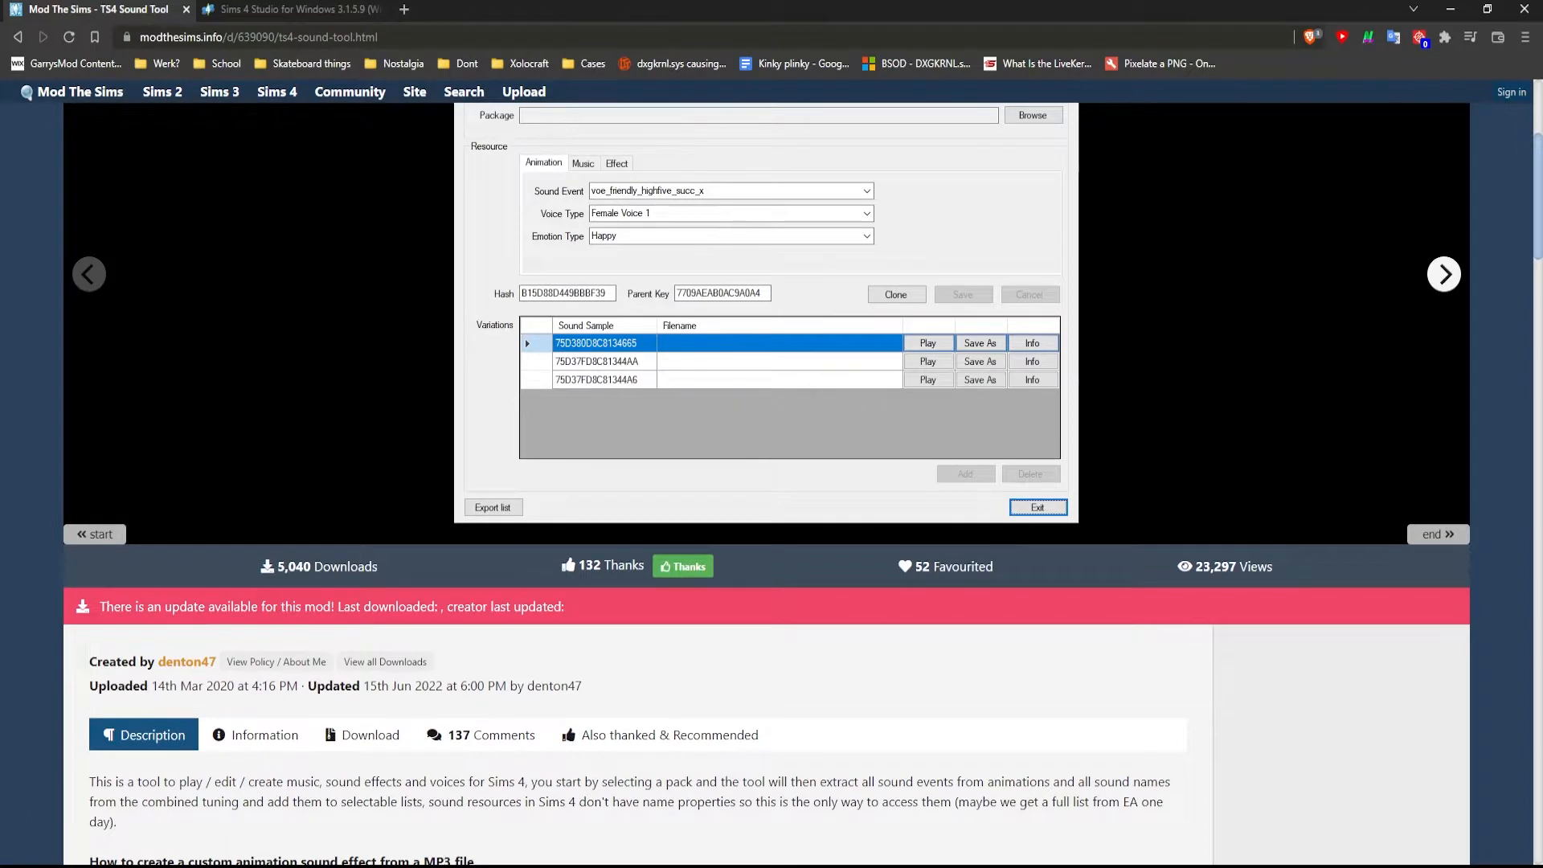
Look over the TS4 Sound Tool page and show its downloadable files.
scroll(771, 483, down, 1)
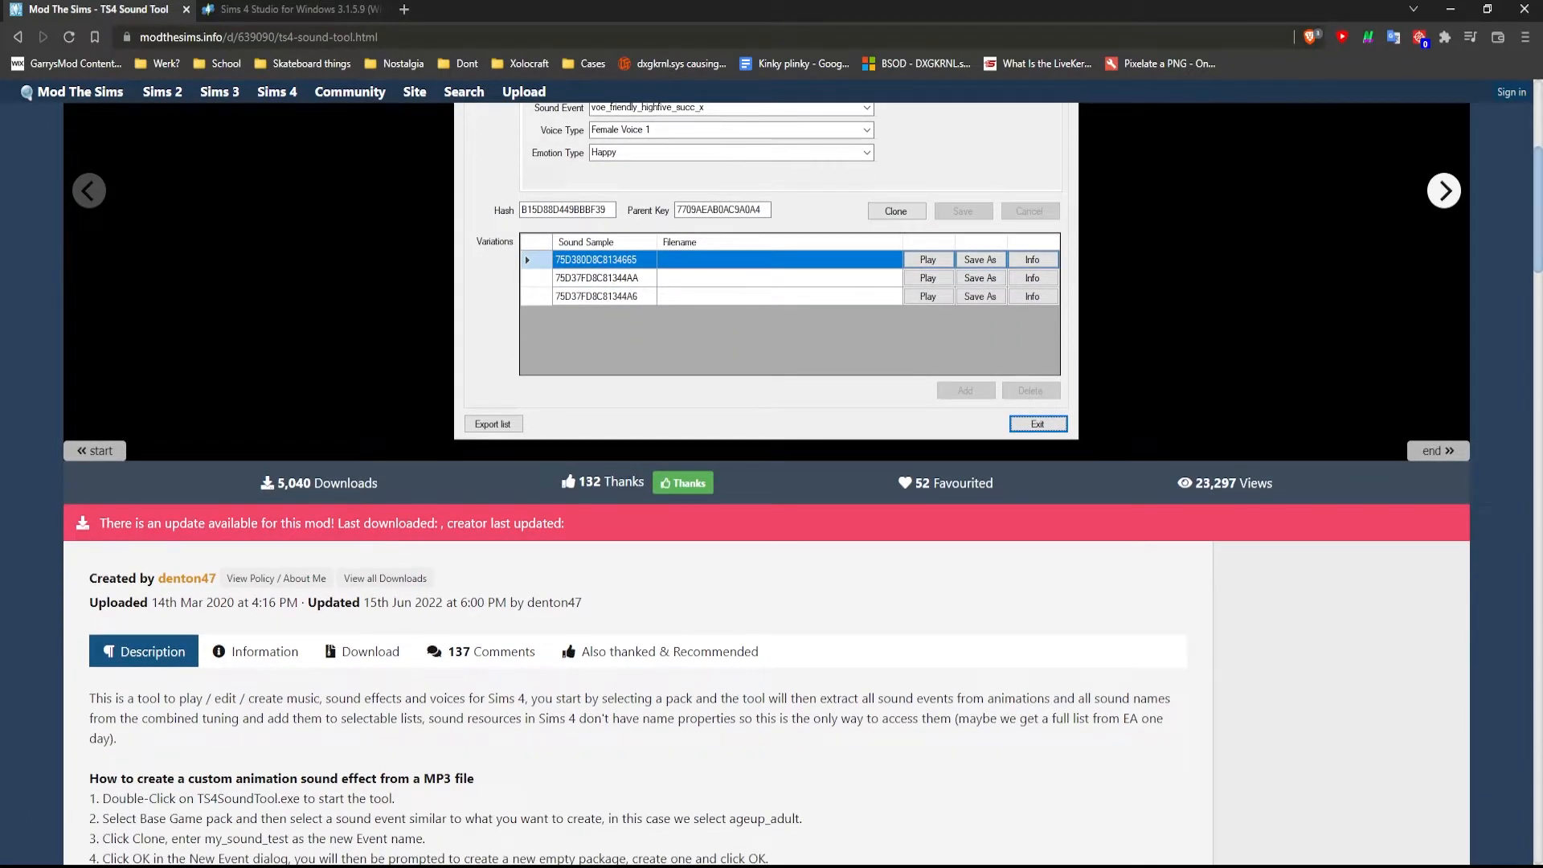
scroll(771, 482, up, 5)
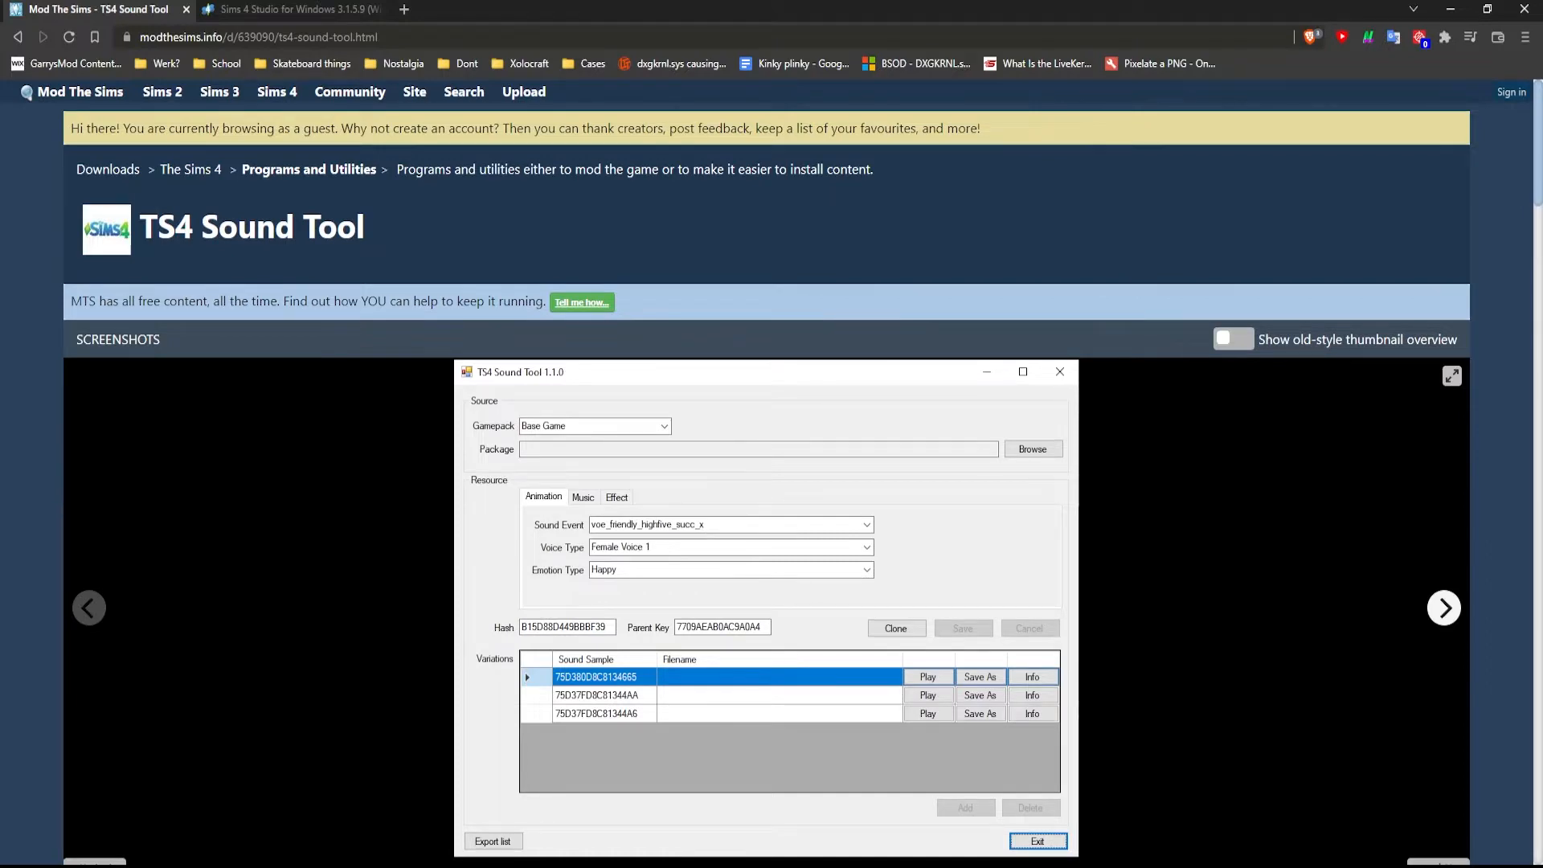
scroll(772, 482, down, 8)
scroll(771, 482, up, 5)
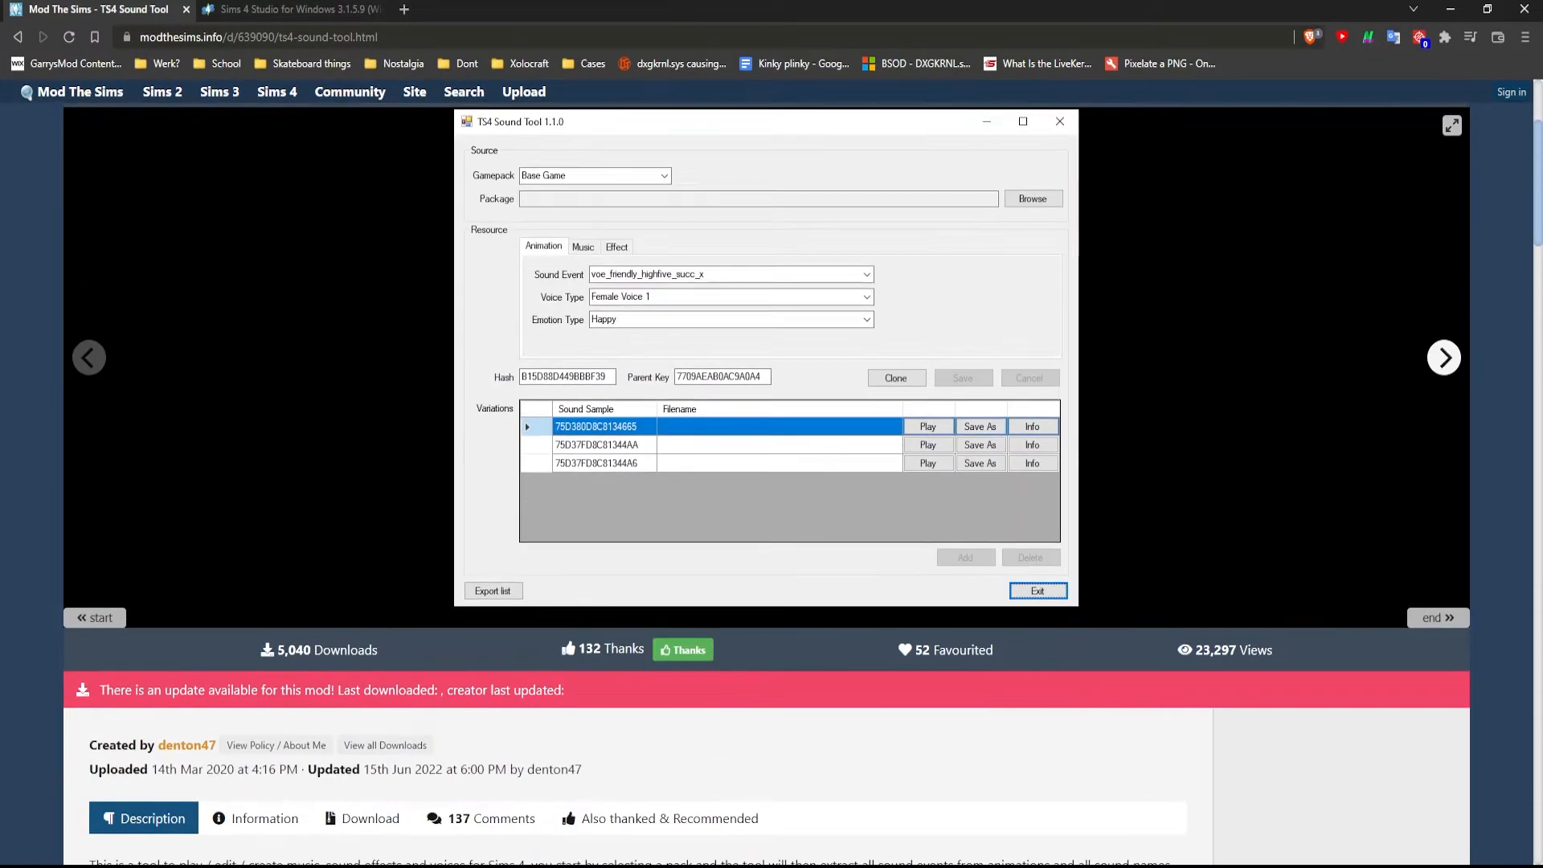
scroll(772, 482, up, 1)
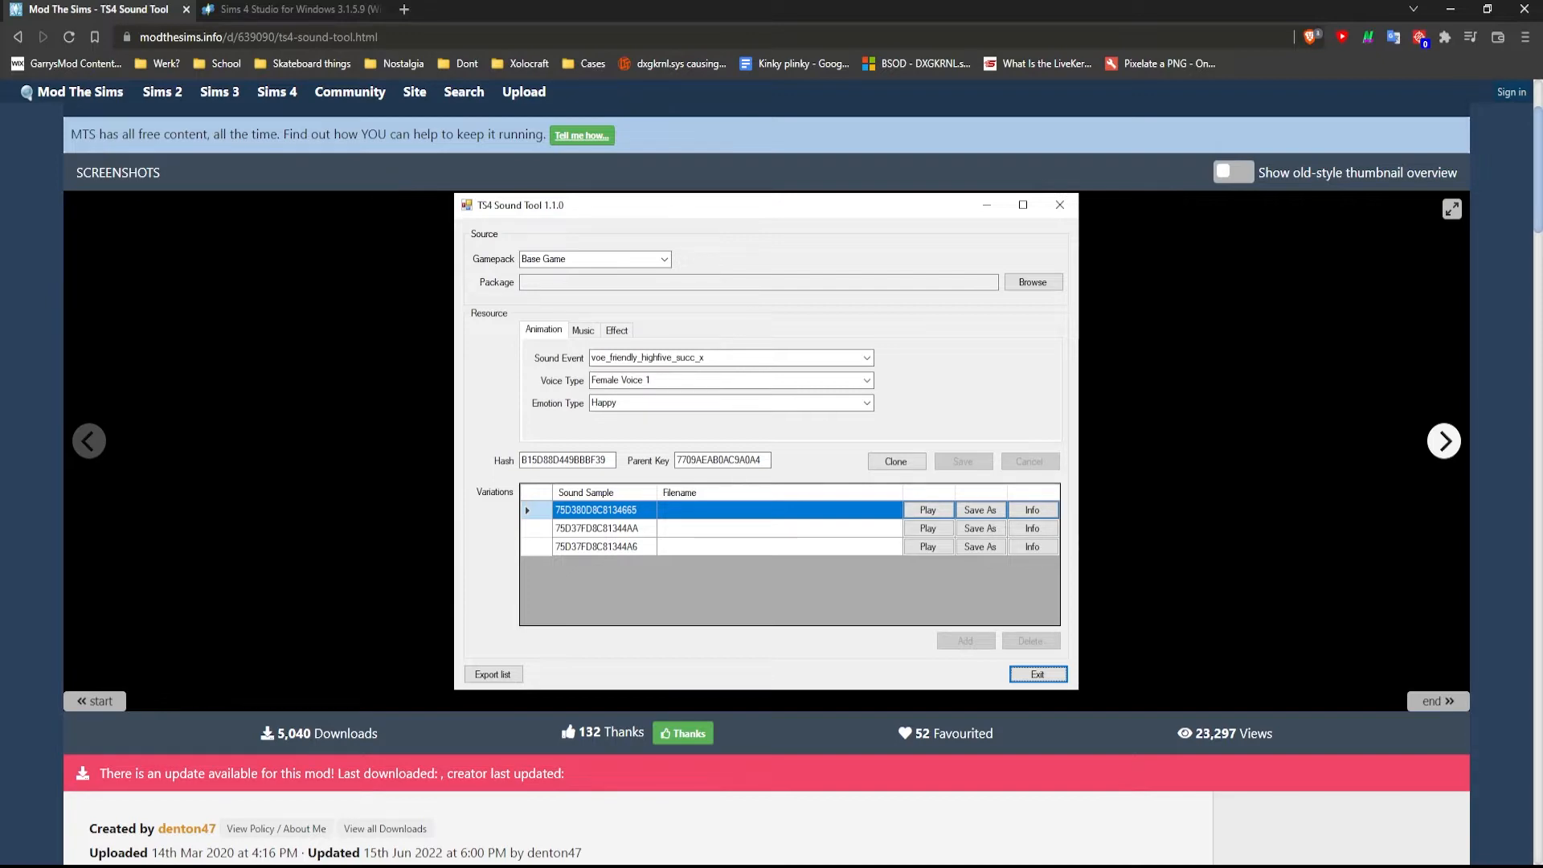
scroll(767, 482, down, 4)
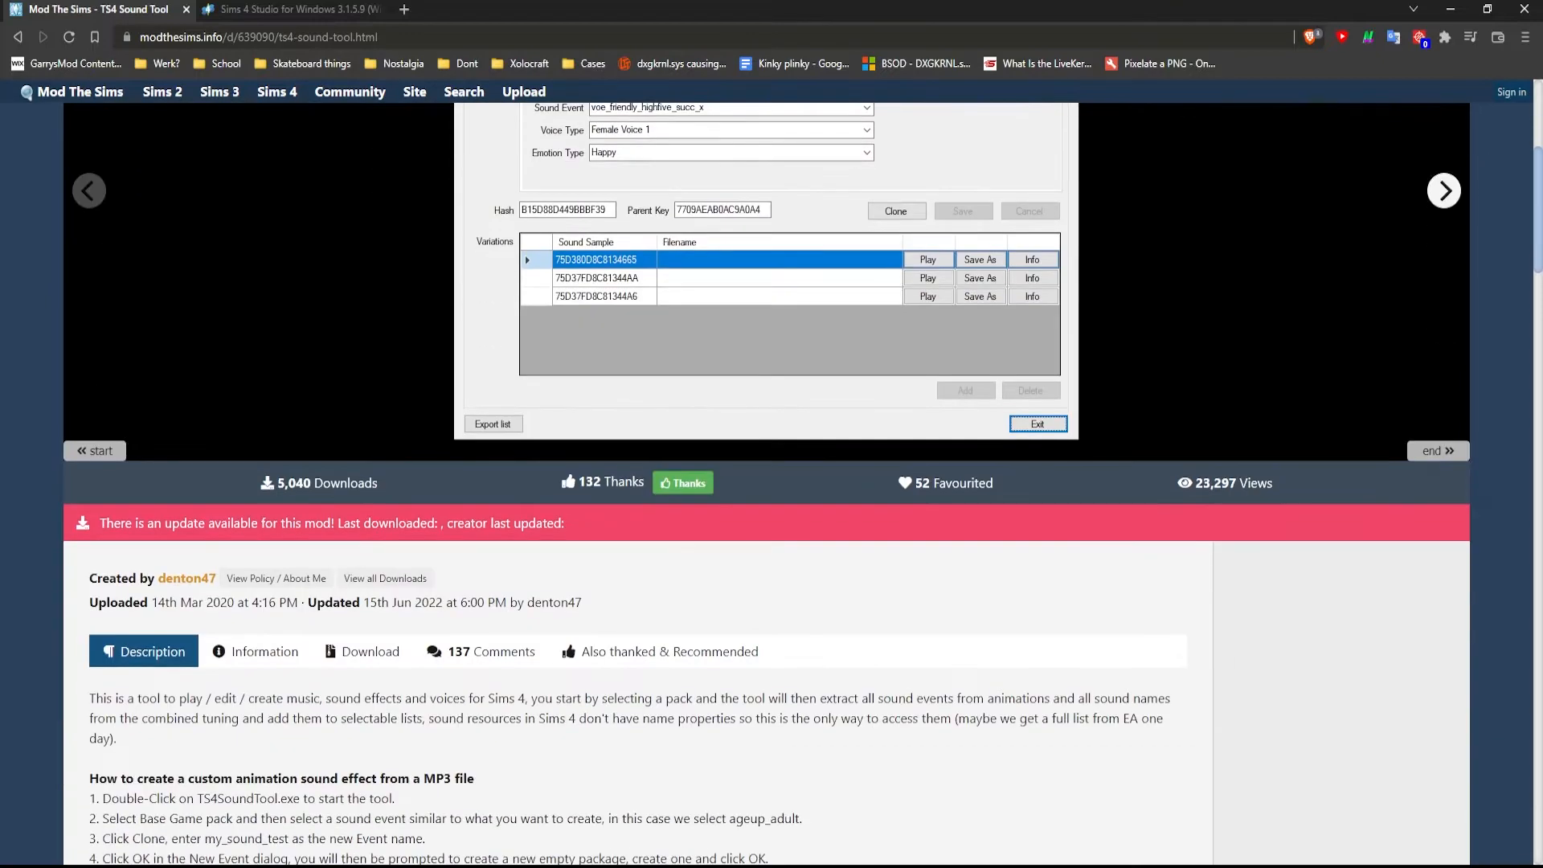
scroll(766, 482, down, 1)
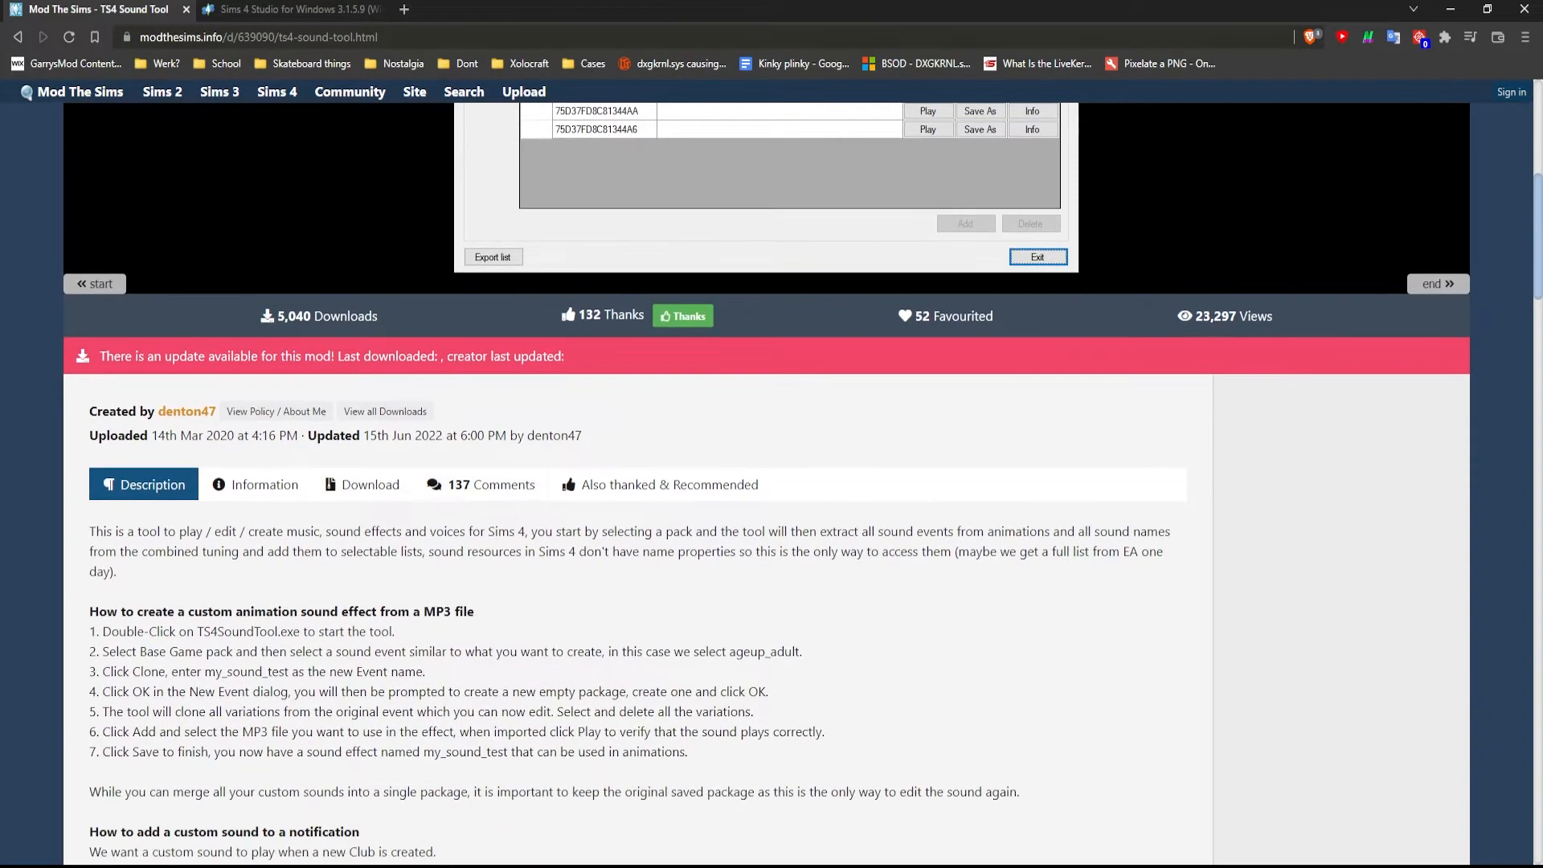
scroll(767, 483, down, 1)
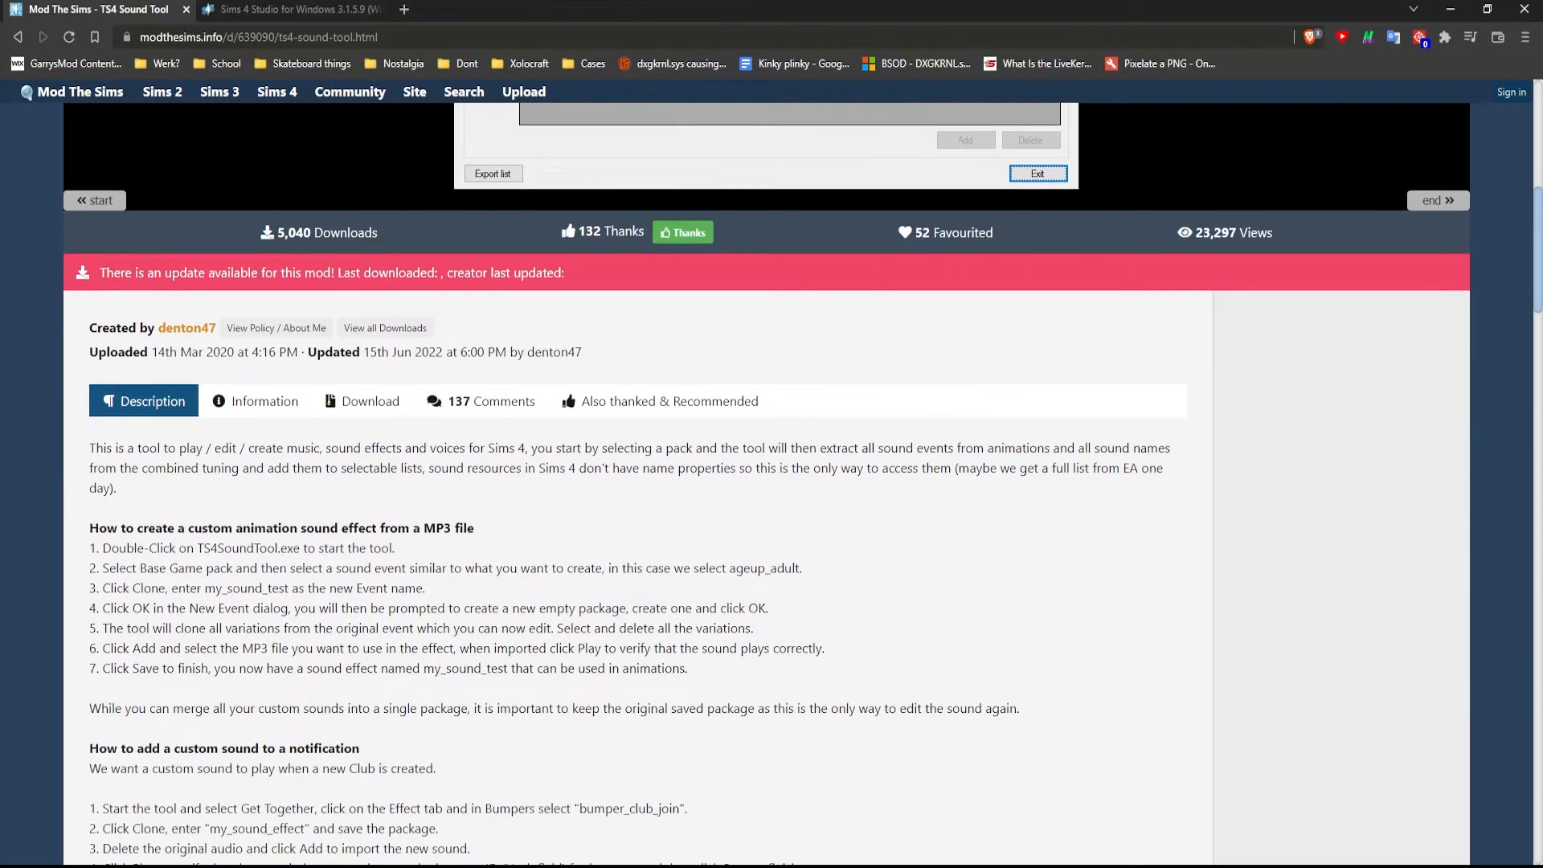
click(370, 401)
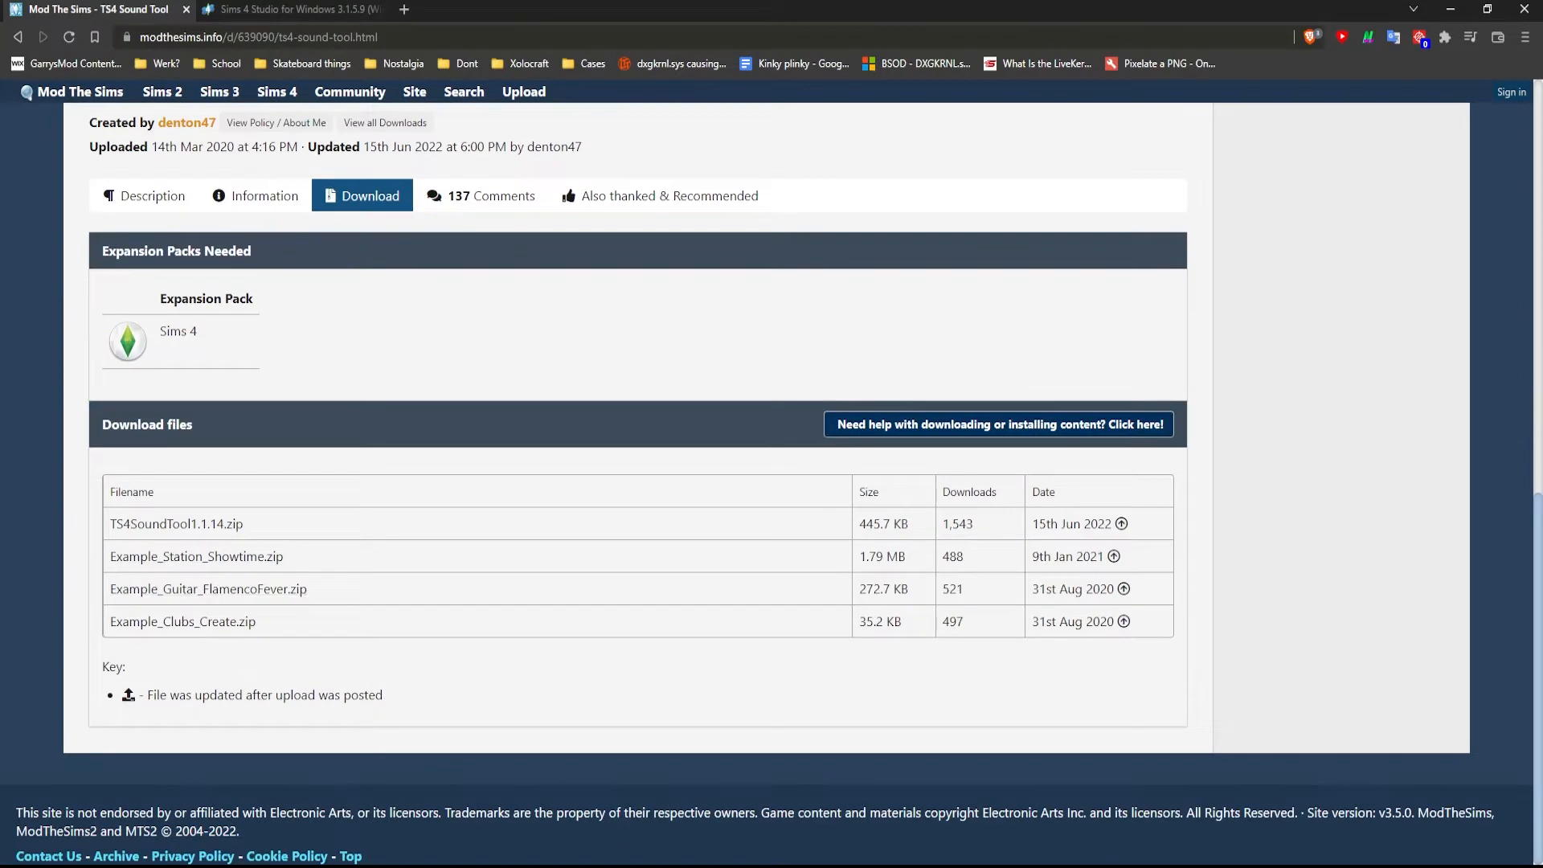
Return to the tool's description, read through to the Installation section and open the EA Layer3 decoder/encoder download link.
click(145, 196)
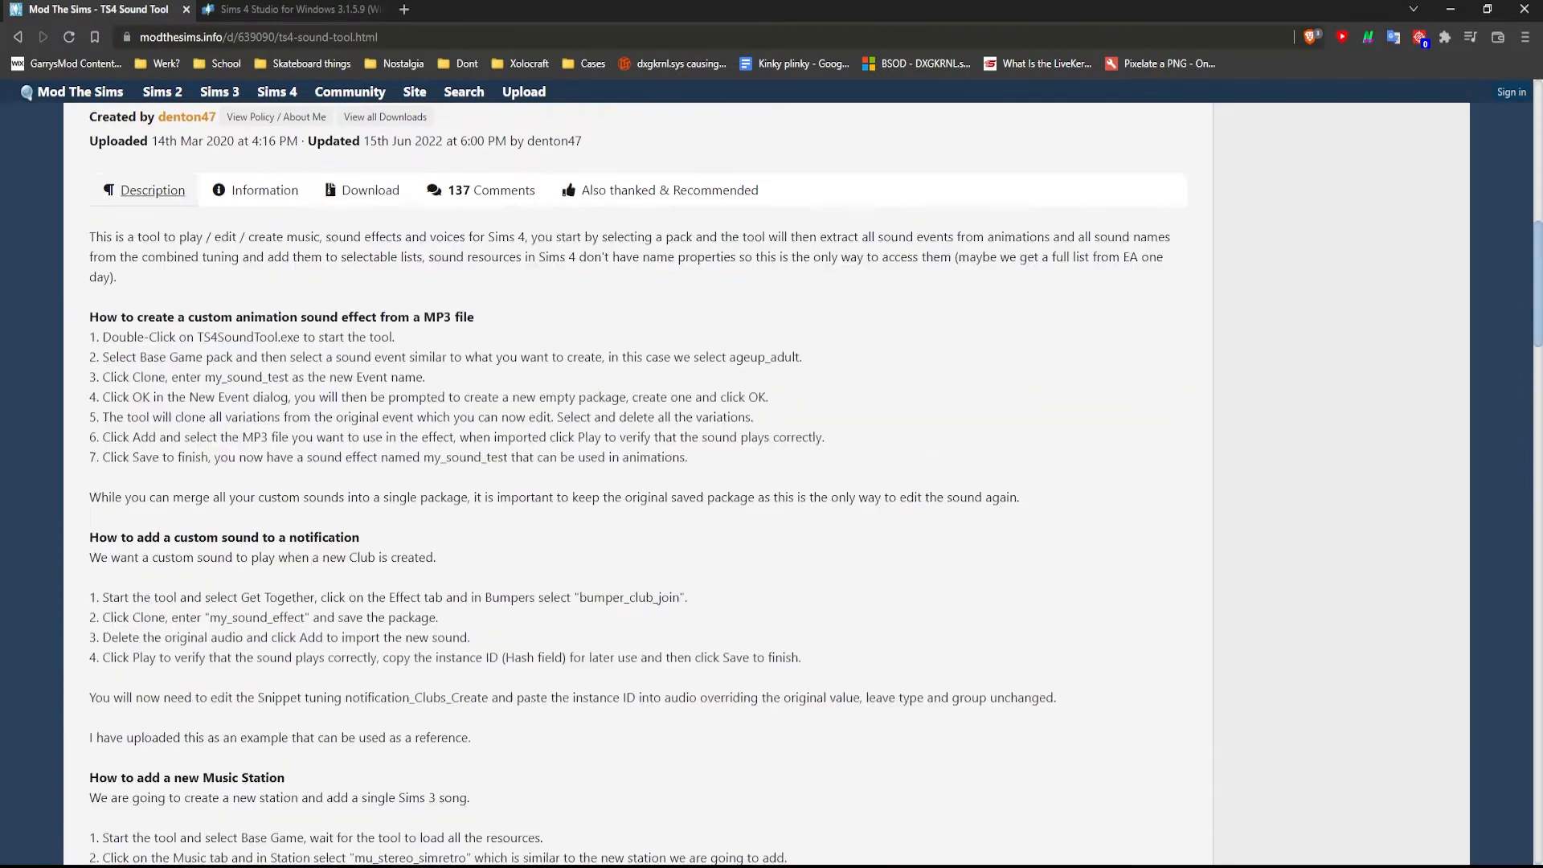
scroll(145, 196, down, 2)
scroll(638, 482, down, 3)
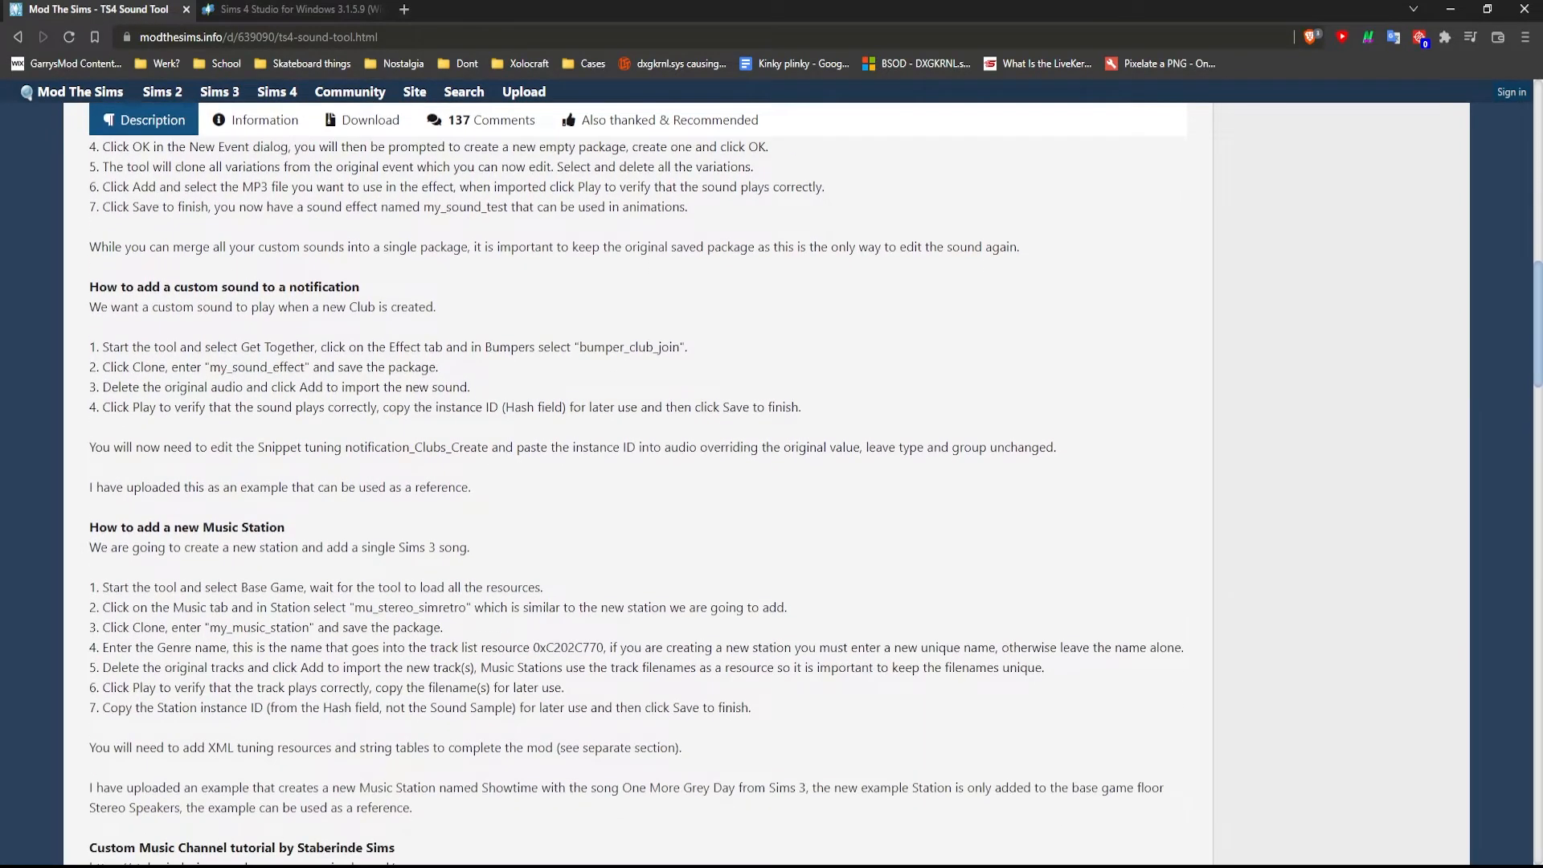
scroll(637, 482, down, 2)
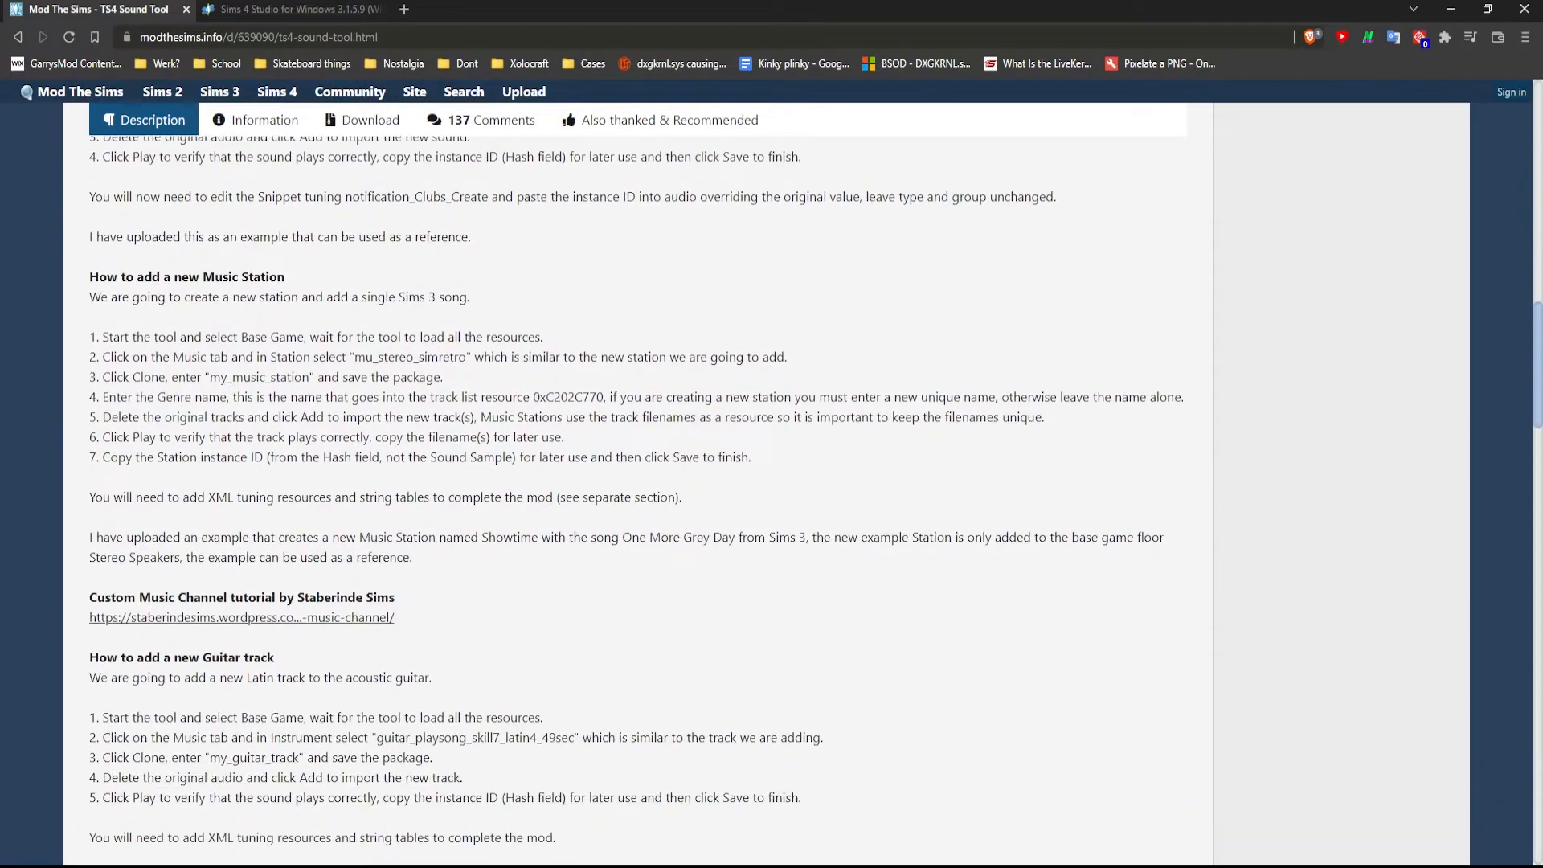
scroll(637, 483, up, 5)
scroll(637, 482, up, 2)
scroll(637, 483, down, 6)
scroll(637, 482, down, 11)
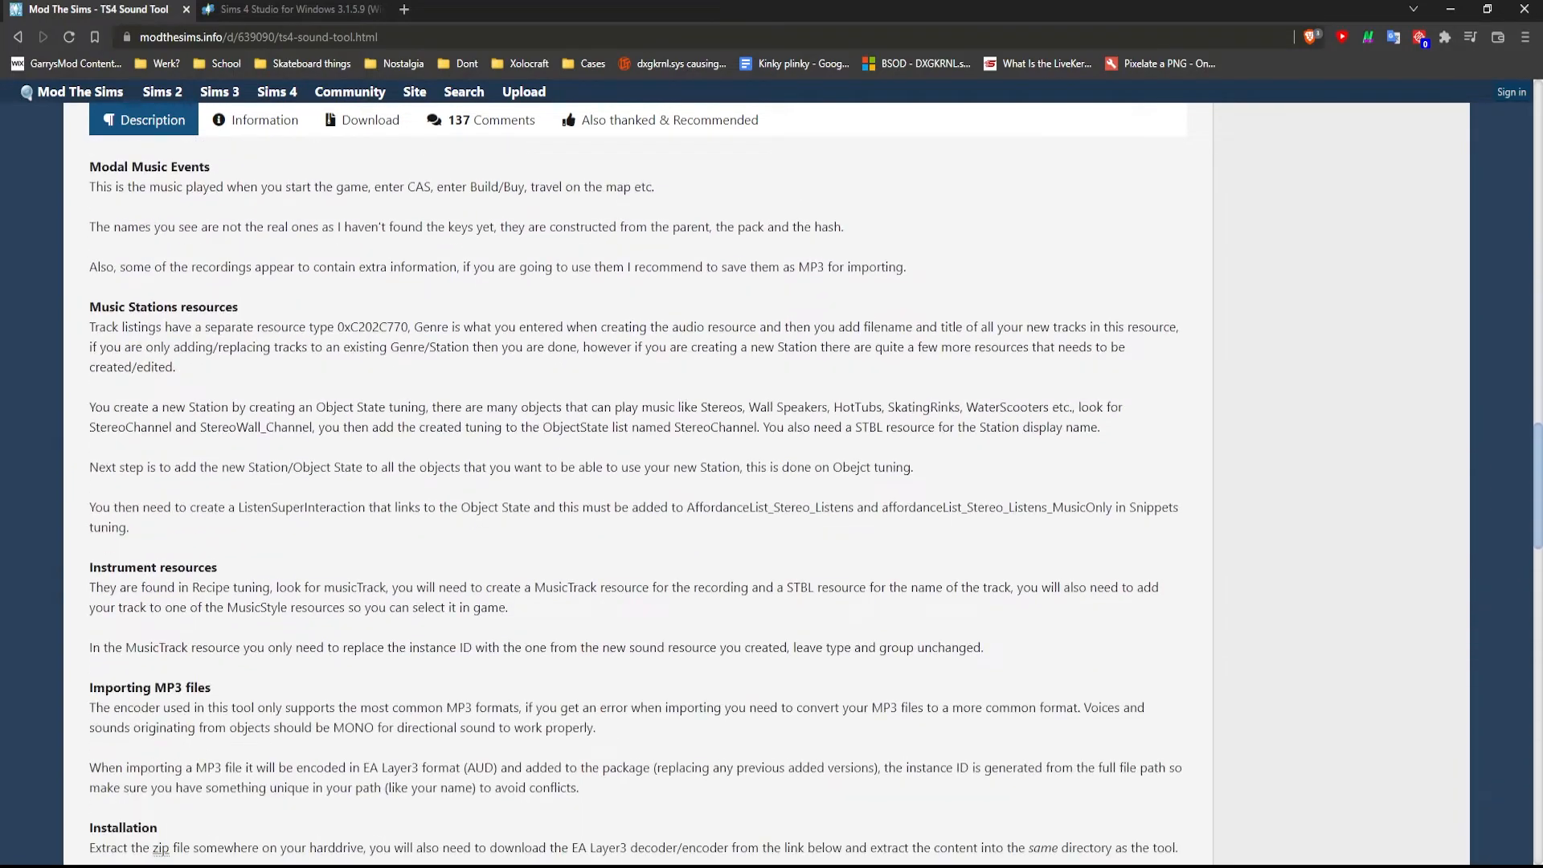
scroll(637, 482, down, 5)
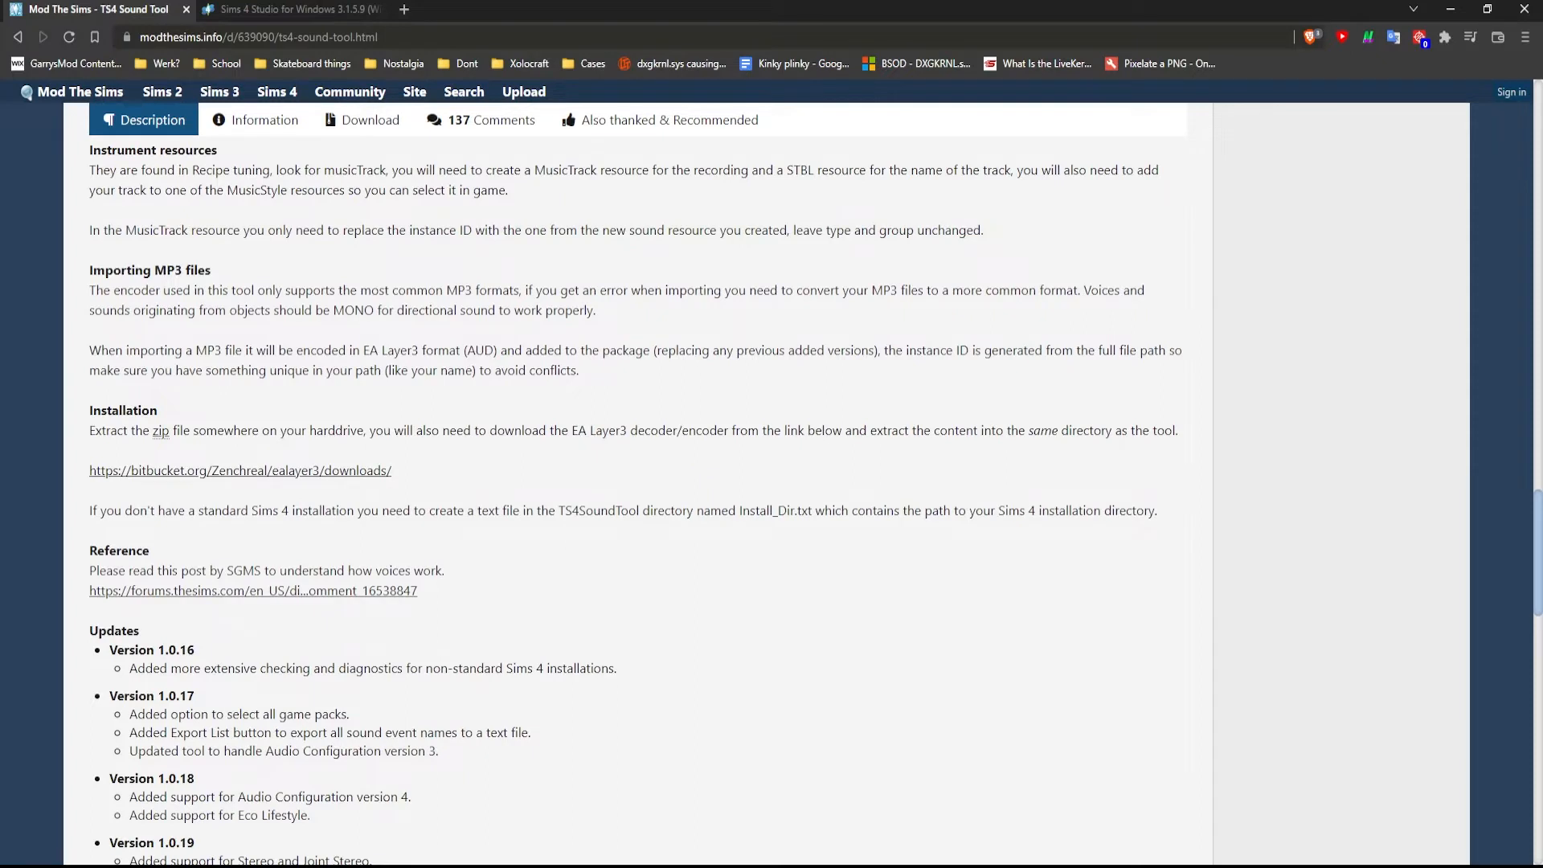
click(240, 470)
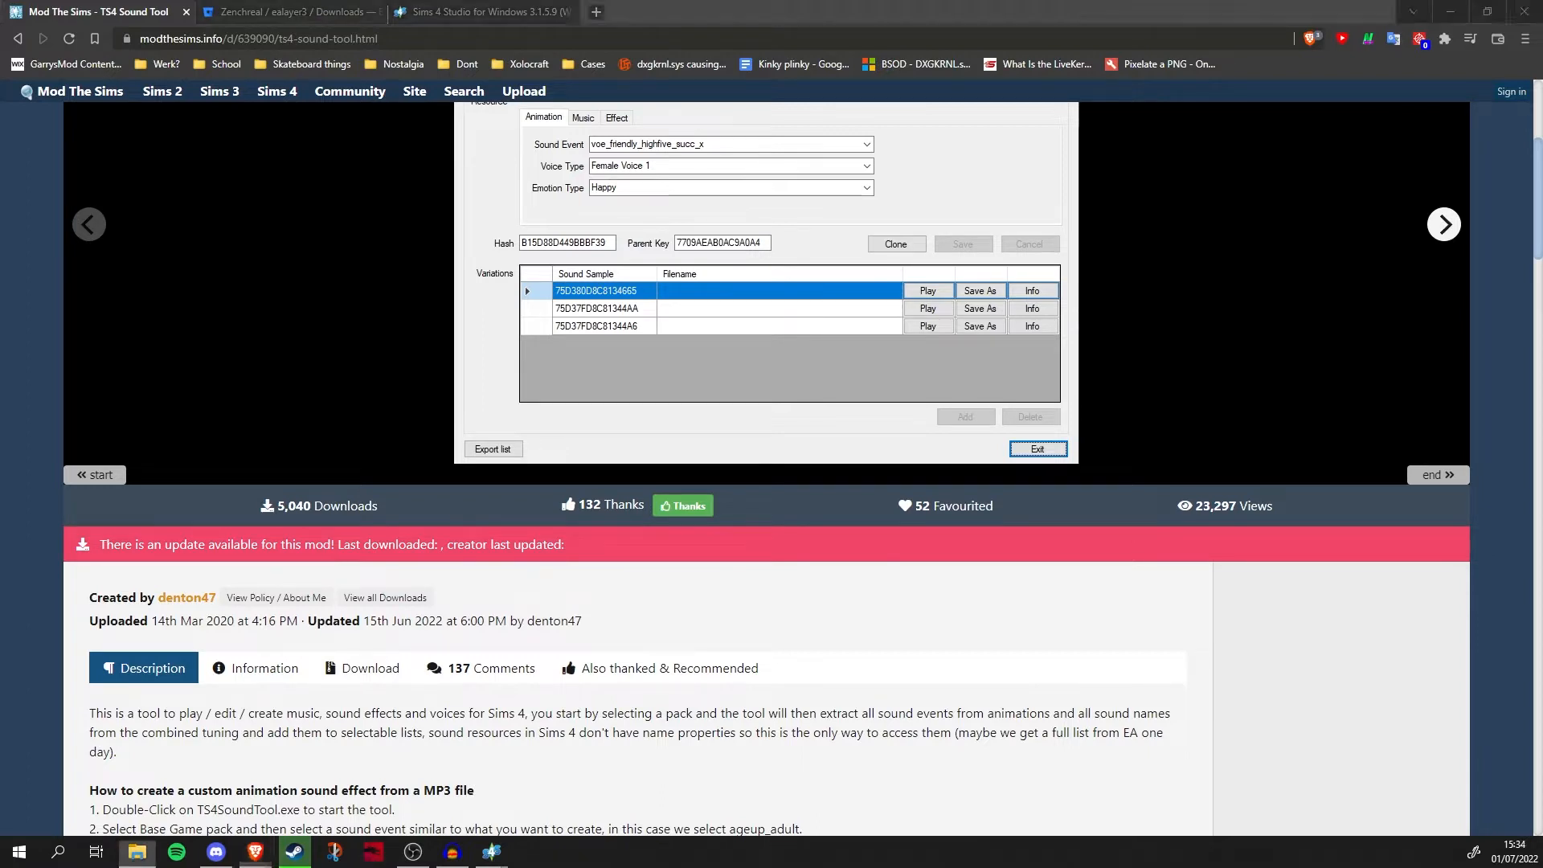
Check the ealayer3 zip files on the Bitbucket downloads page, and return to the TS4 Sound Tool page.
drag(0, 190, 1026, 190)
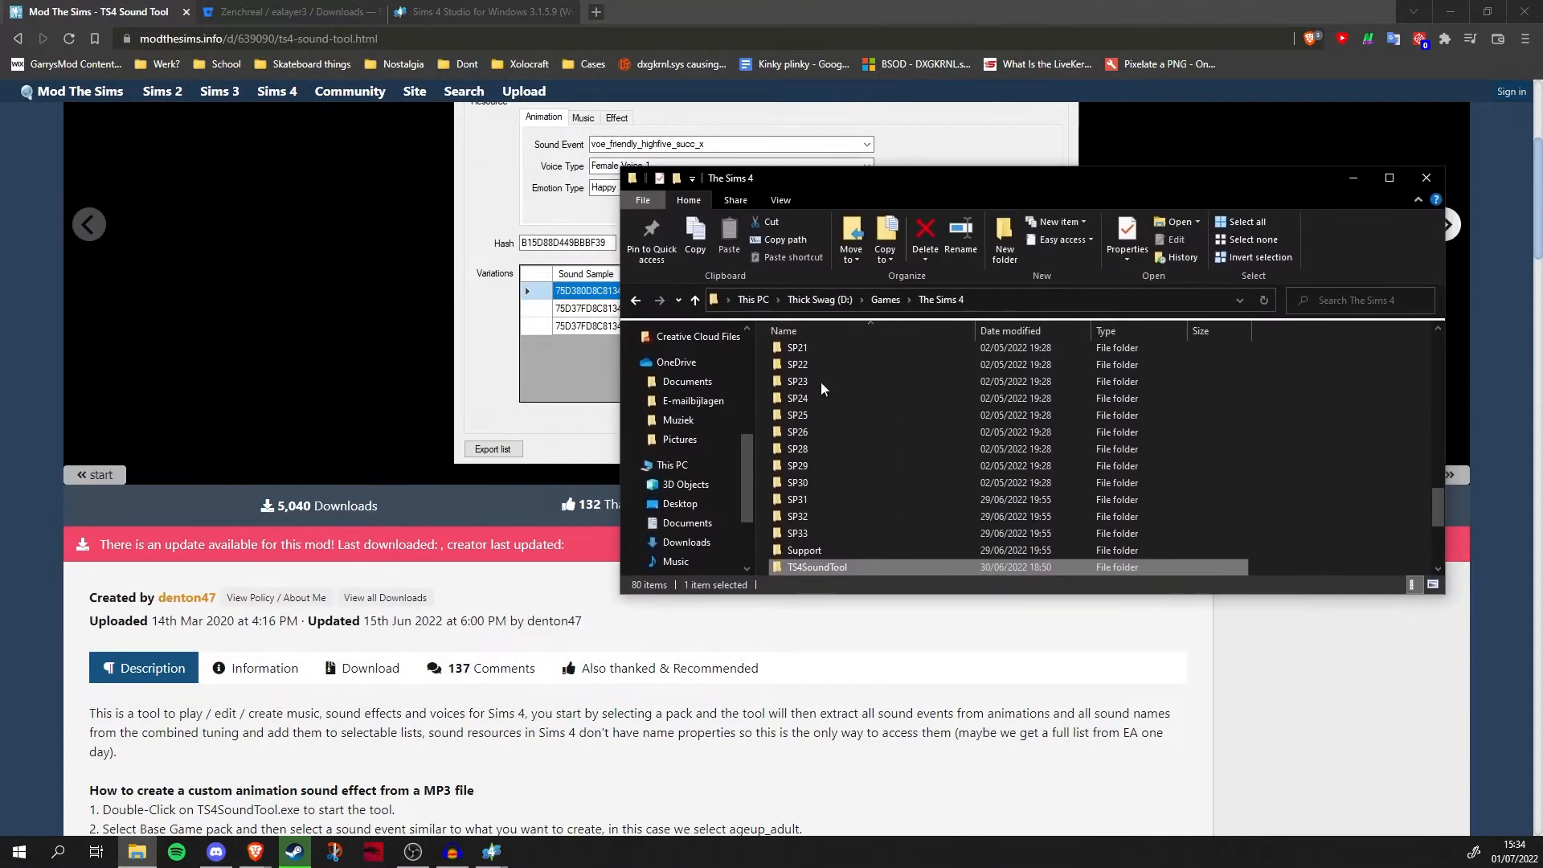
click(272, 15)
click(272, 16)
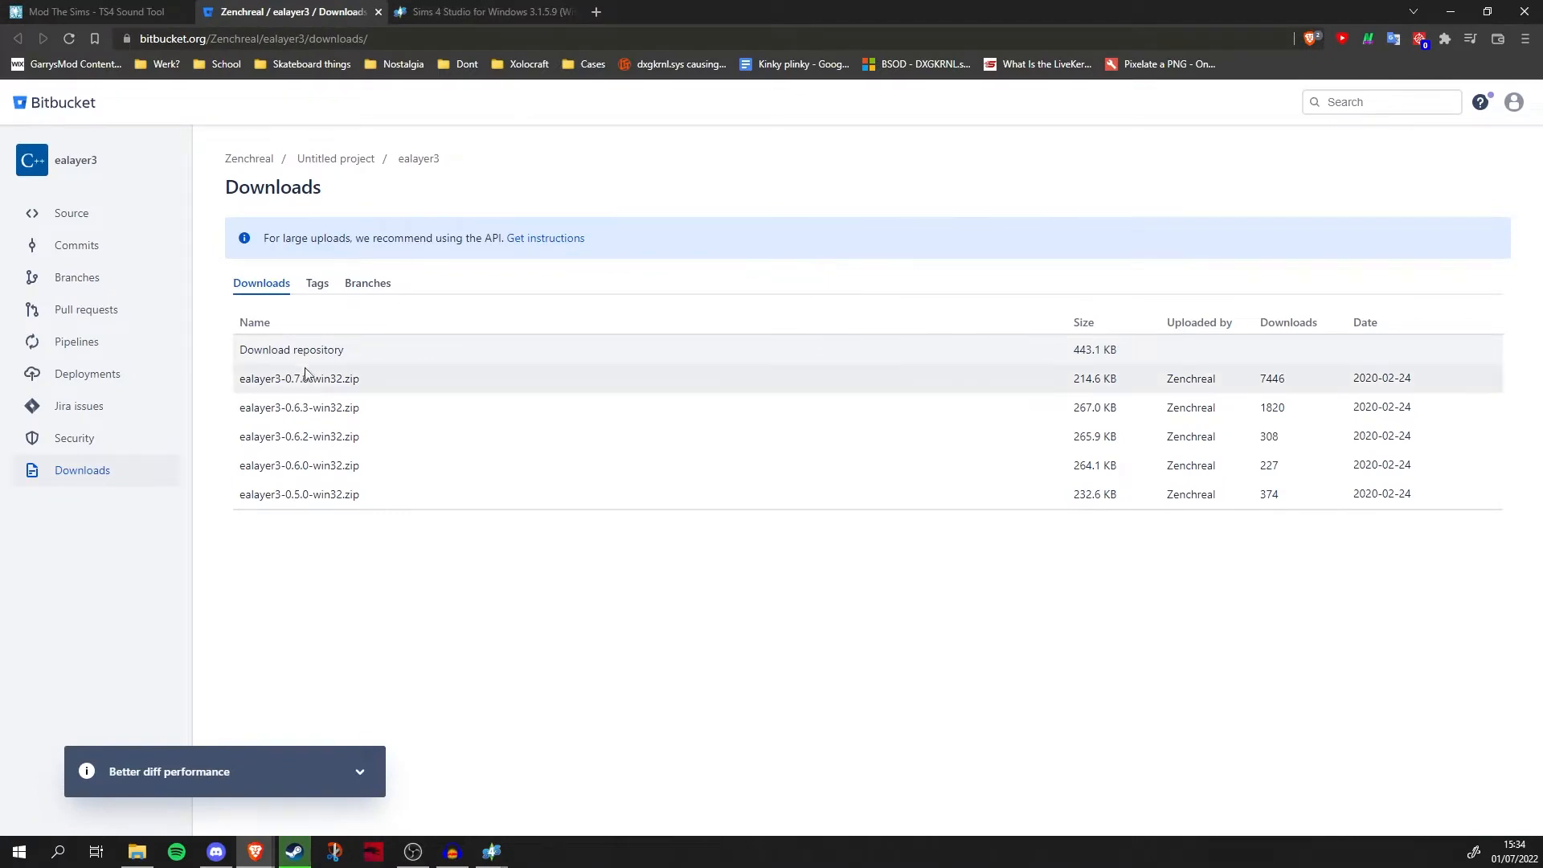
click(107, 12)
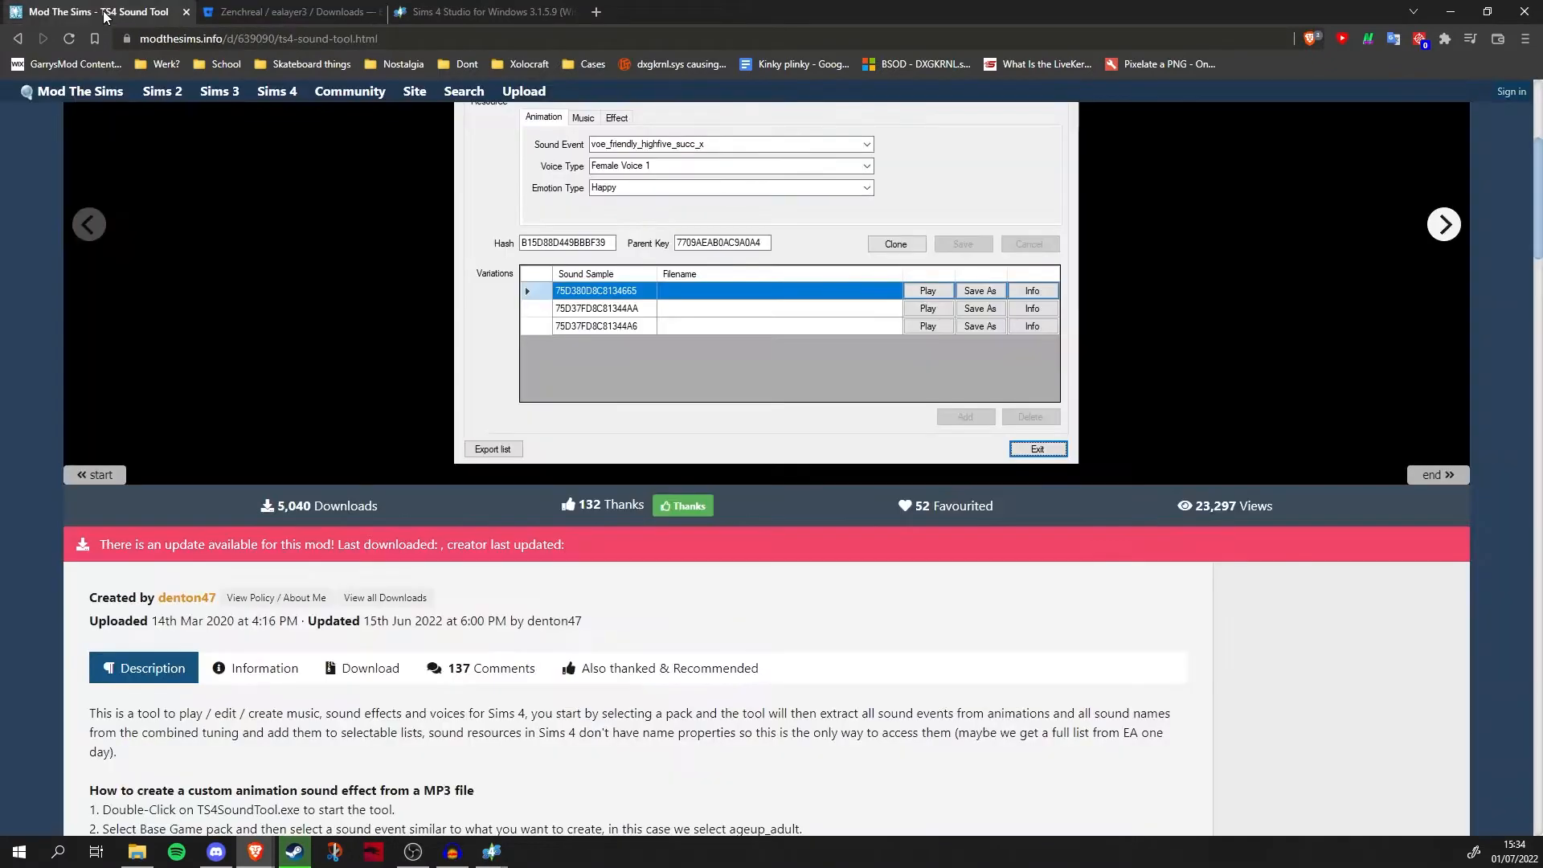
Switch to File Explorer and open the TS4SoundTool folder inside The Sims 4 game folder.
click(136, 852)
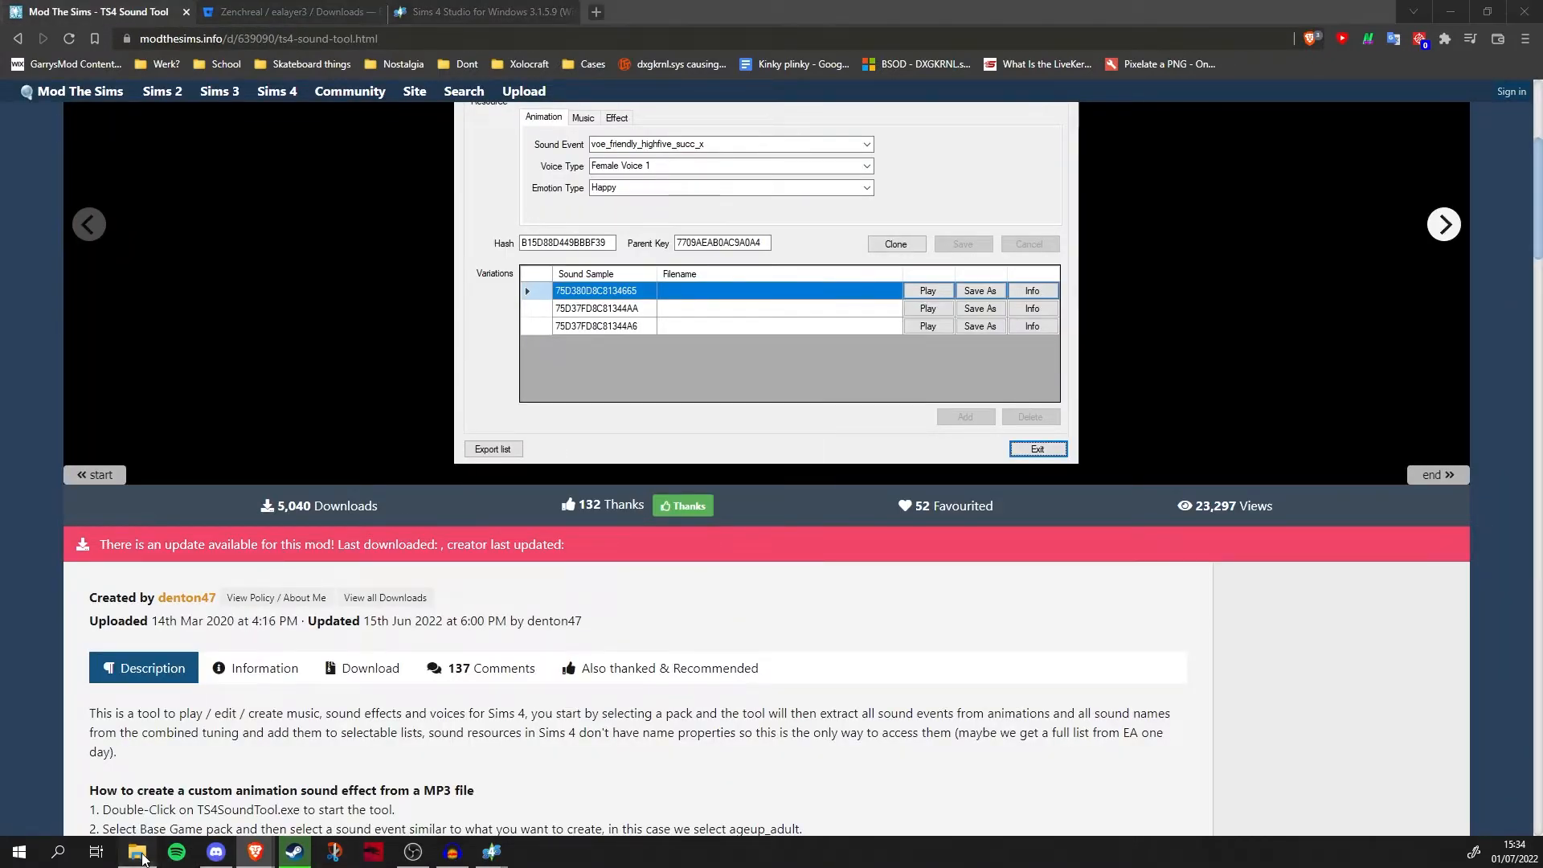
mouse_move(976, 184)
mouse_down()
mouse_move(983, 340)
mouse_move(882, 349)
mouse_move(889, 386)
mouse_move(924, 334)
mouse_move(969, 176)
mouse_up()
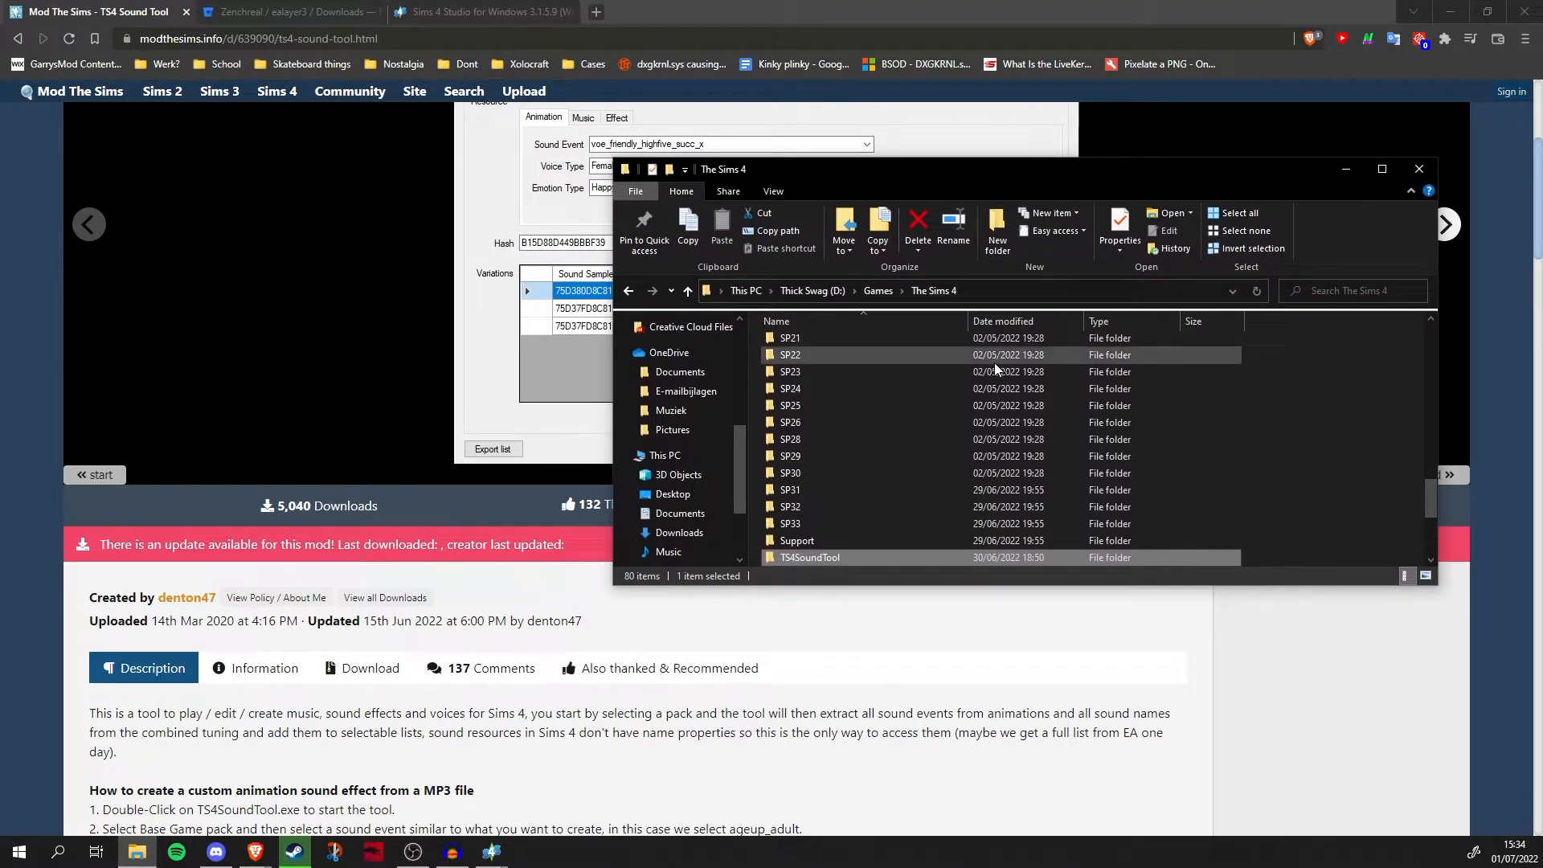
double_click(812, 557)
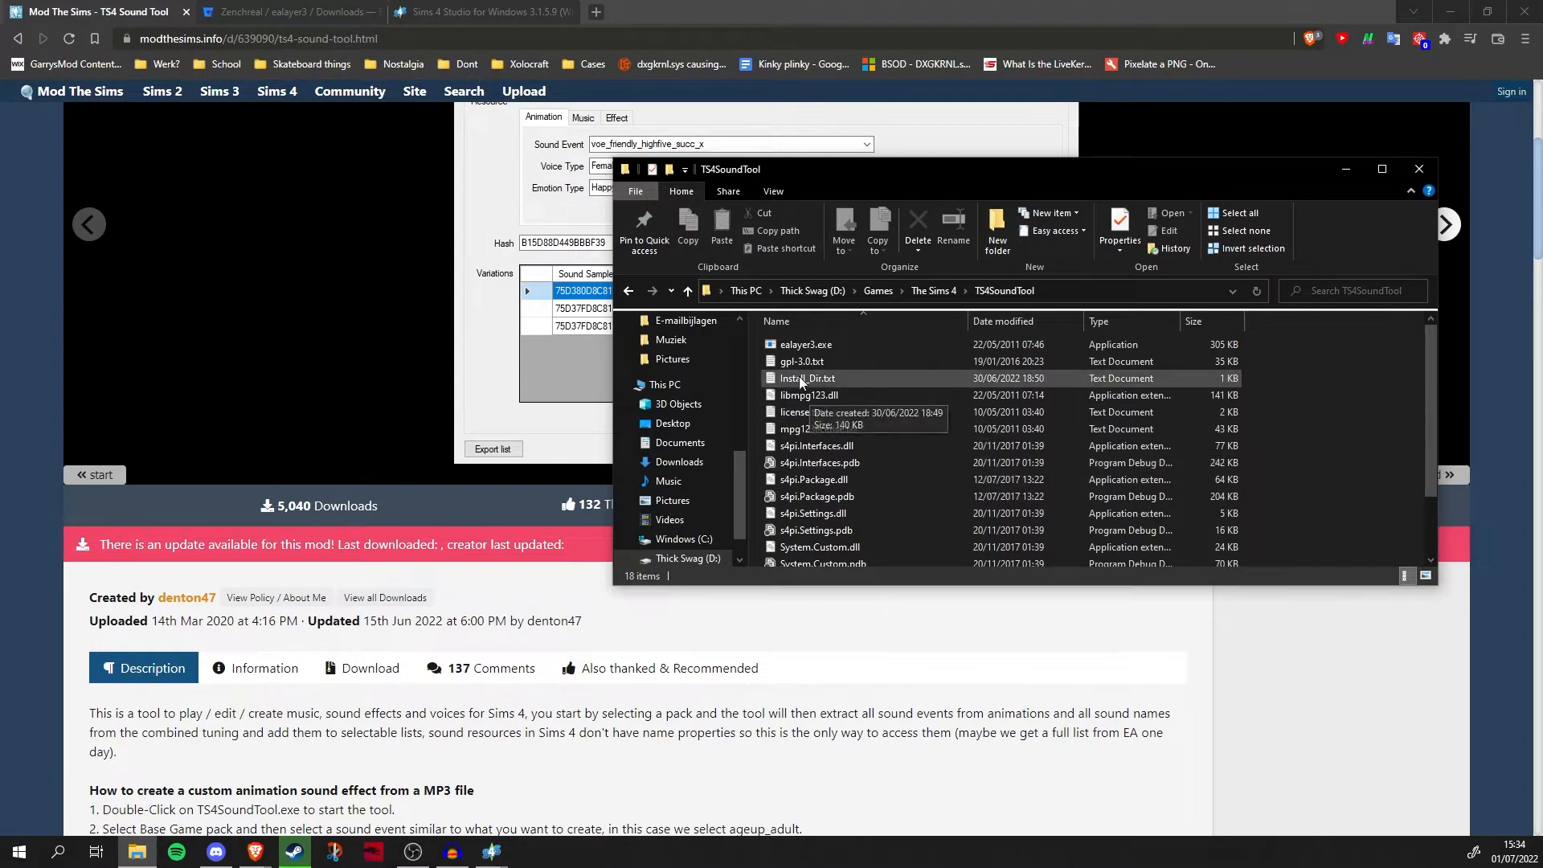
Revisit the ealayer3 downloads page, and launch TS4SoundTool.exe from the TS4SoundTool folder.
click(350, 18)
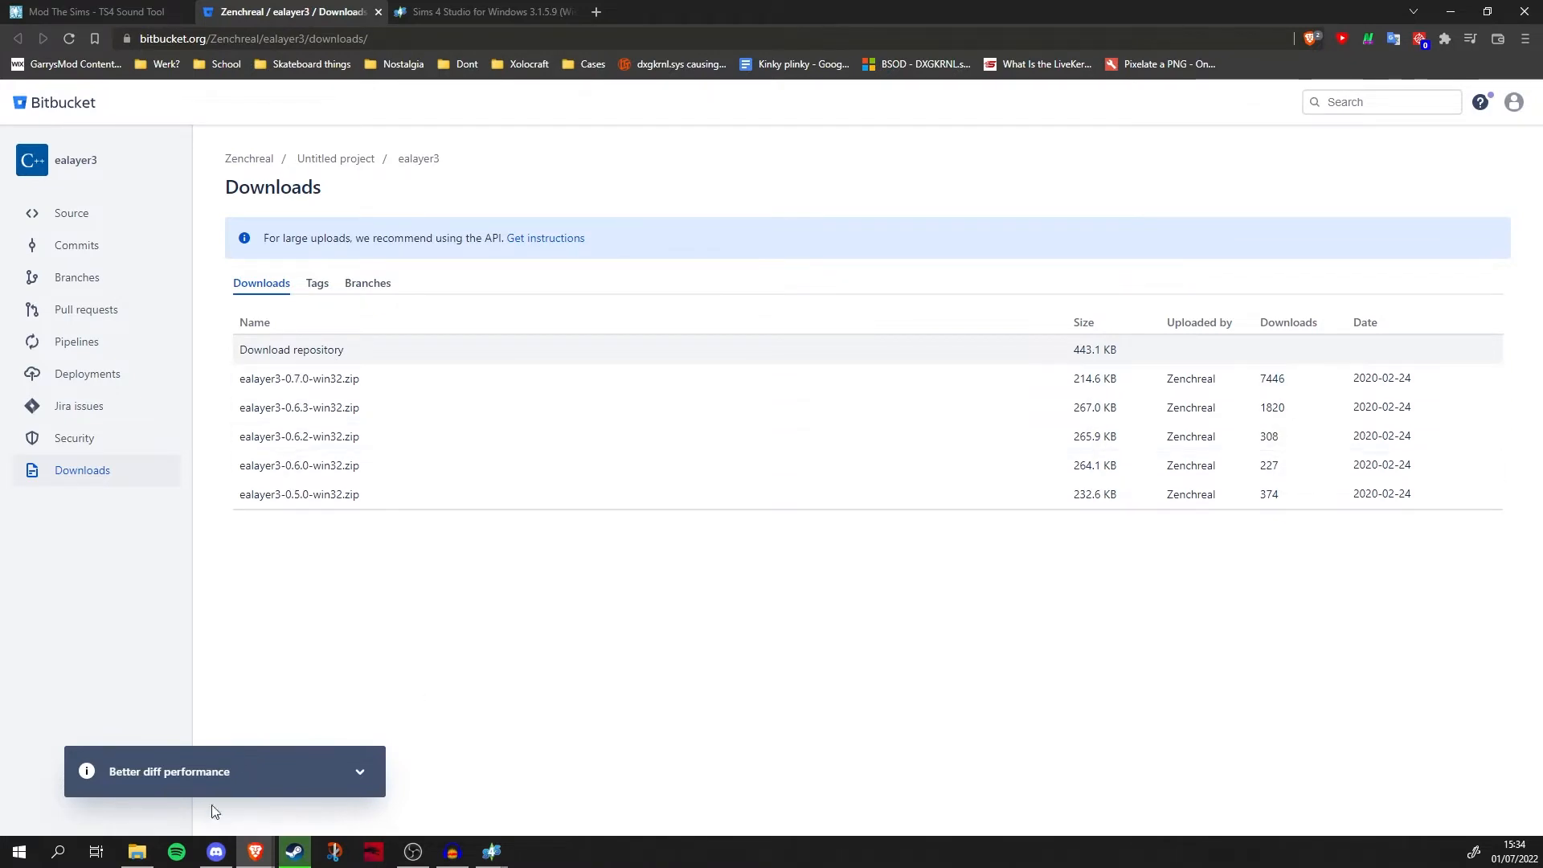
click(148, 859)
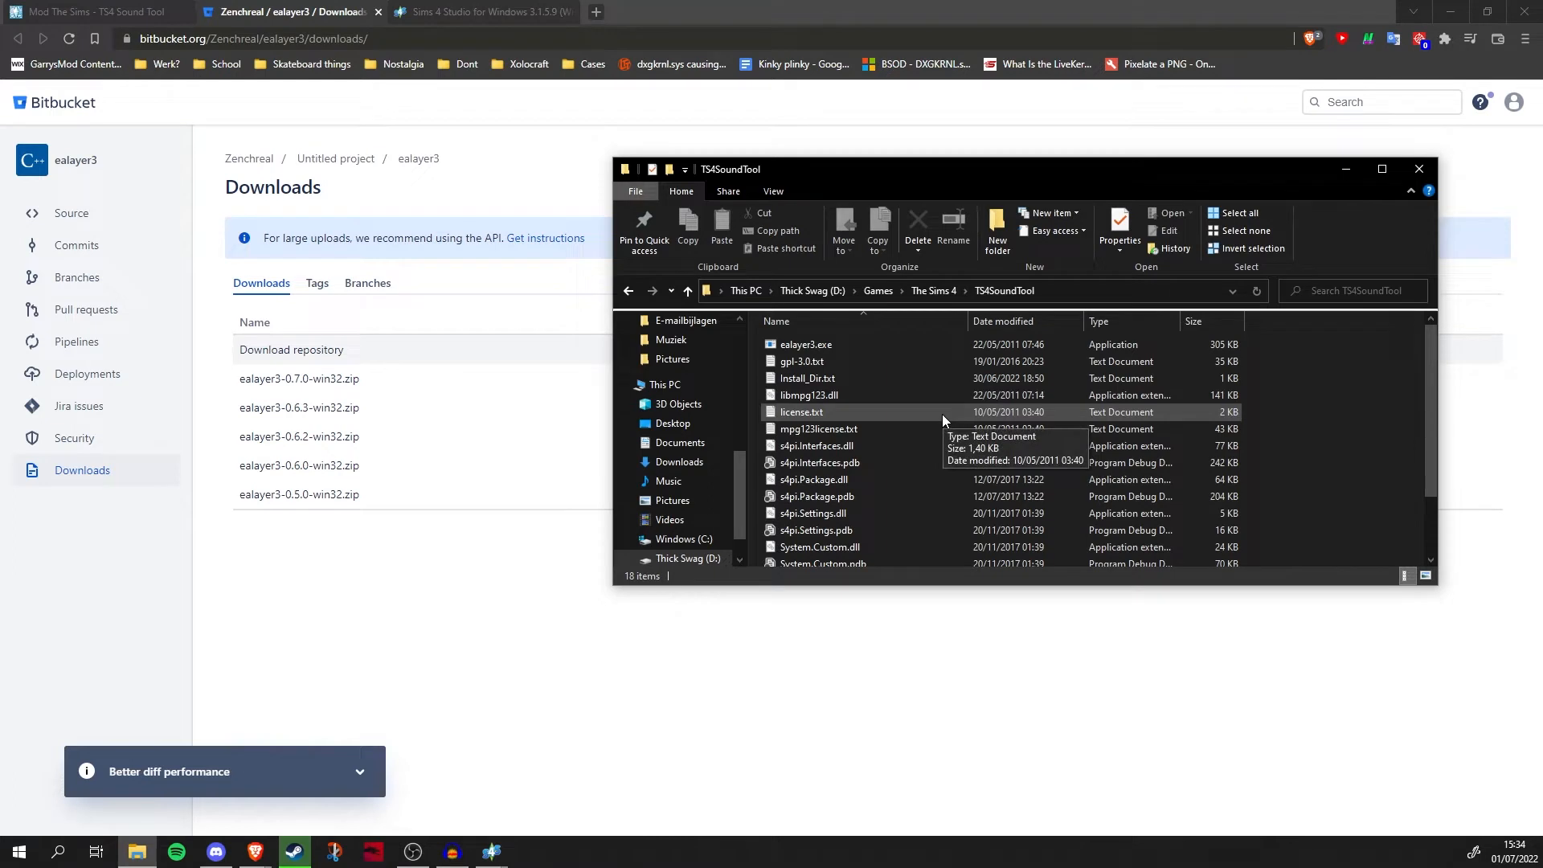
scroll(932, 436, down, 1)
scroll(933, 434, down, 1)
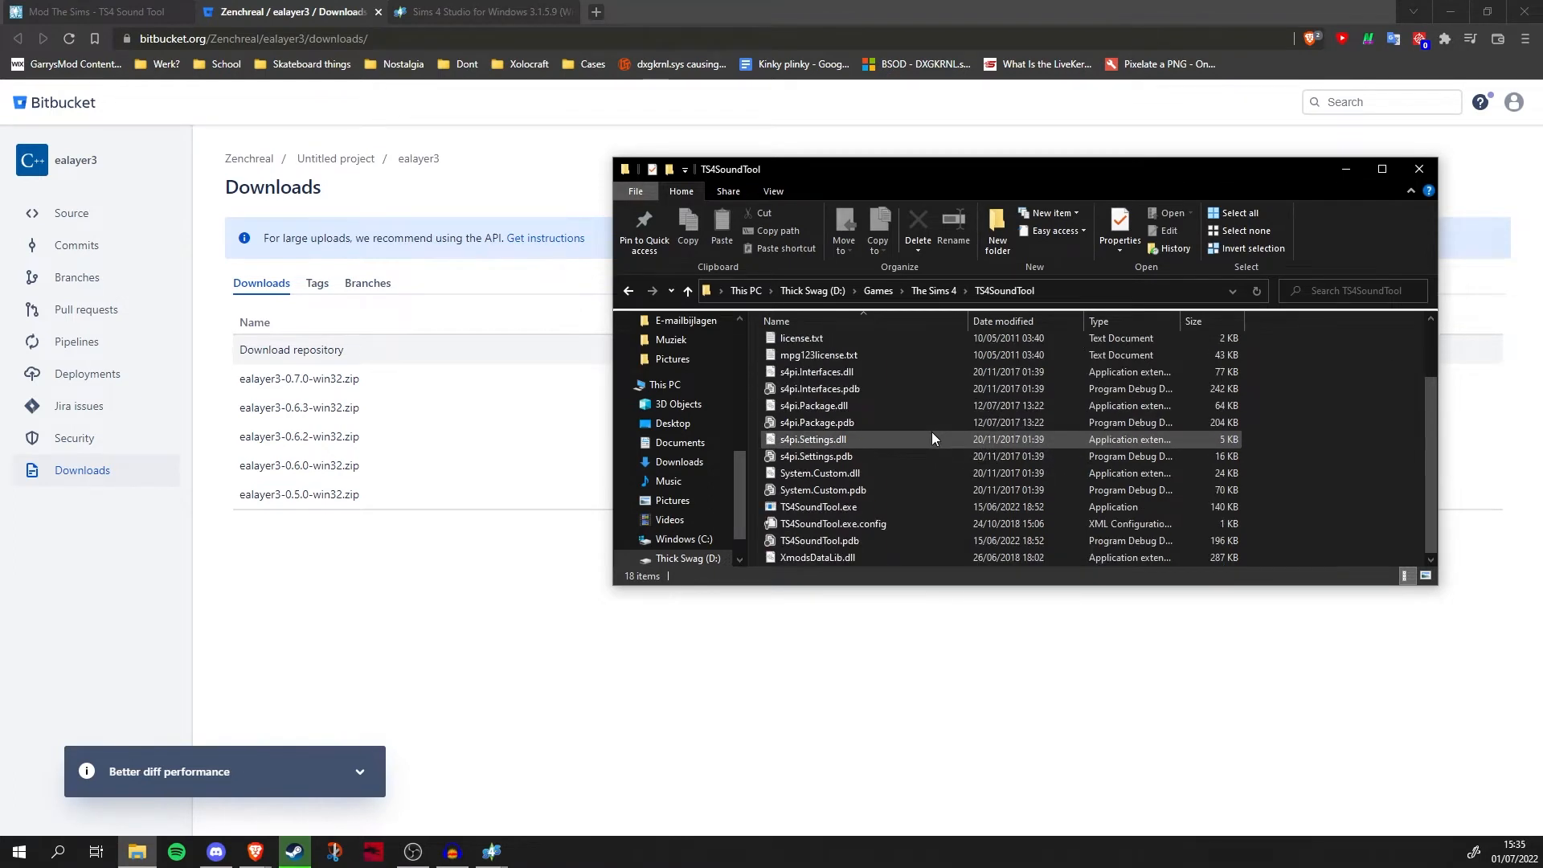
double_click(844, 506)
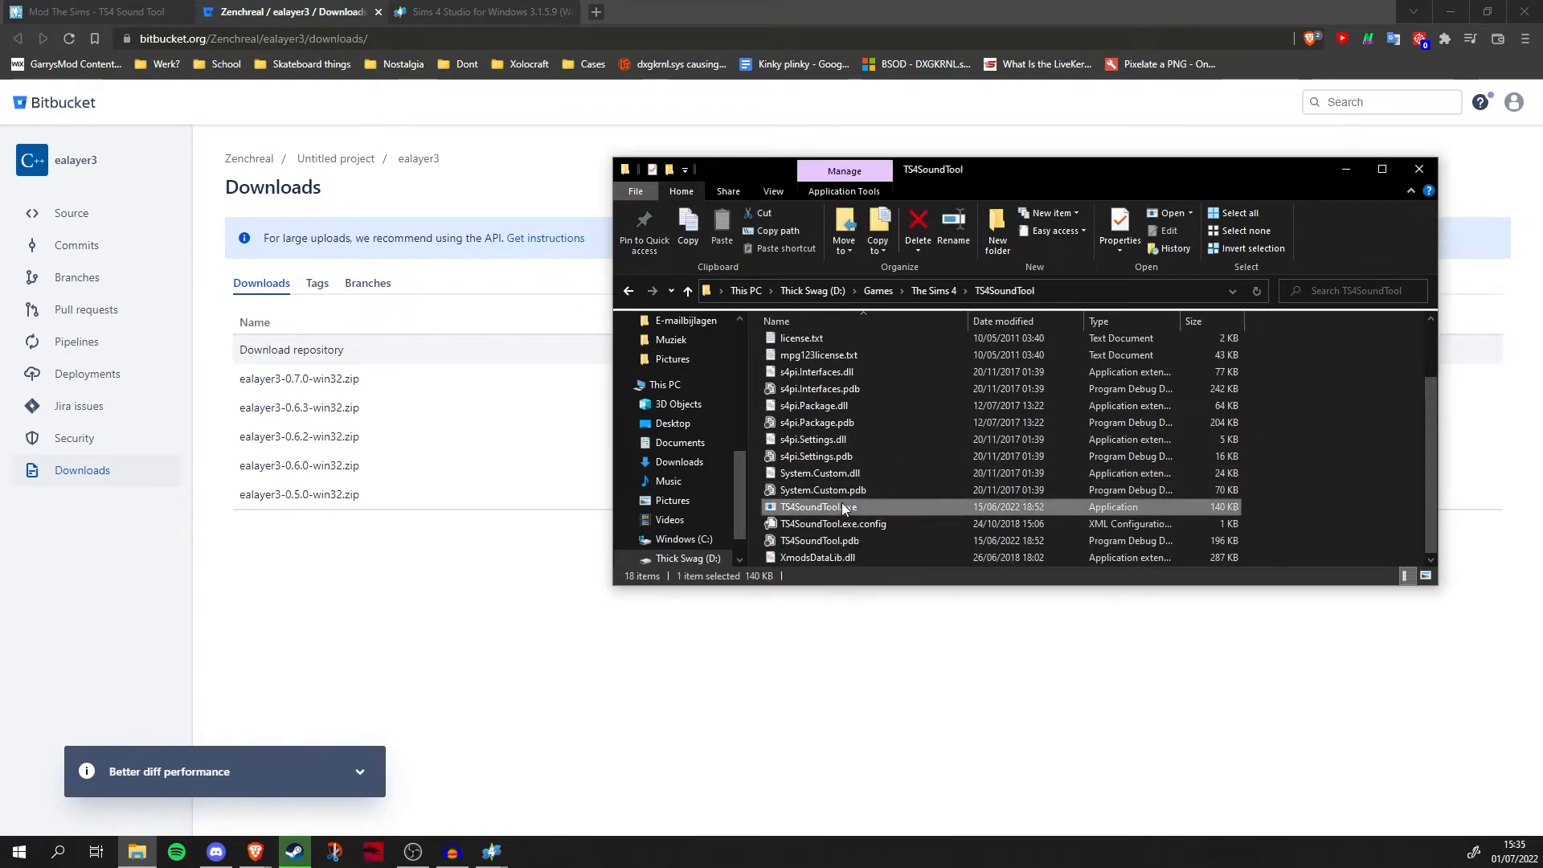
Clear the folder window away from TS4 Sound Tool and set the gamepack to Werewolves.
drag(679, 193, 684, 137)
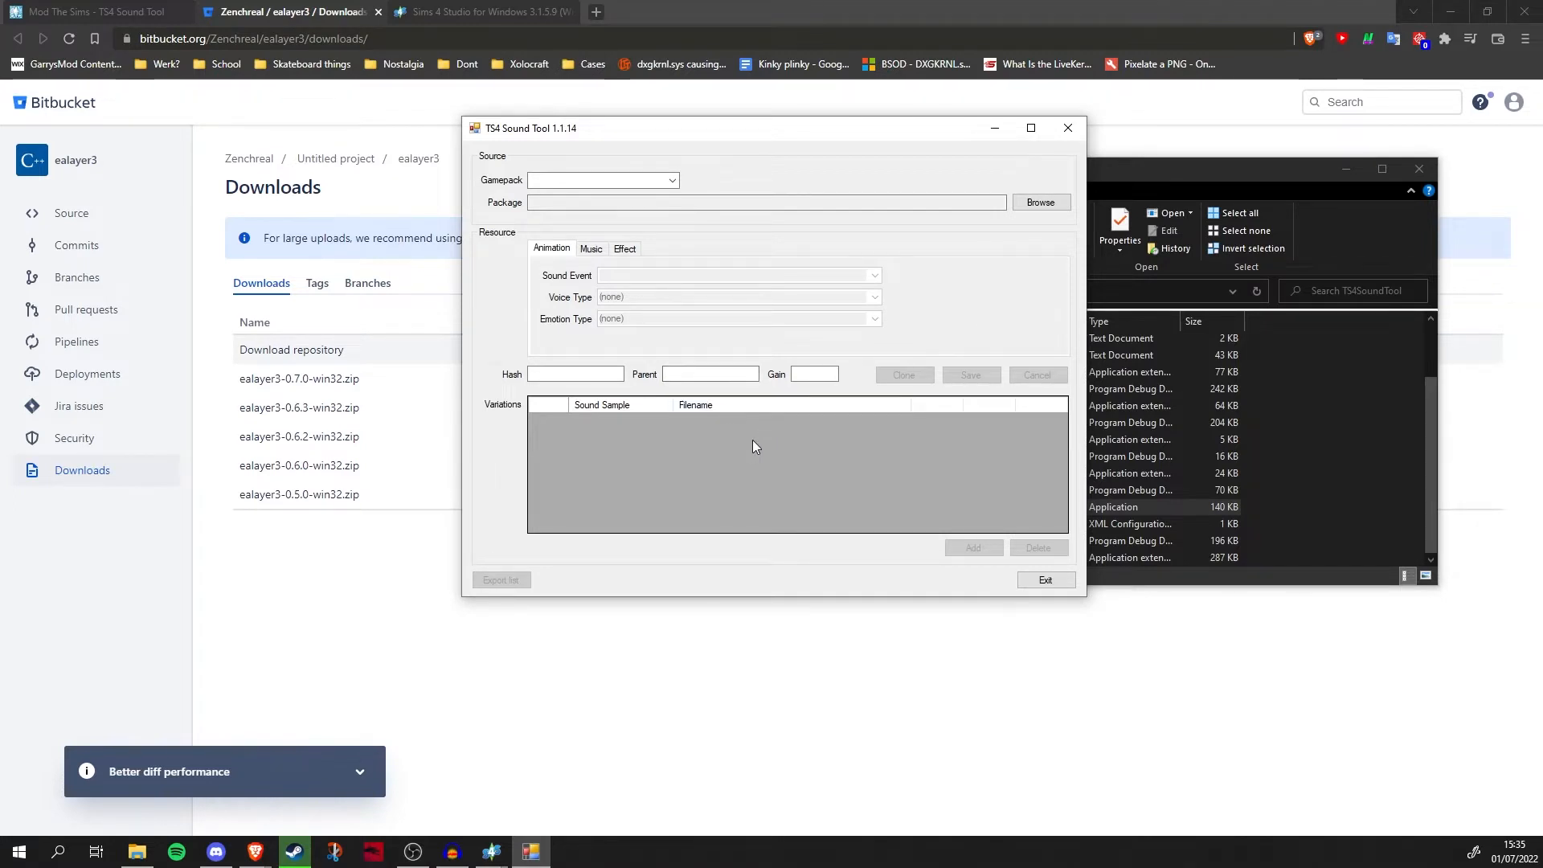
click(136, 852)
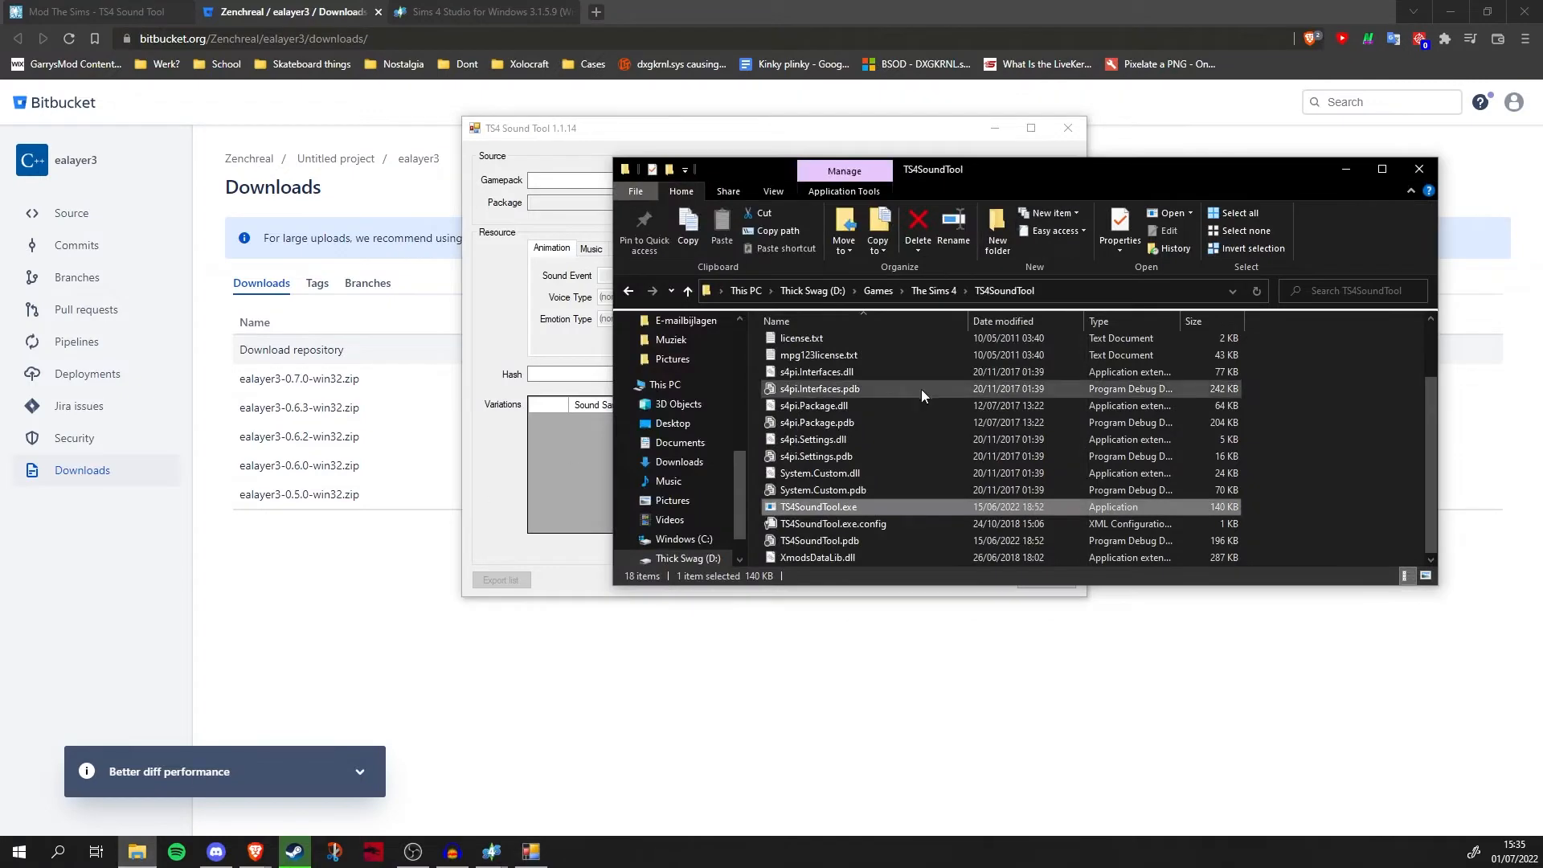
click(1346, 169)
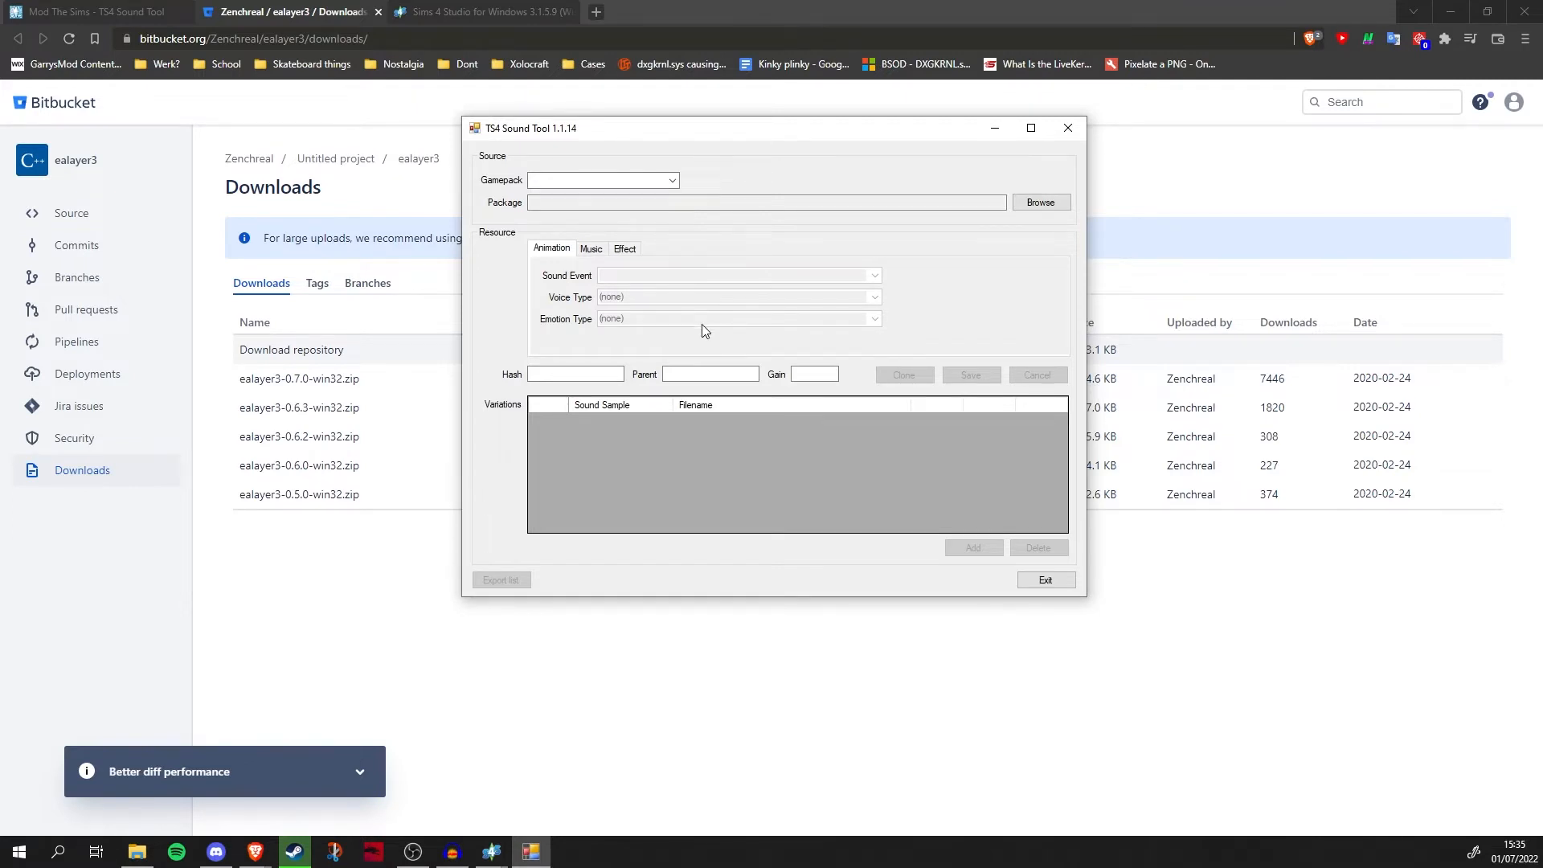
click(673, 181)
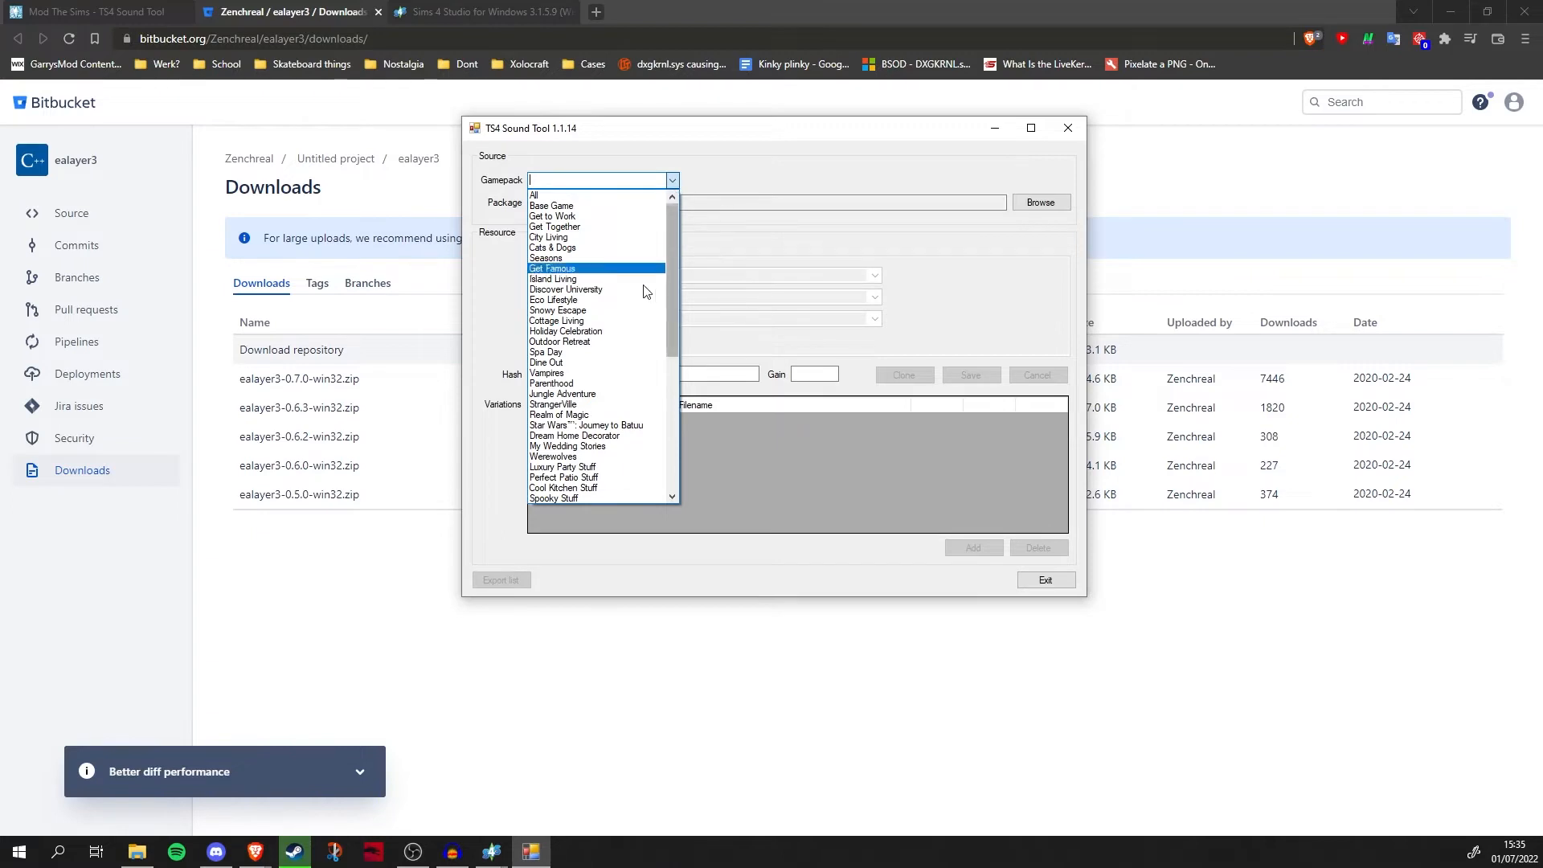
click(581, 458)
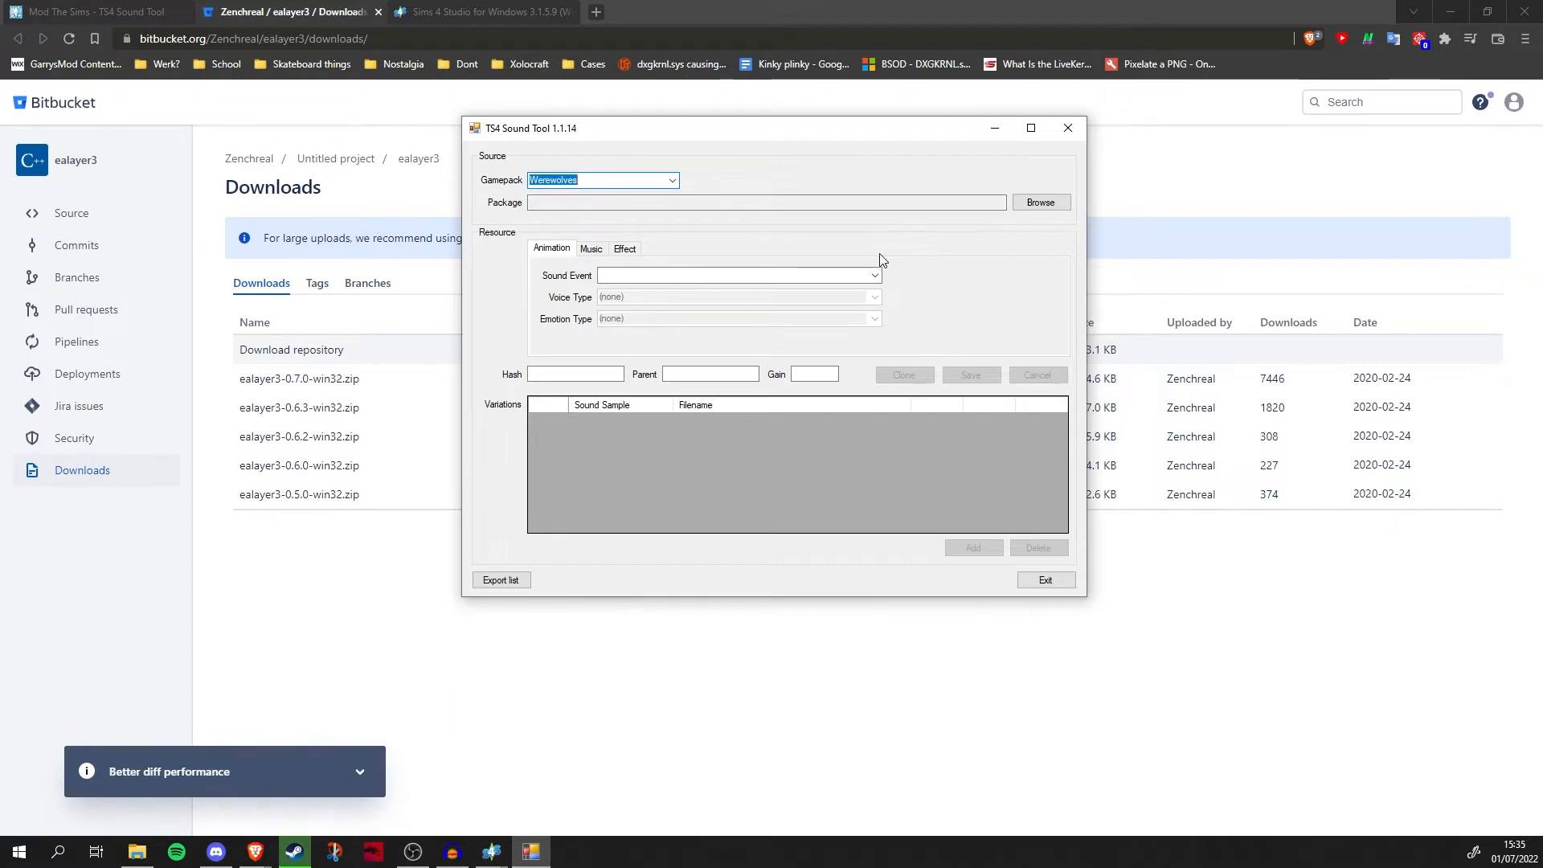
Look through the Werewolves animation sound events and set the sound event to vo_werewolfbasics_howl.
click(876, 277)
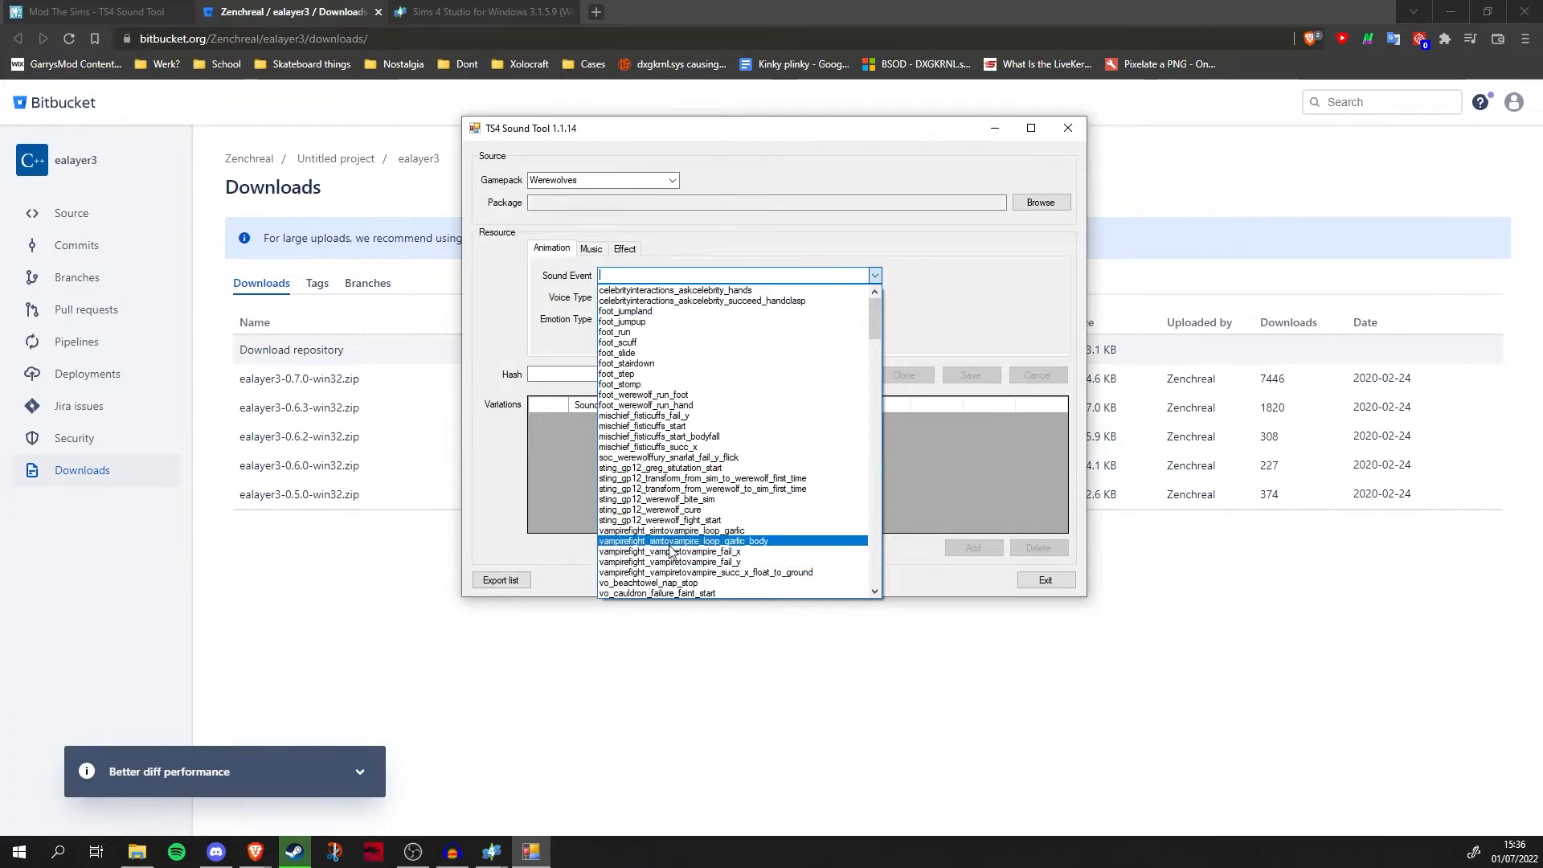
scroll(756, 514, down, 2)
scroll(756, 511, down, 3)
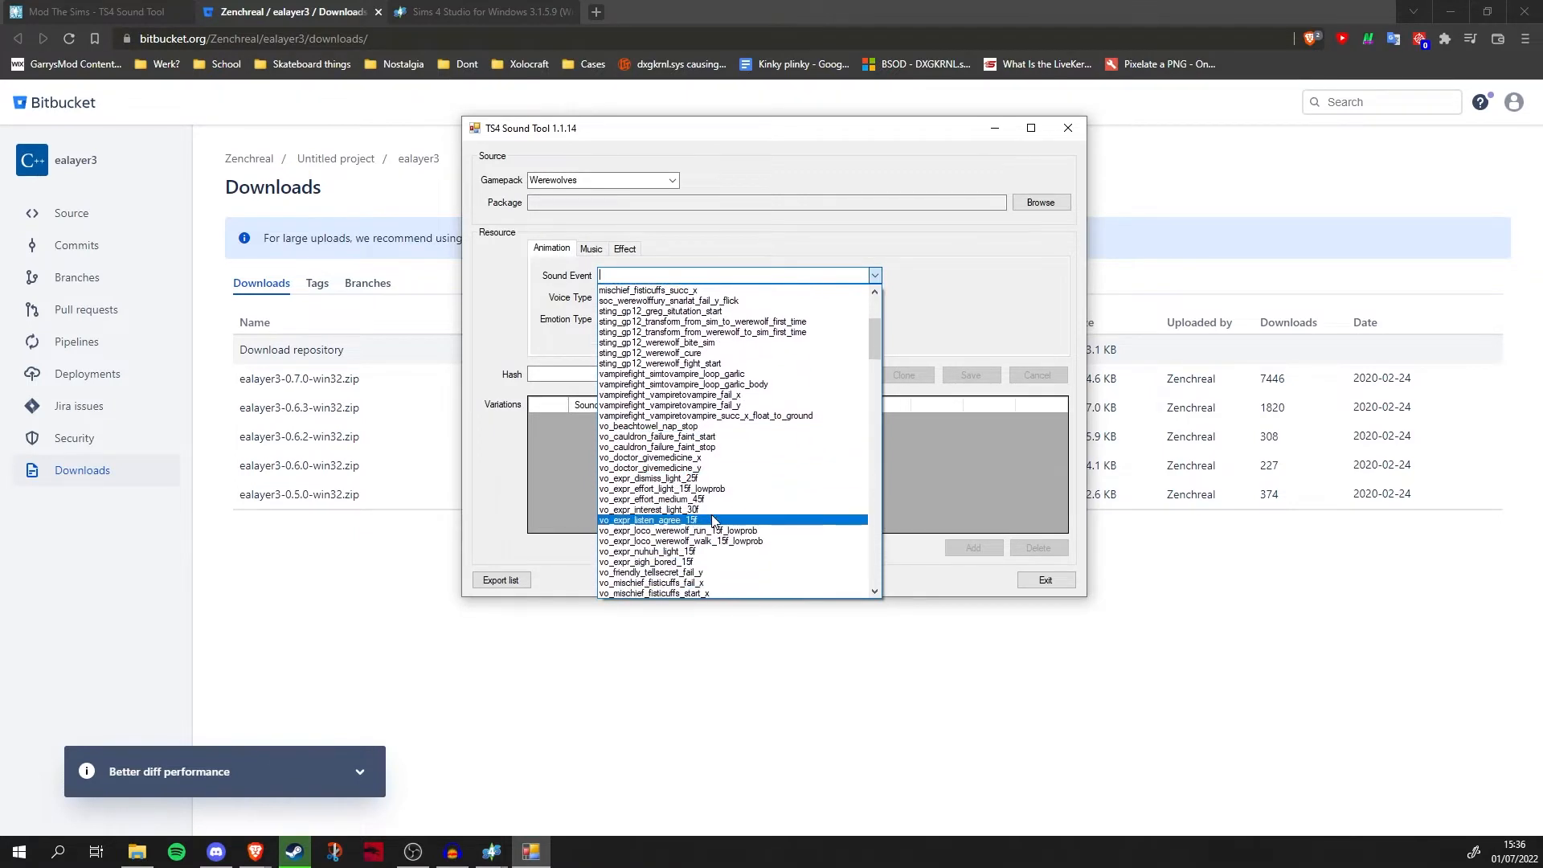
scroll(712, 521, down, 1)
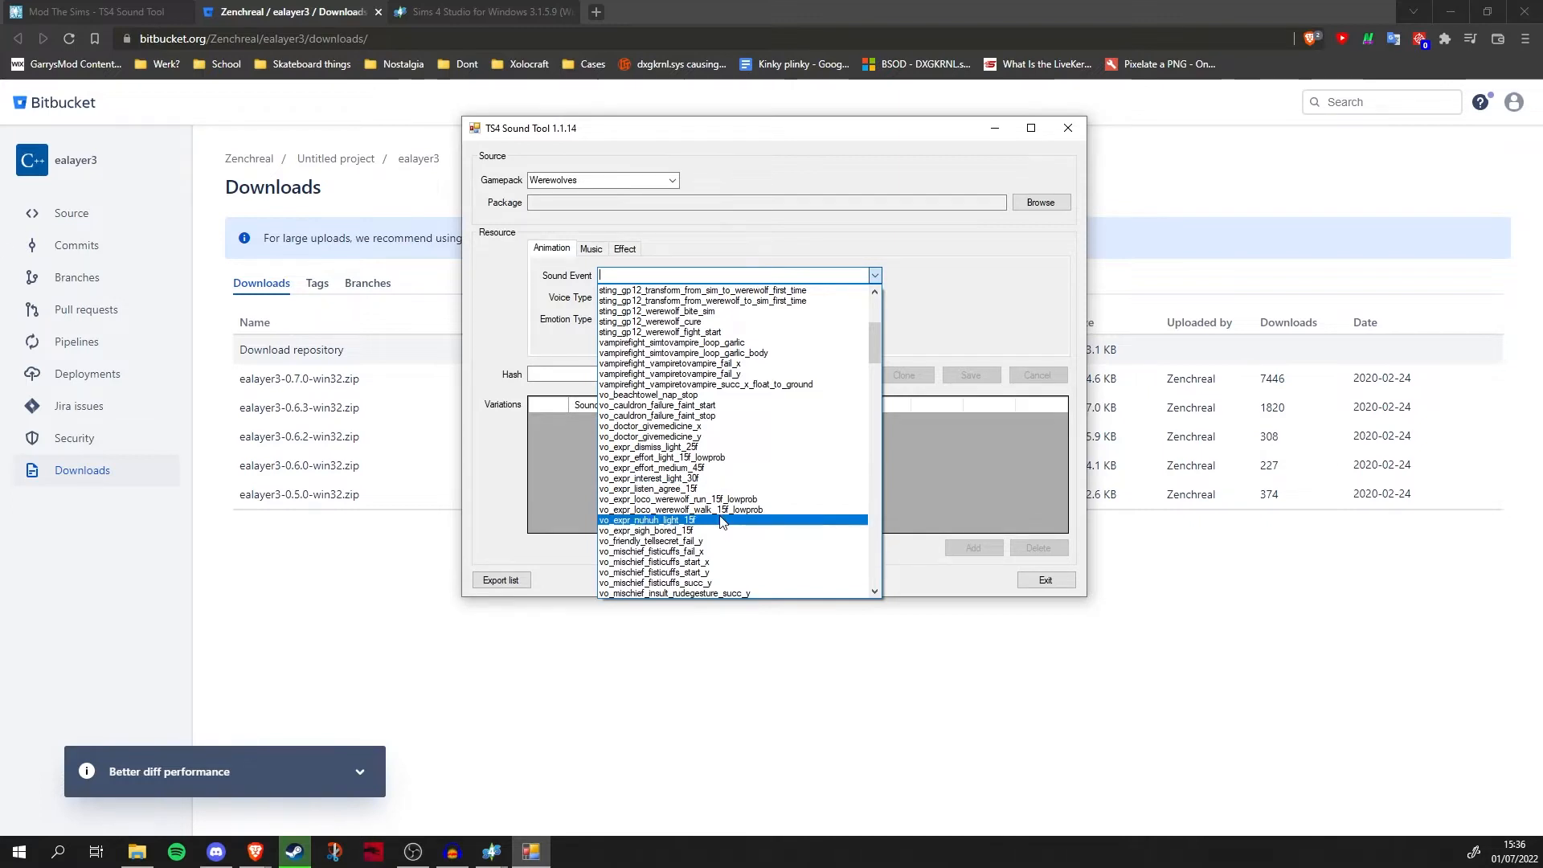
scroll(723, 522, down, 3)
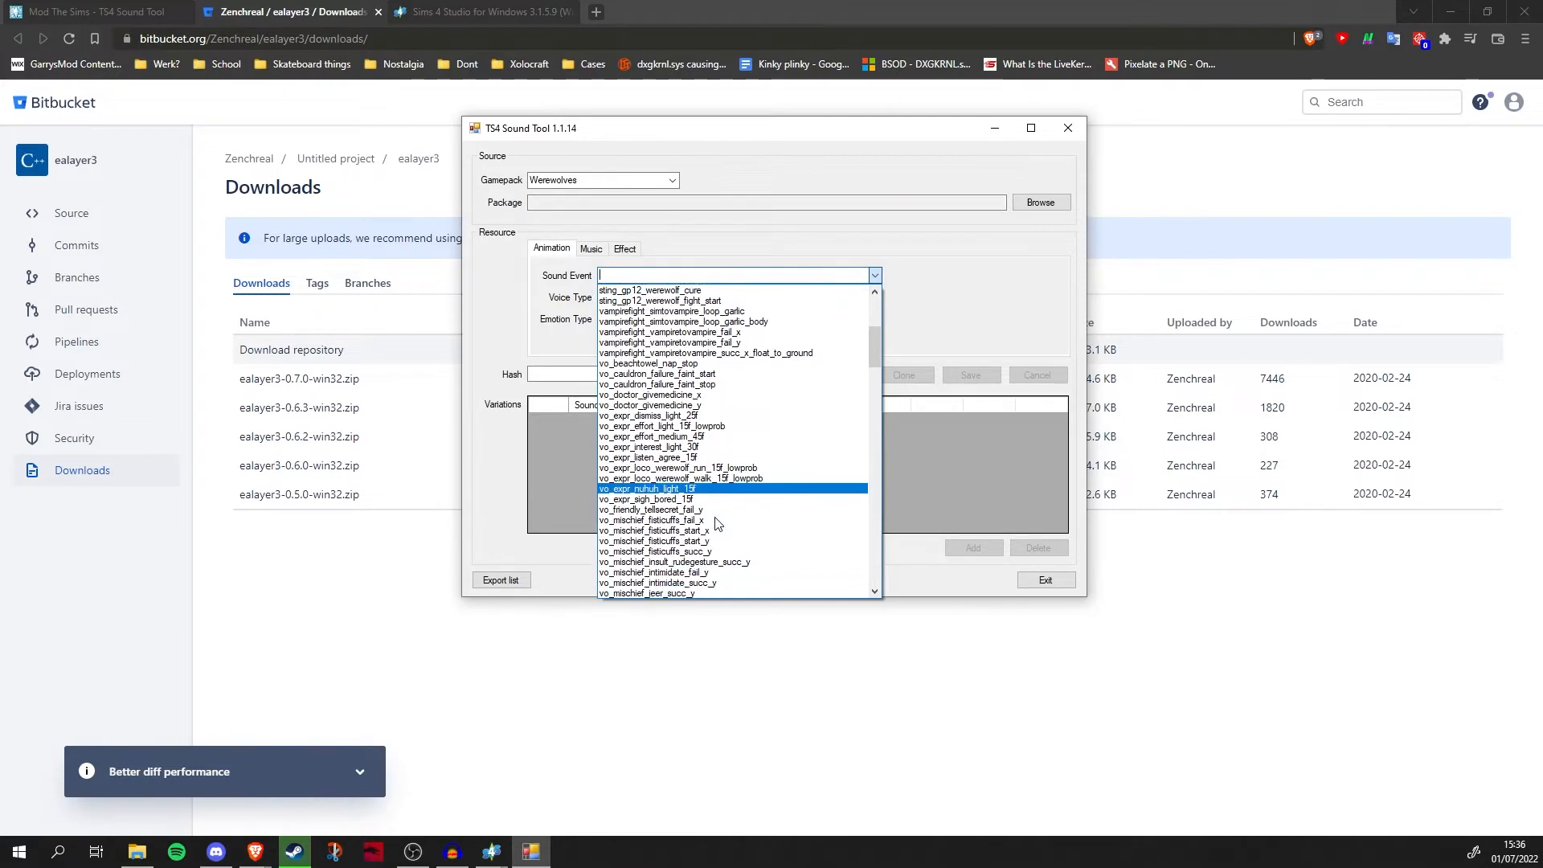
scroll(651, 466, down, 4)
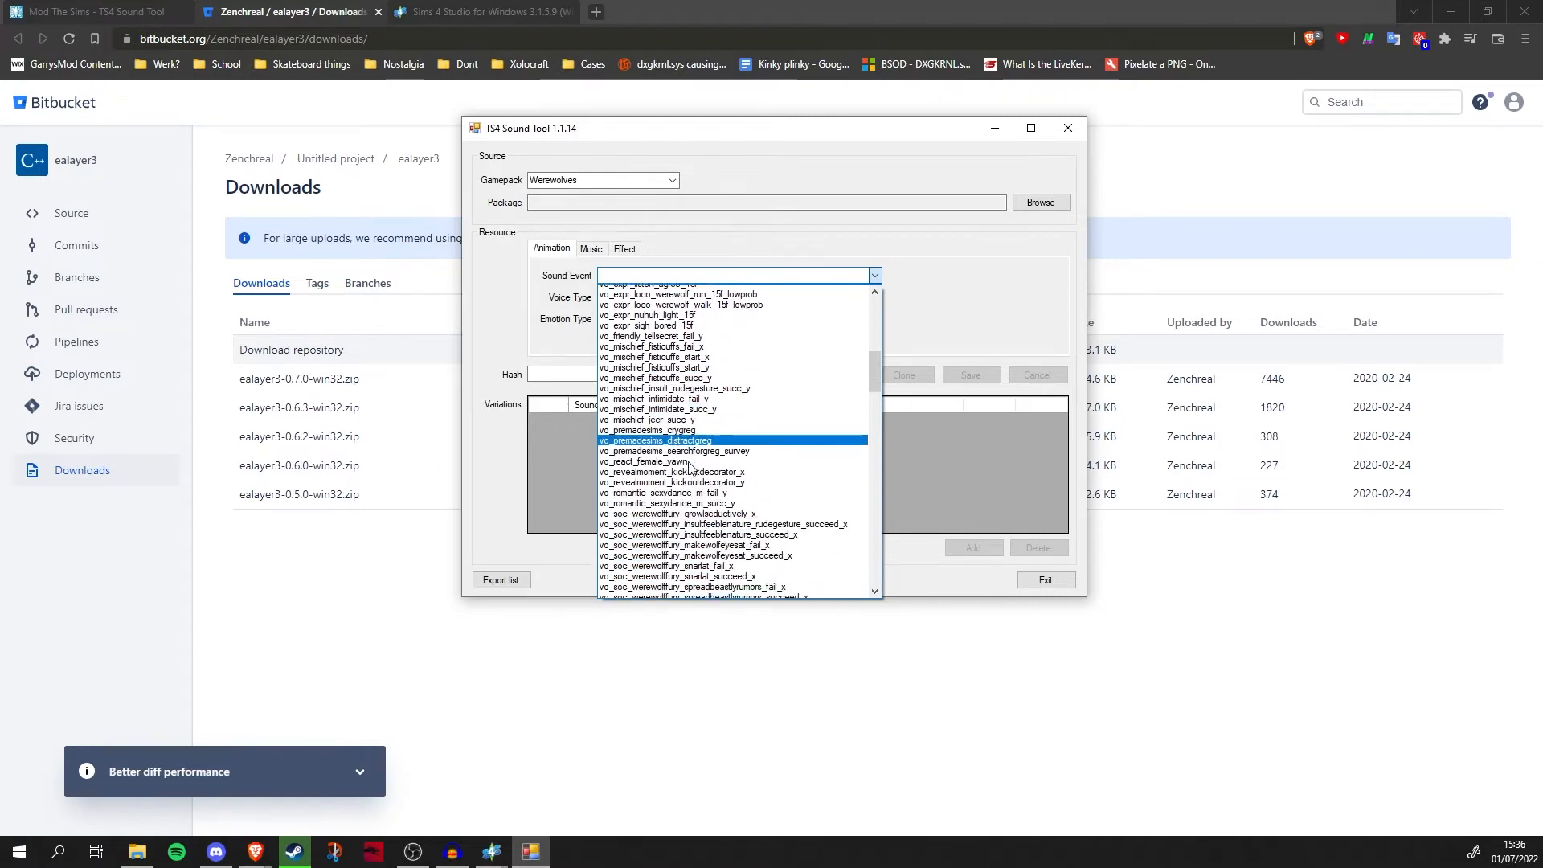
scroll(765, 504, down, 3)
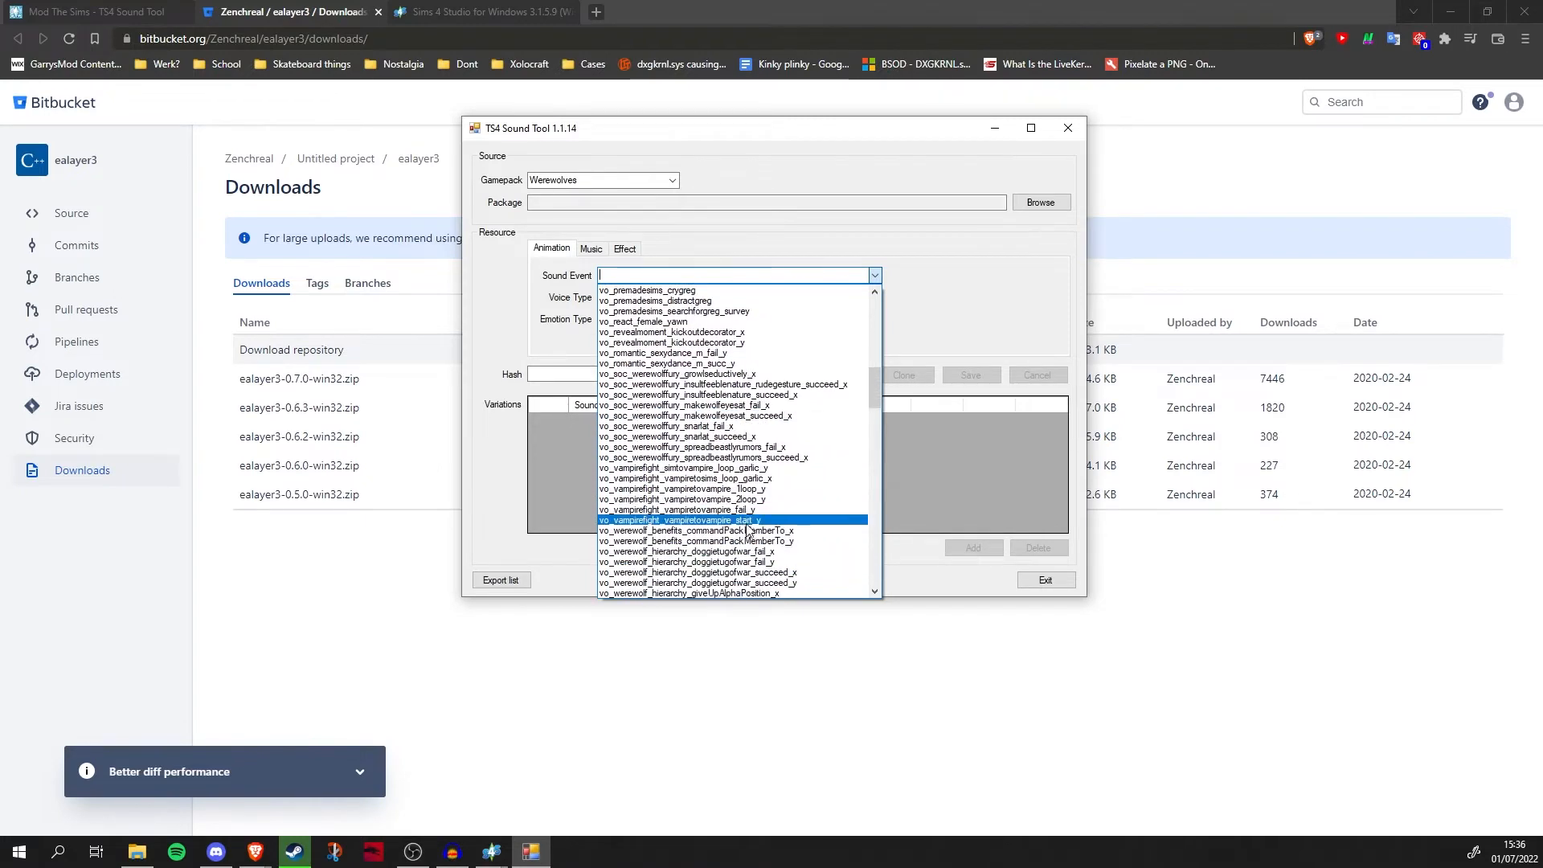
scroll(700, 474, down, 2)
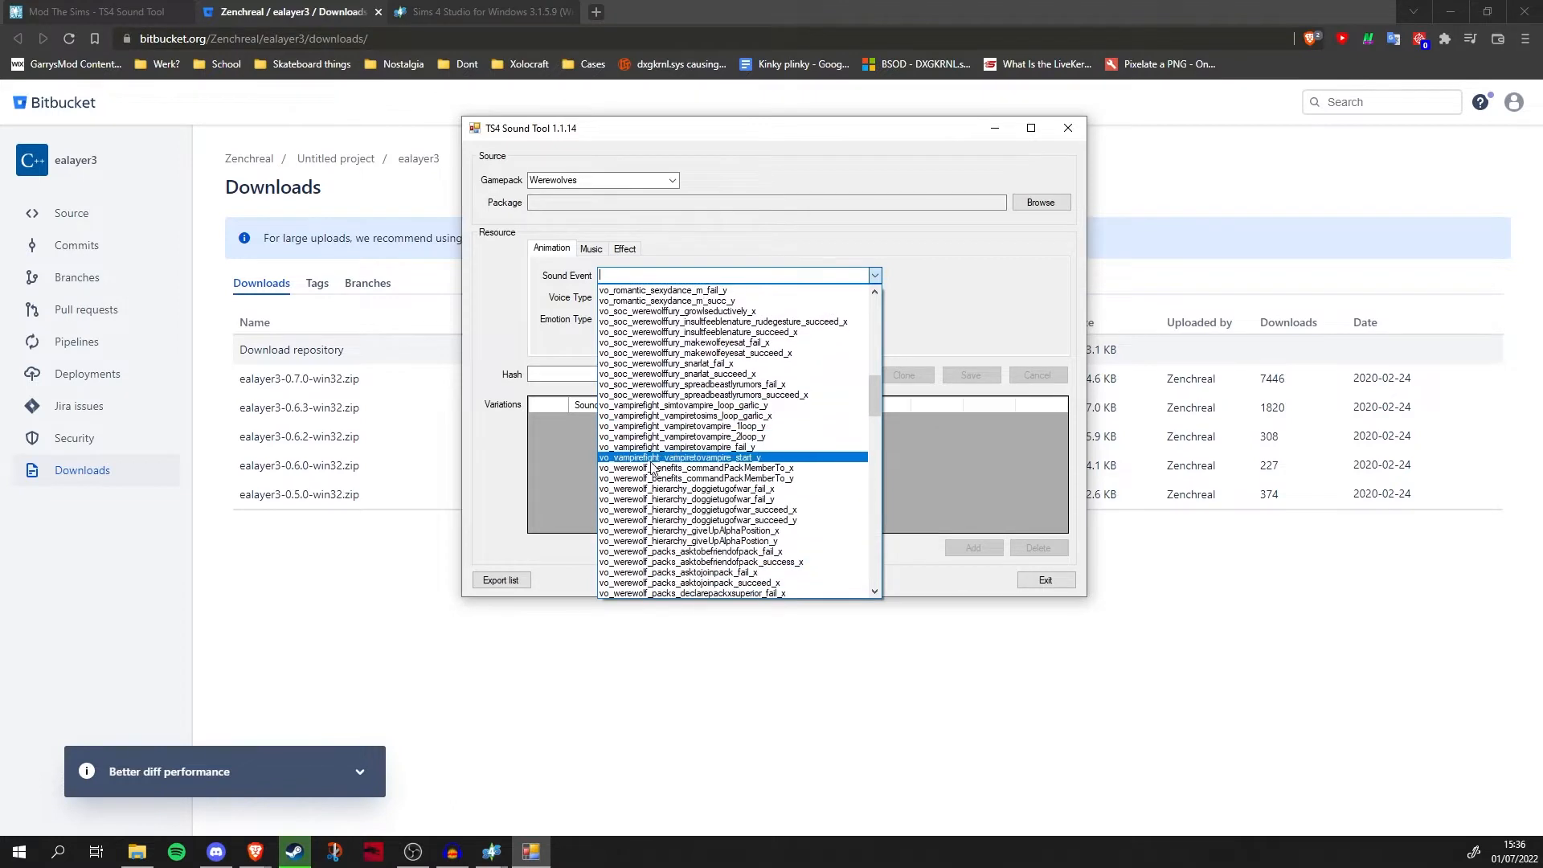
scroll(611, 473, down, 1)
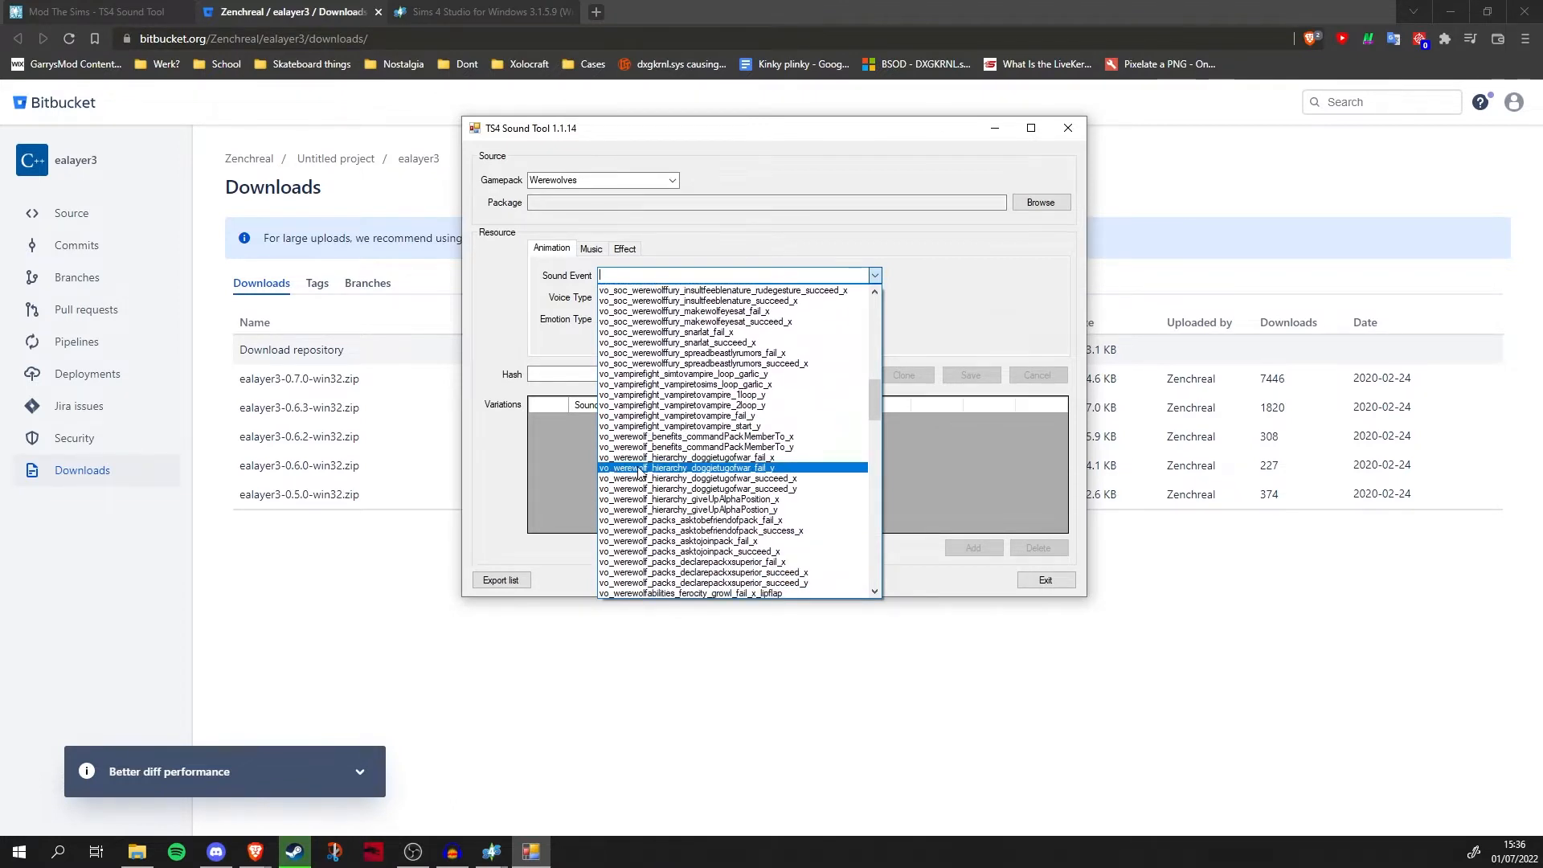
scroll(640, 472, down, 2)
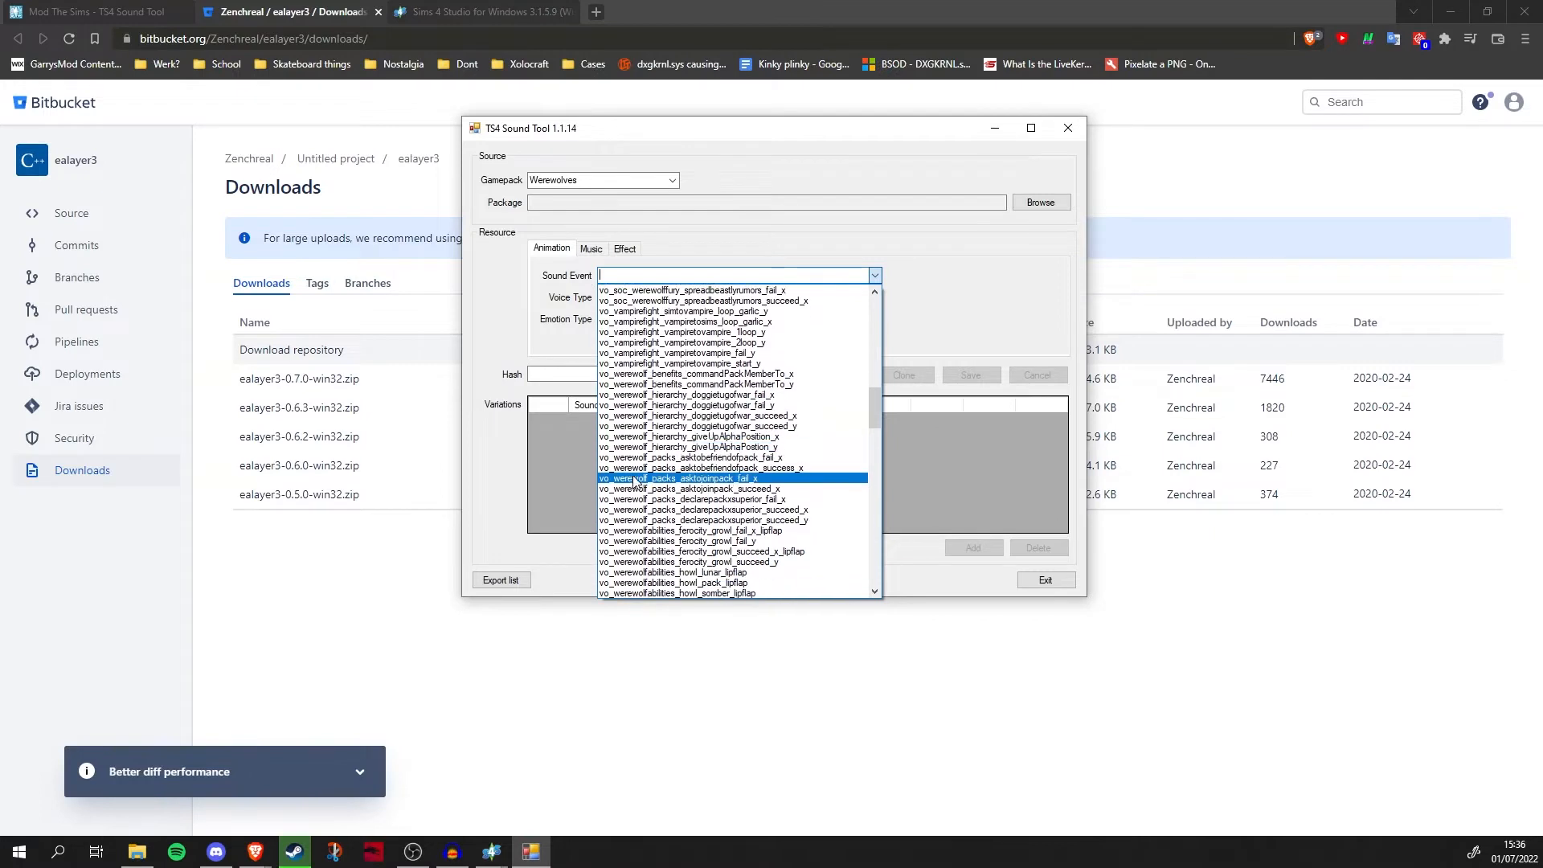
scroll(667, 514, down, 2)
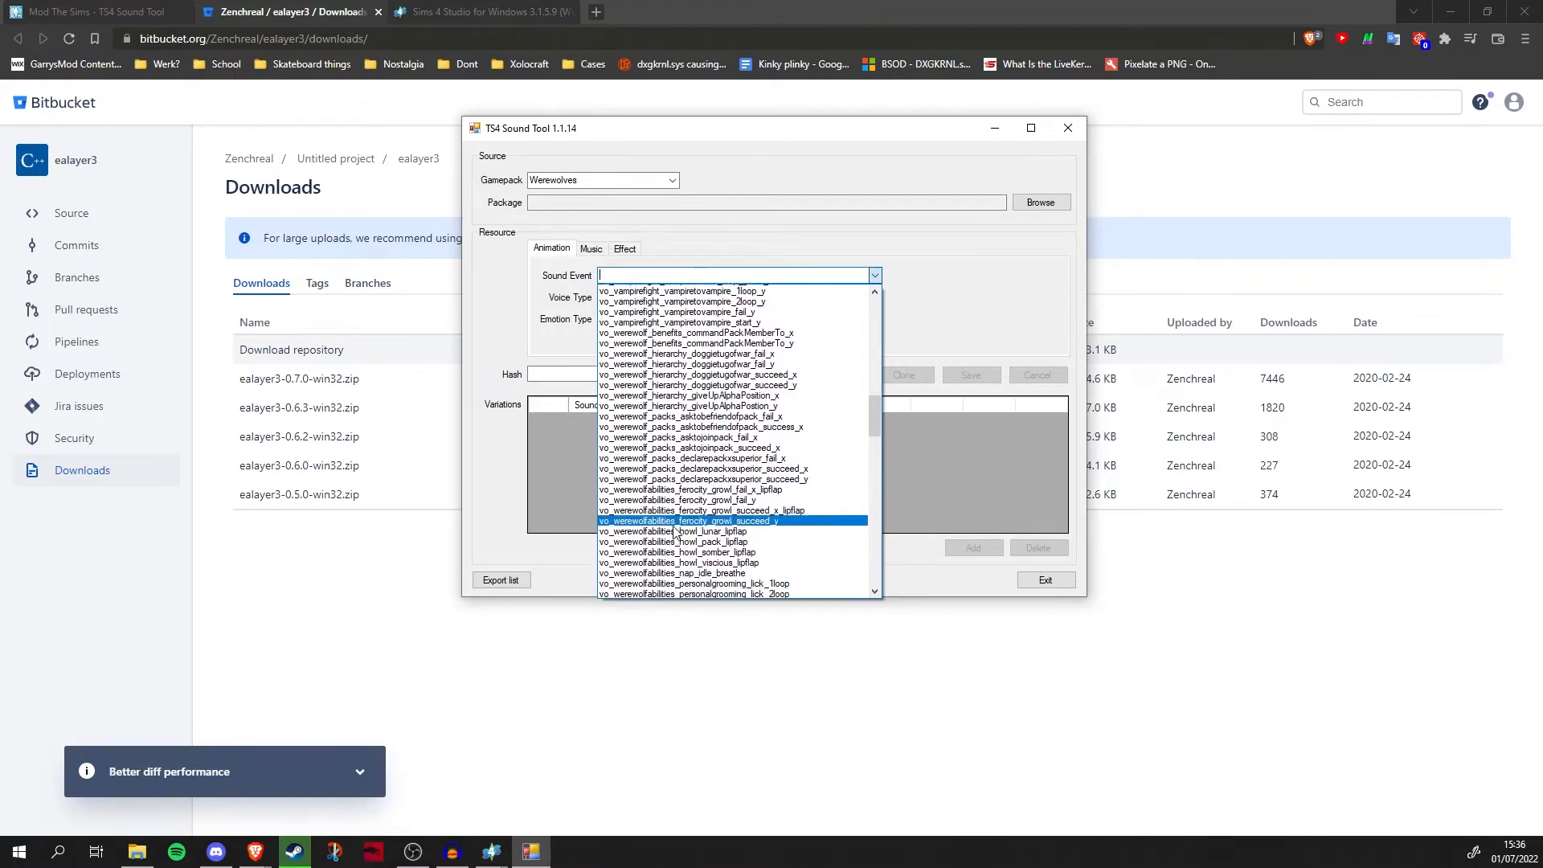
scroll(677, 535, down, 1)
scroll(682, 560, down, 1)
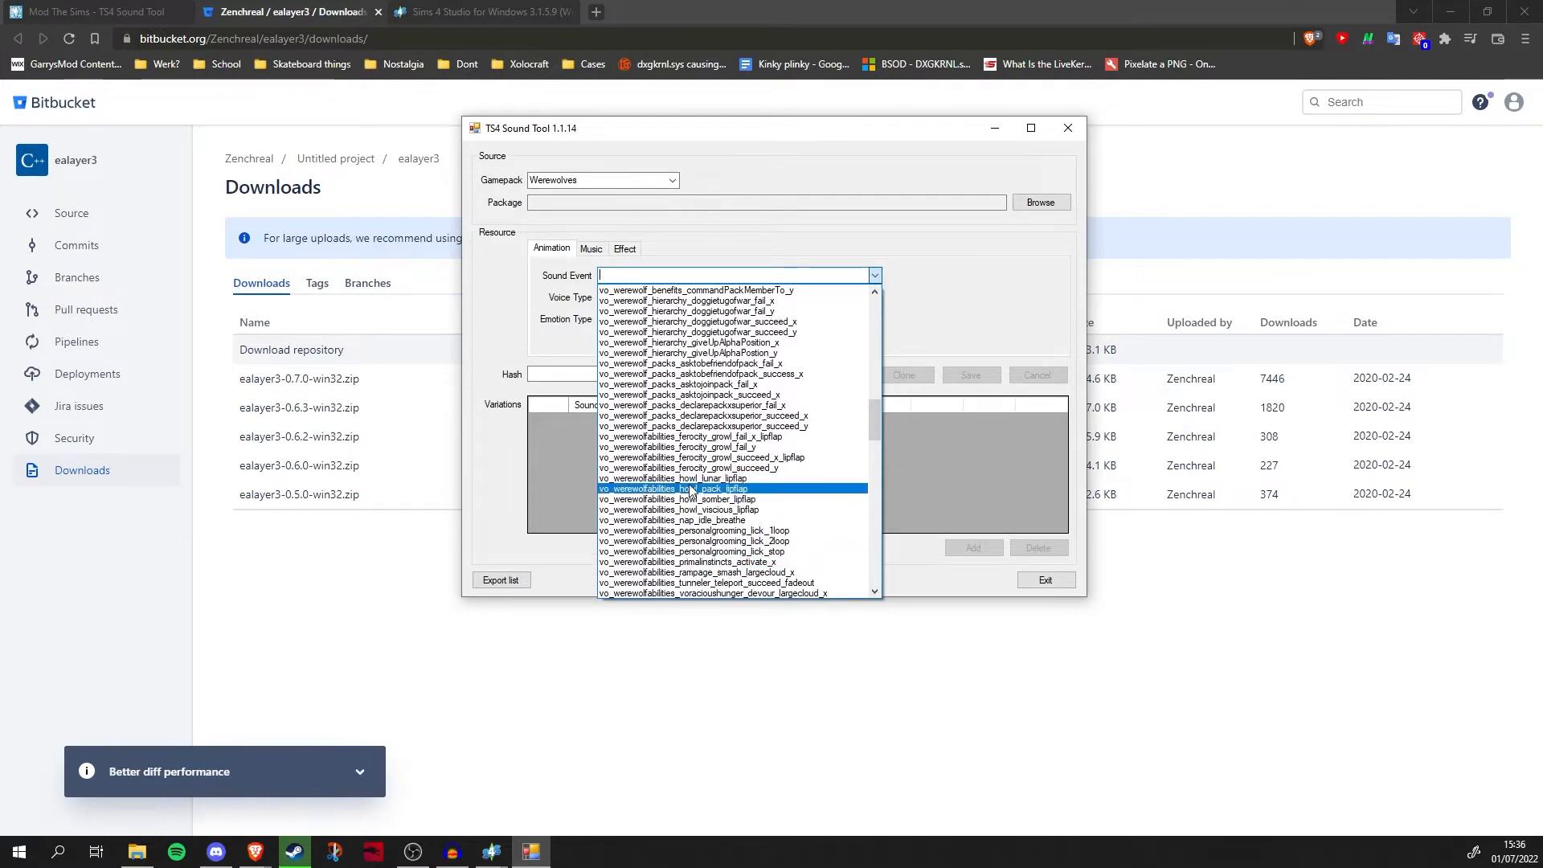
scroll(677, 518, down, 1)
scroll(683, 576, down, 1)
click(683, 574)
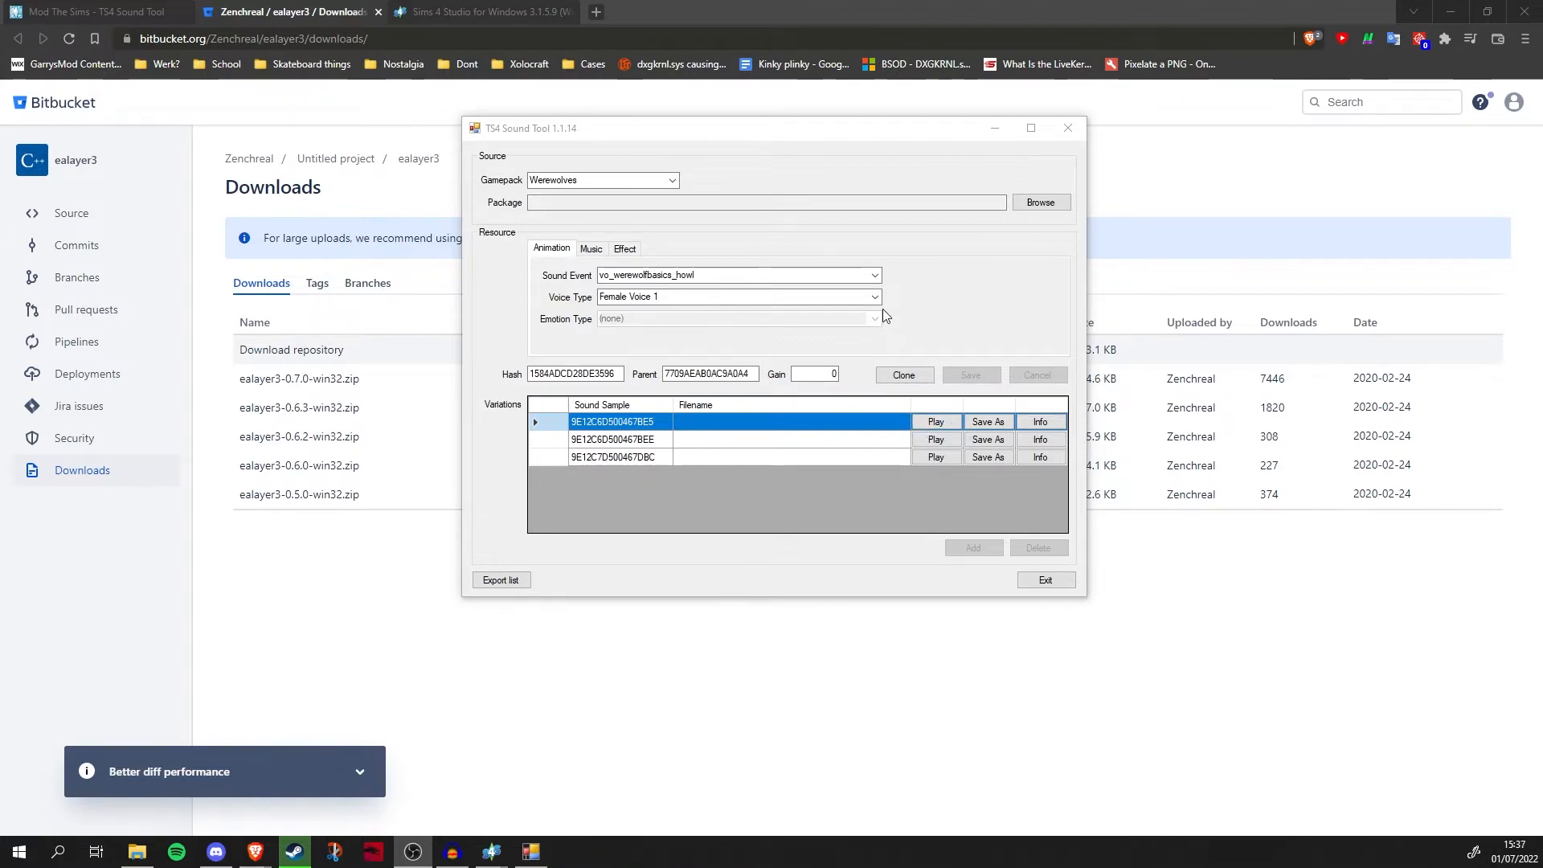
Play the first howl variation, and set the voice type to Male Voice 1.
click(933, 421)
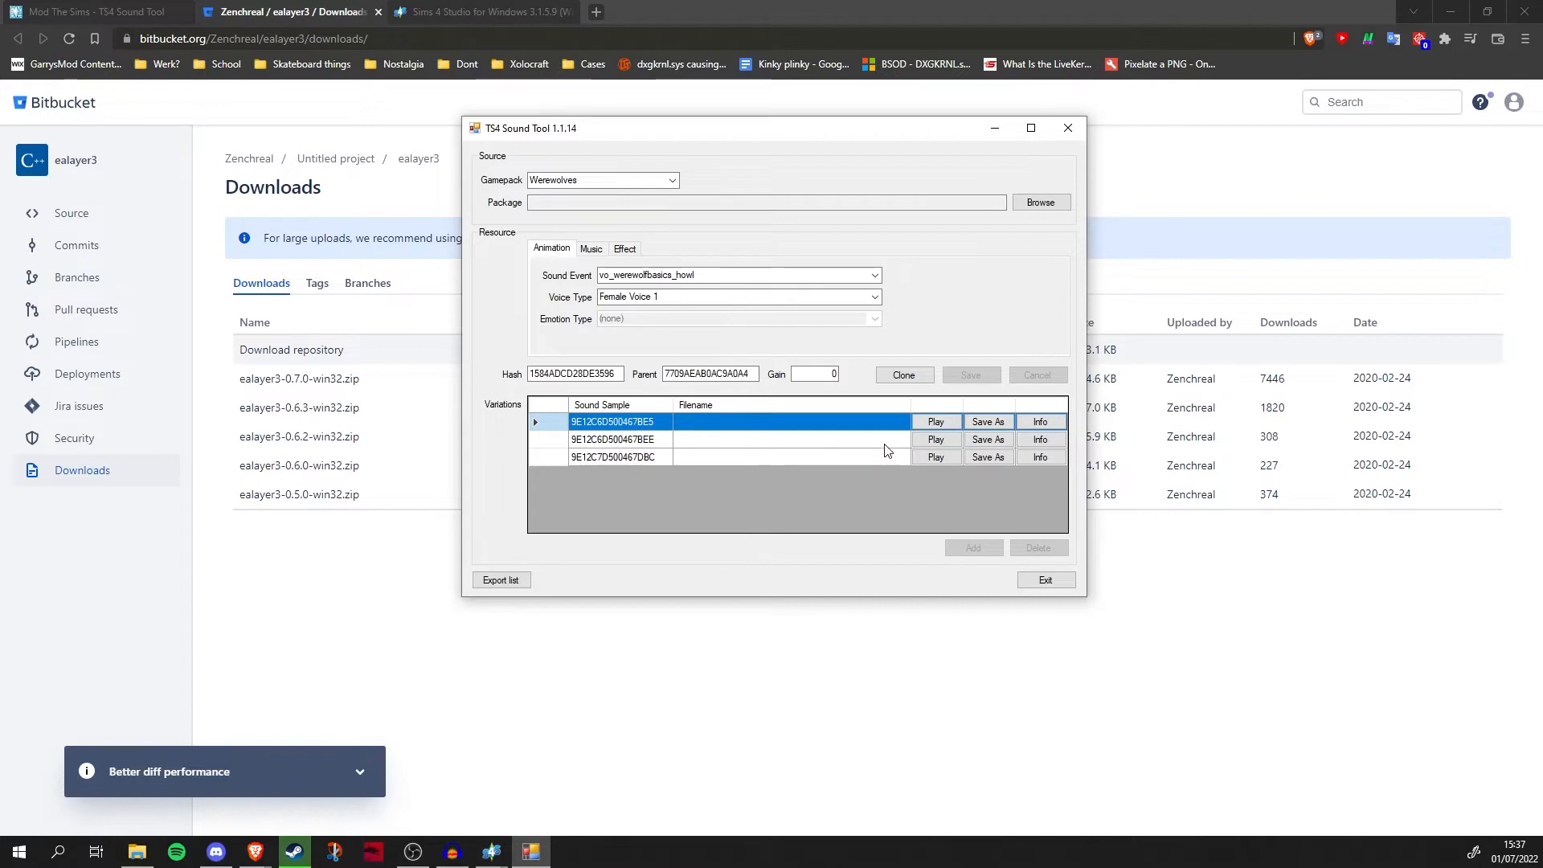
click(876, 299)
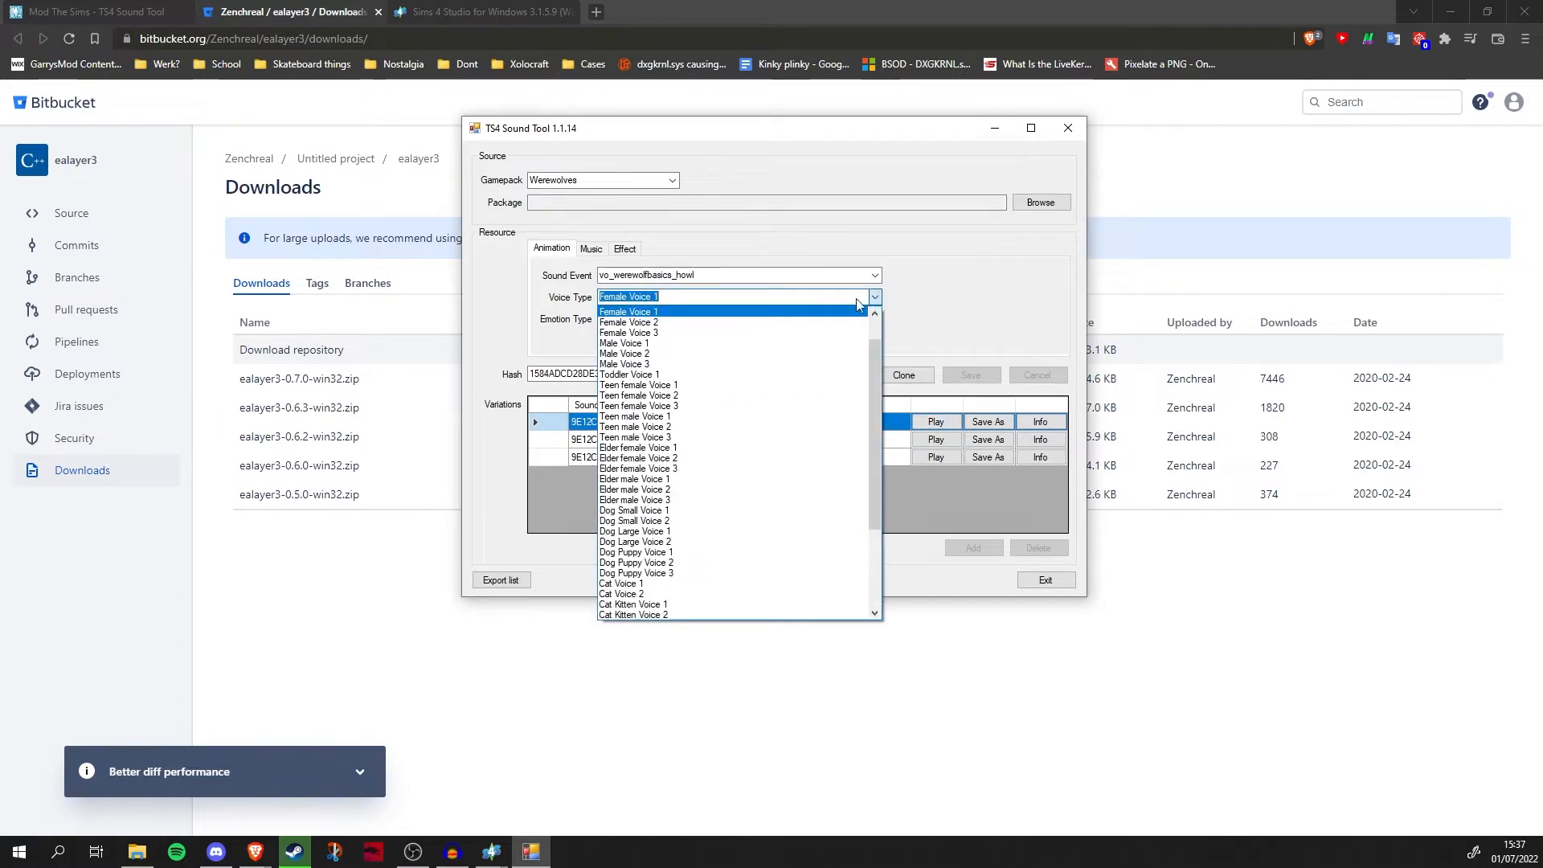
scroll(681, 426, down, 3)
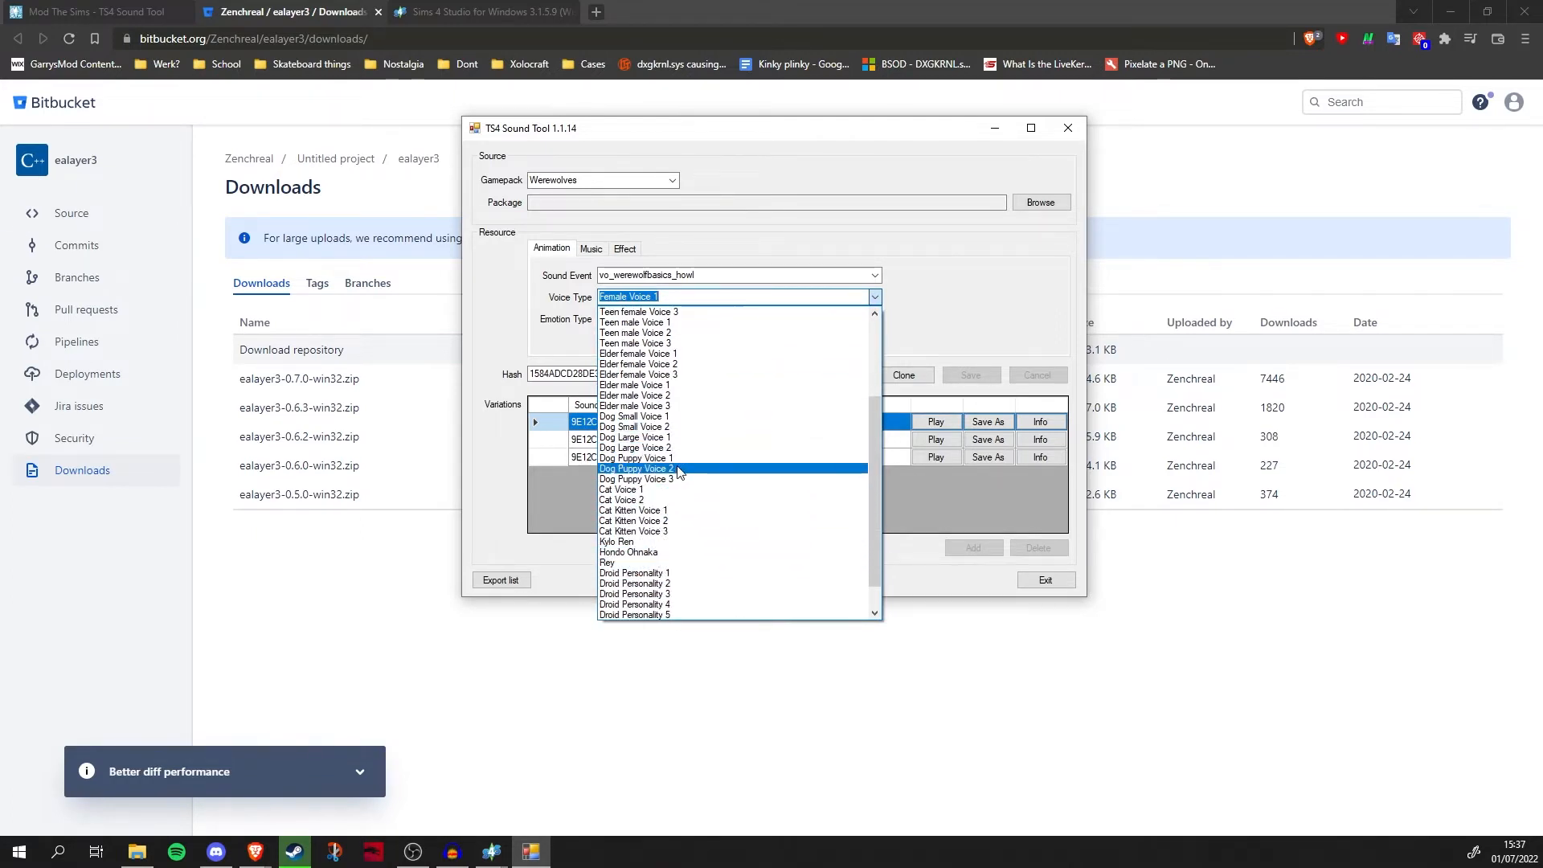
scroll(679, 472, up, 4)
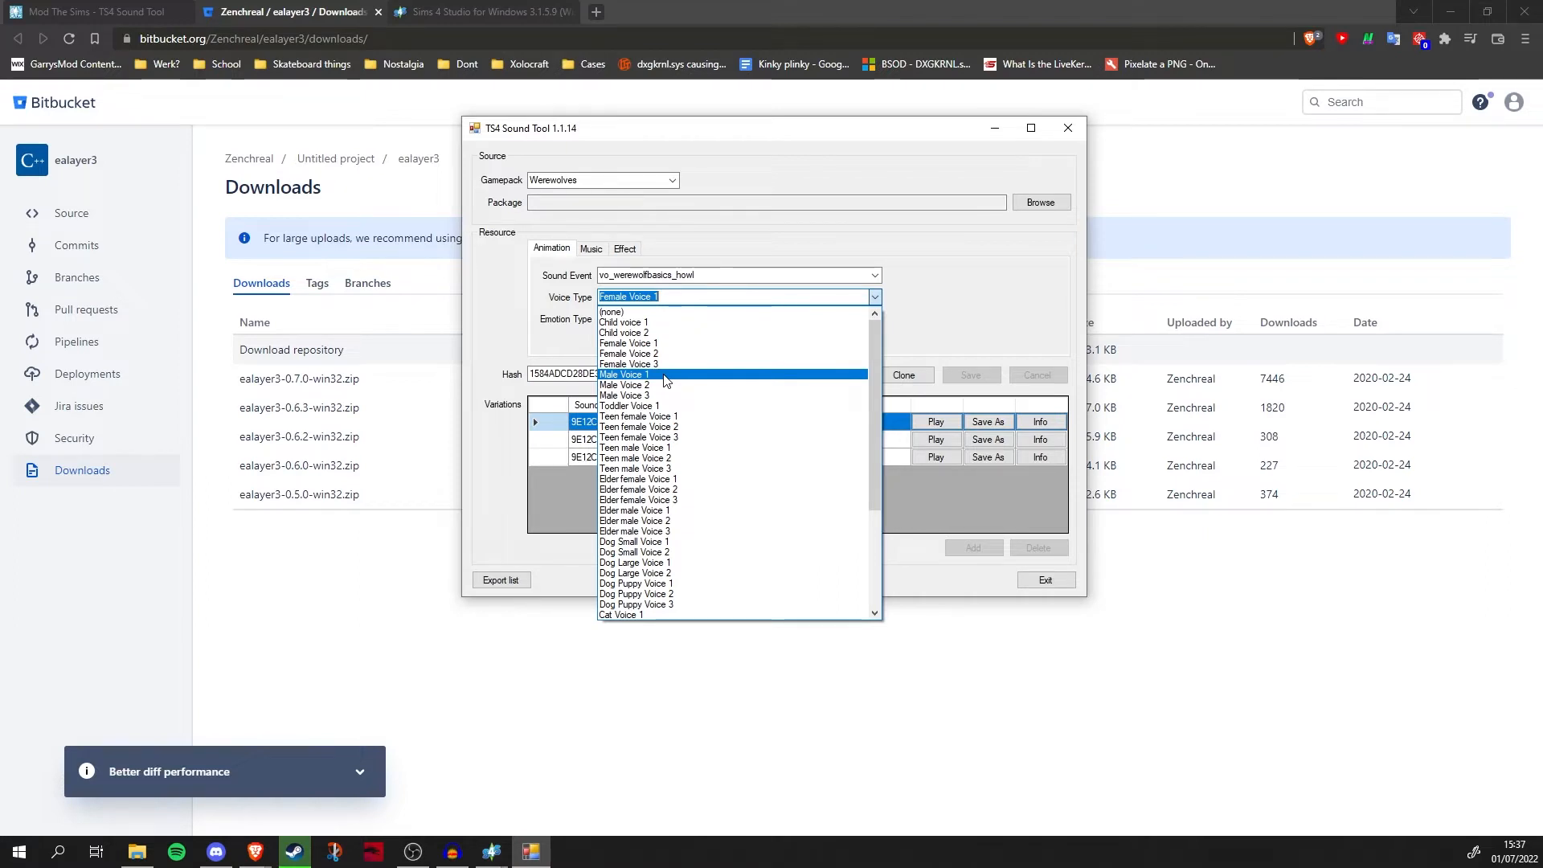
click(664, 375)
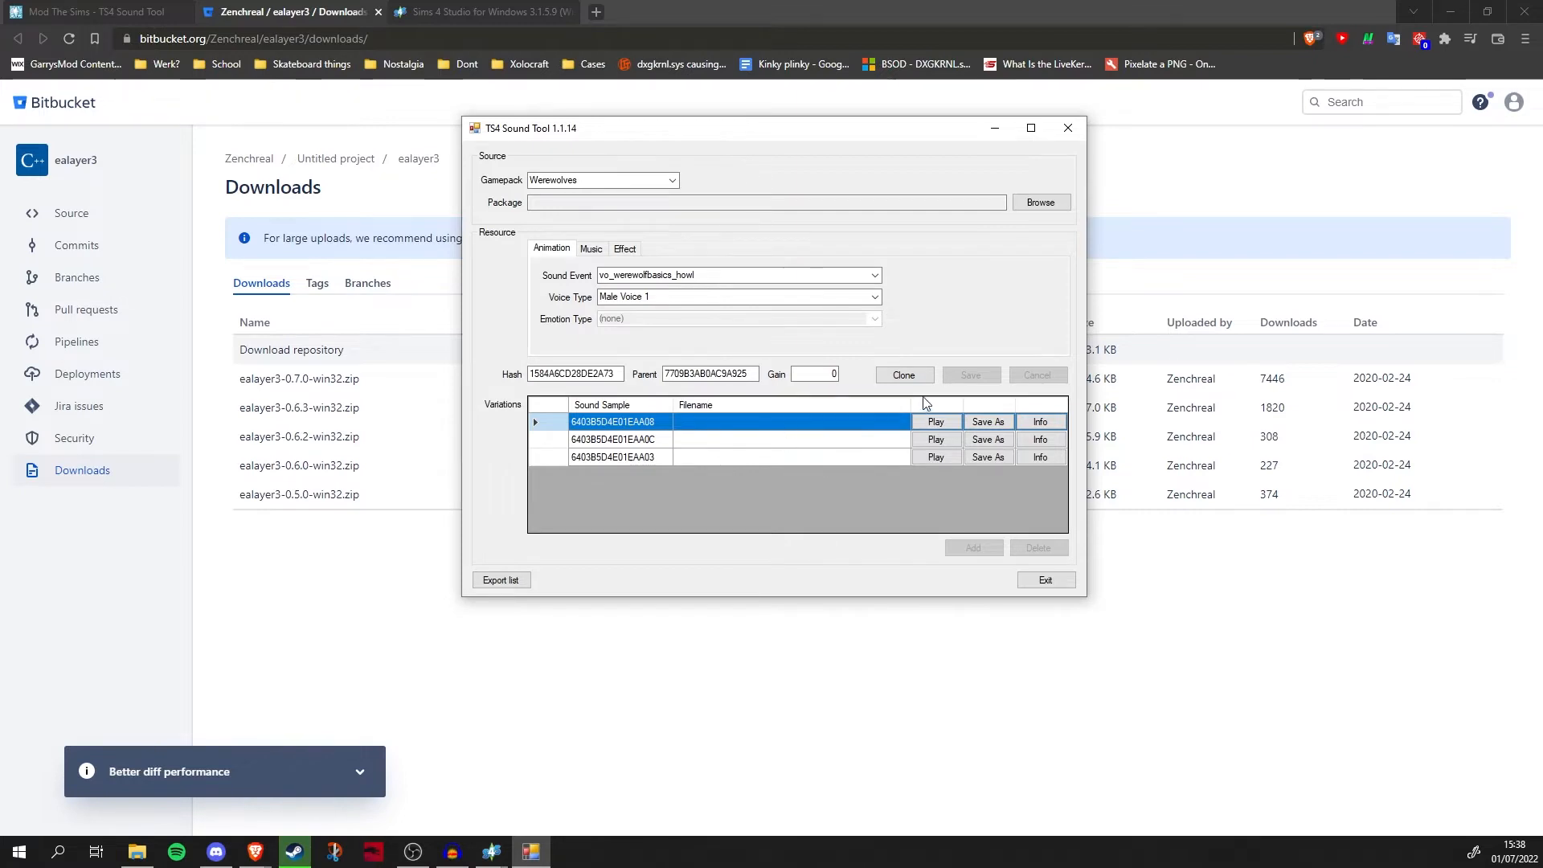
Clone the howl sound resource under the name "vo_werewolfbasics_howl_ma howling werewolf".
click(908, 377)
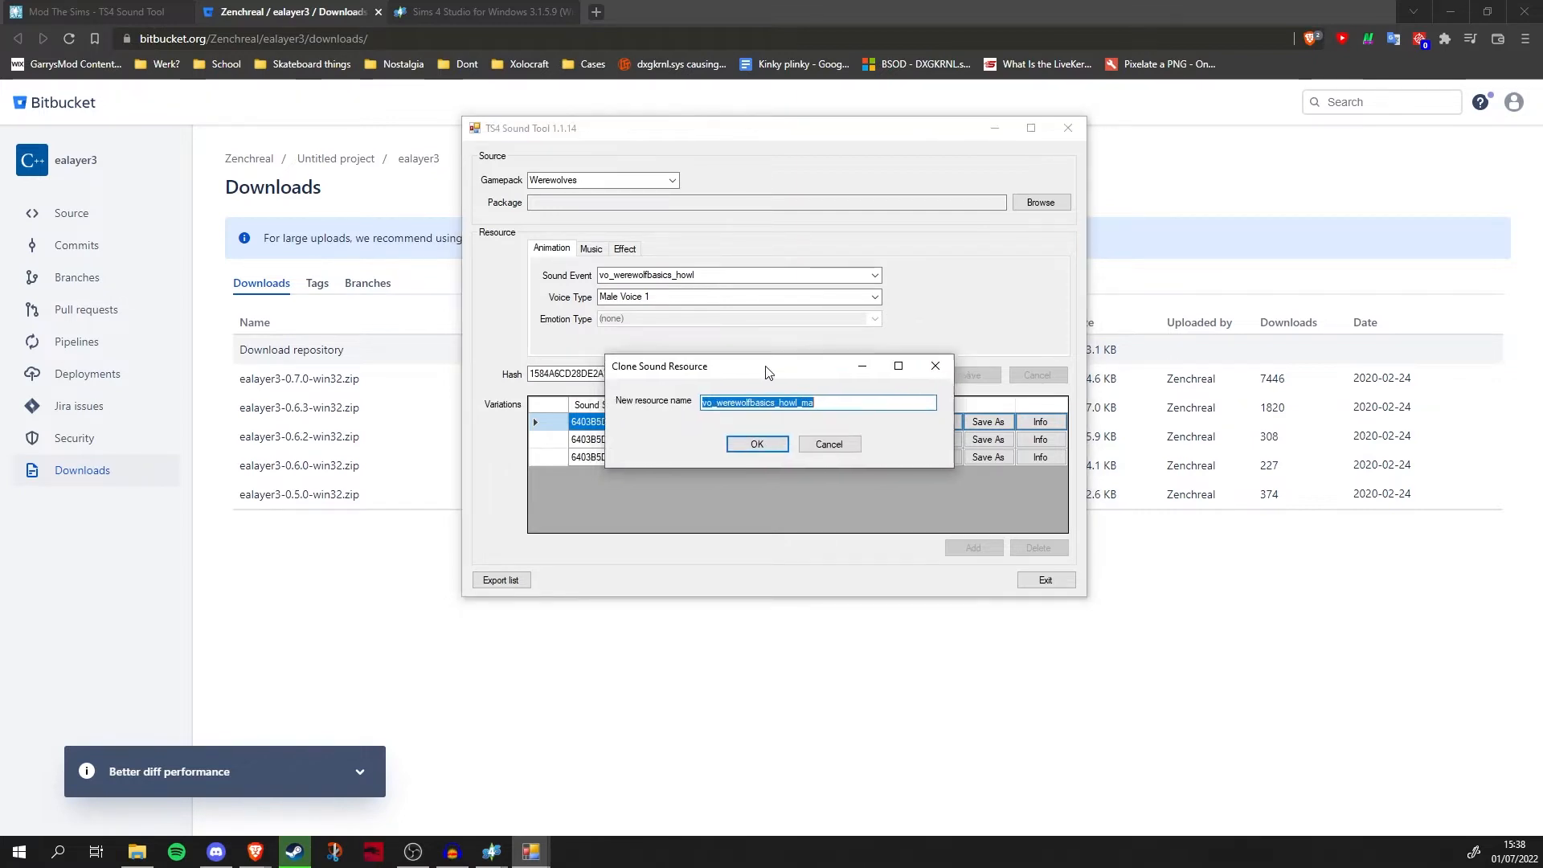
drag(757, 373, 773, 340)
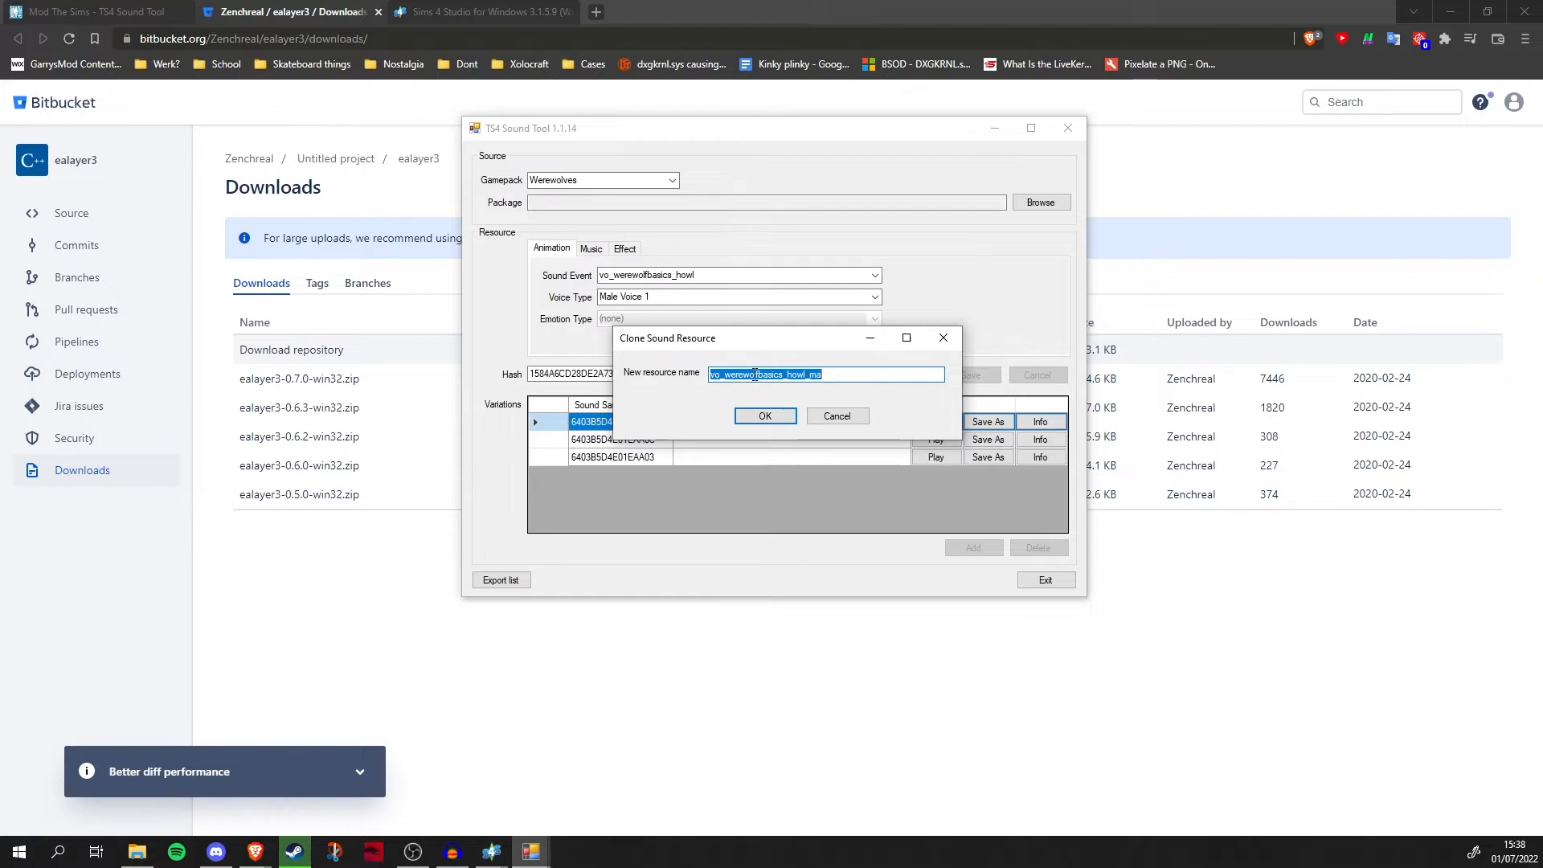
click(820, 374)
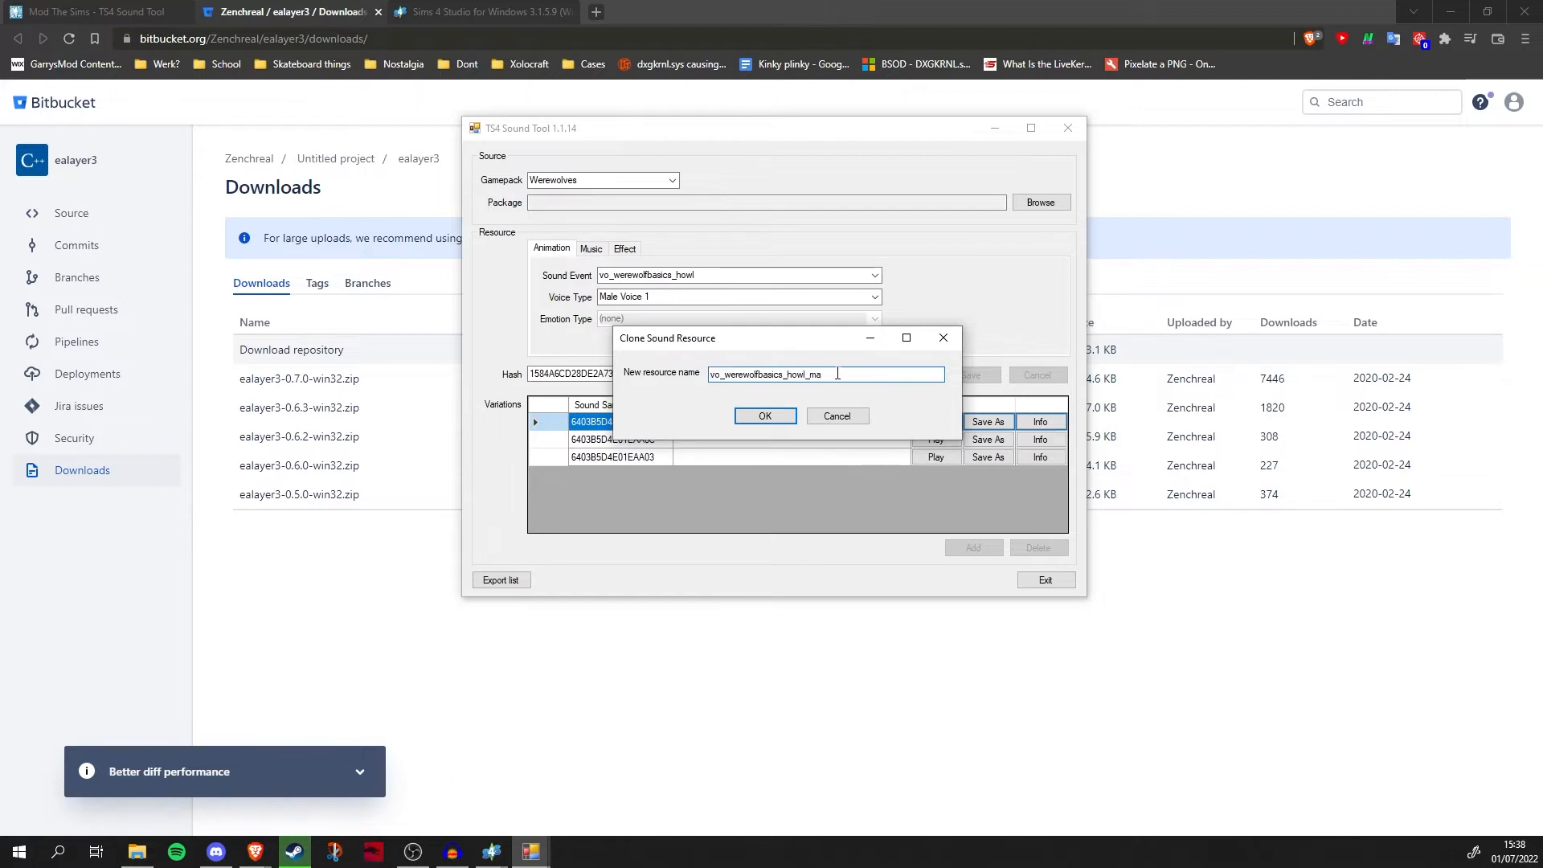
text(howli)
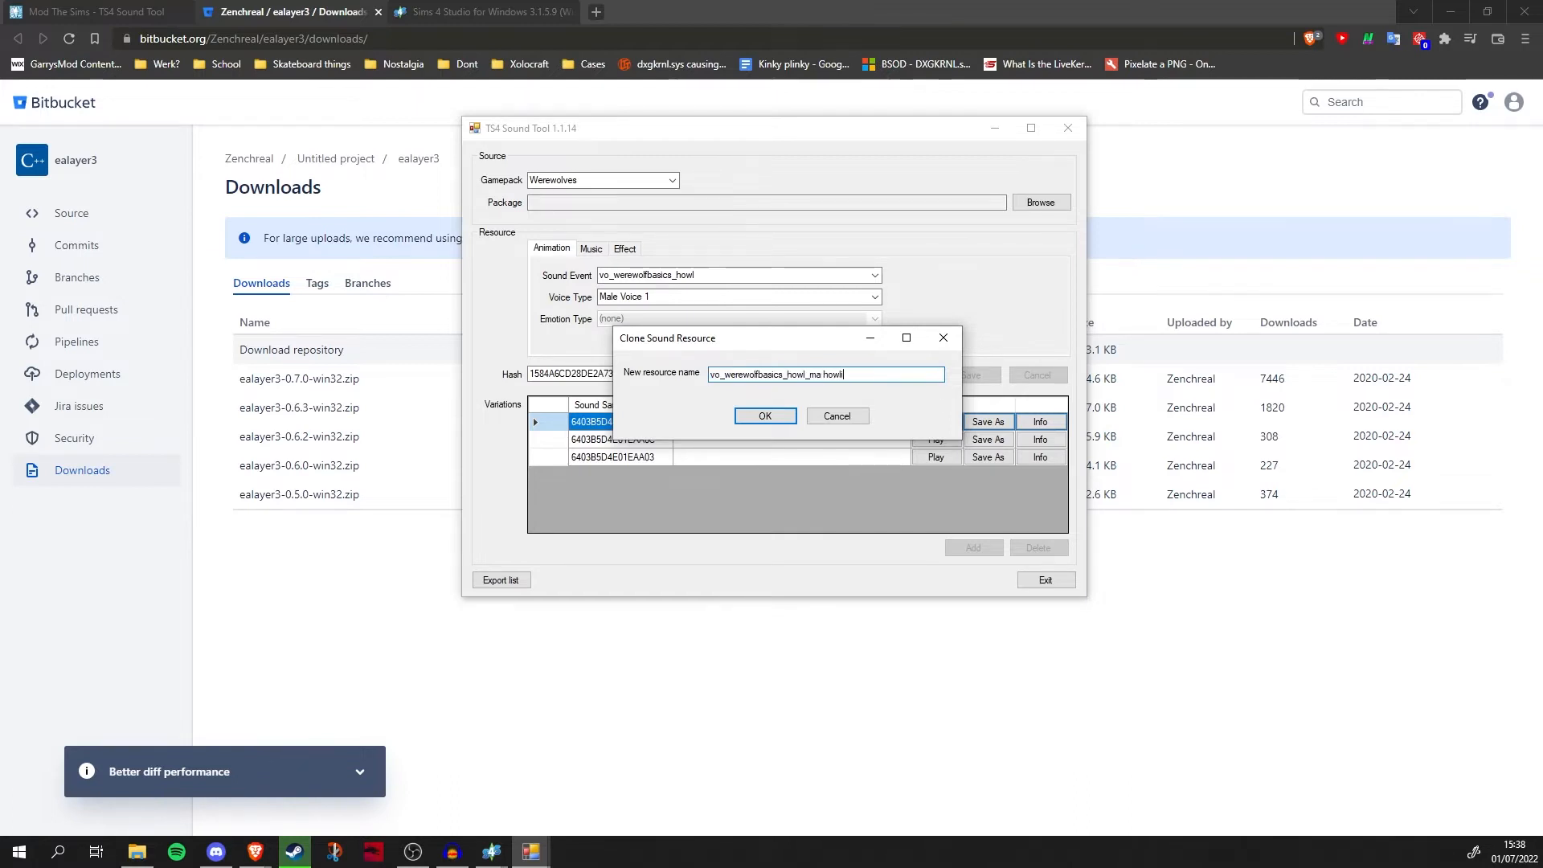
text(ng werewolf)
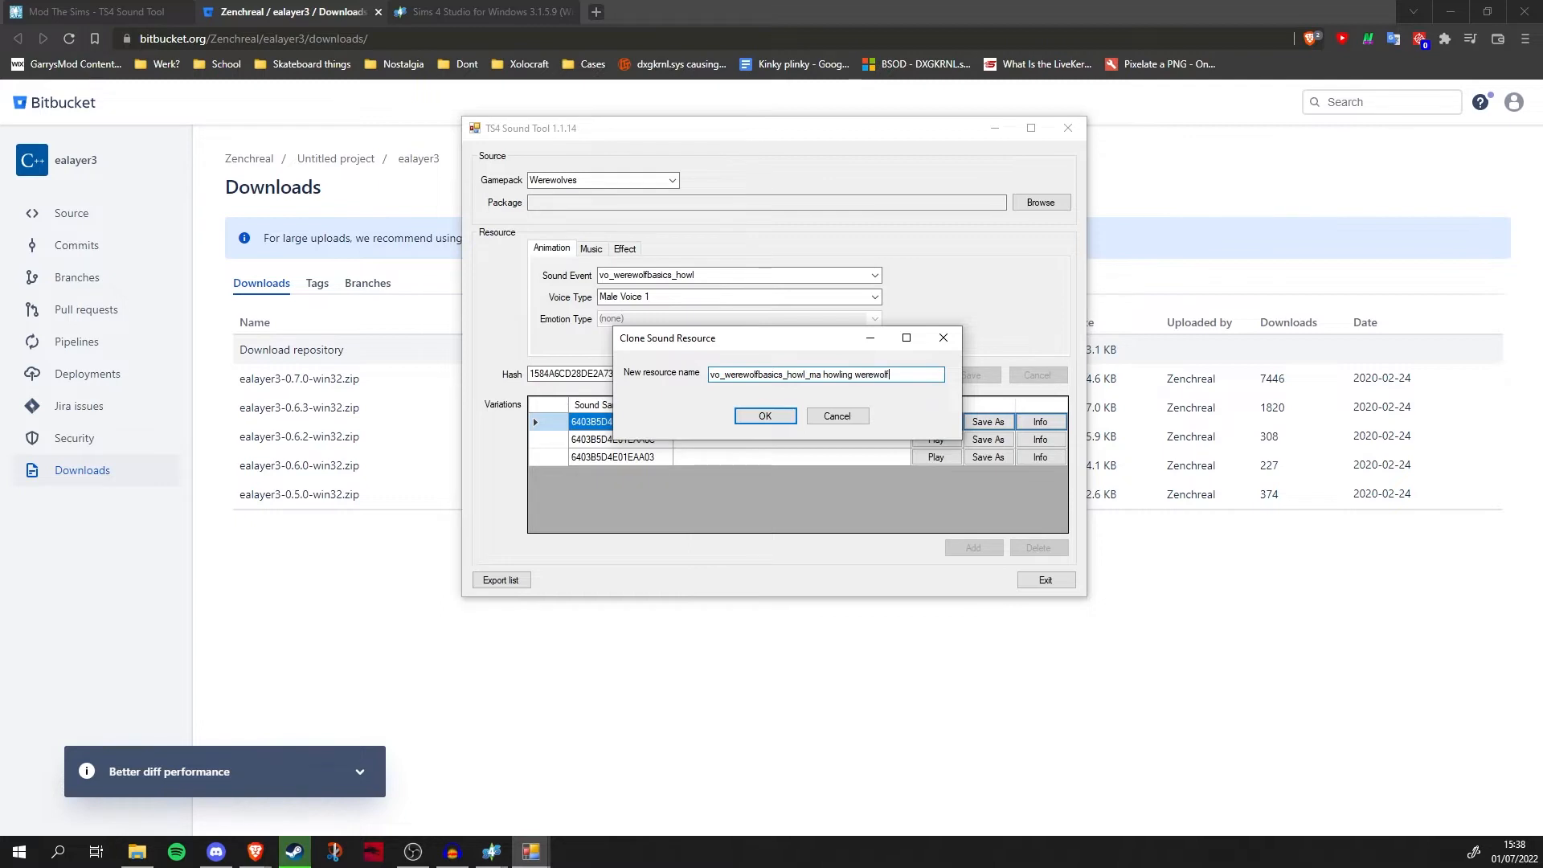
click(765, 414)
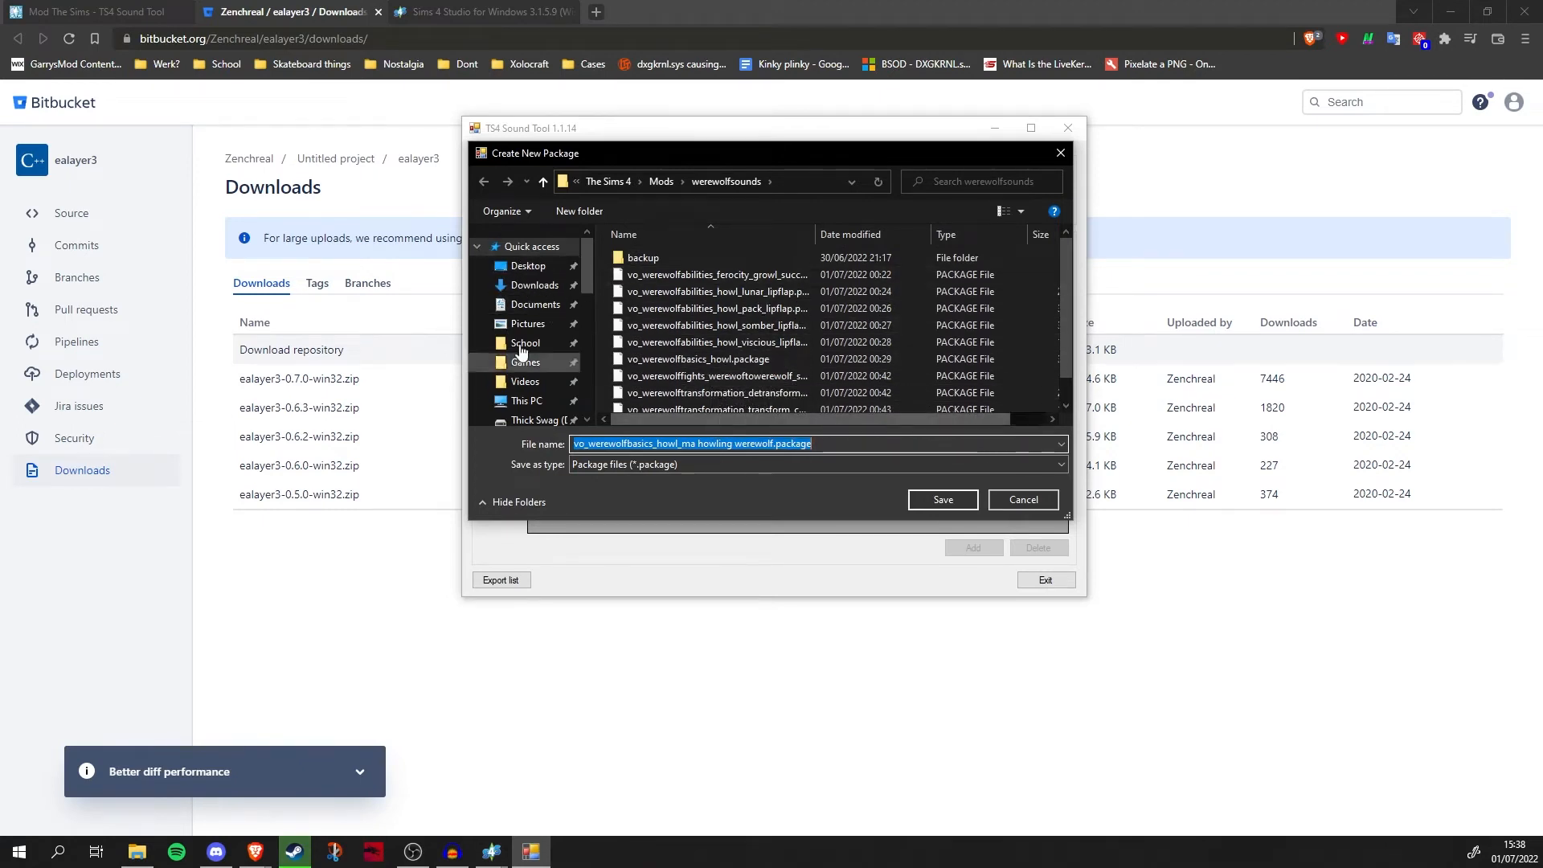
Save the cloned sound as "vo_werewolfbasics_howl_ma howling werewolf.package" in the Mods werewolfsounds folder.
scroll(788, 303, down, 1)
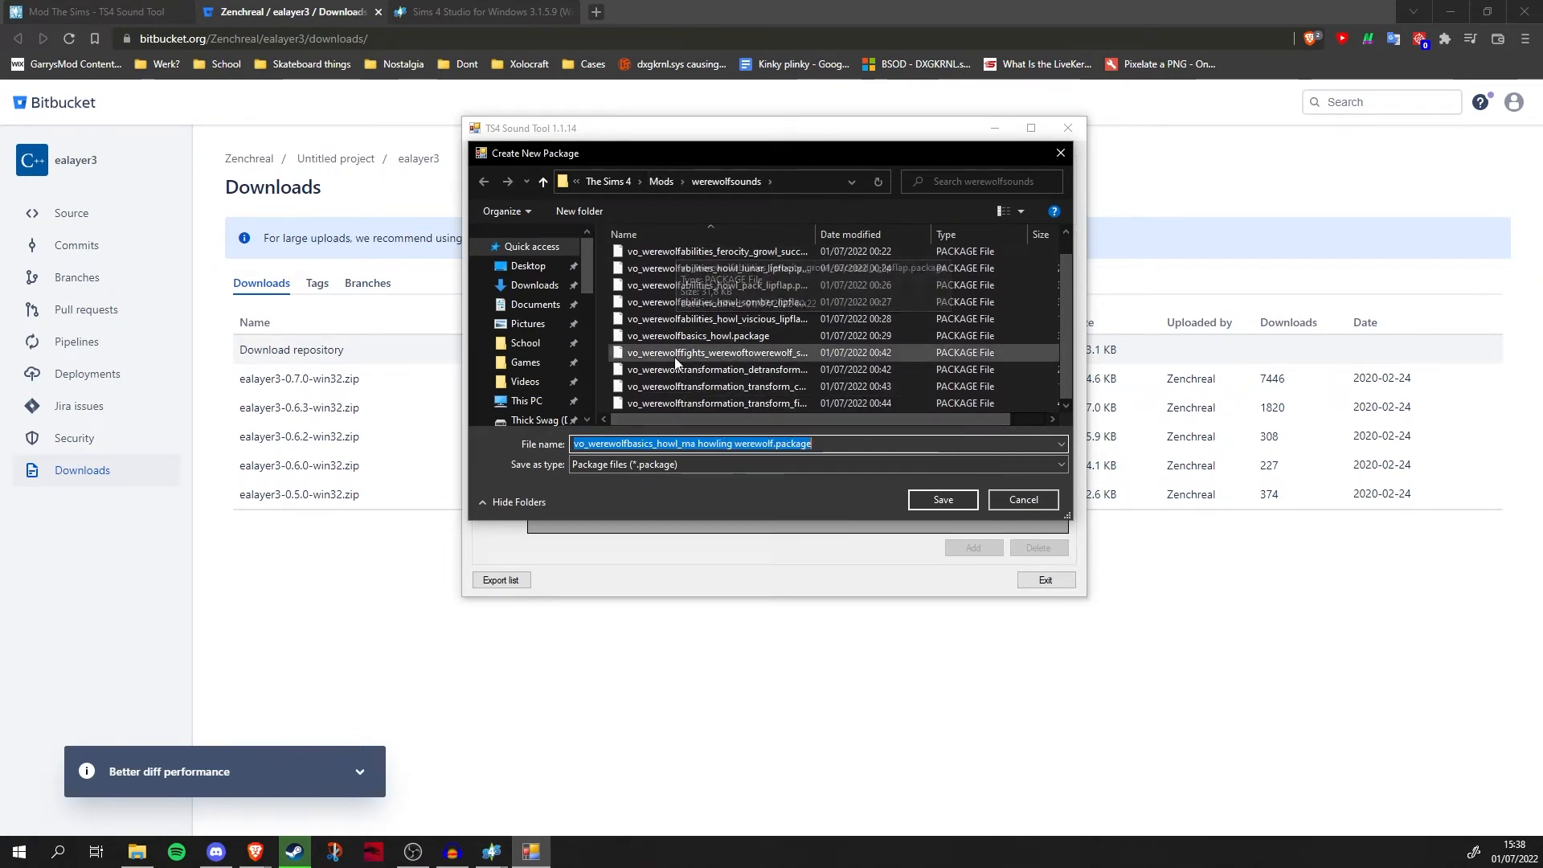
scroll(712, 338, up, 1)
scroll(825, 360, down, 1)
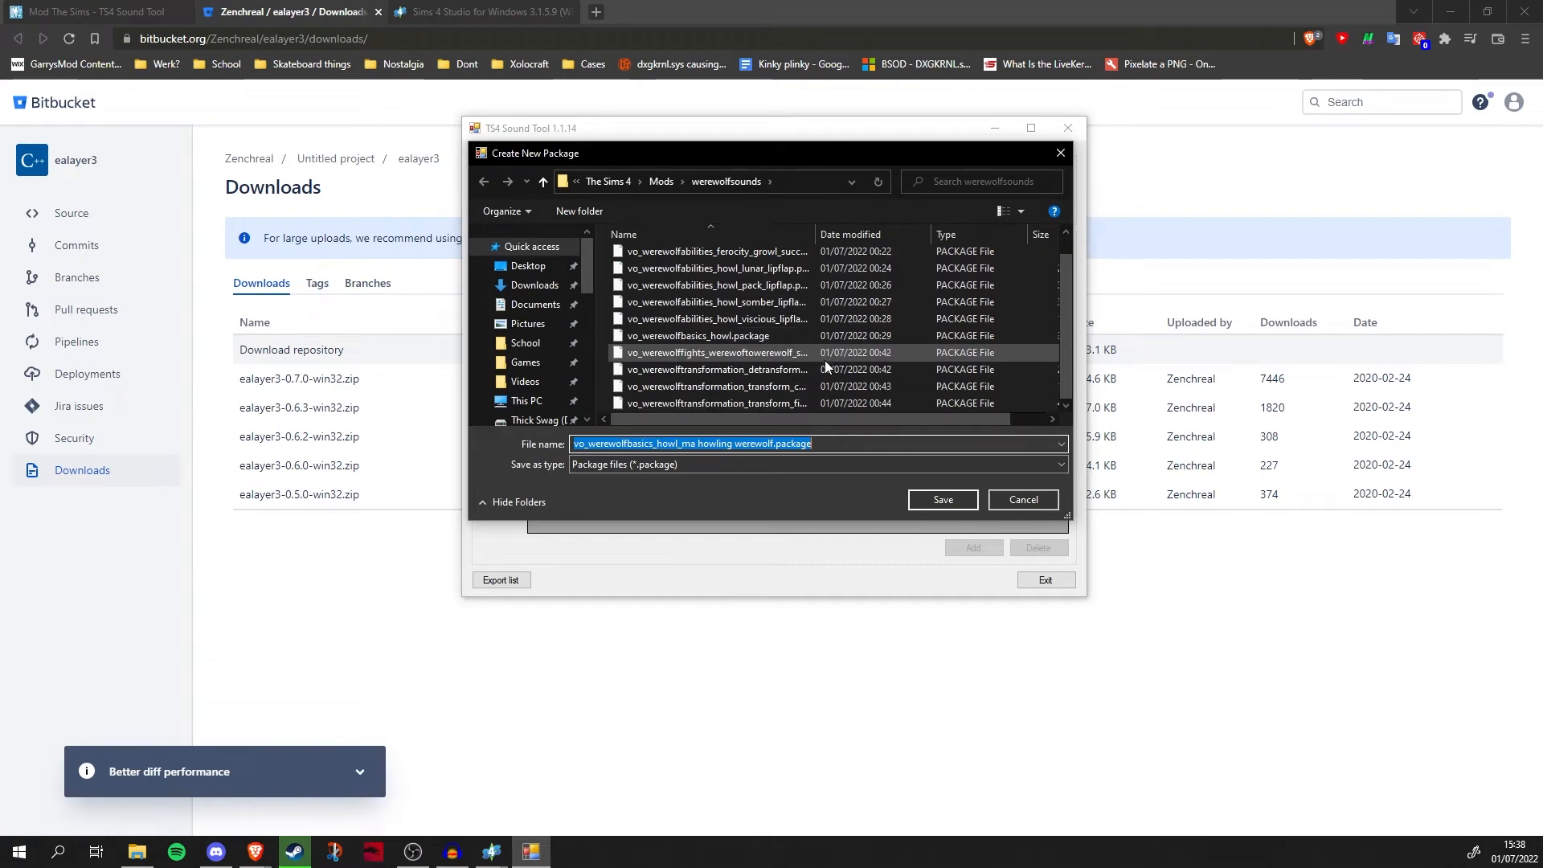
click(942, 502)
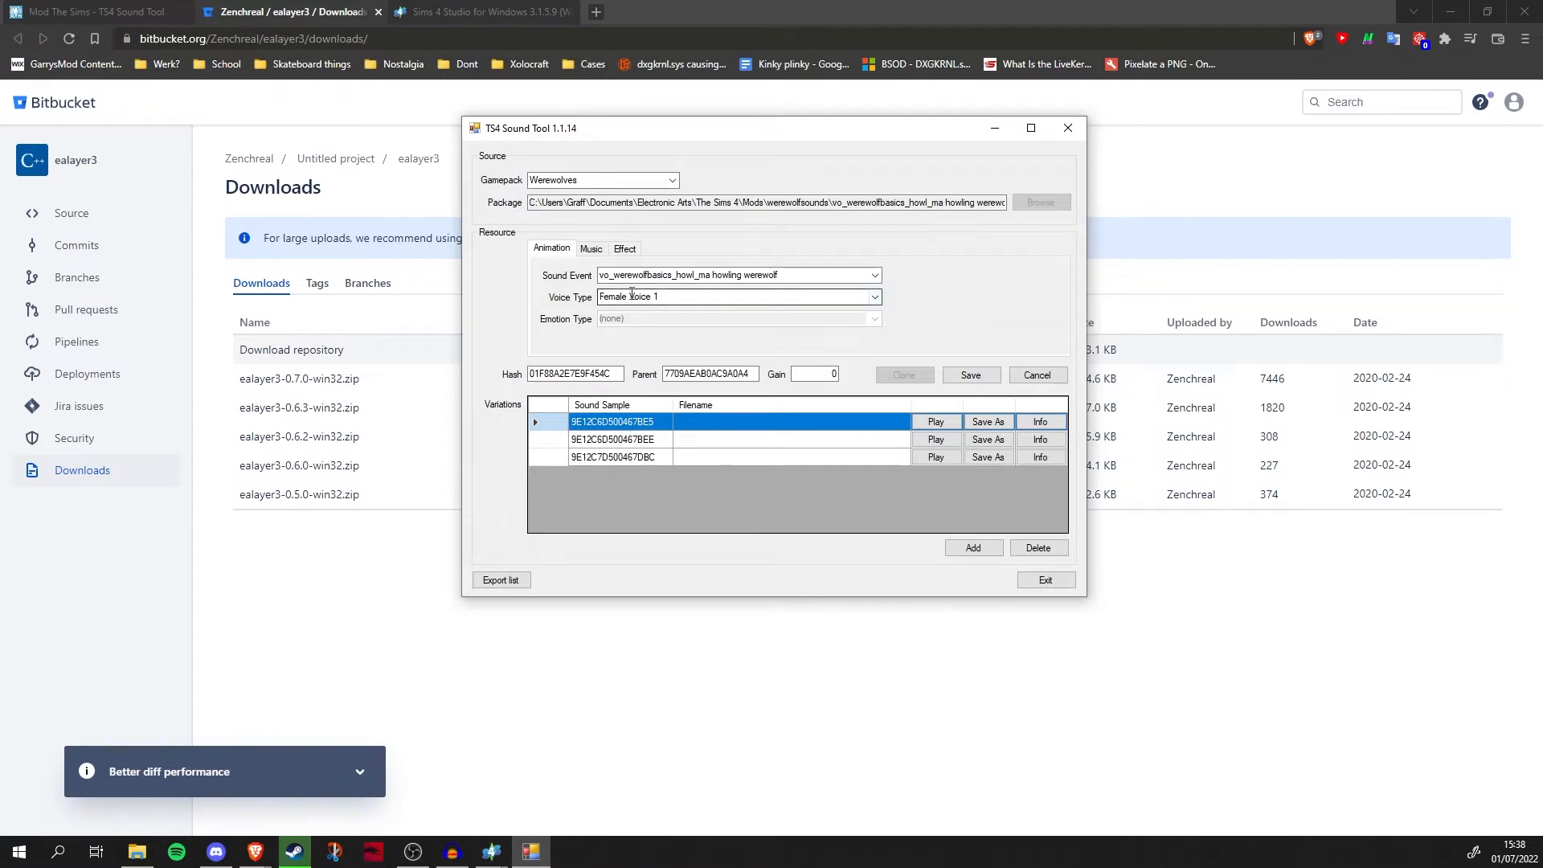
Set the cloned howl event's voice type to Male Voice 1.
click(612, 292)
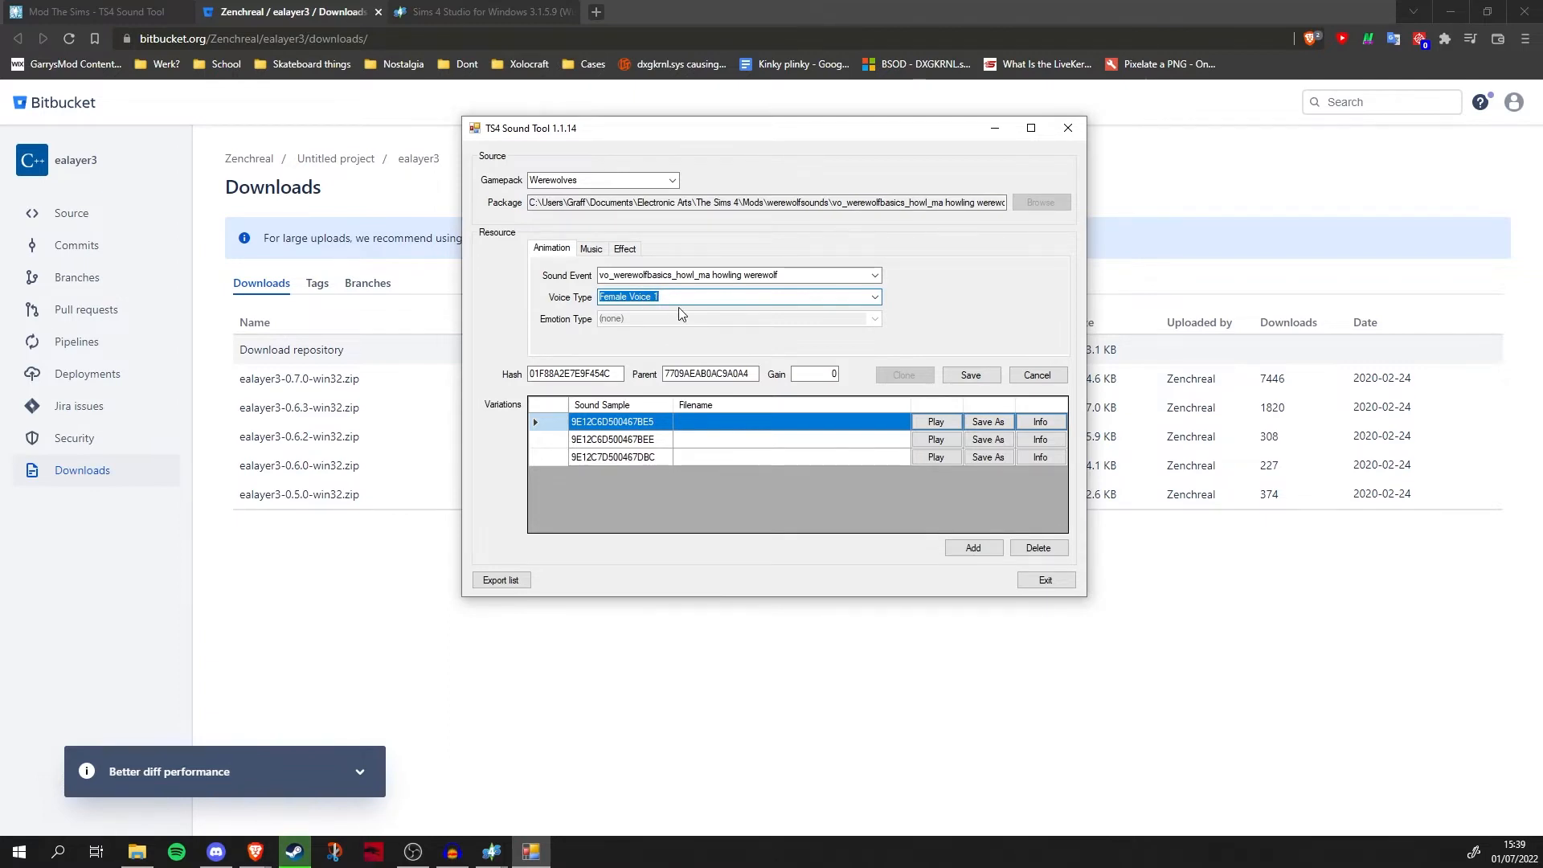
click(875, 298)
click(643, 343)
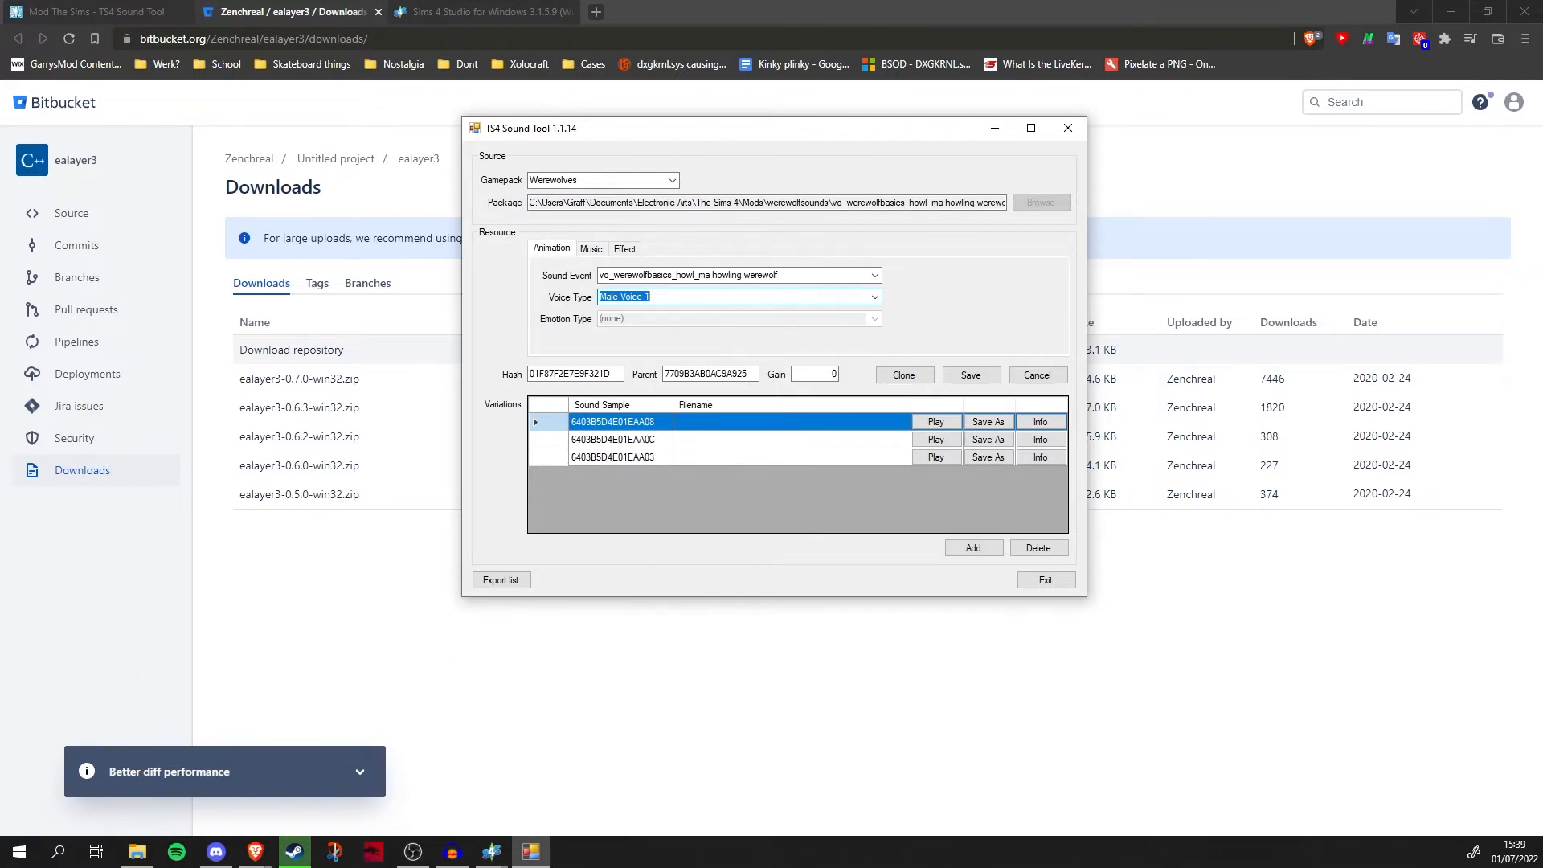
Switch to Snip & Sketch and capture the resource settings and variations list of TS4 Sound Tool for reference.
mouse_move(391, 312)
mouse_down()
mouse_move(1185, 155)
mouse_move(1253, 127)
mouse_up()
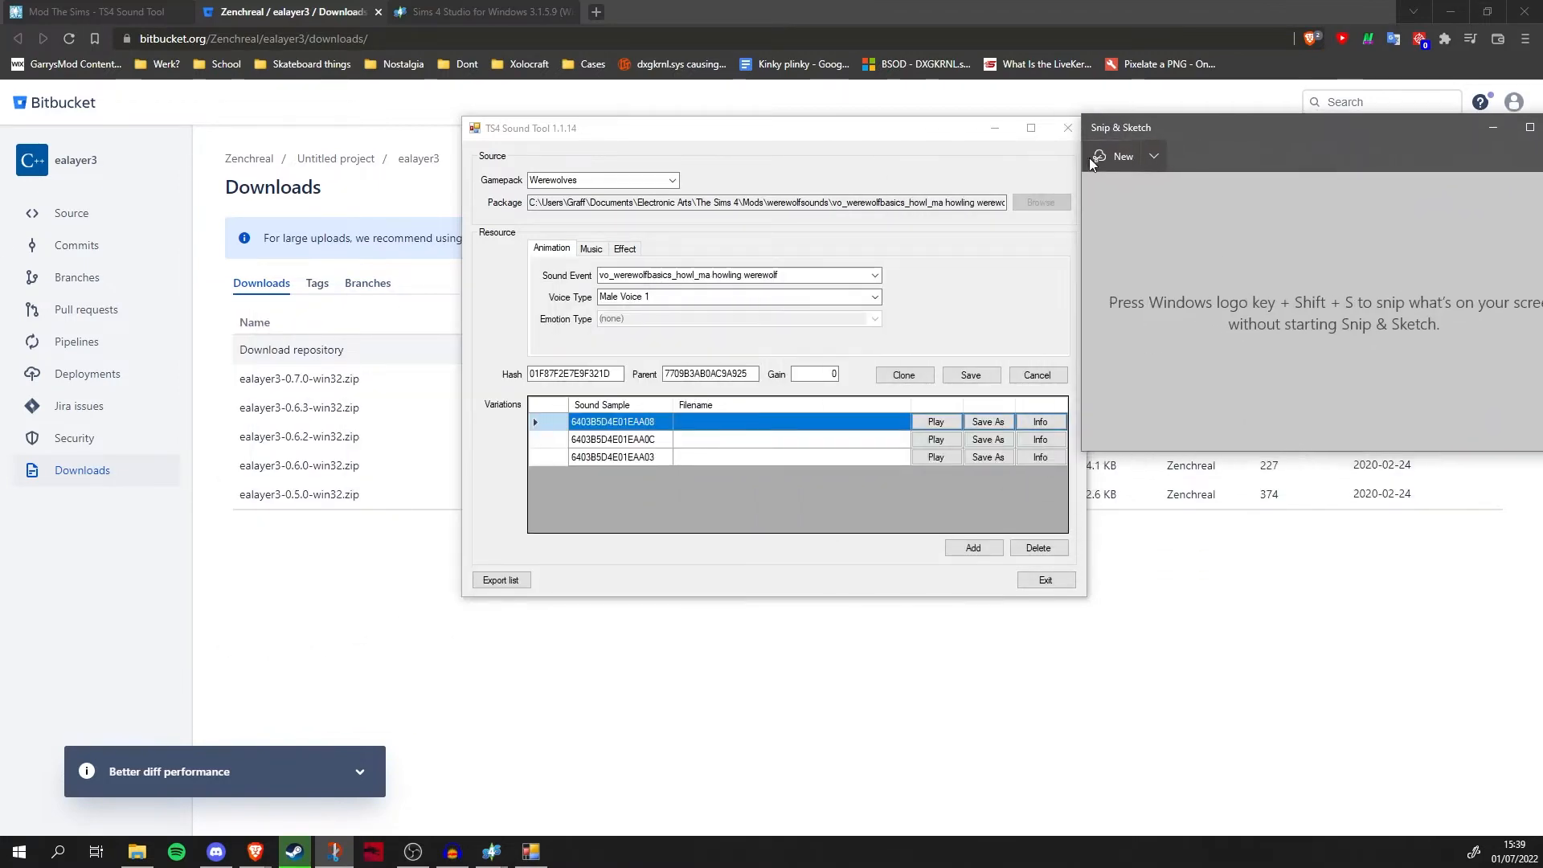
click(1103, 157)
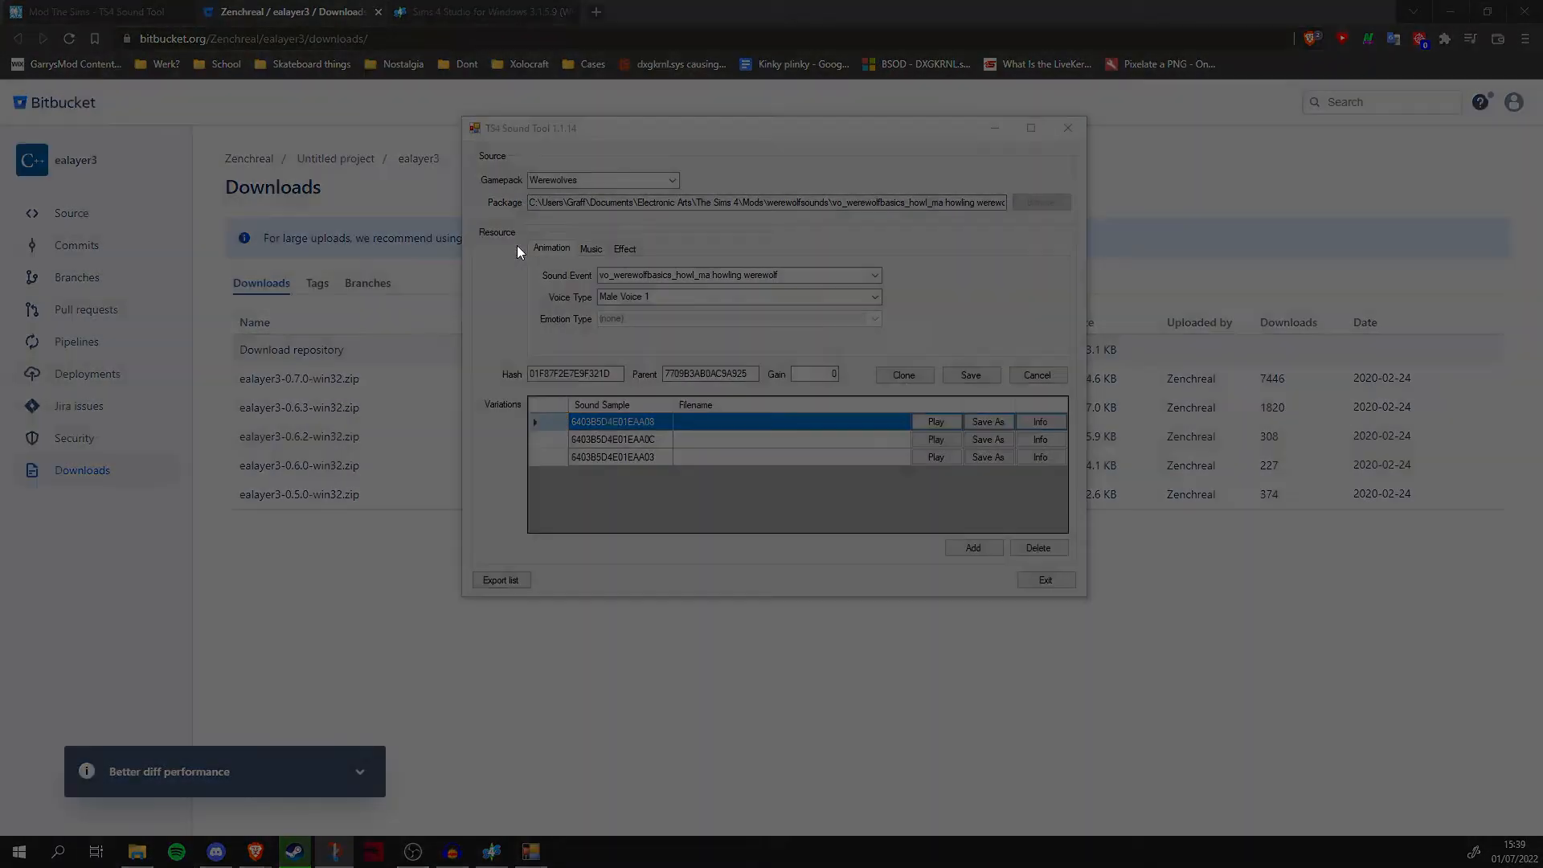
mouse_move(516, 232)
mouse_down()
mouse_move(953, 505)
mouse_move(1083, 516)
mouse_up()
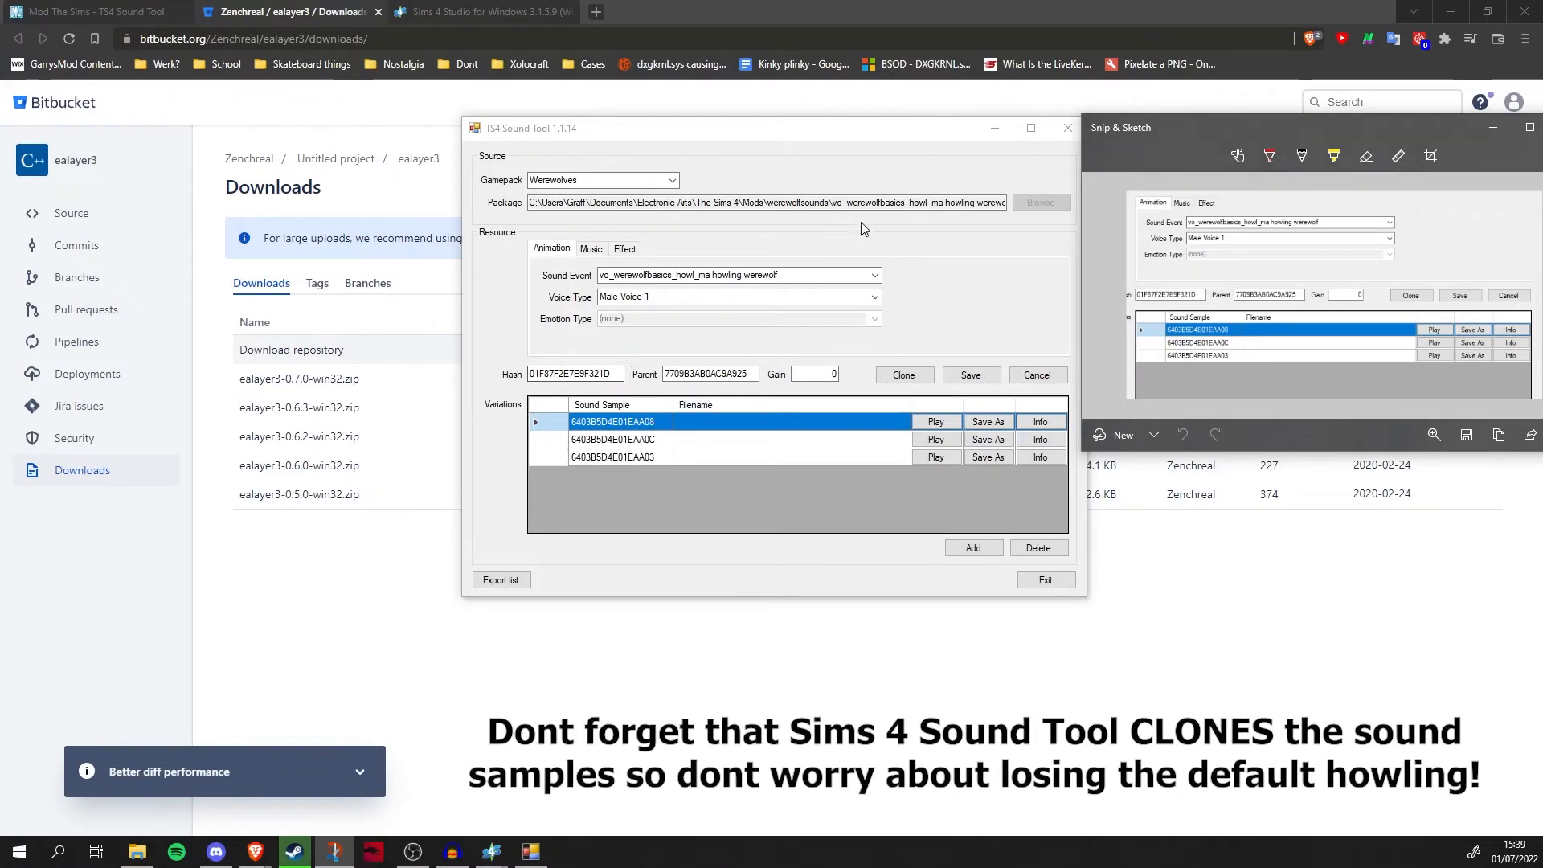
Return to TS4 Sound Tool and delete all three sound samples from the cloned howl's variations, closing the Recycle Bin window.
drag(758, 133, 655, 117)
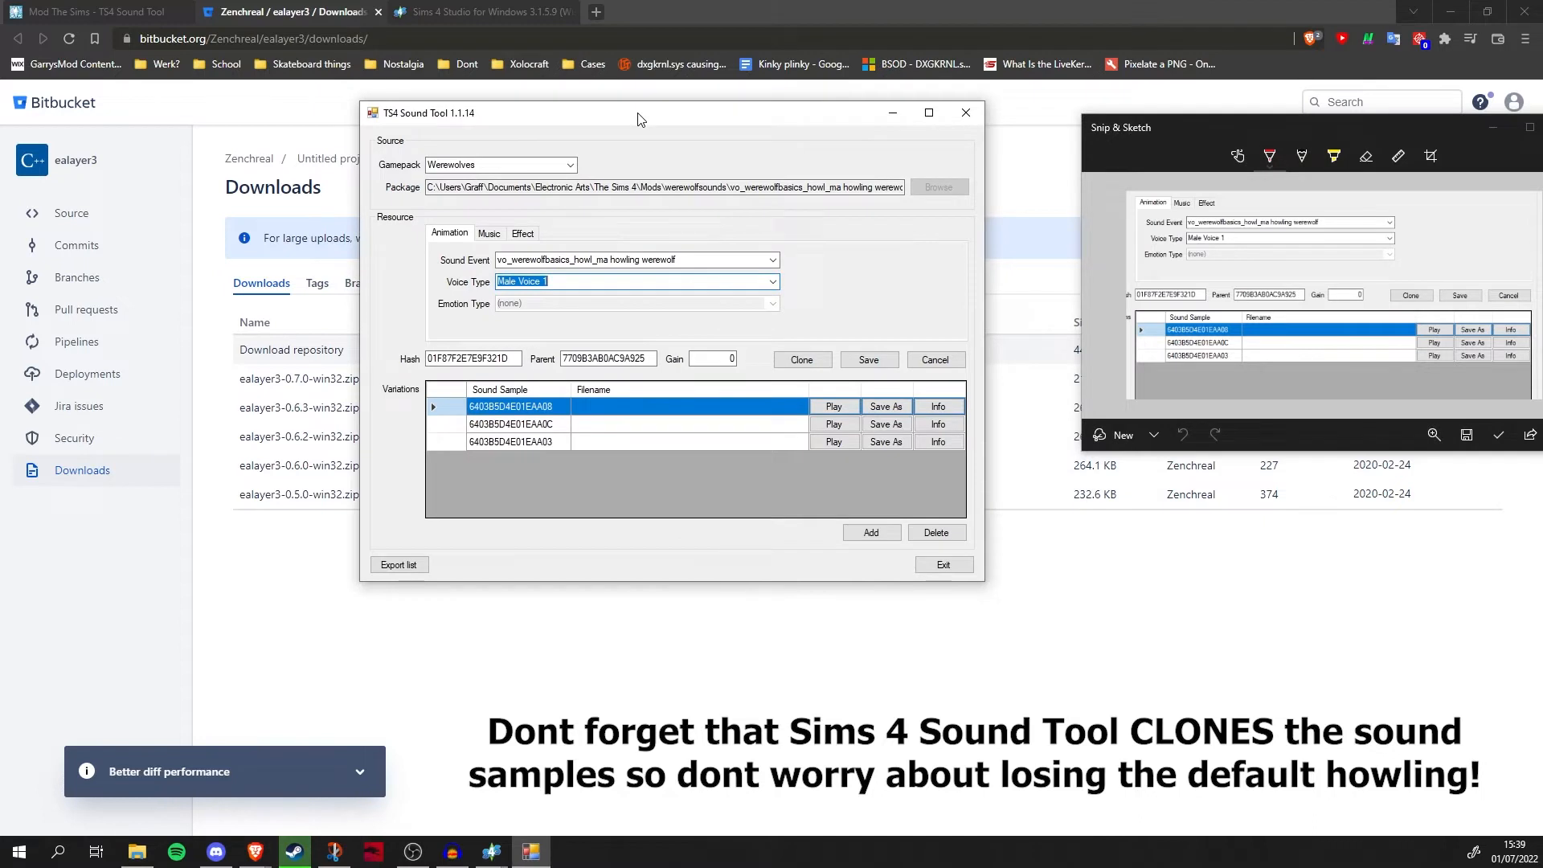
click(941, 535)
click(941, 535)
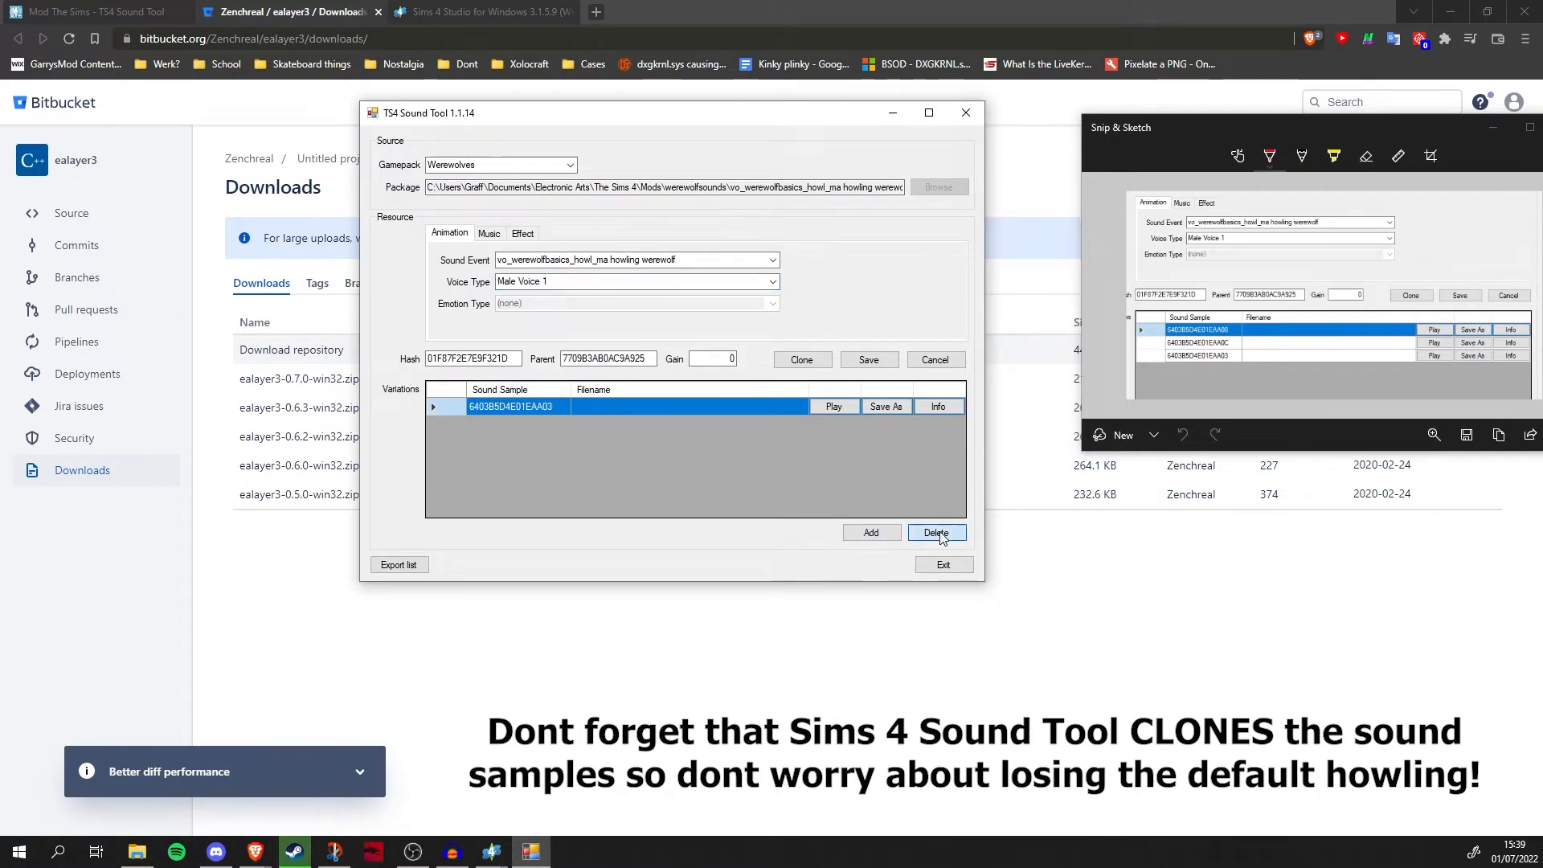
click(941, 535)
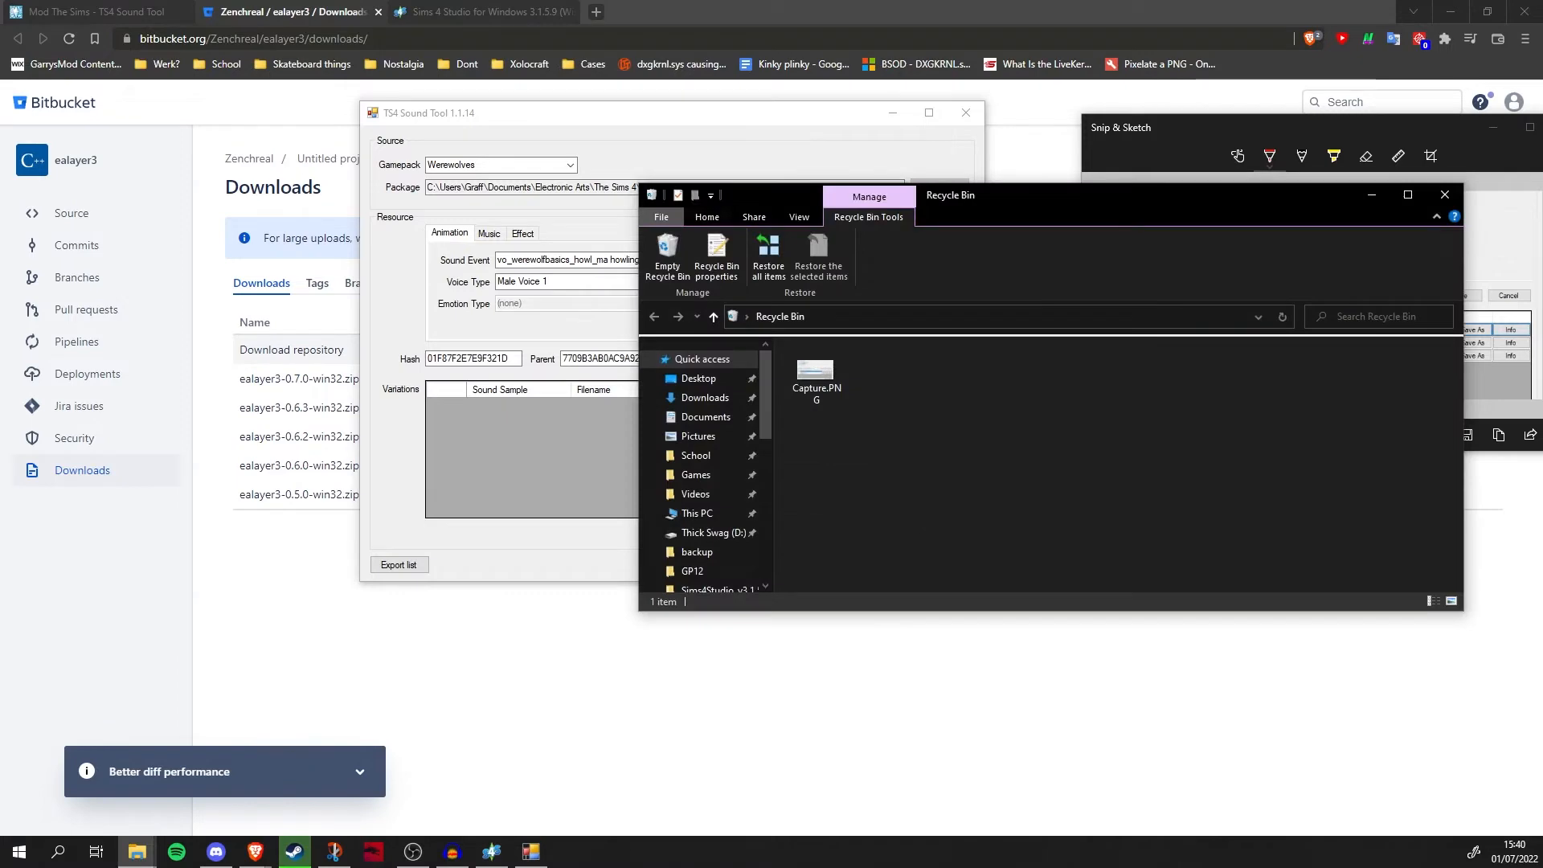
click(1439, 199)
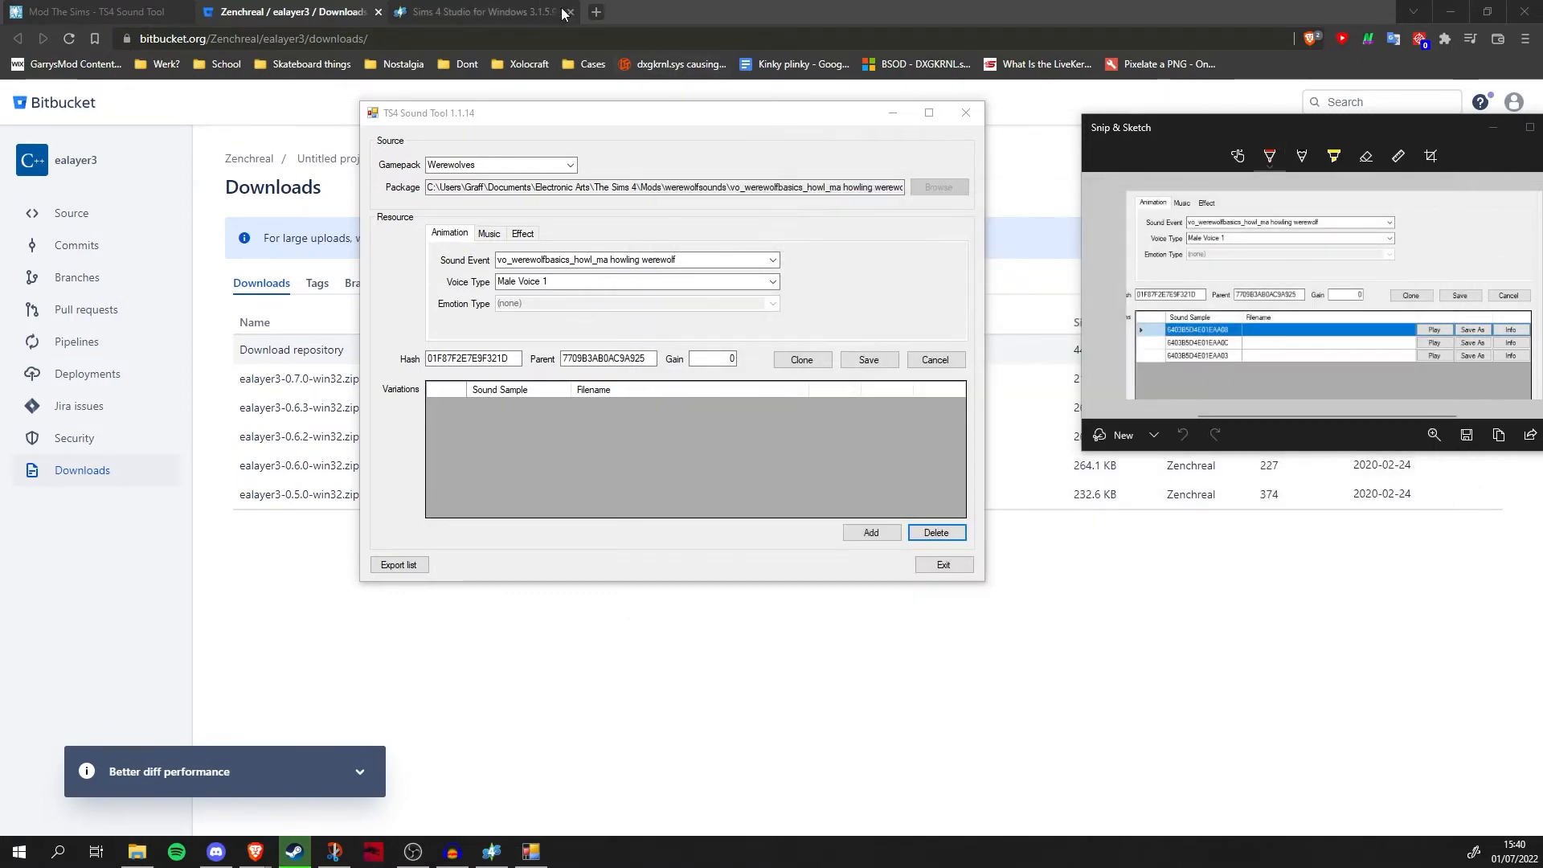
Search YouTube for a werewolf HD video in a new browser tab and open "Werewolf sound effects HD".
click(596, 11)
text(yo)
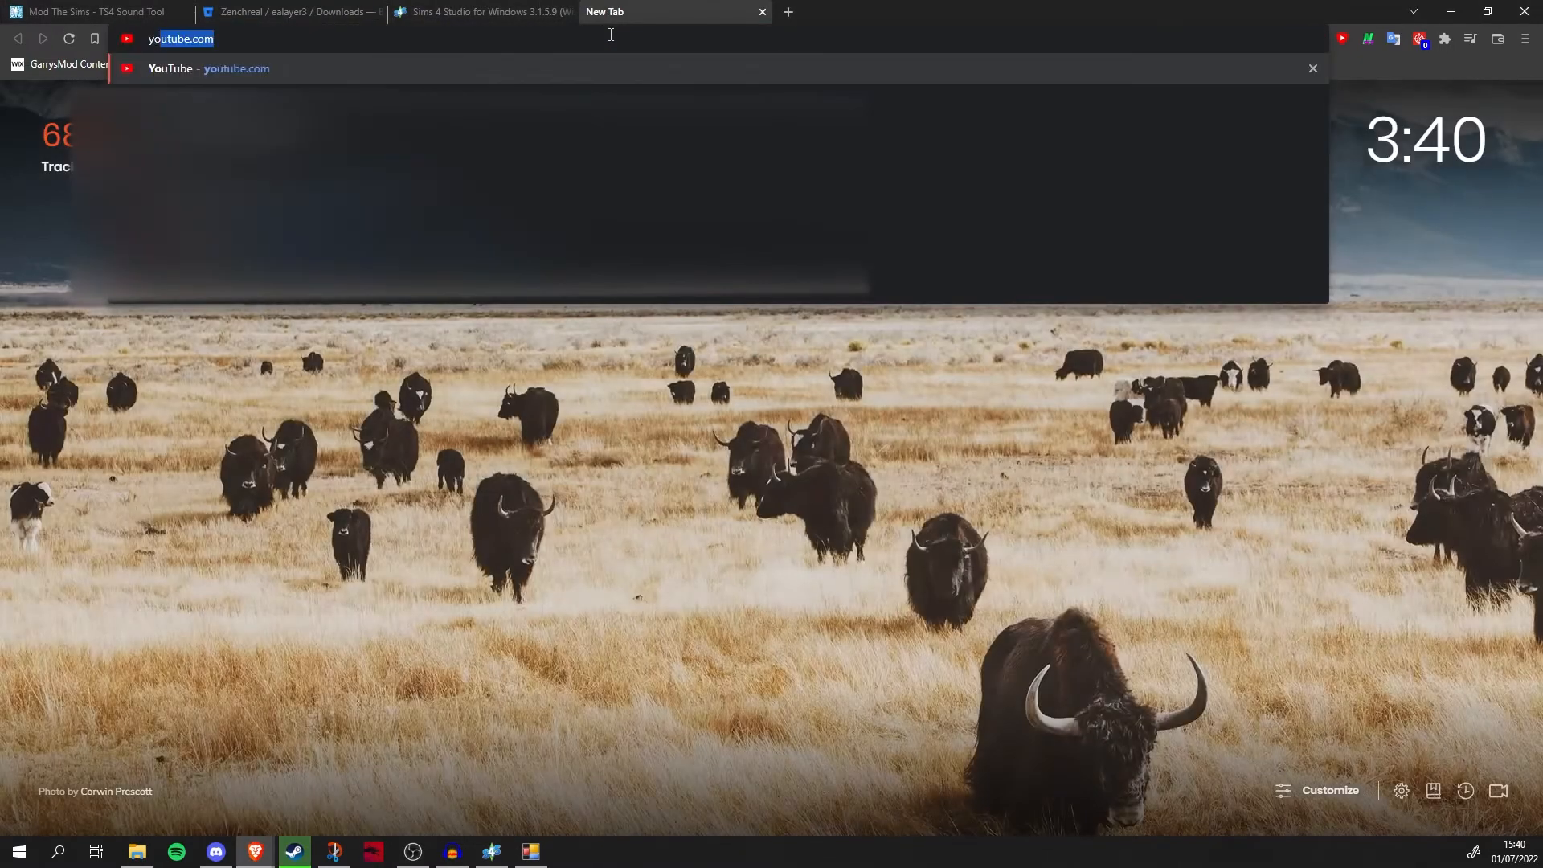
text(utube werewolf hd)
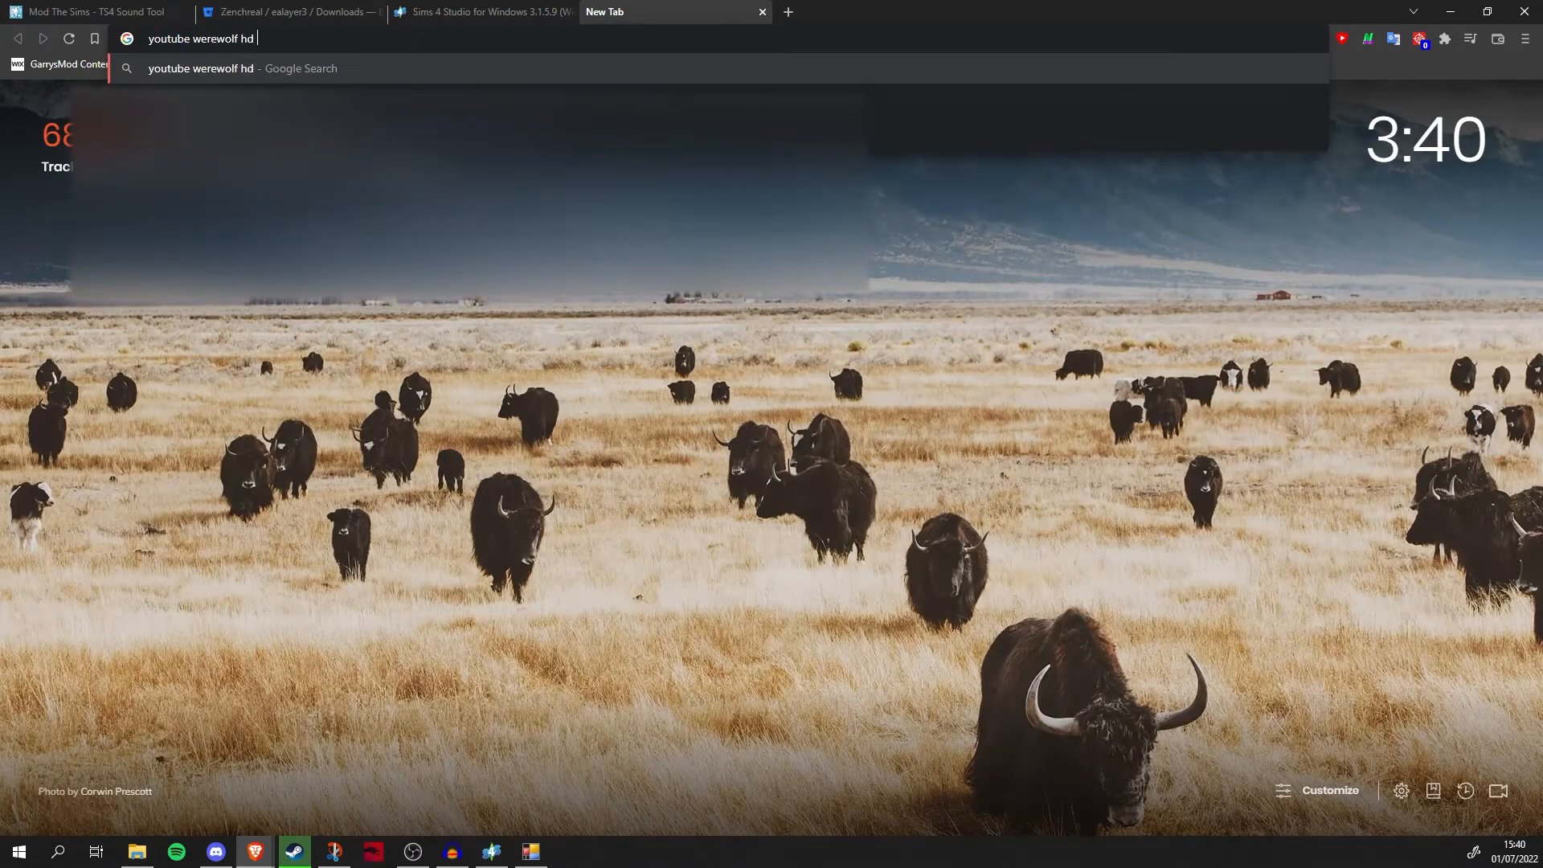
key(Down)
key(Down)
key(Return)
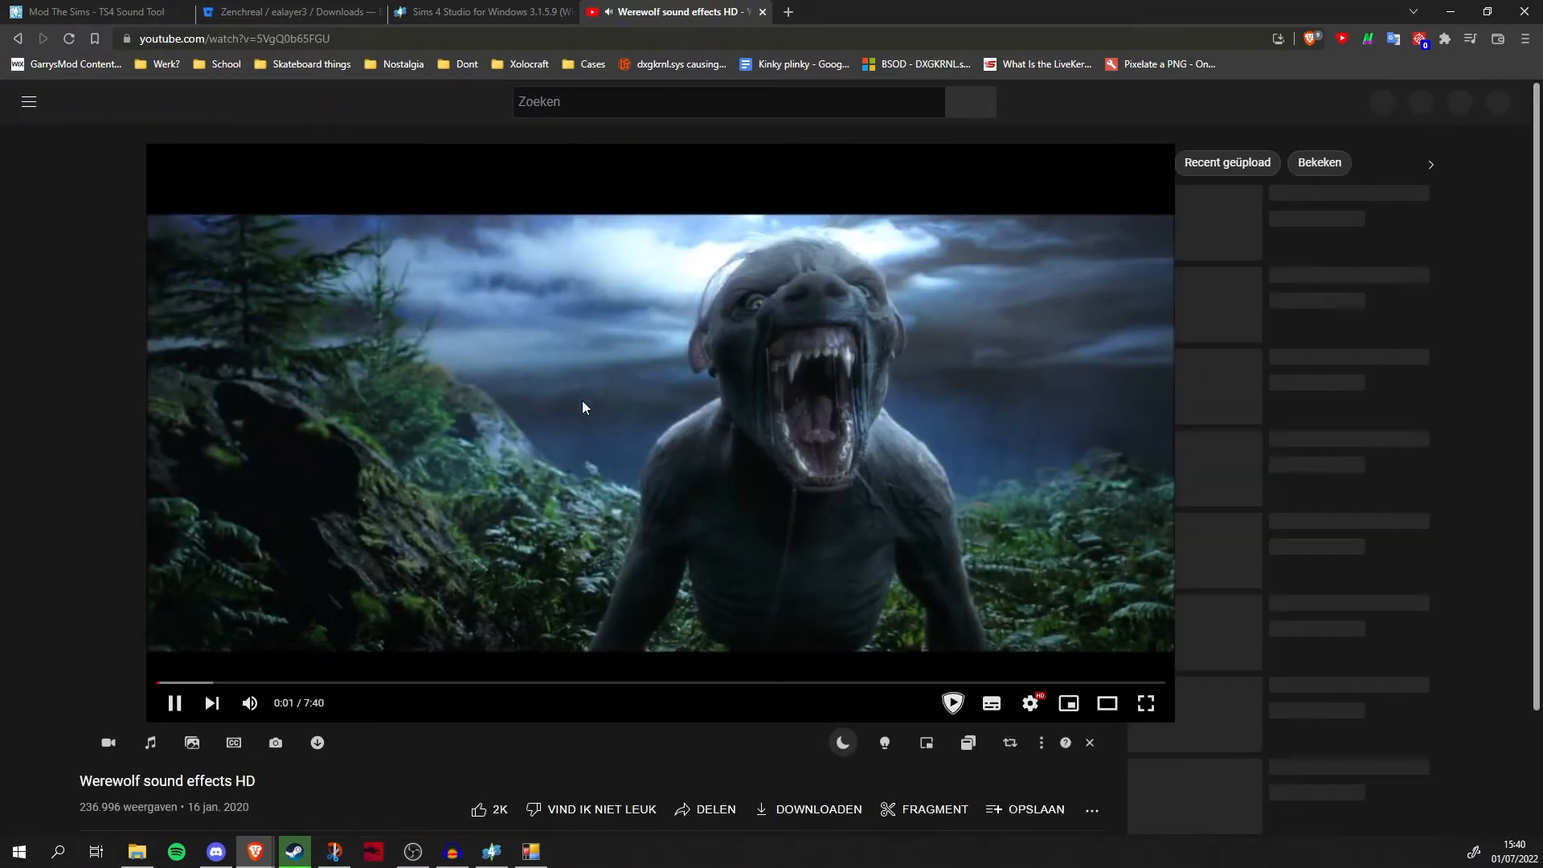
Skip the video to the howling wolf section around 6:45, preview the sound there and lower the playback volume.
click(640, 461)
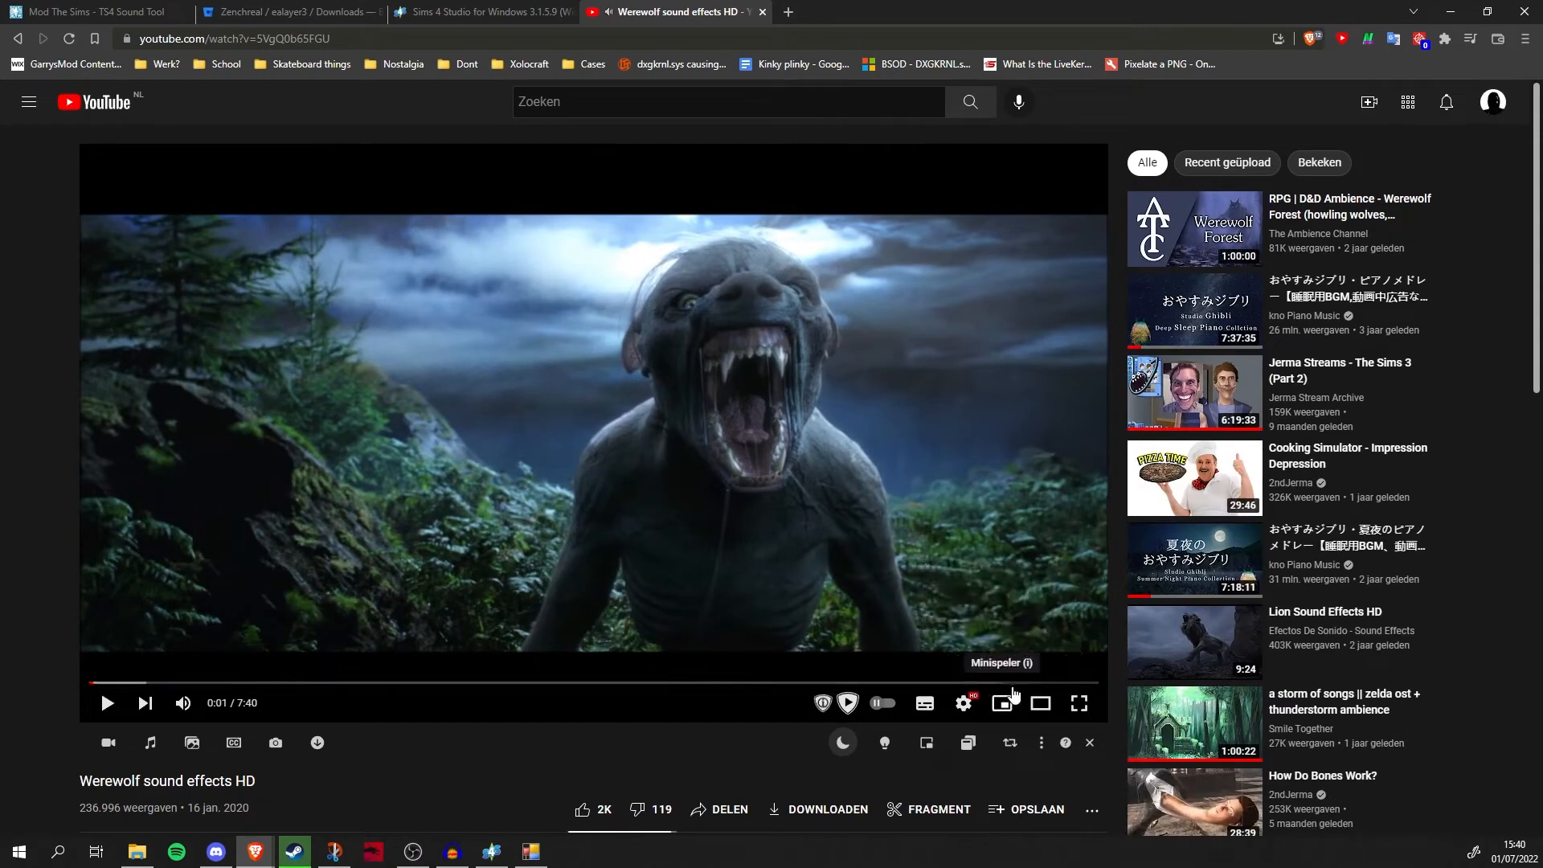
click(975, 684)
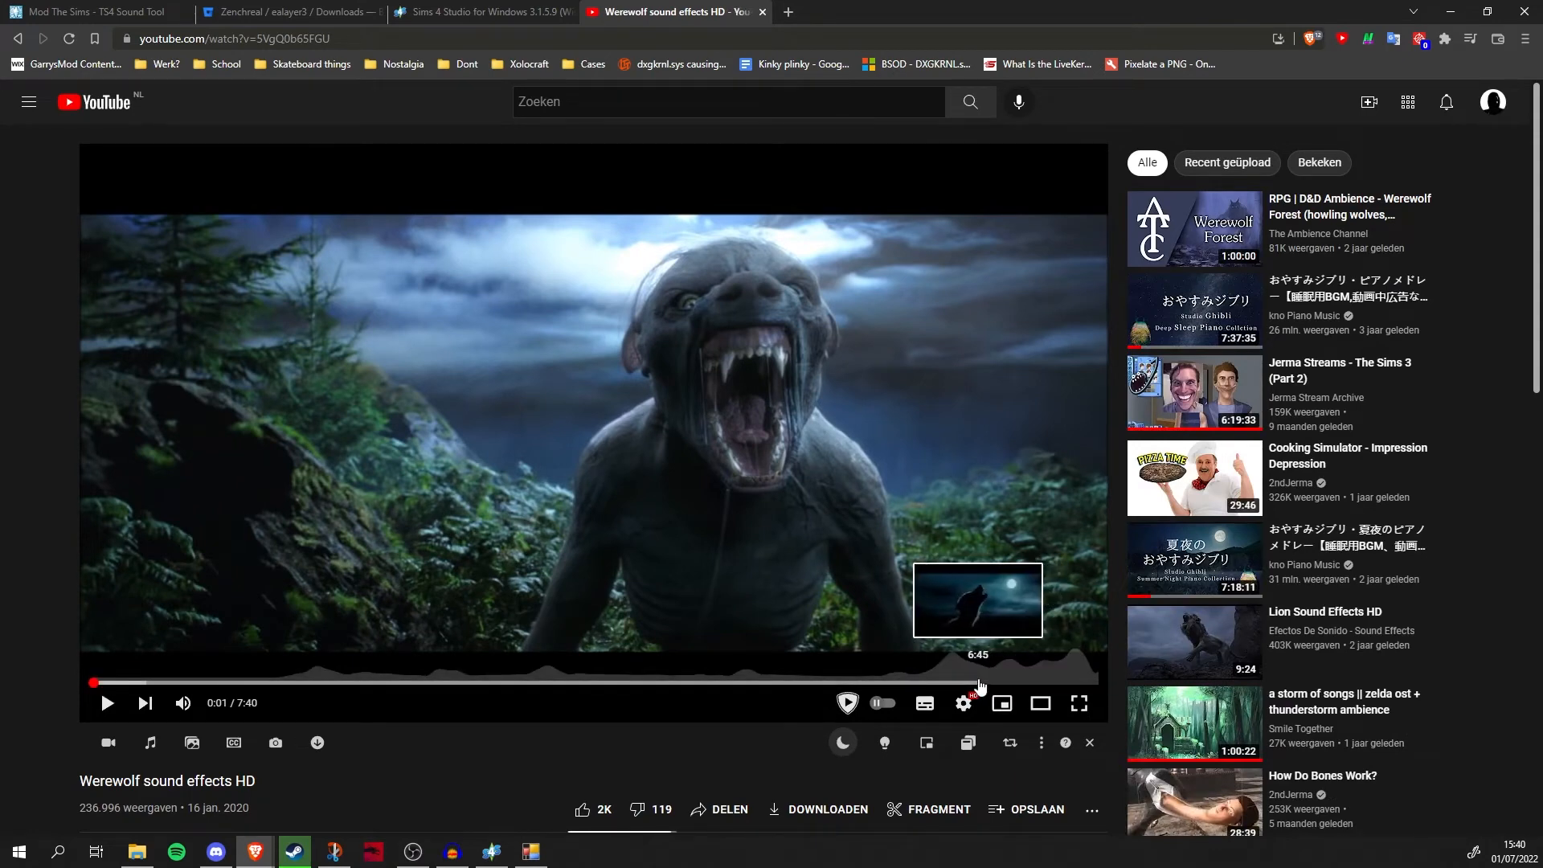
click(603, 485)
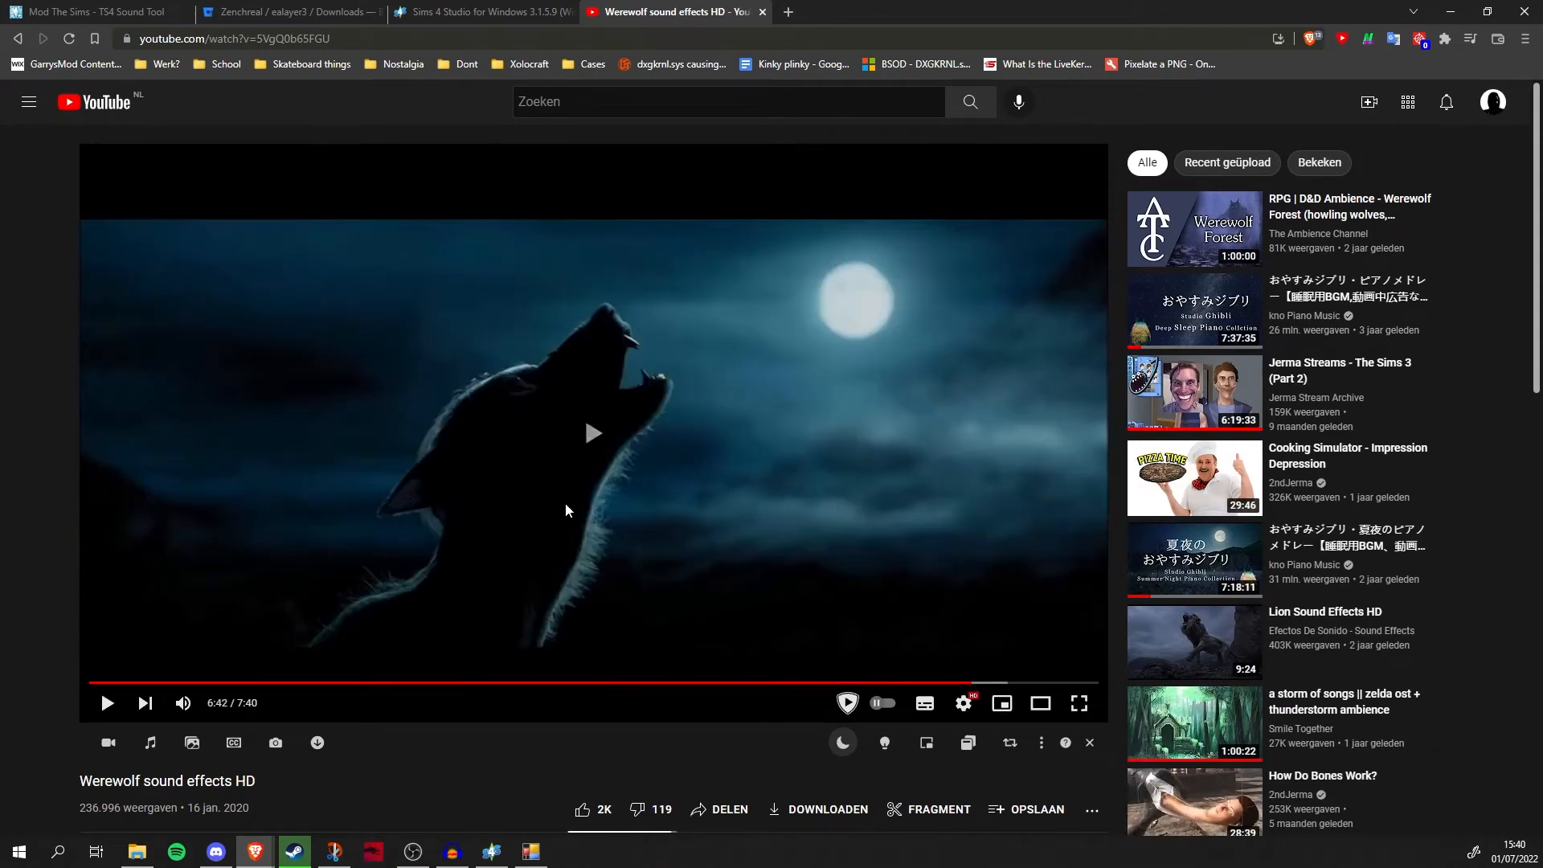
click(630, 525)
mouse_move(183, 703)
drag(234, 707, 229, 706)
scroll(571, 619, down, 2)
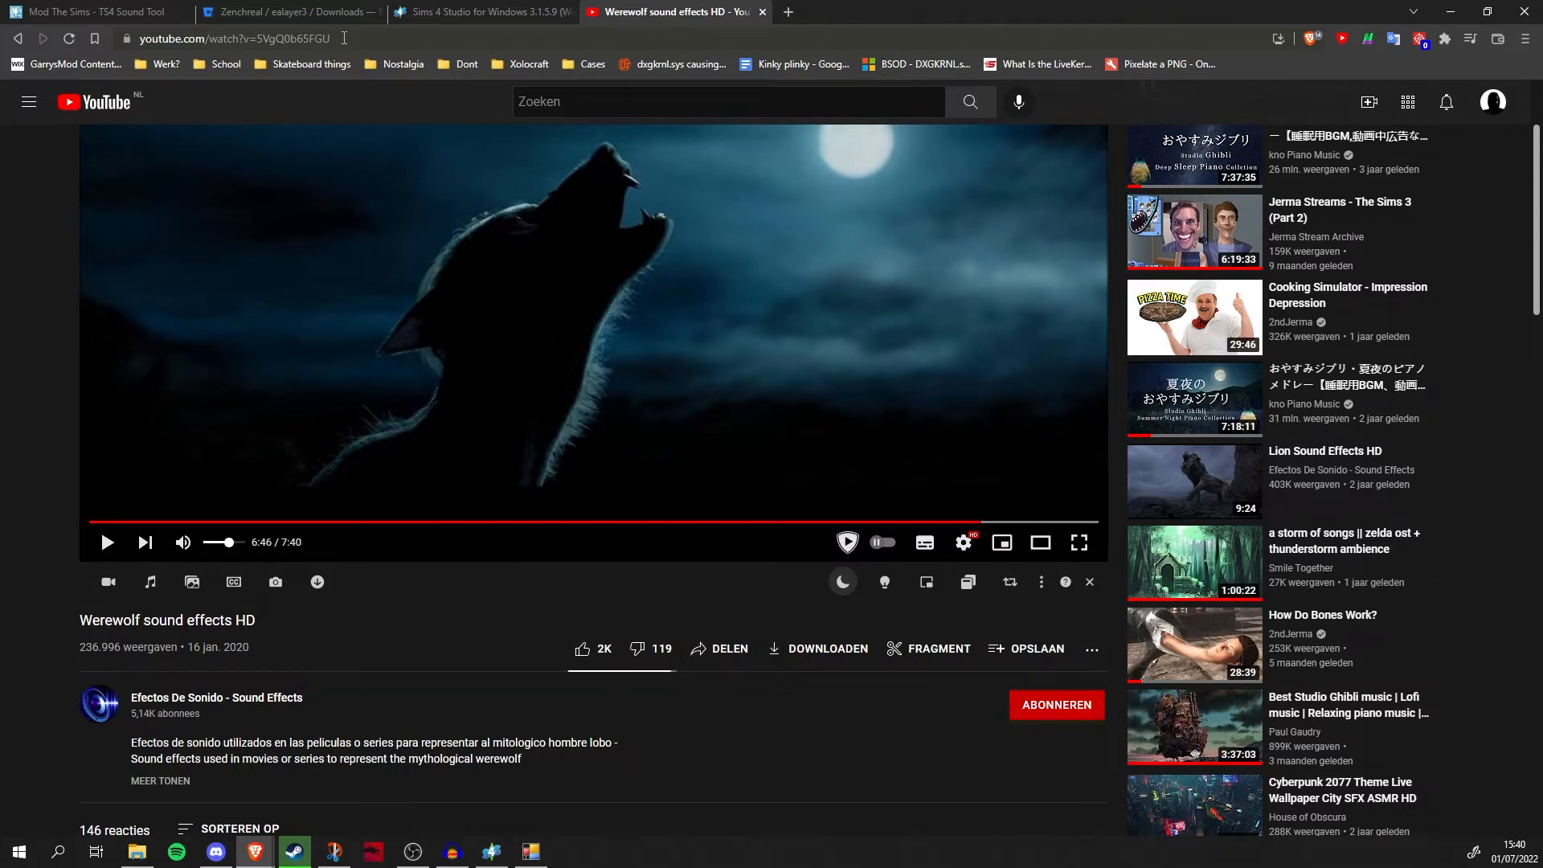
Switch to TS4 Sound Tool and check which file type its sound import dialog accepts, closing it without importing.
key(alt+Tab)
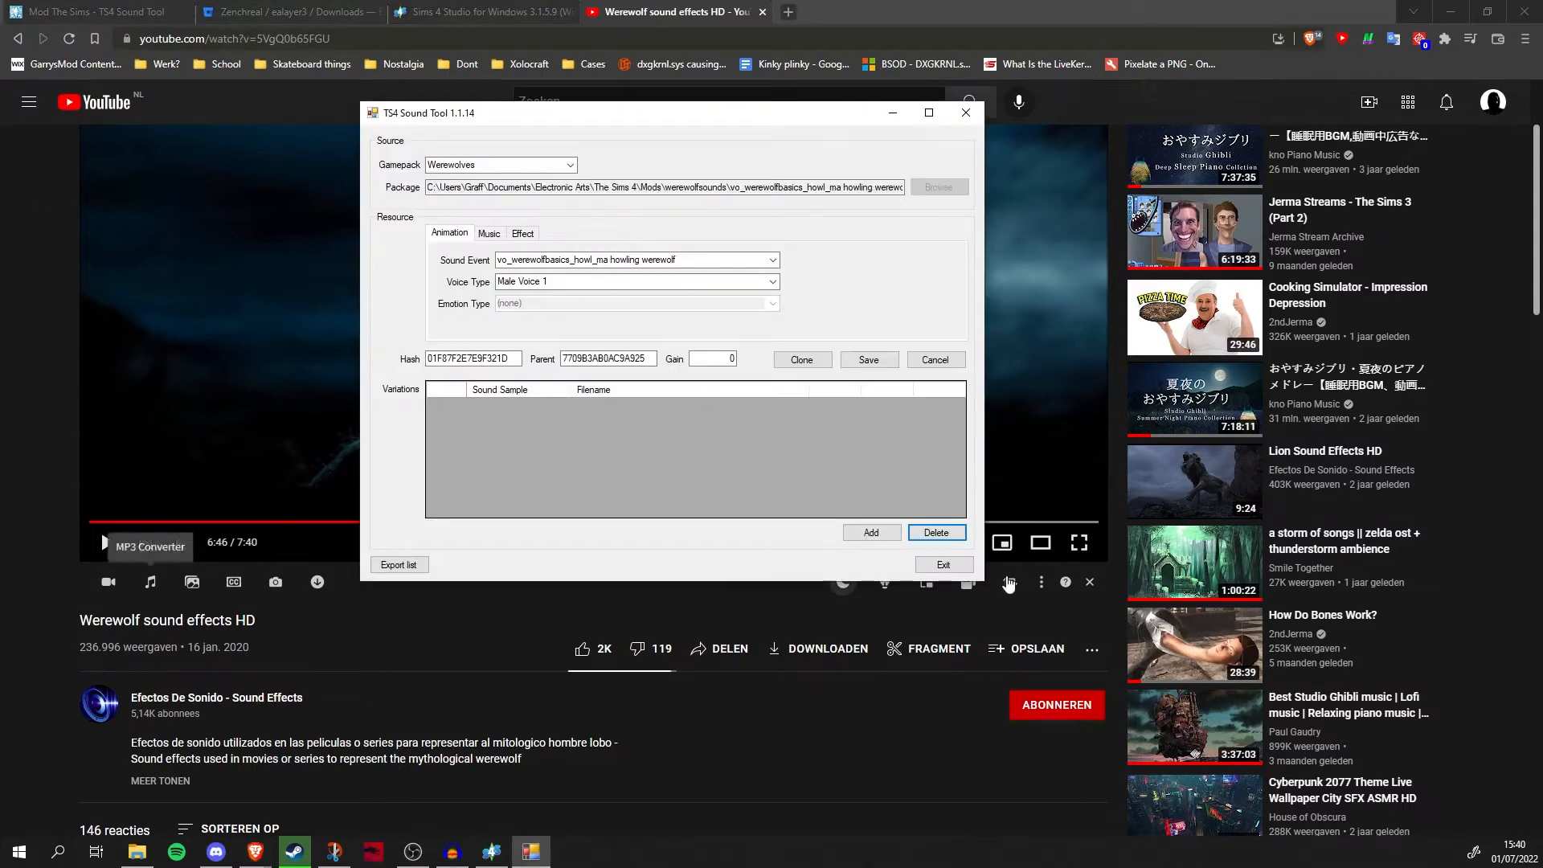
click(869, 533)
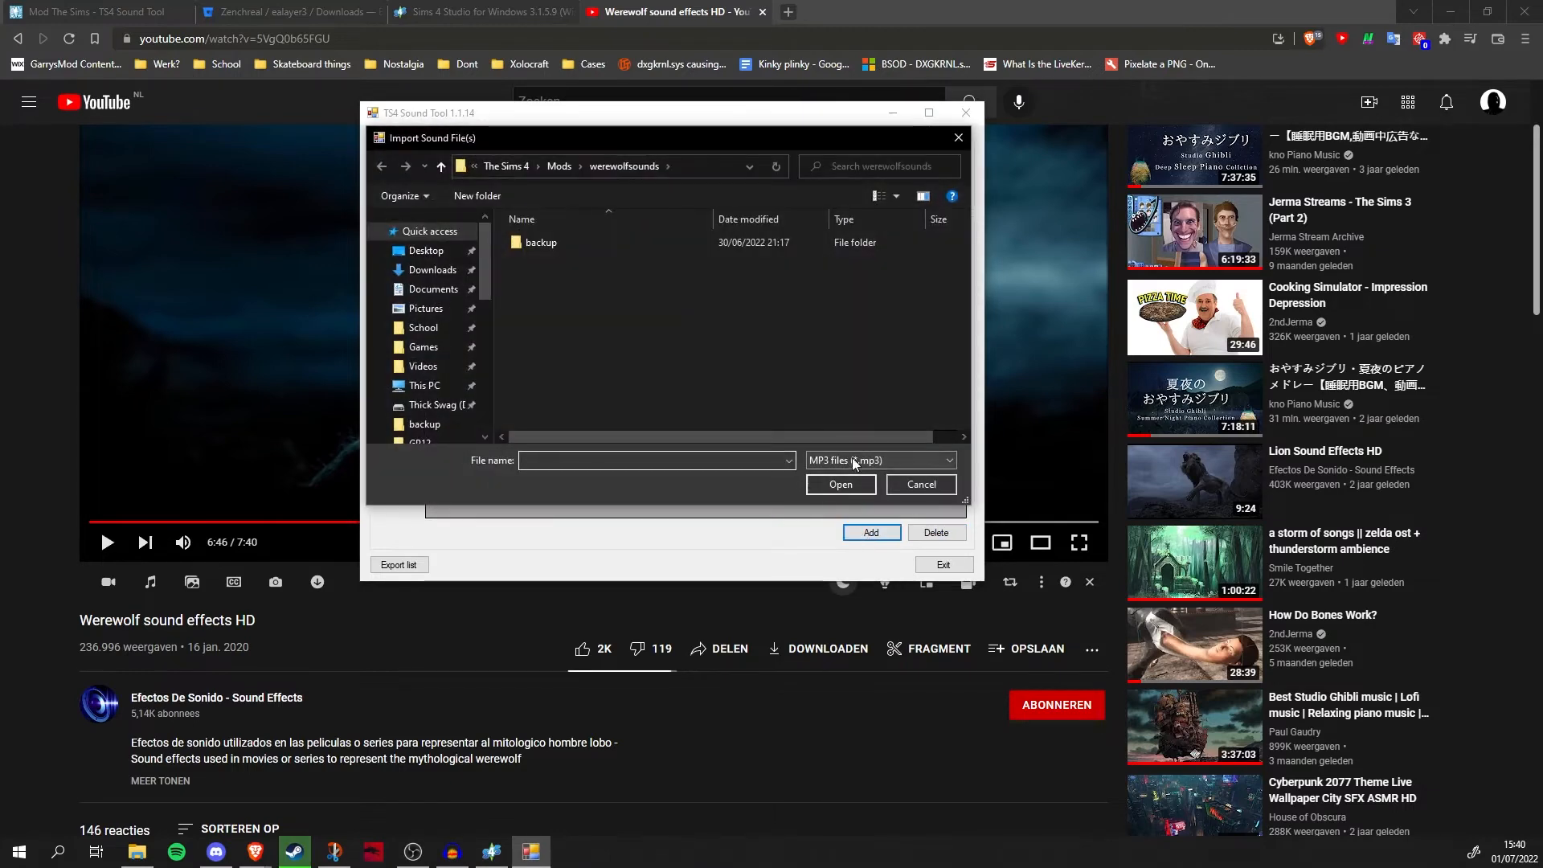
click(892, 485)
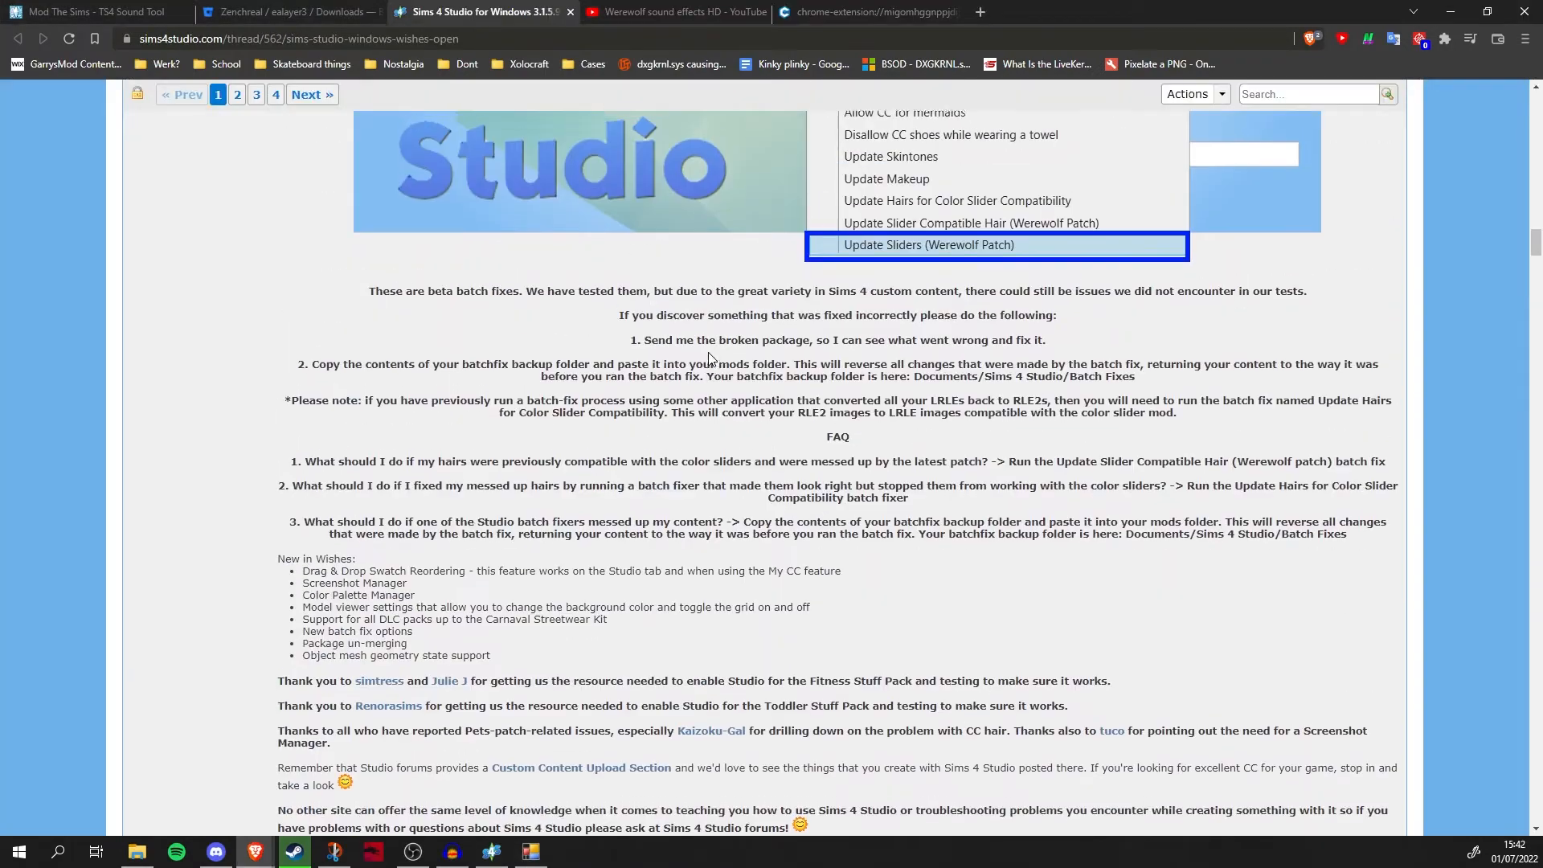
Review the batch fix illustrations on the Sims 4 Studio forum page and find its download links.
scroll(778, 150, up, 5)
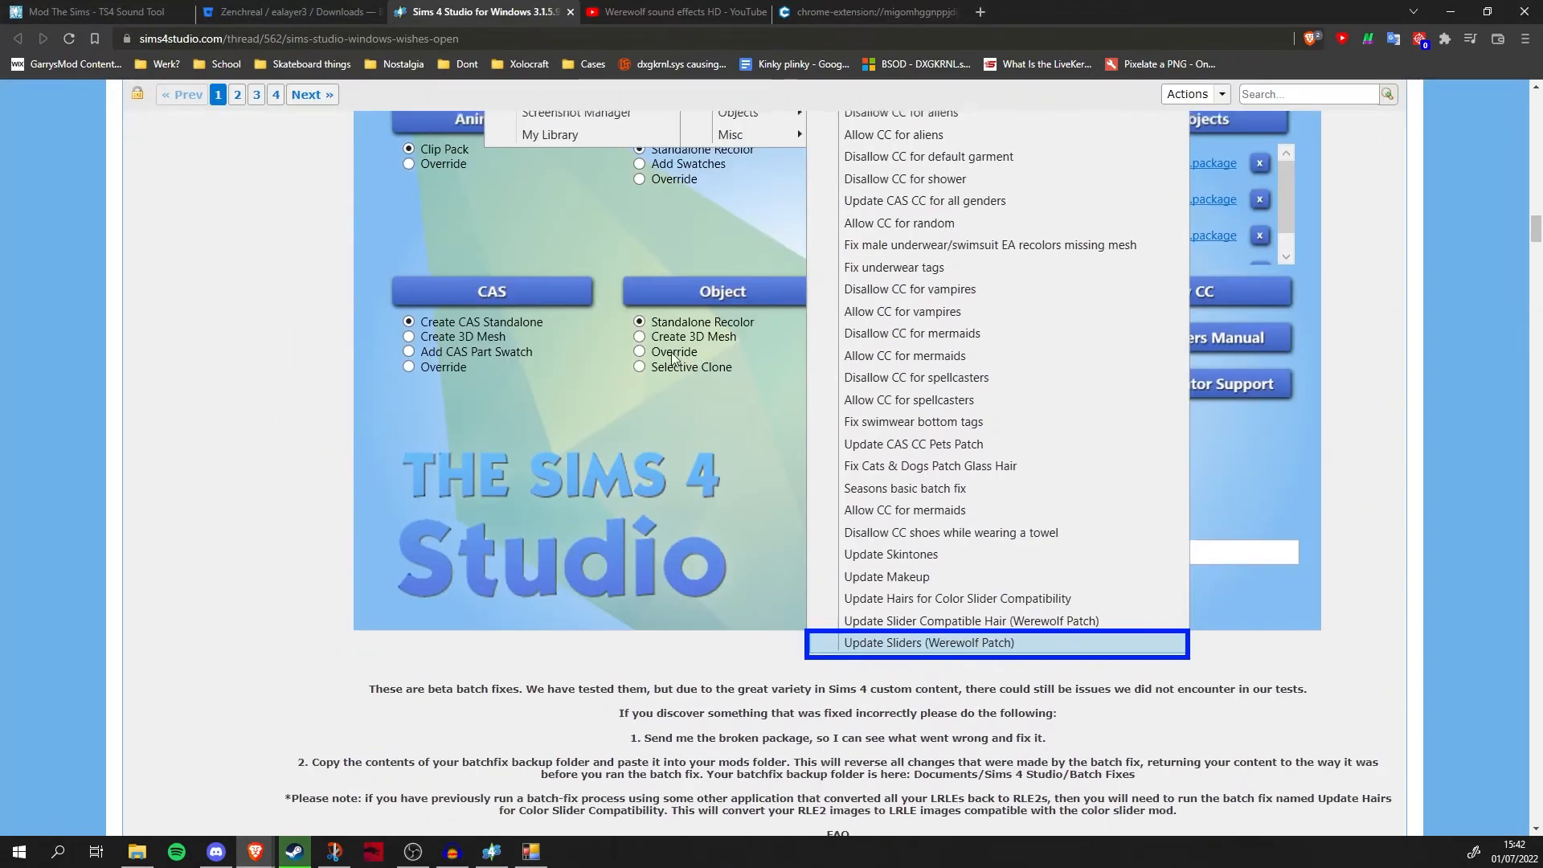
scroll(778, 150, up, 4)
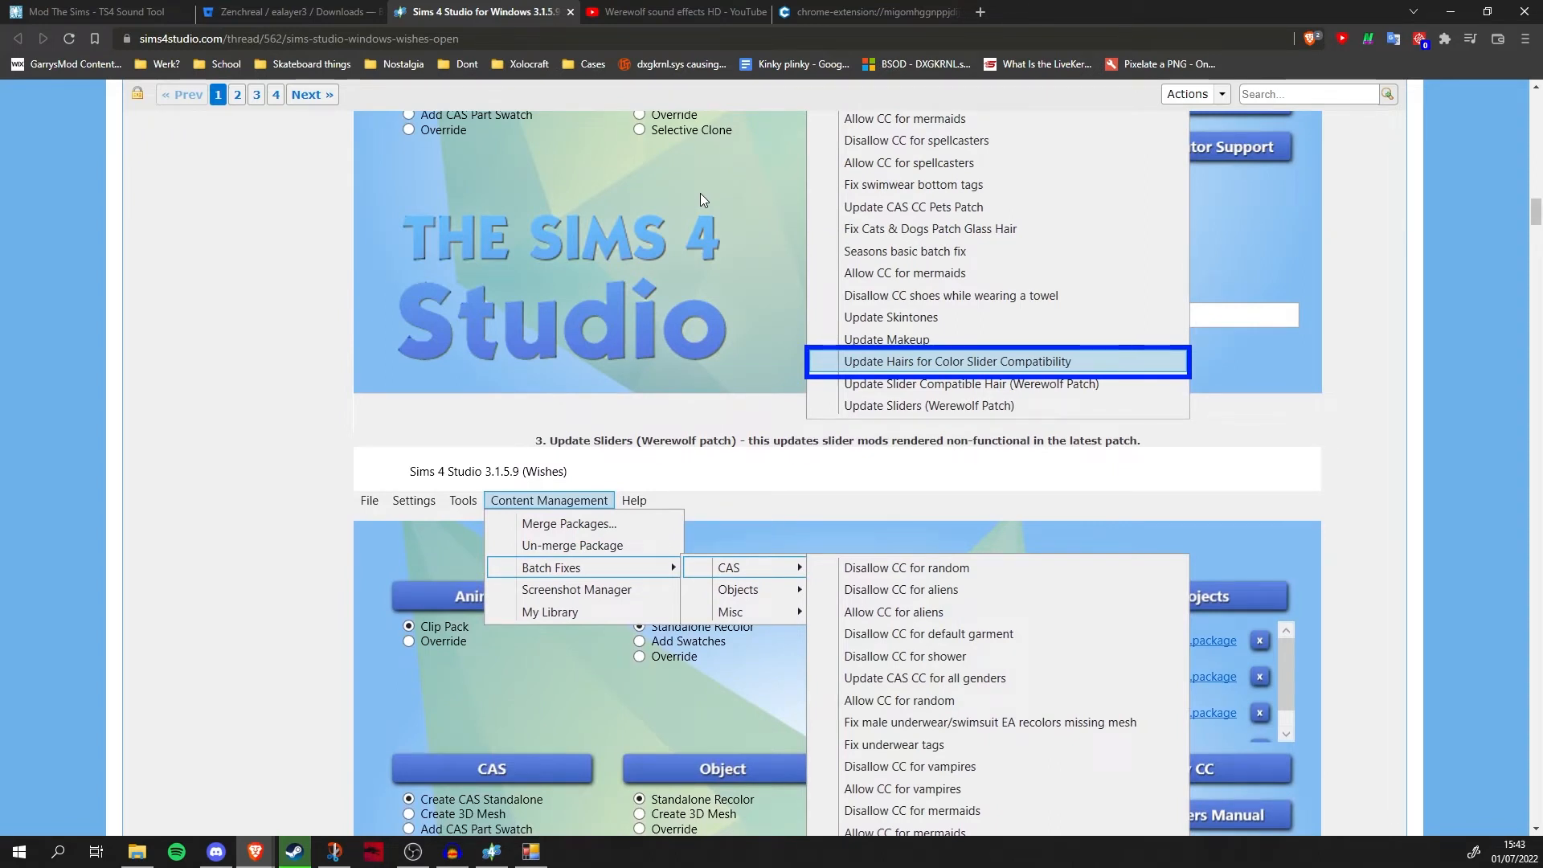
scroll(647, 302, up, 7)
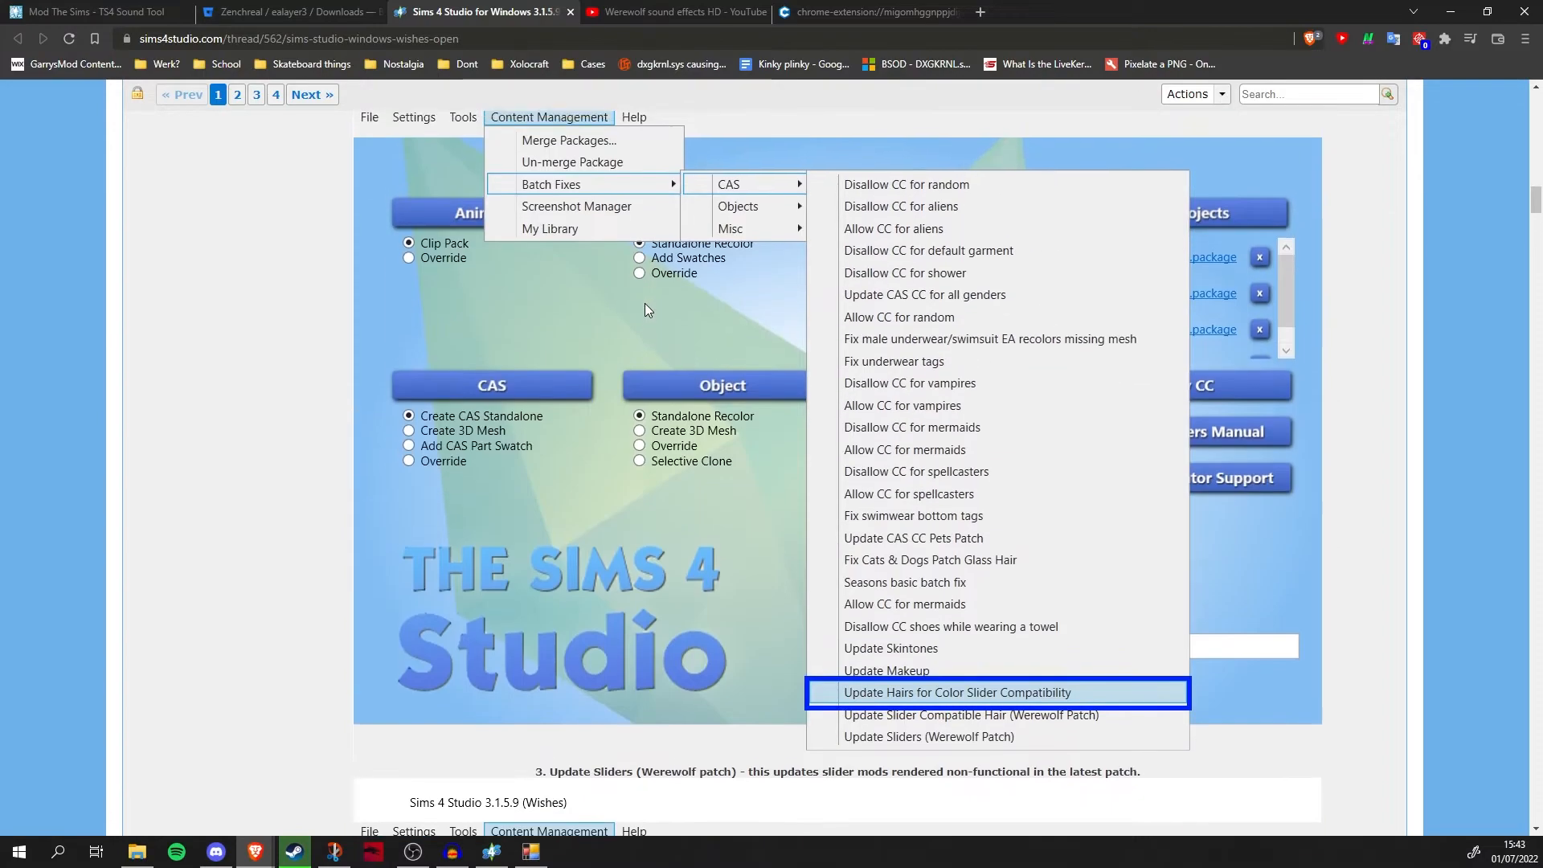
scroll(621, 300, up, 4)
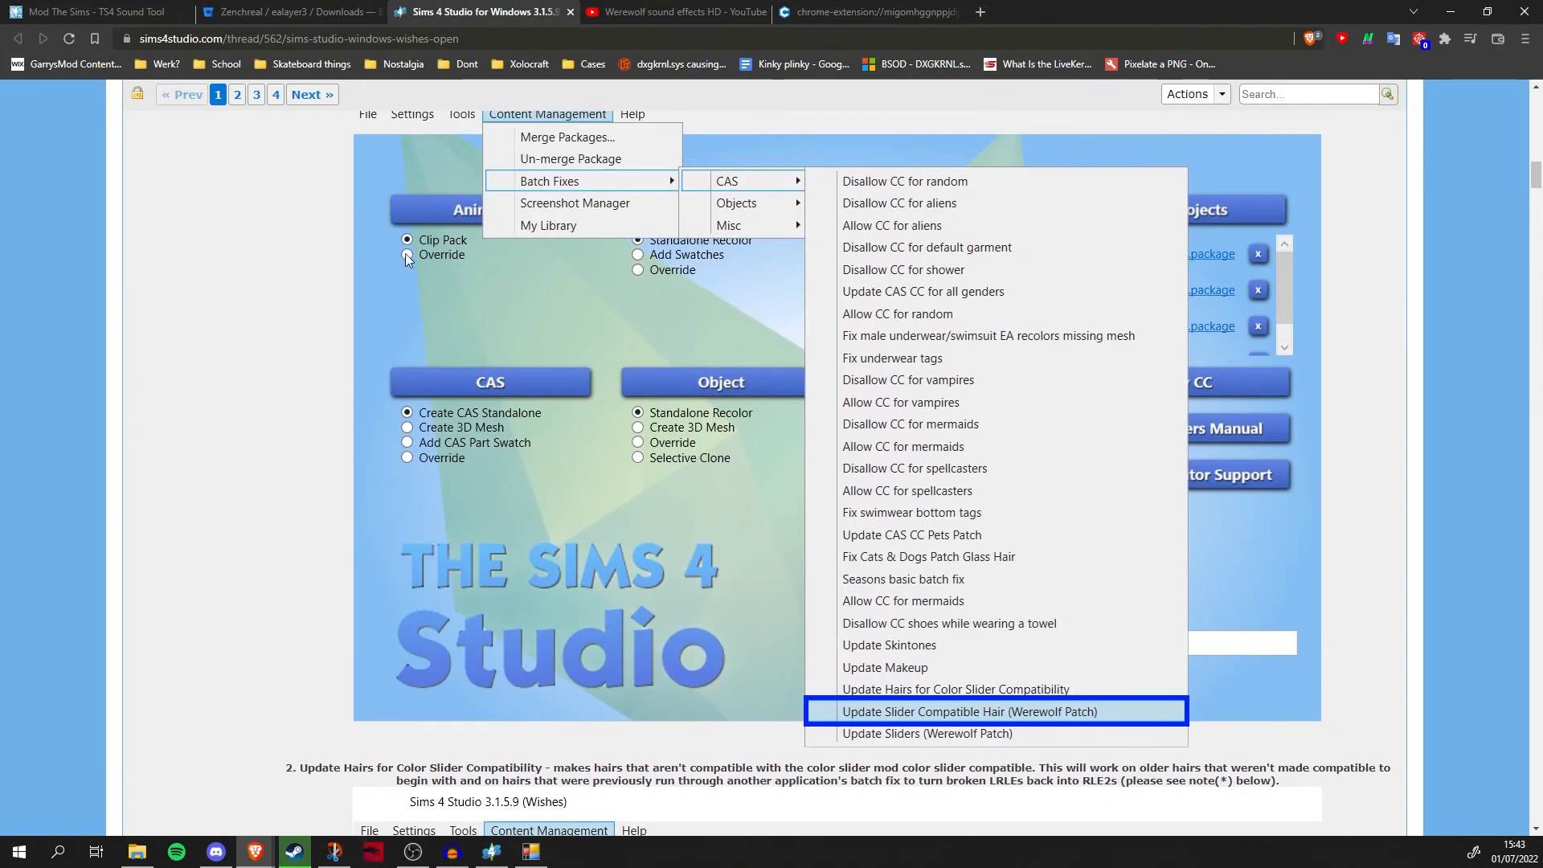
scroll(467, 282, down, 5)
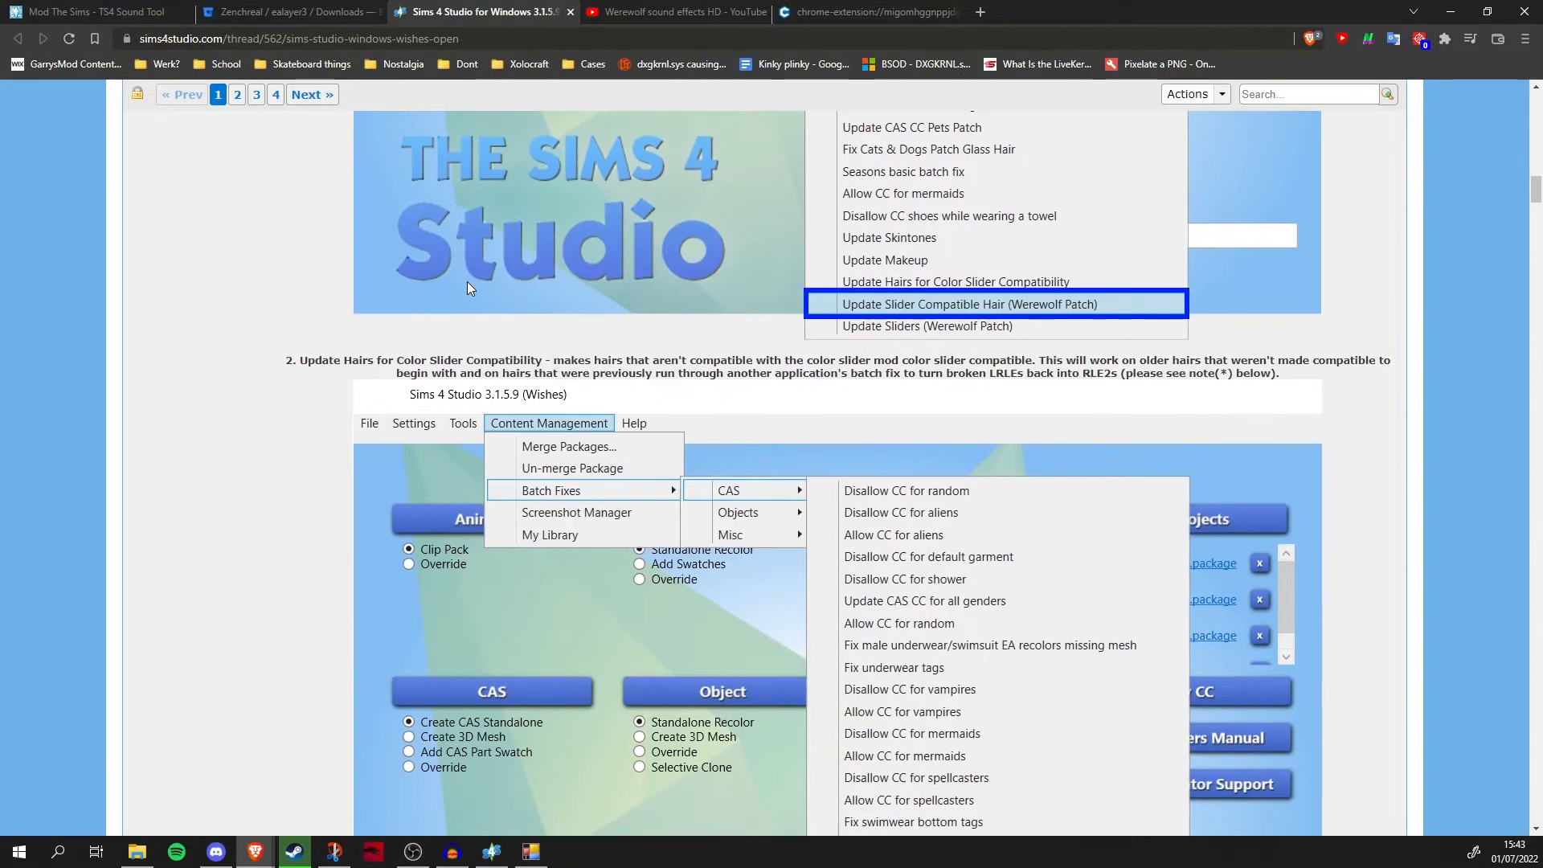
scroll(467, 304, down, 12)
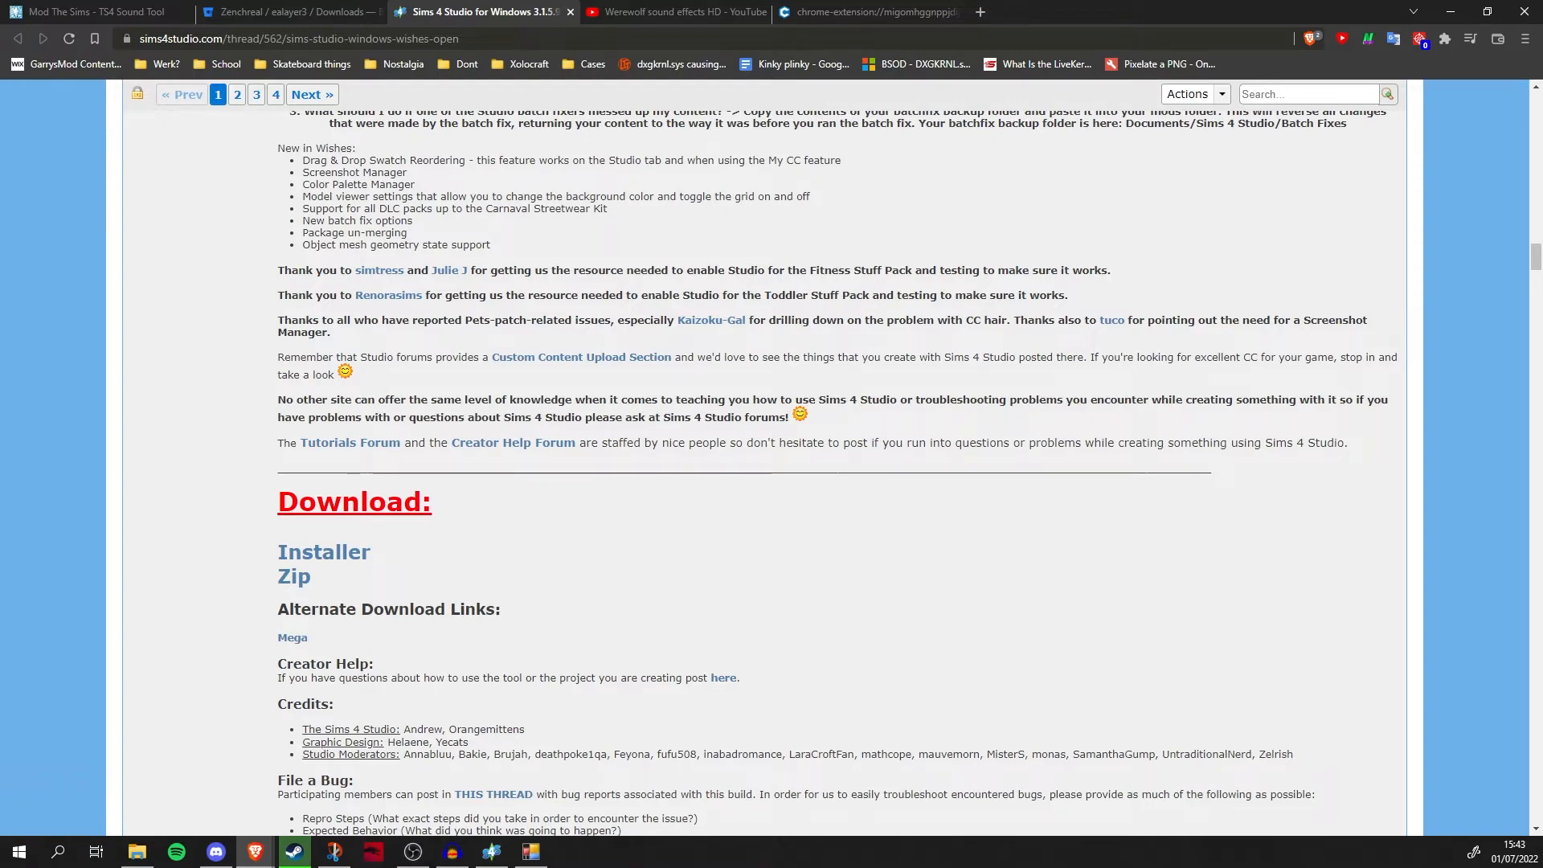
Switch to File Explorer, open the Sims4Studio_v3.1.5.9 (Wishes) folder inside The Sims 4 folder and bring up Sims 4 Studio.
key(alt+Tab)
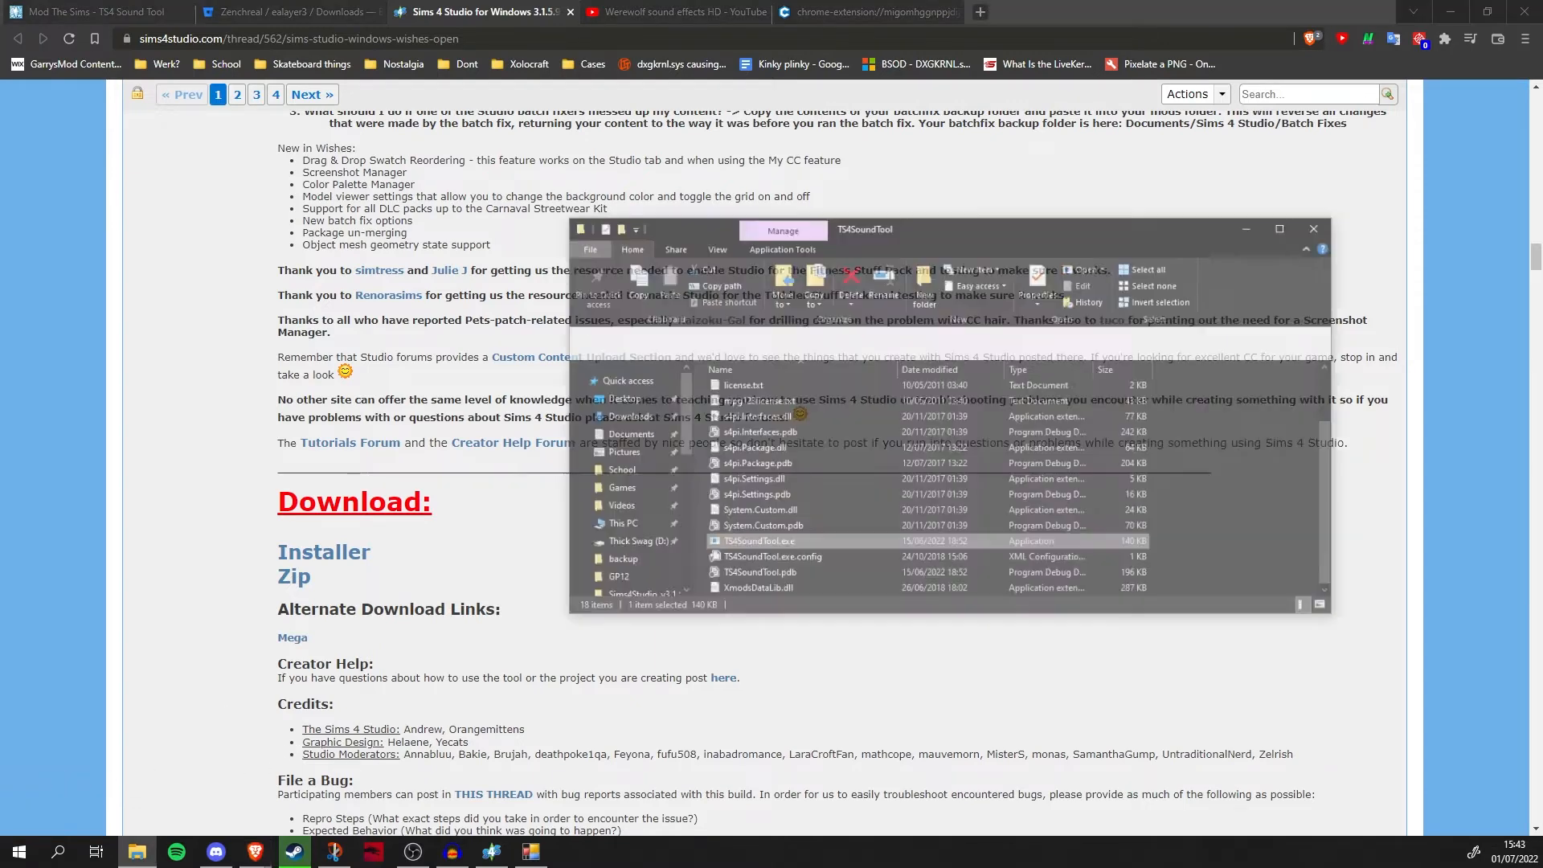
click(934, 291)
scroll(871, 412, up, 5)
scroll(870, 411, up, 5)
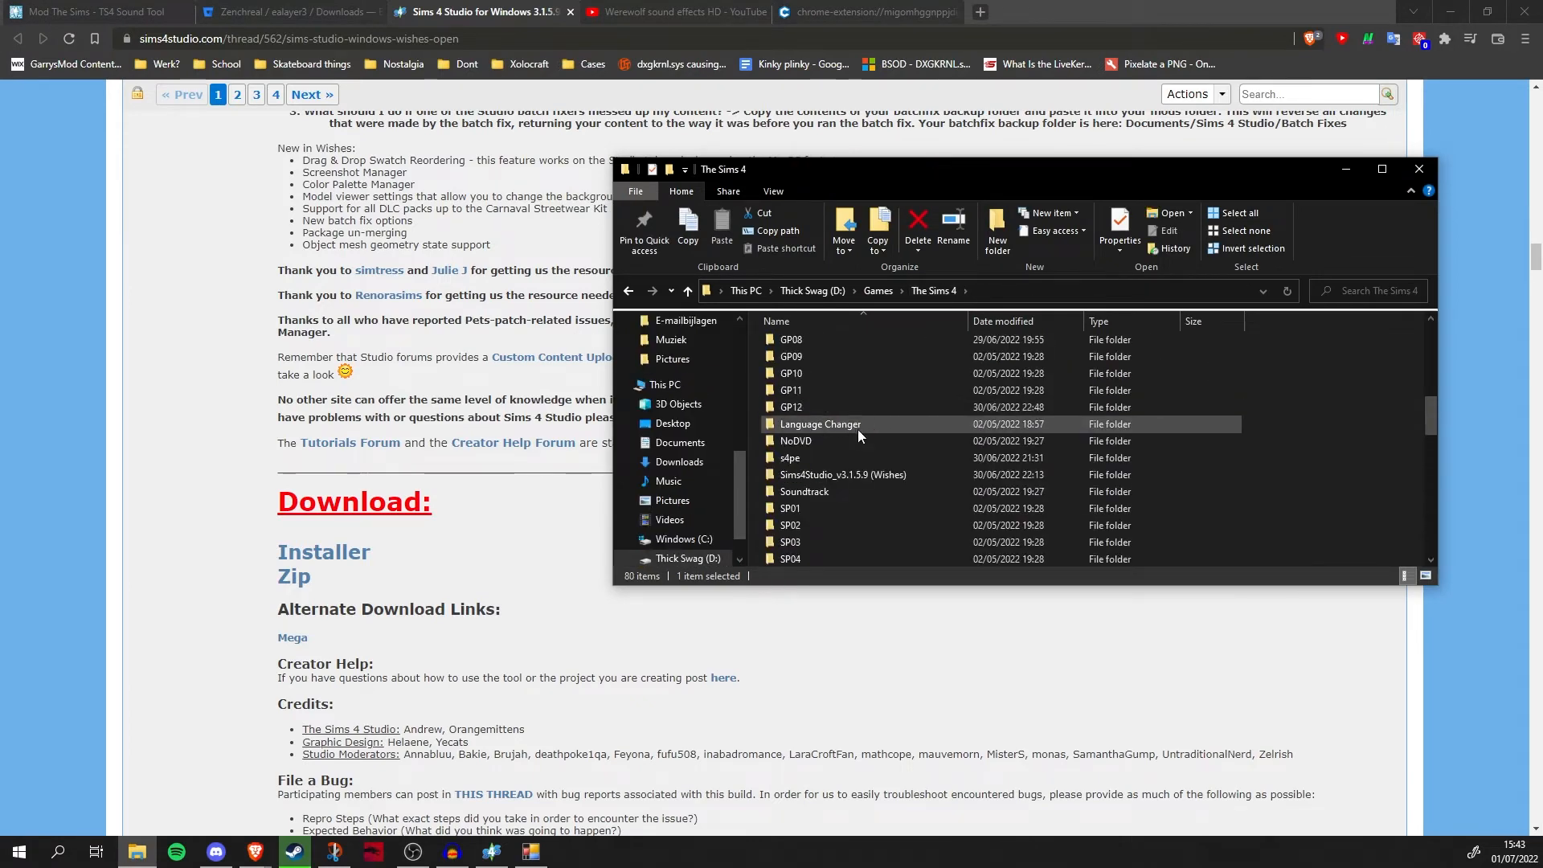
double_click(875, 476)
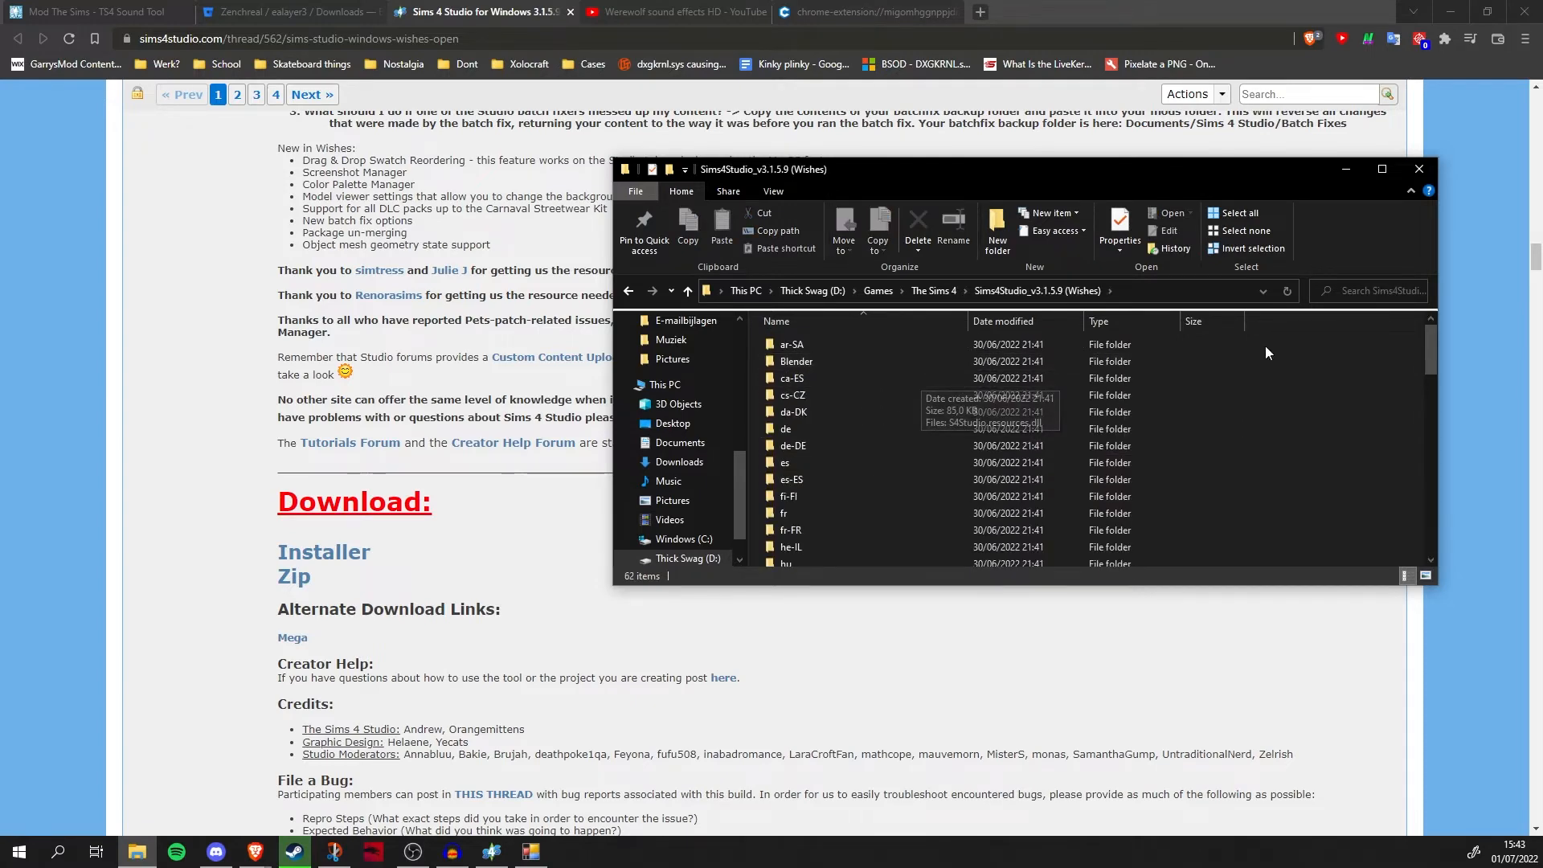
scroll(964, 406, down, 4)
scroll(968, 417, down, 7)
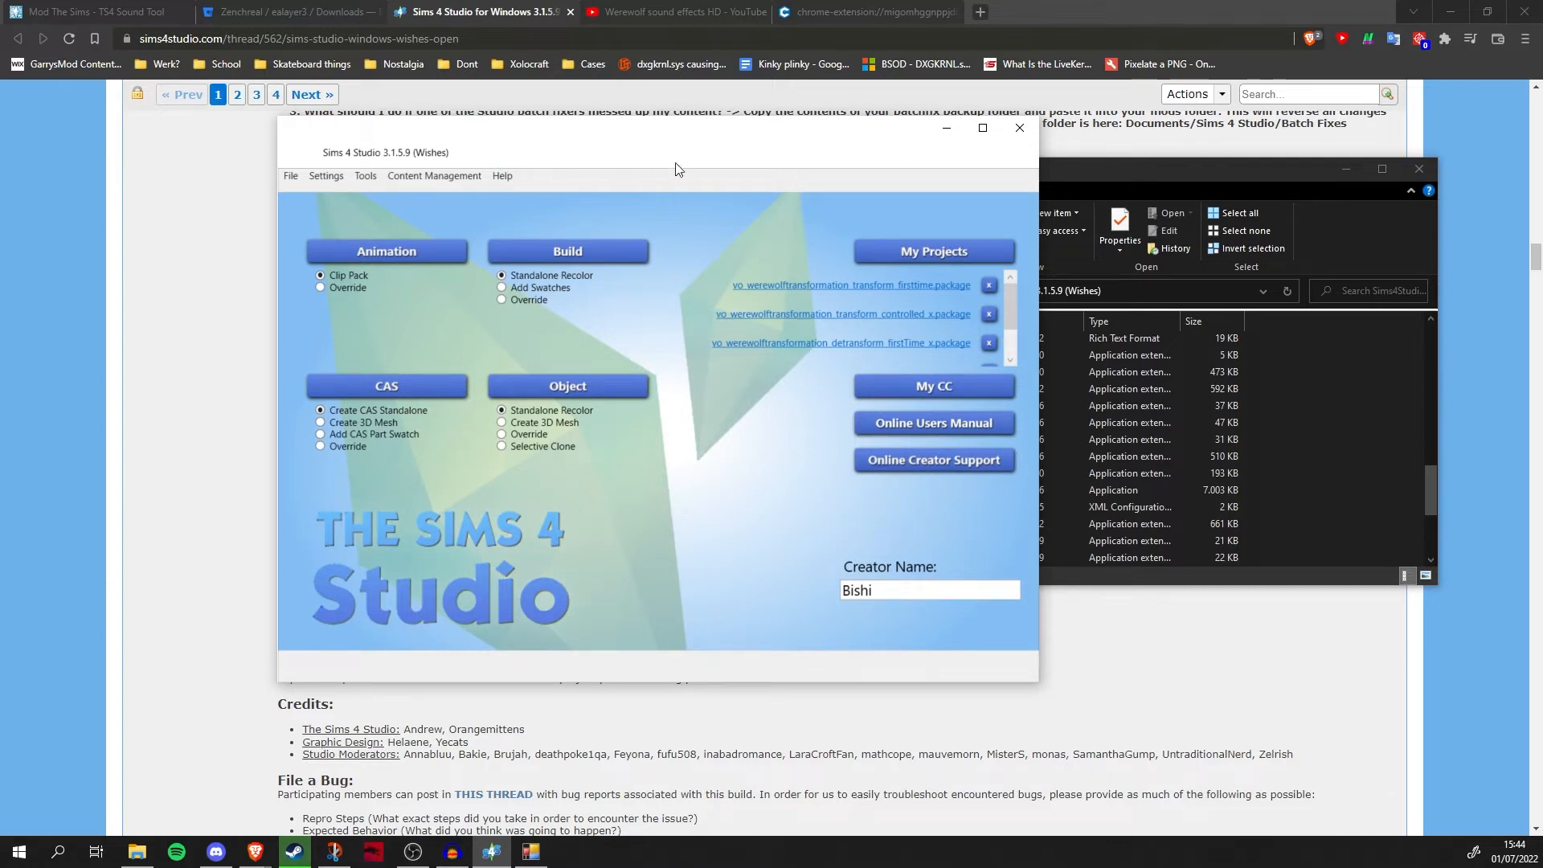
Return to the browser and open the downloads folder from the Flixmate downloads page.
click(442, 51)
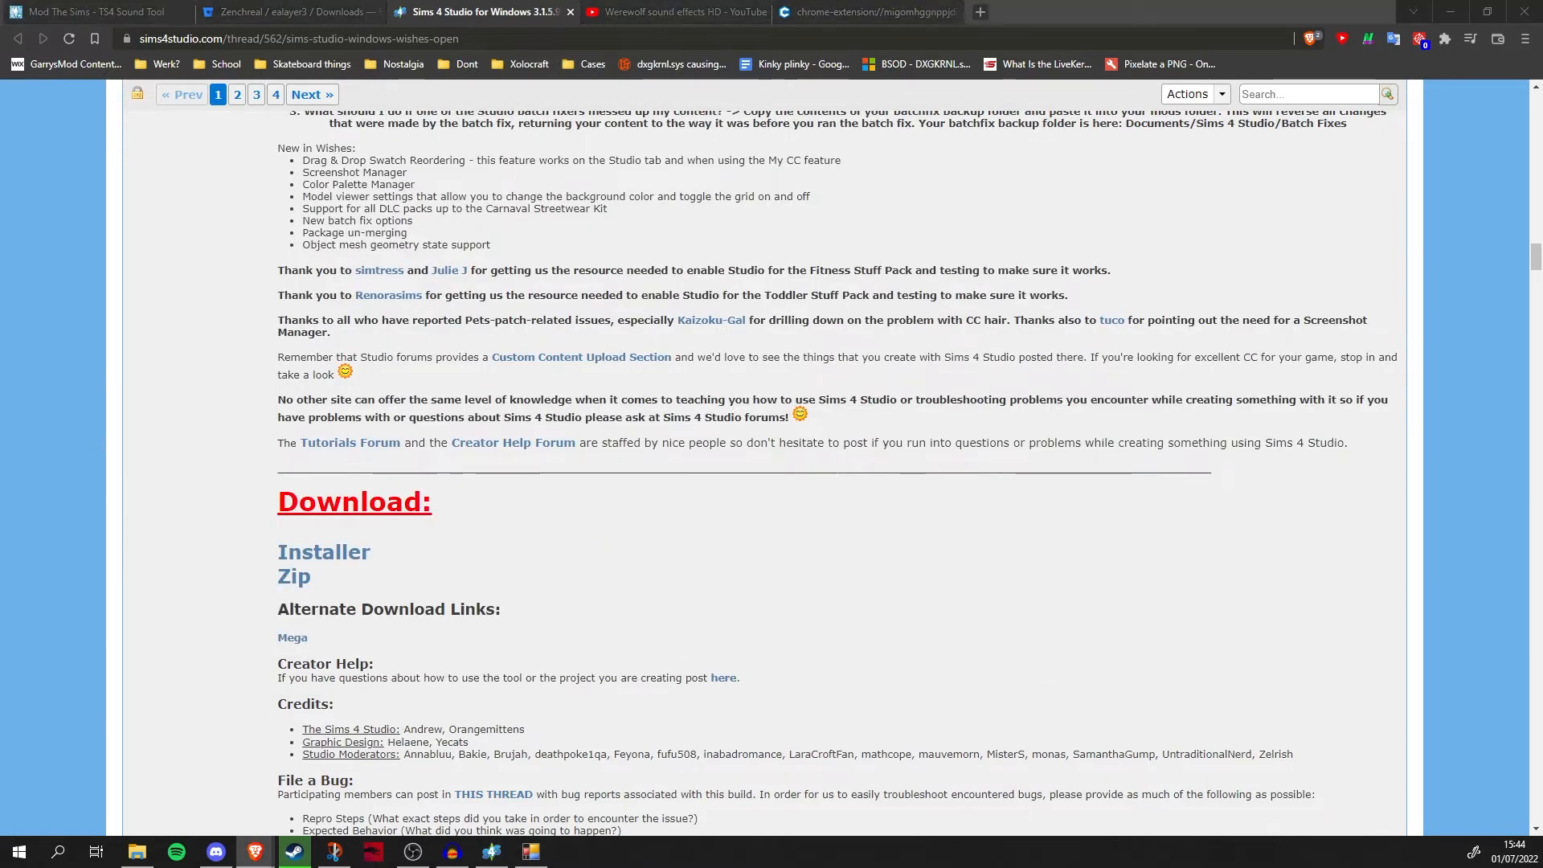
click(862, 15)
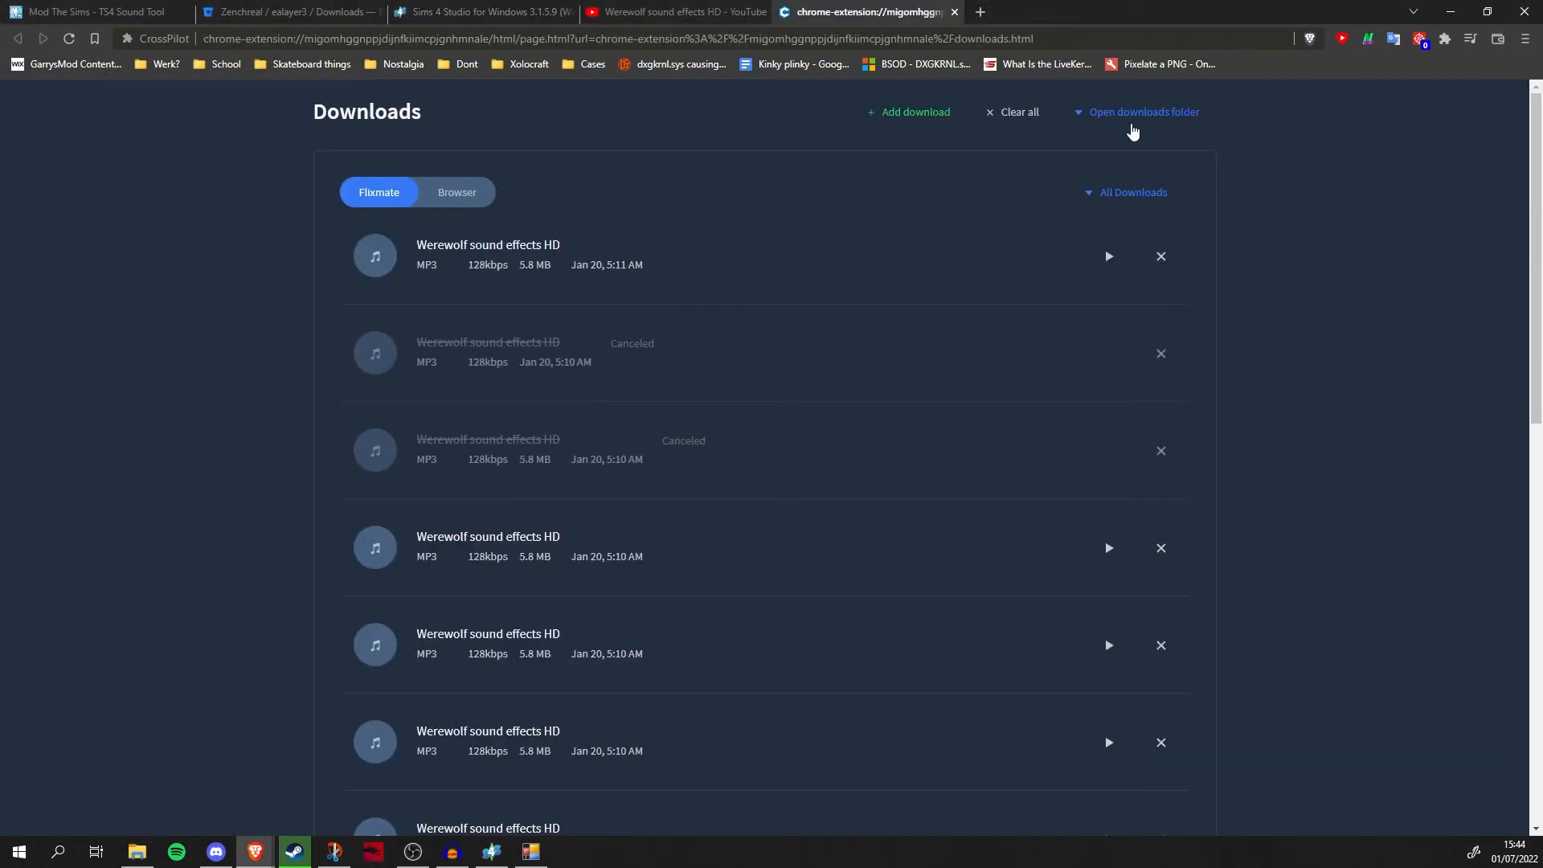
click(1143, 114)
click(1132, 170)
click(502, 12)
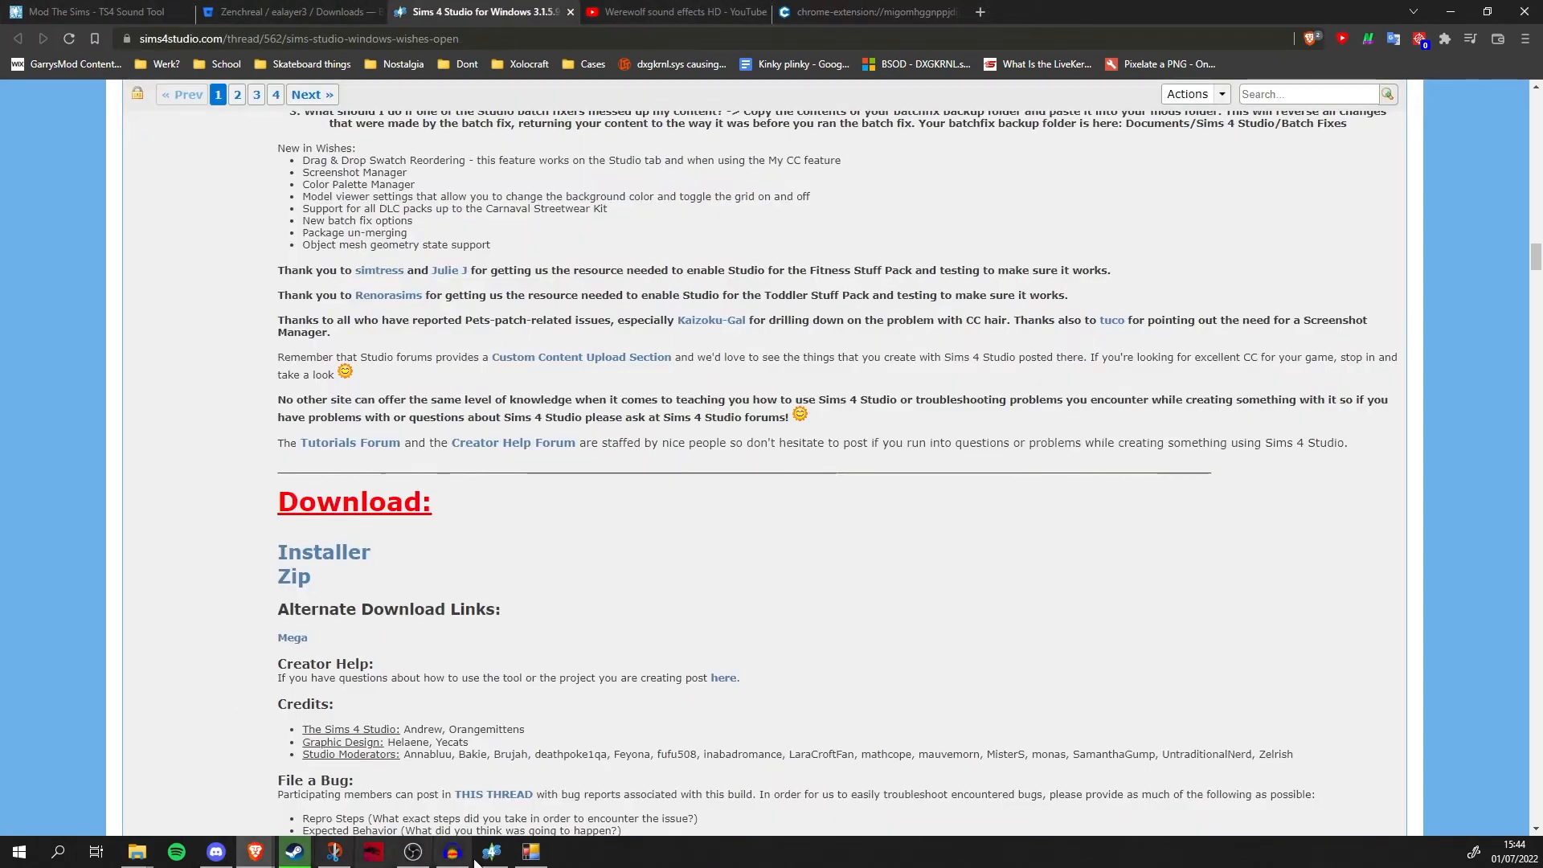
Switch to the Flixmate downloads folder and move the Werewolf sound effects HD MP3 file onto the desktop.
click(137, 852)
click(213, 808)
click(904, 402)
double_click(904, 398)
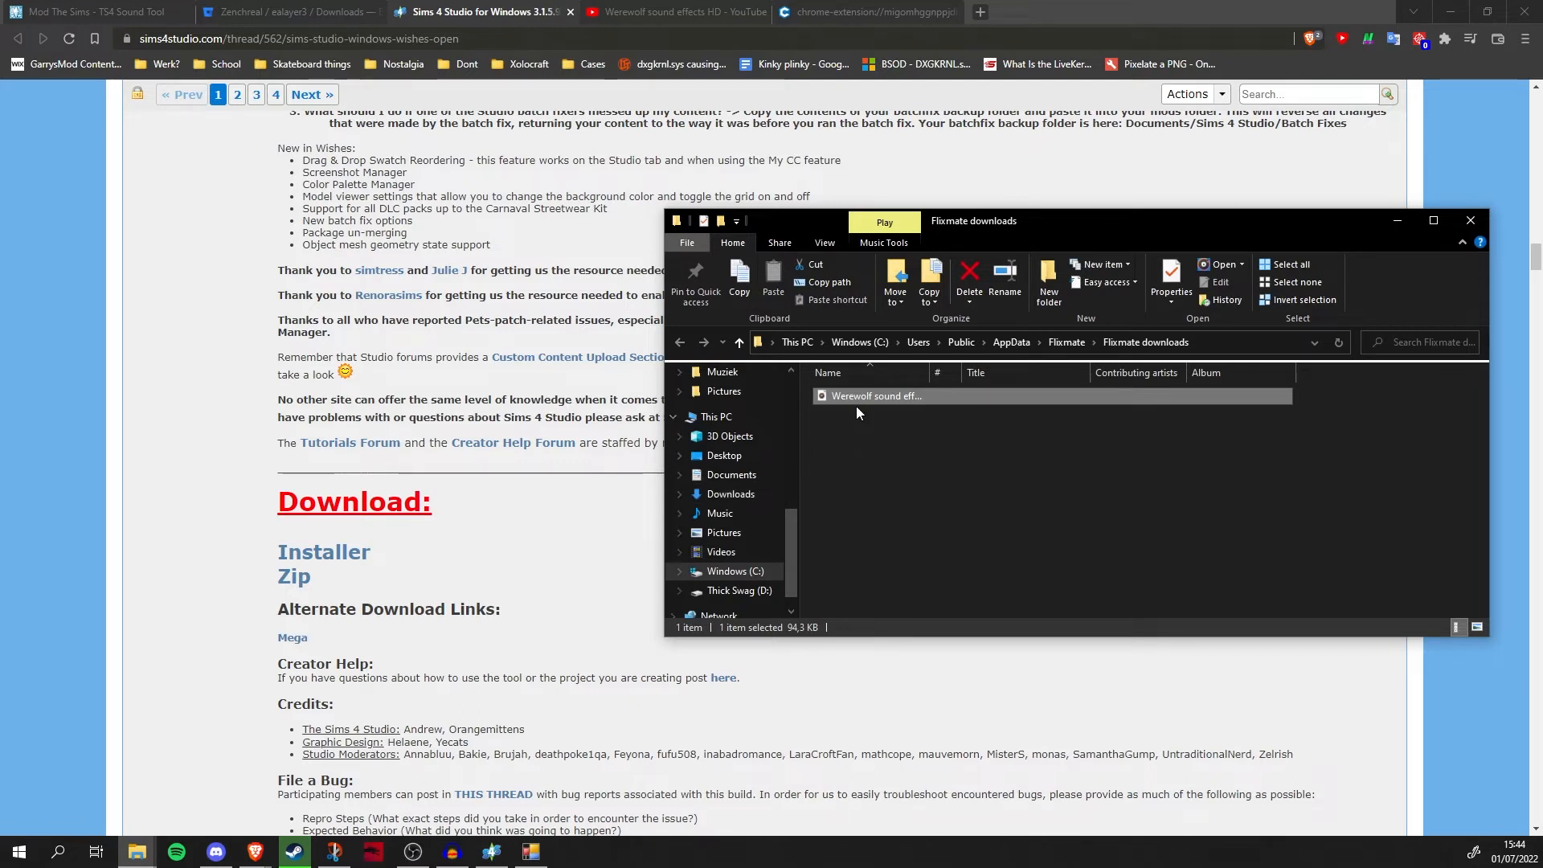
mouse_move(879, 394)
mouse_down()
mouse_move(837, 410)
mouse_move(869, 400)
mouse_up()
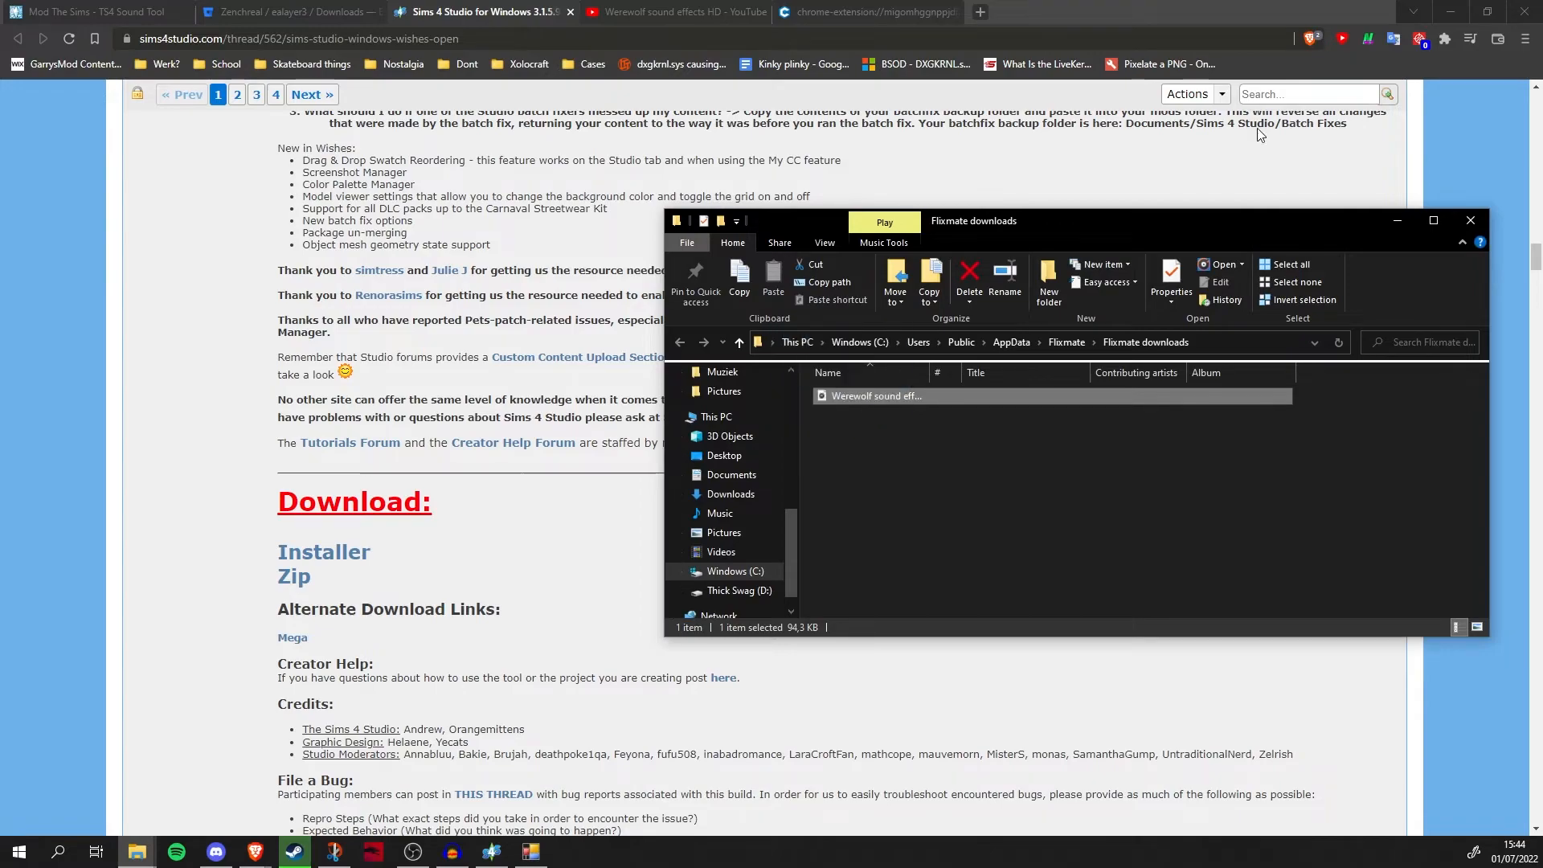
click(1451, 7)
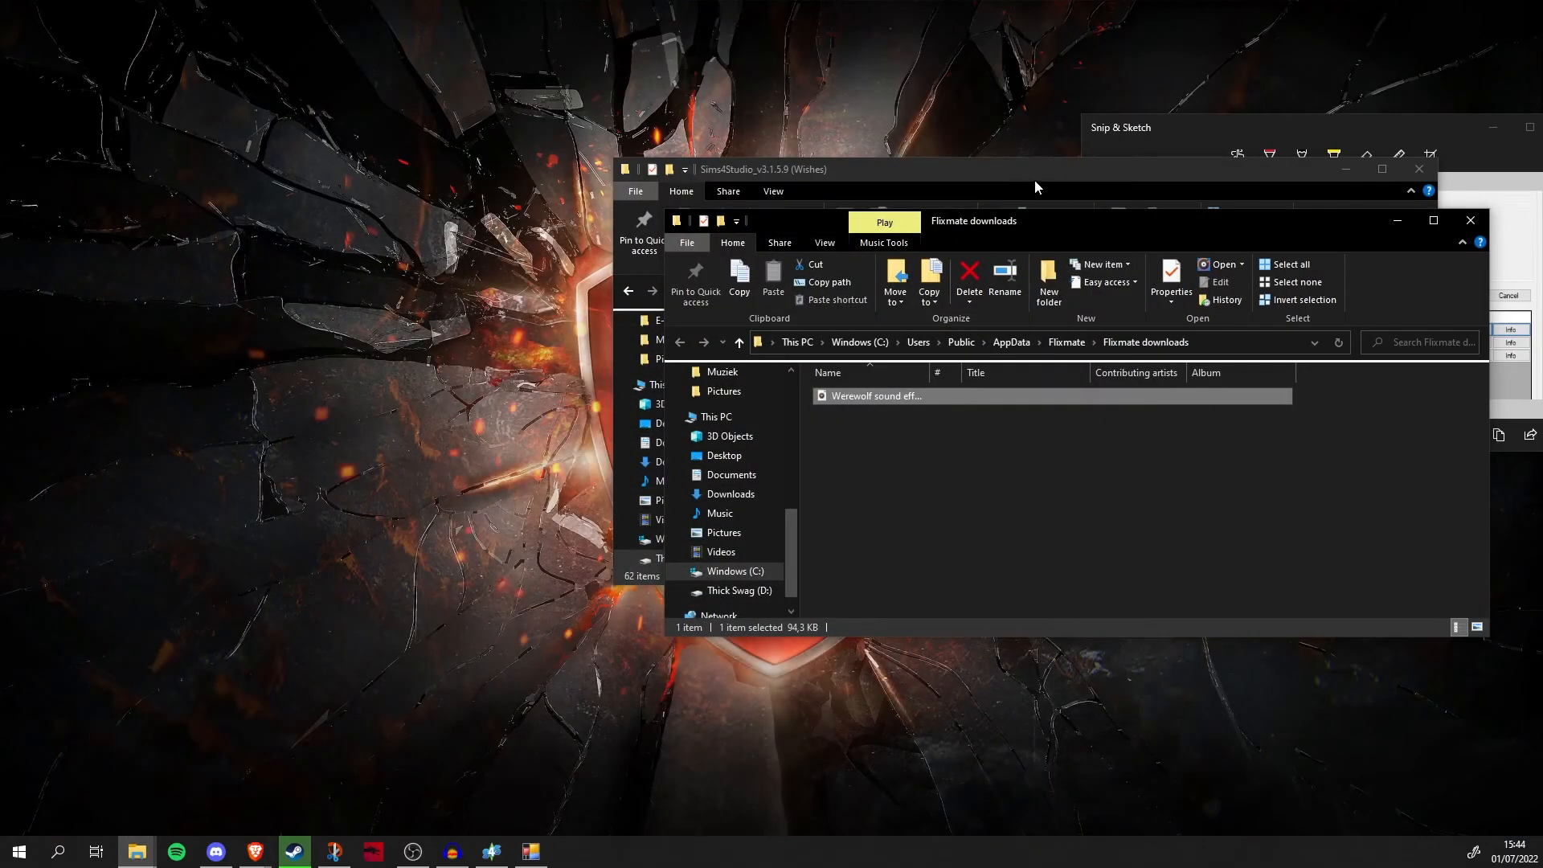
drag(865, 396, 302, 224)
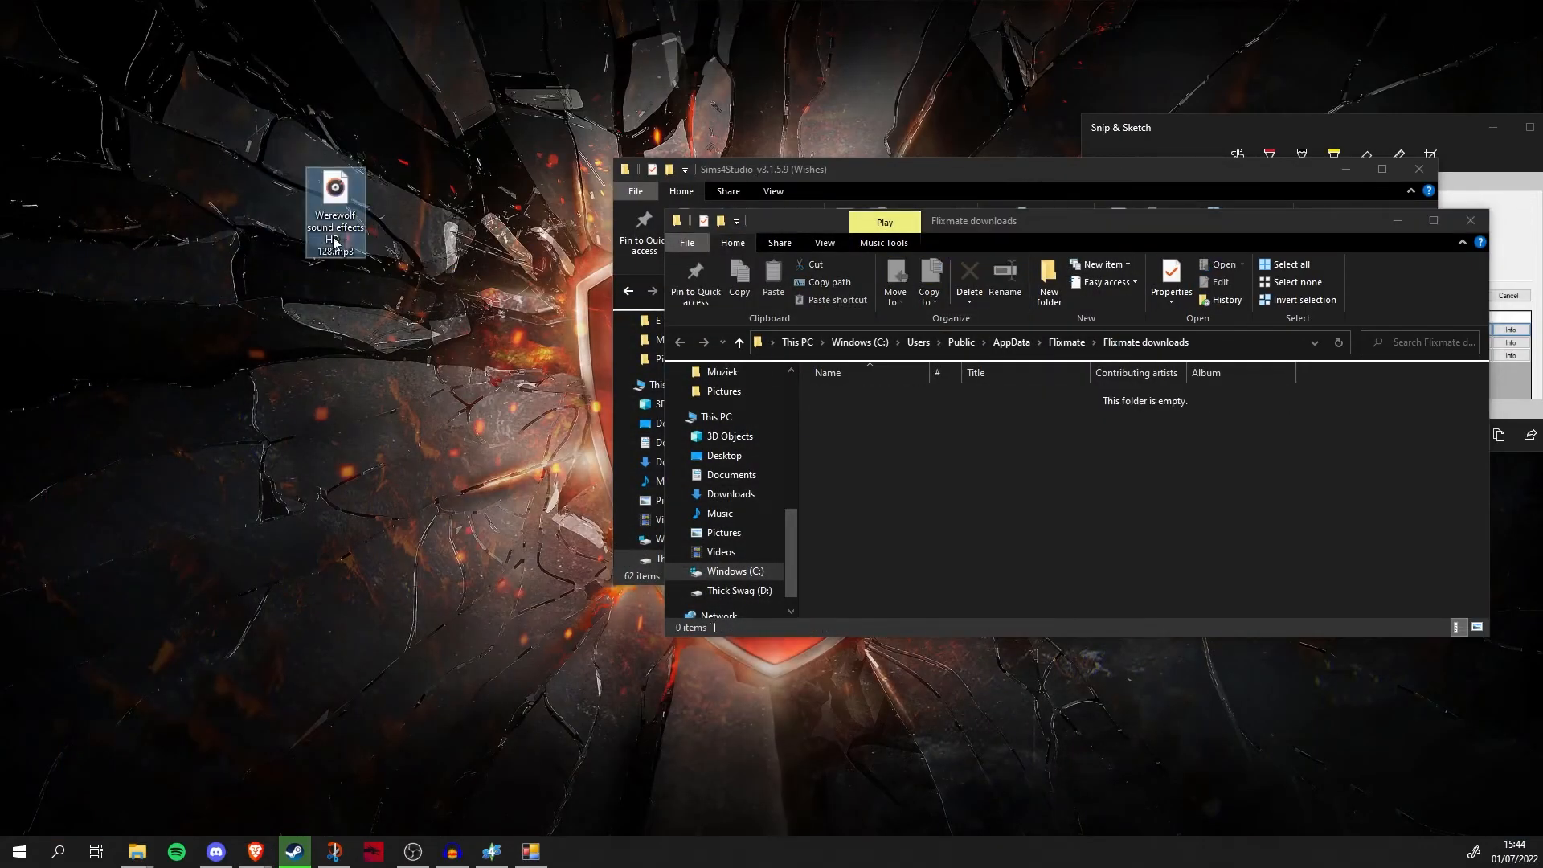
Minimize both File Explorer windows and bring TS4 Sound Tool up beside the MP3 file on the desktop.
click(1396, 221)
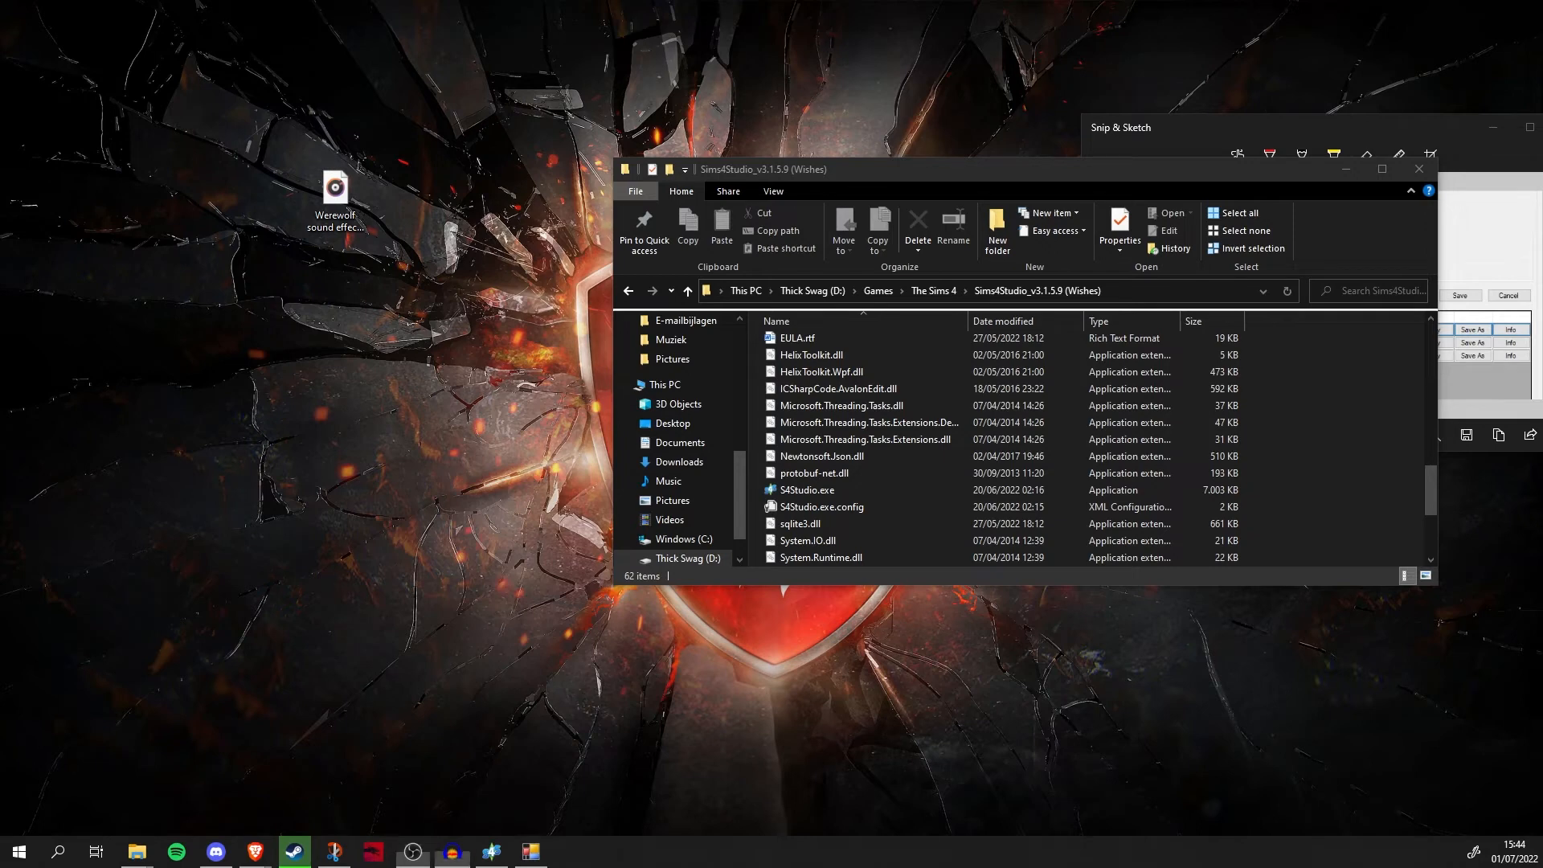
click(518, 151)
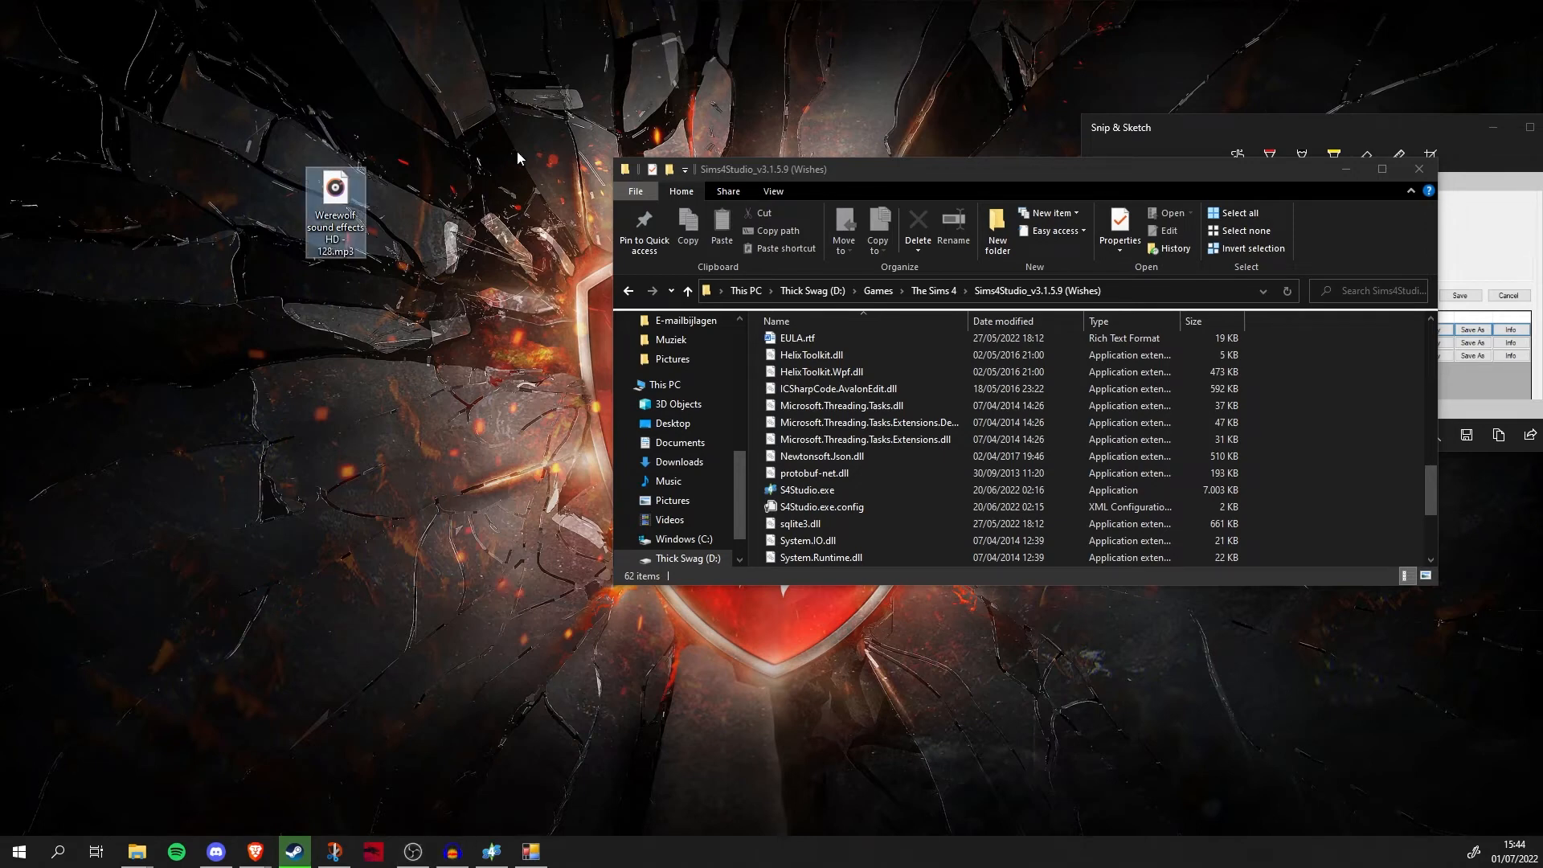
click(1346, 169)
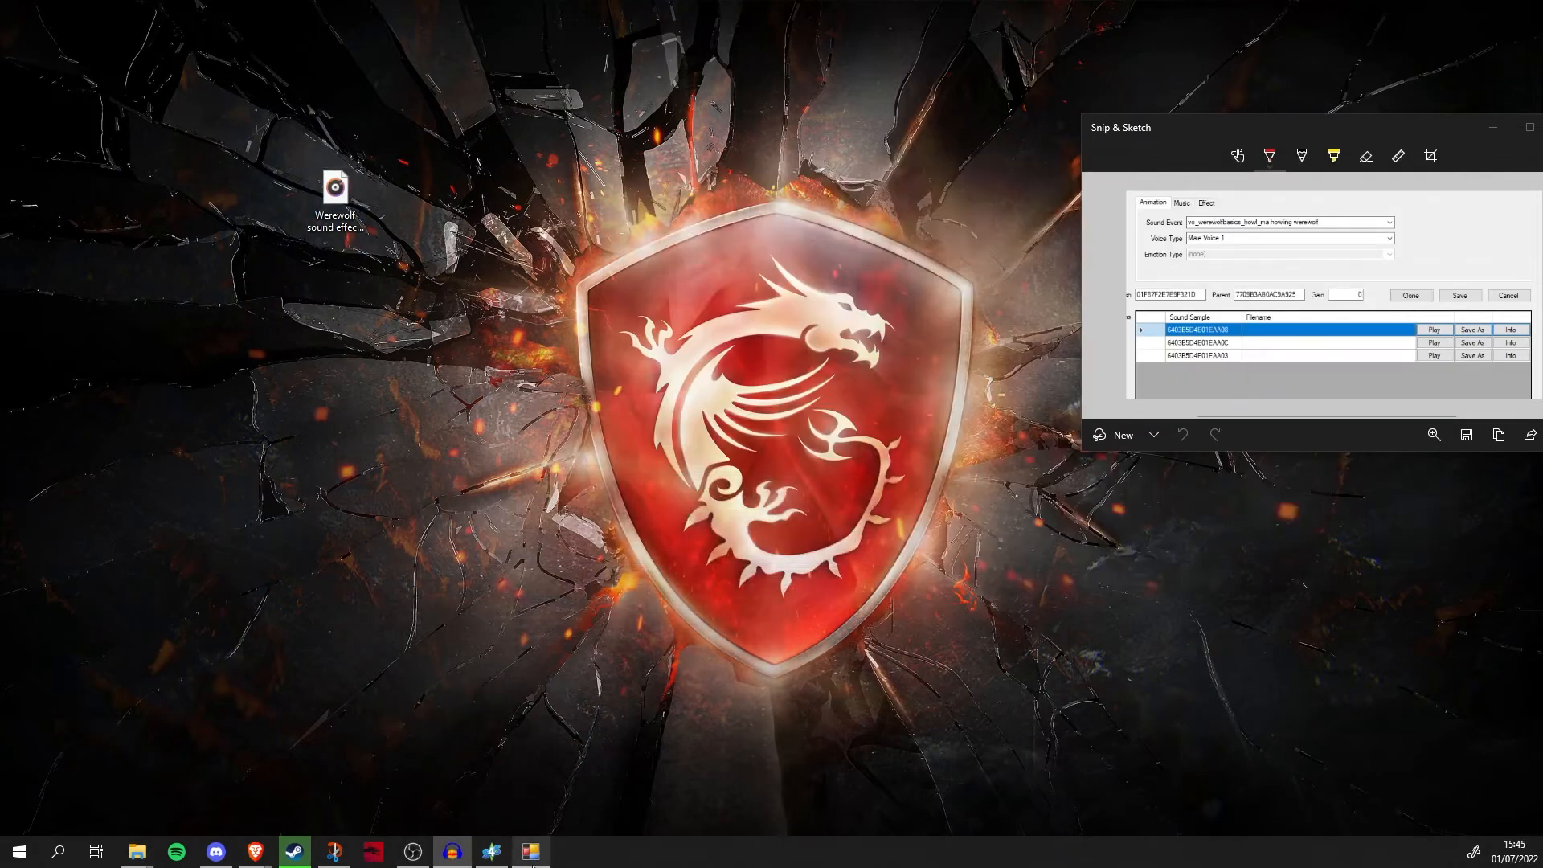
click(530, 851)
drag(530, 118, 644, 120)
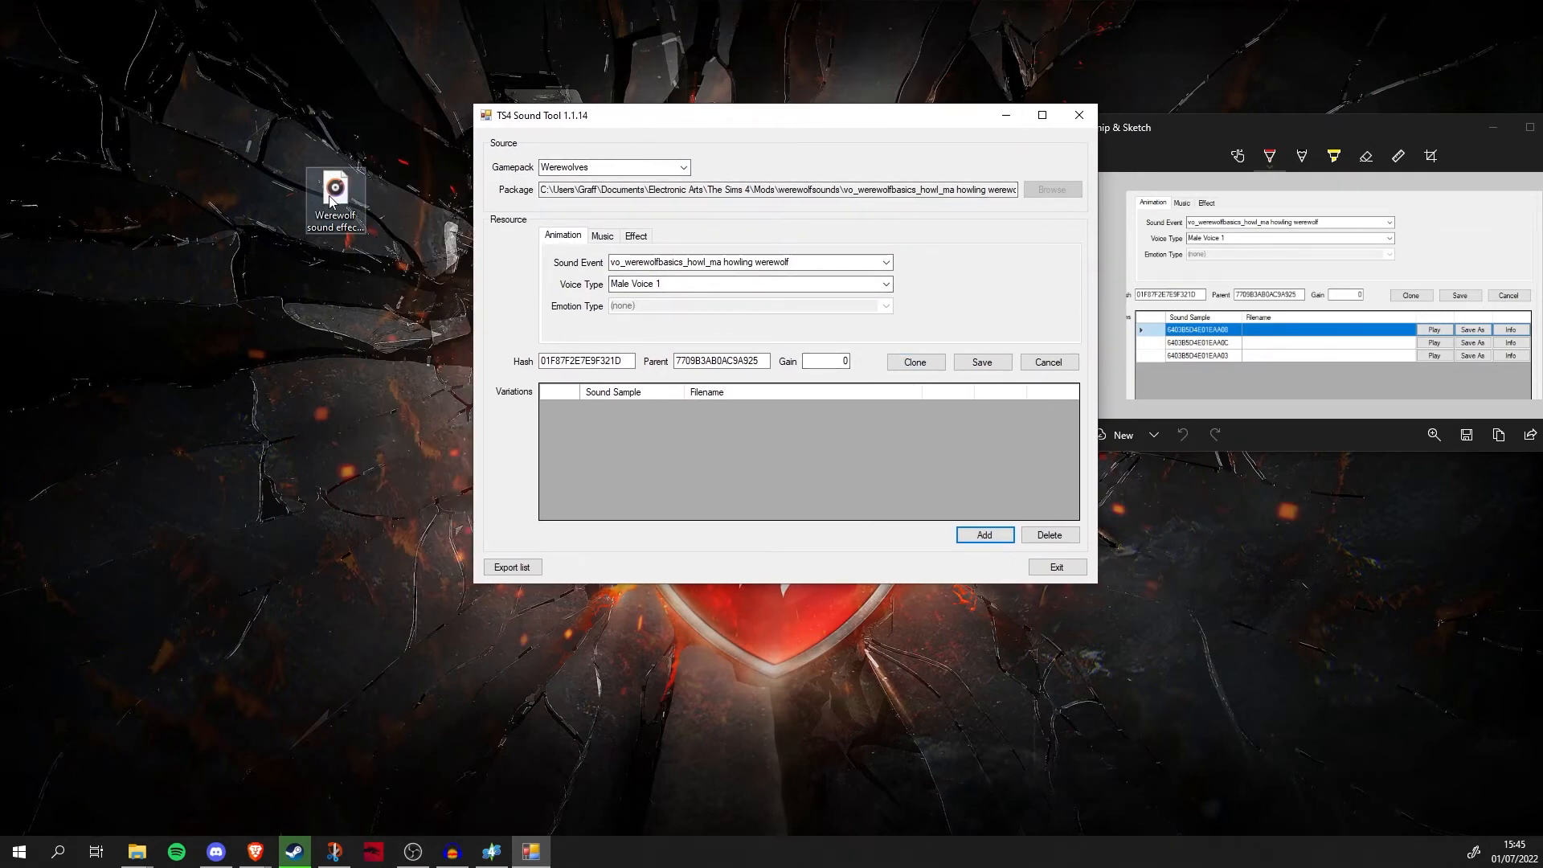
click(993, 541)
click(547, 253)
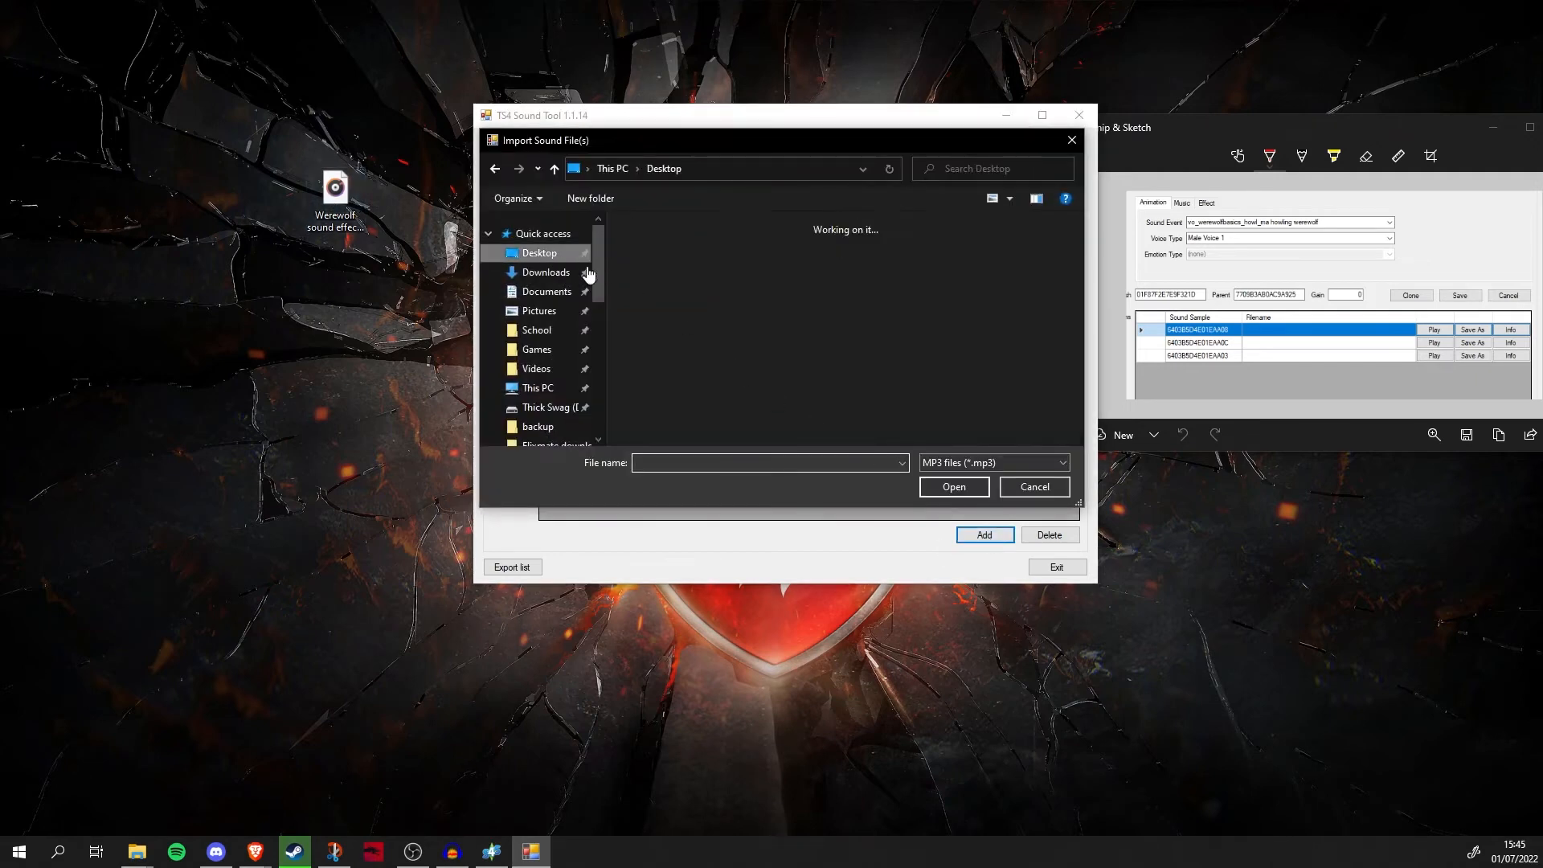
scroll(765, 328, down, 1)
click(668, 389)
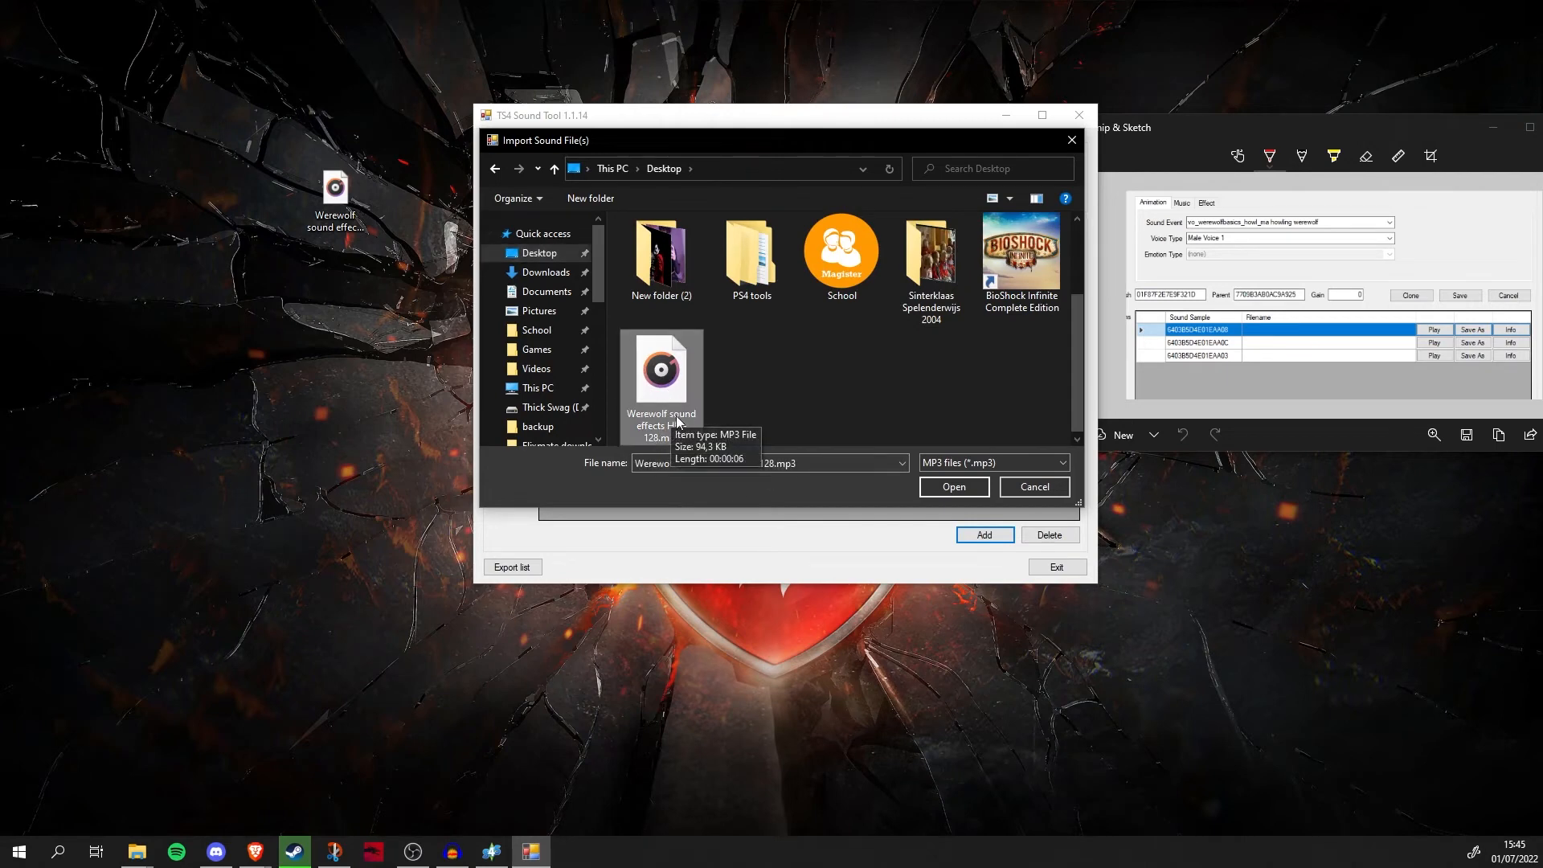
click(1036, 488)
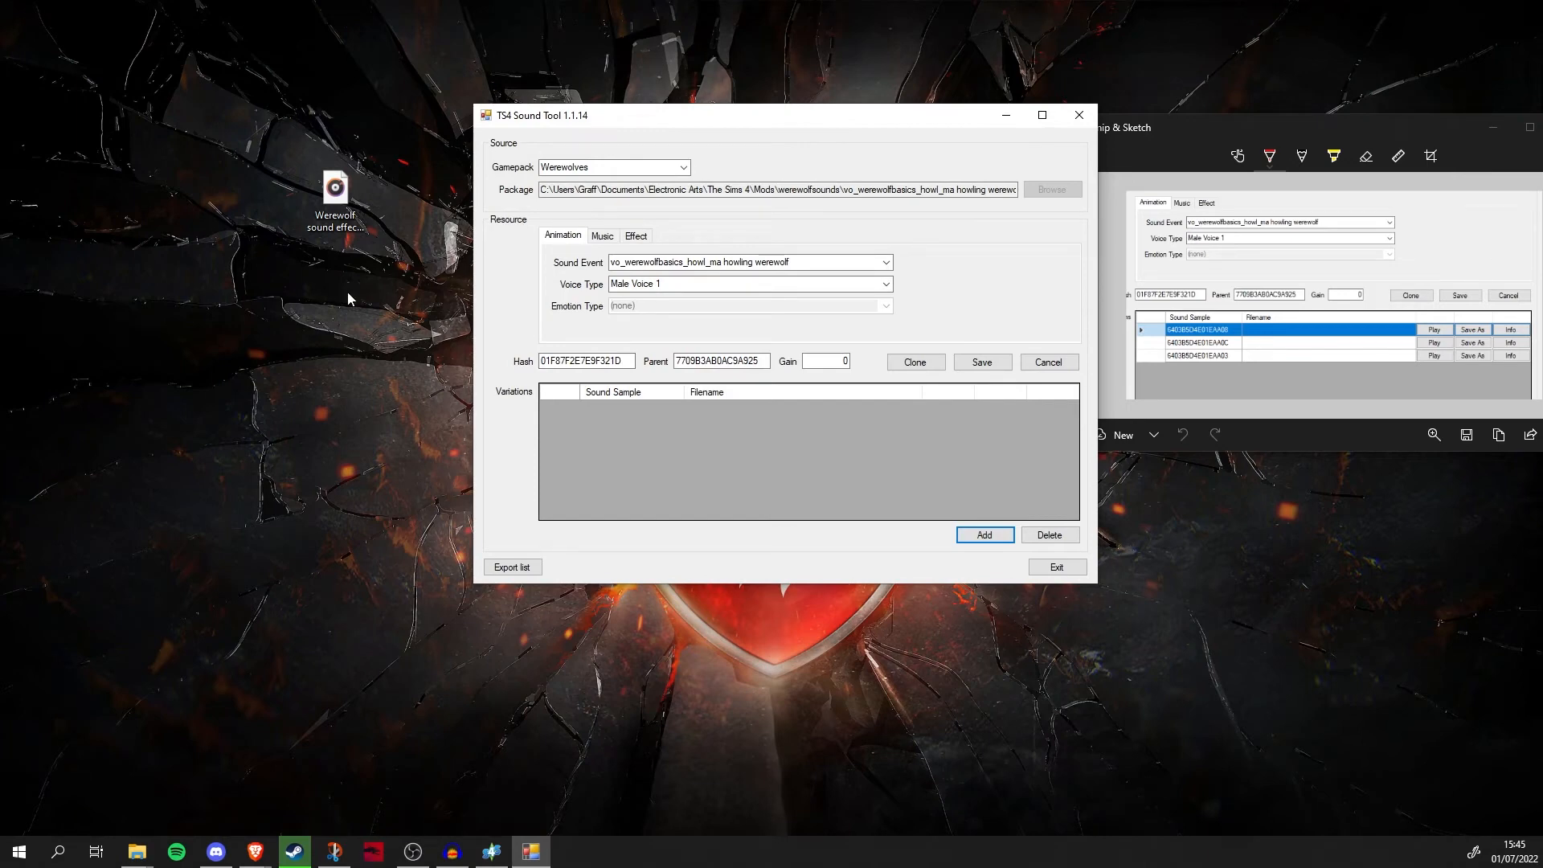
click(353, 221)
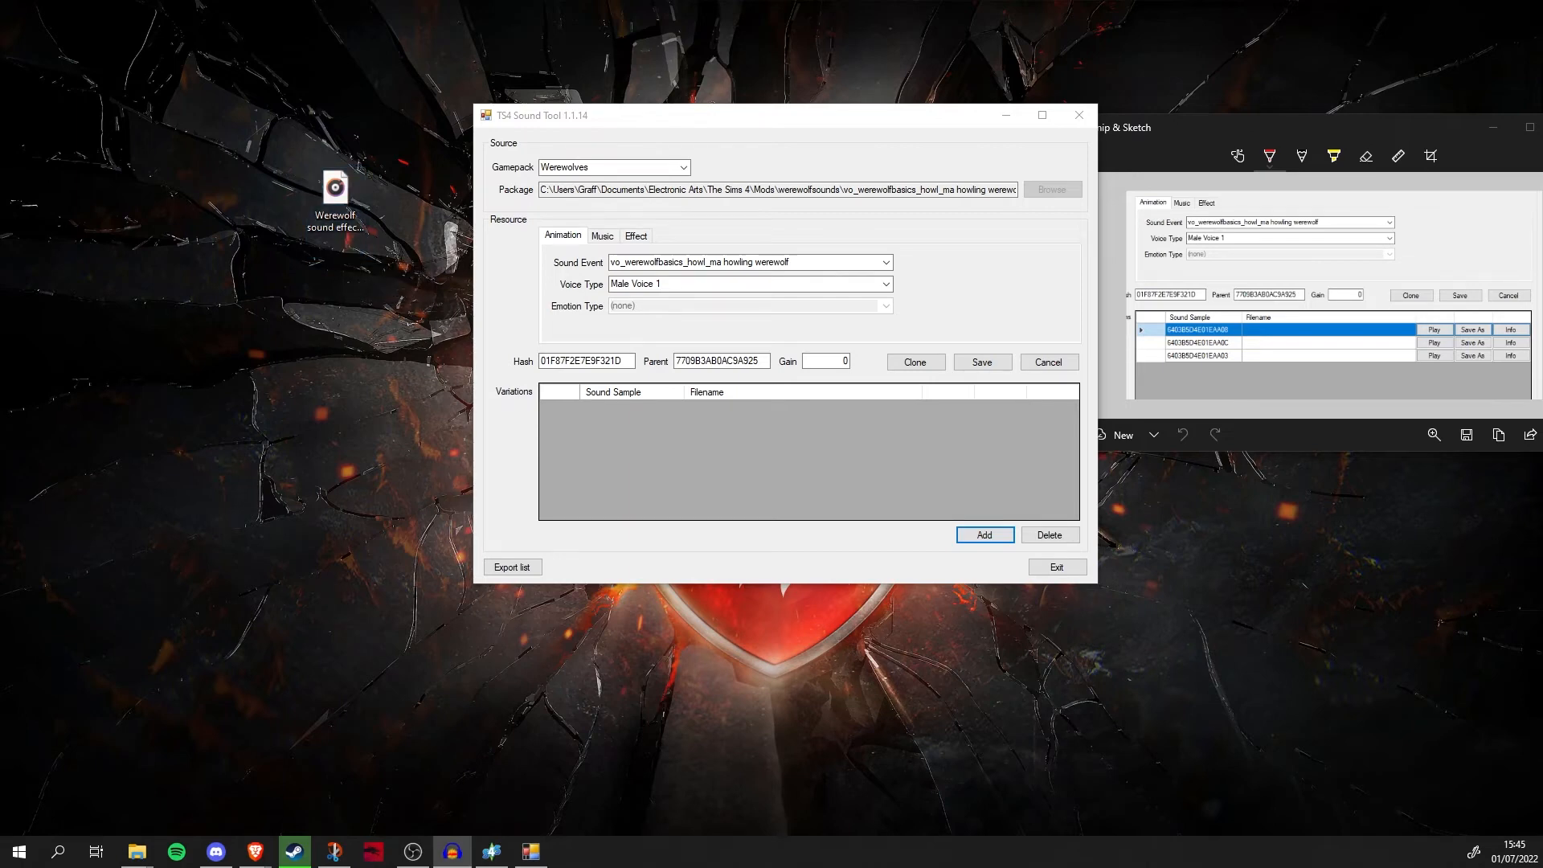
Make two copies of the Werewolf sound effects HD MP3 file on the desktop beside the original.
drag(0, 277, 274, 350)
drag(274, 273, 257, 177)
click(286, 339)
click(276, 297)
click(269, 211)
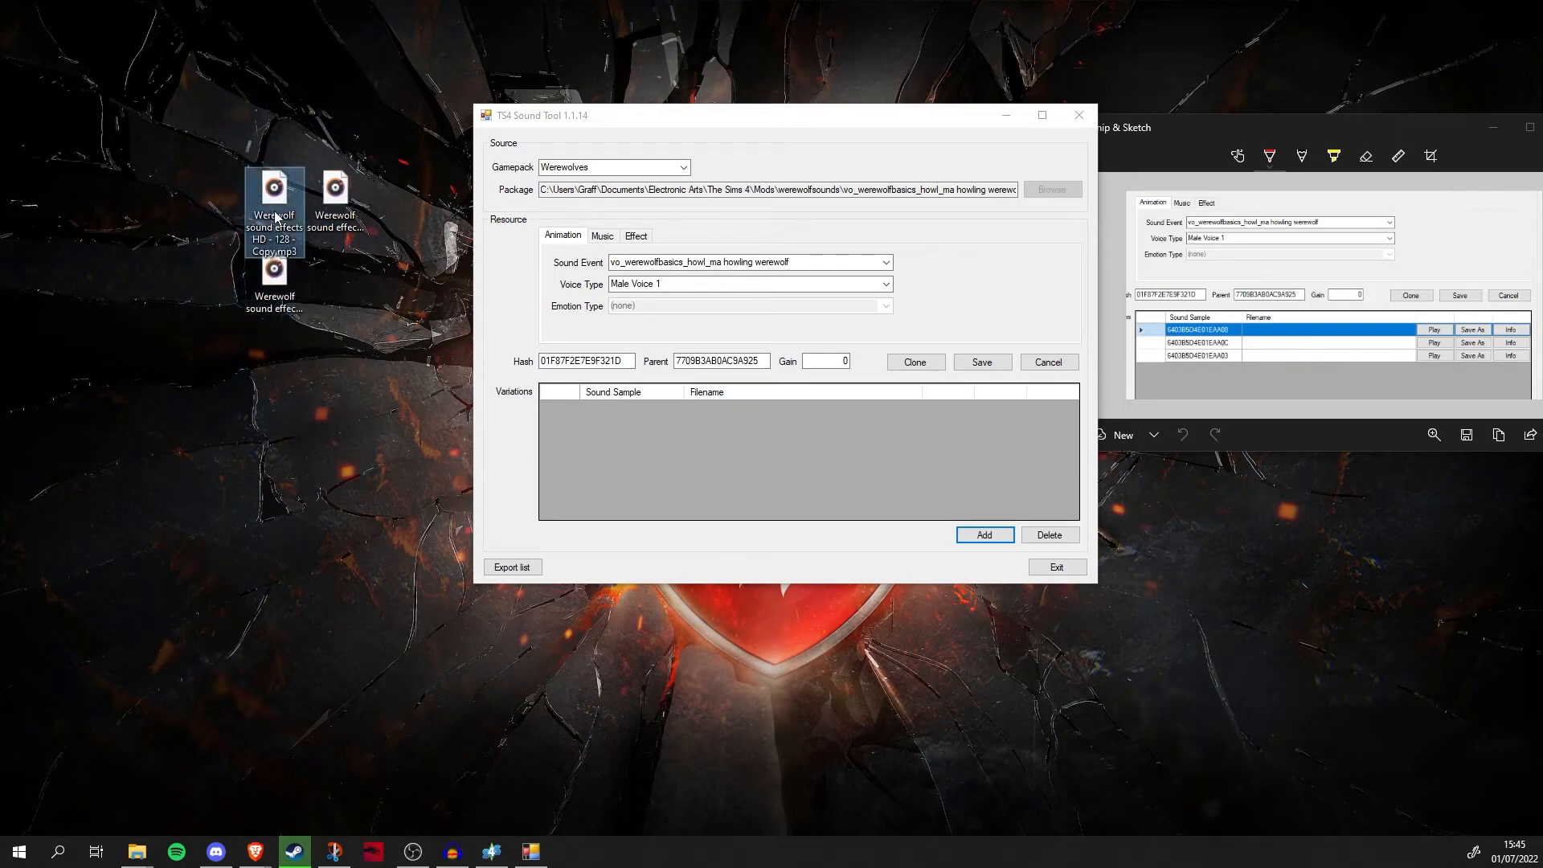
click(334, 190)
click(276, 211)
click(275, 293)
click(330, 213)
click(281, 202)
click(282, 306)
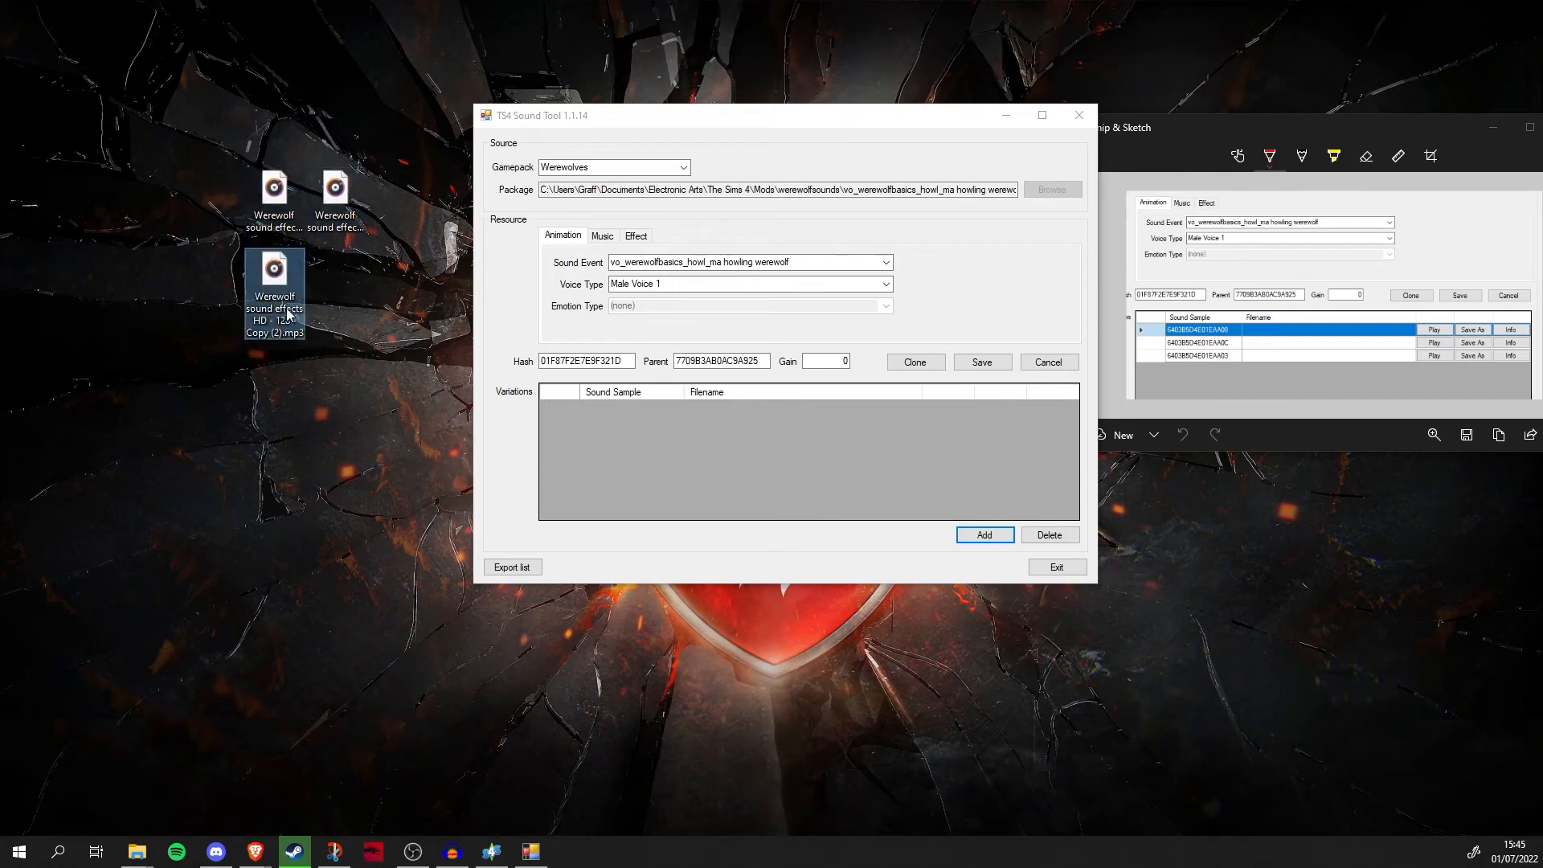
Add the three werewolf MP3 files from the desktop as sound variations and play the first one.
click(964, 535)
click(539, 253)
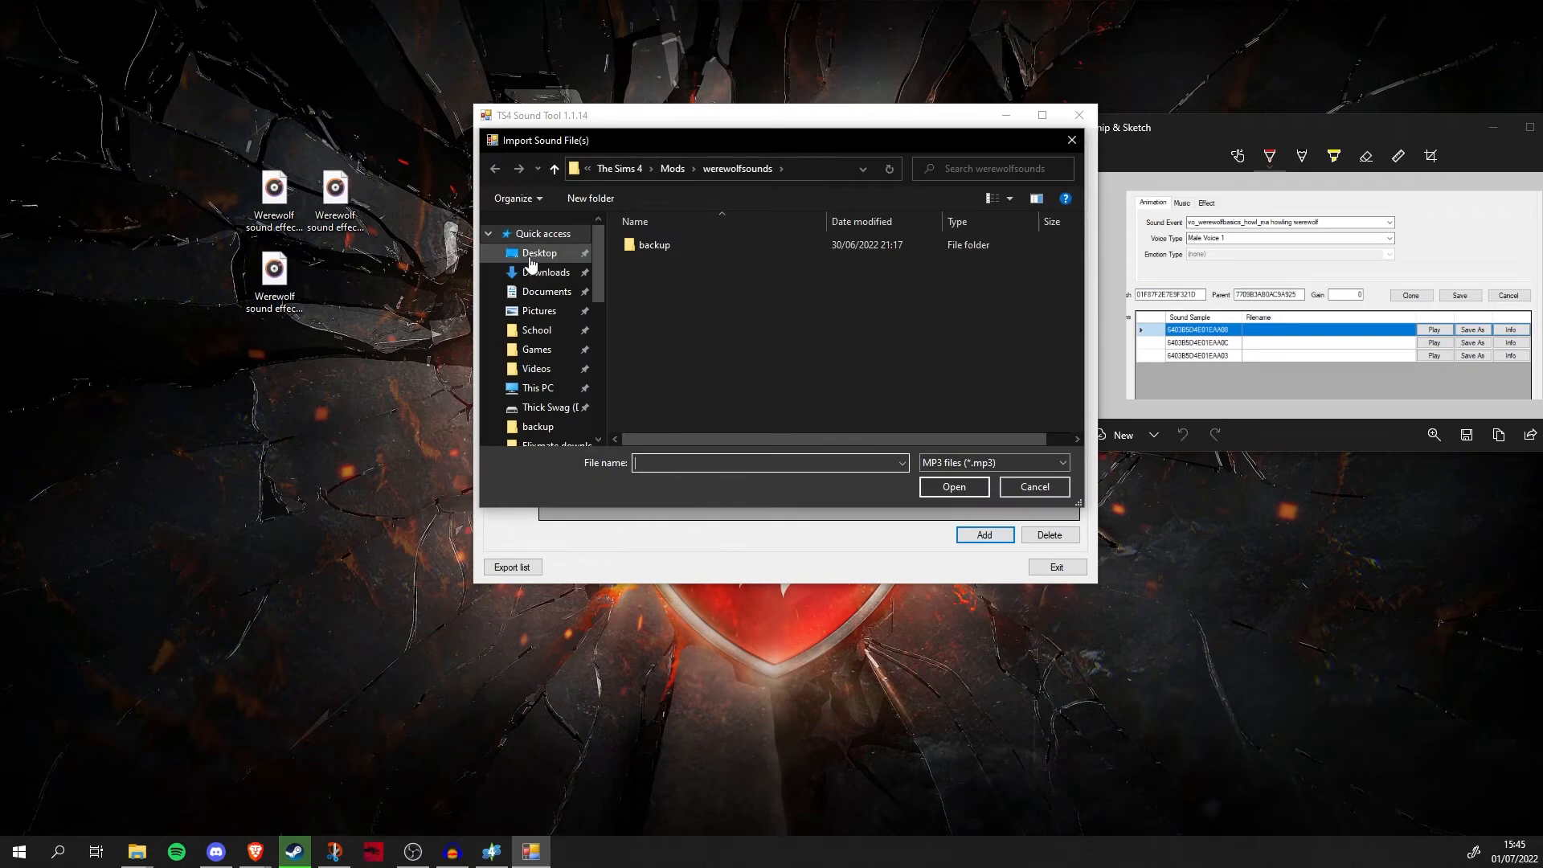
scroll(733, 341, down, 1)
drag(956, 404, 690, 384)
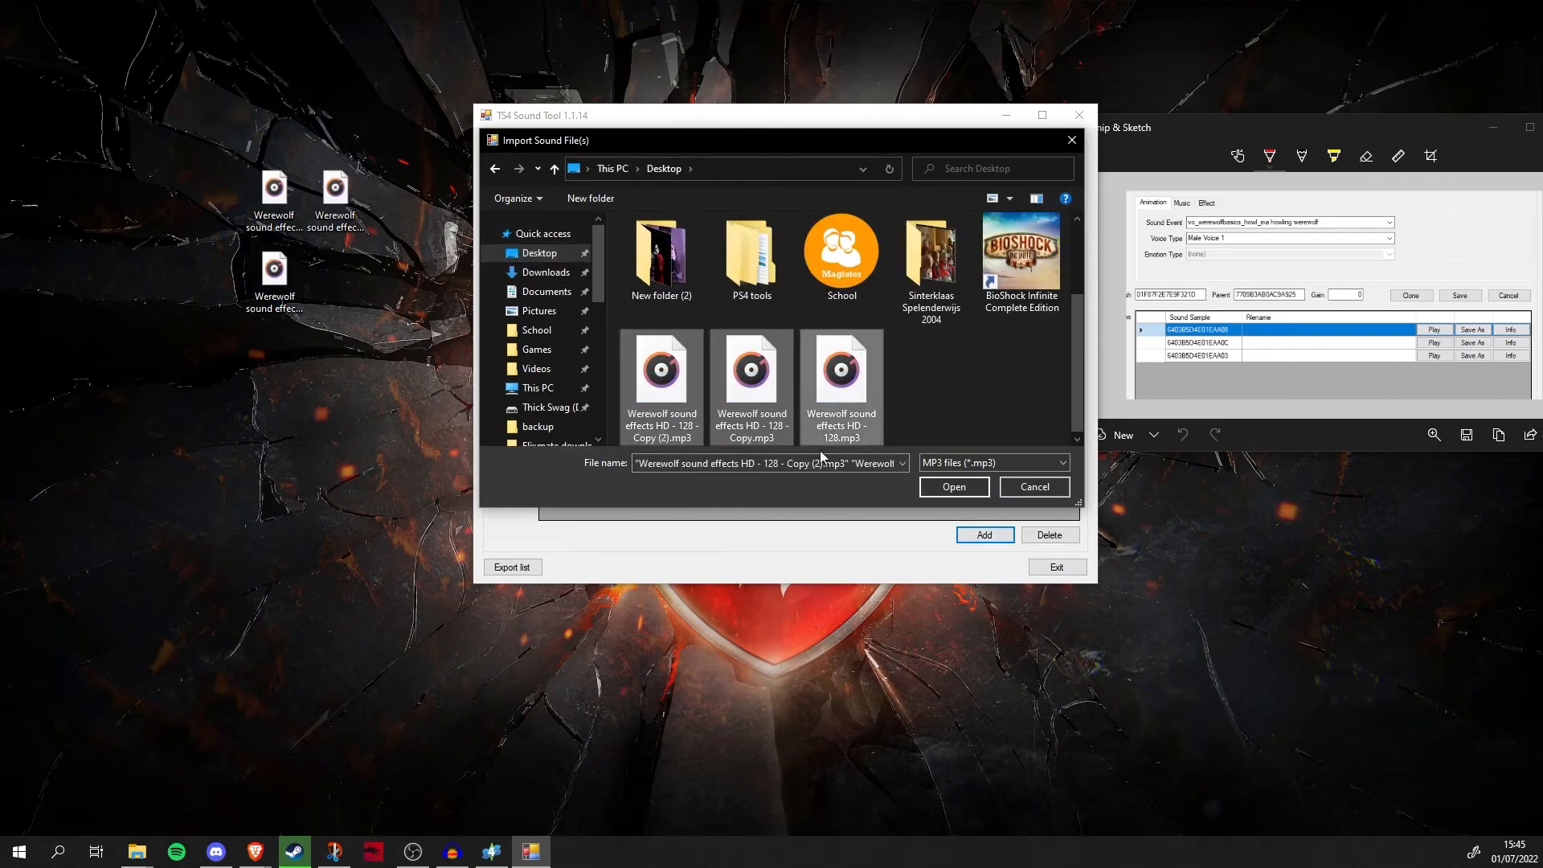
click(955, 492)
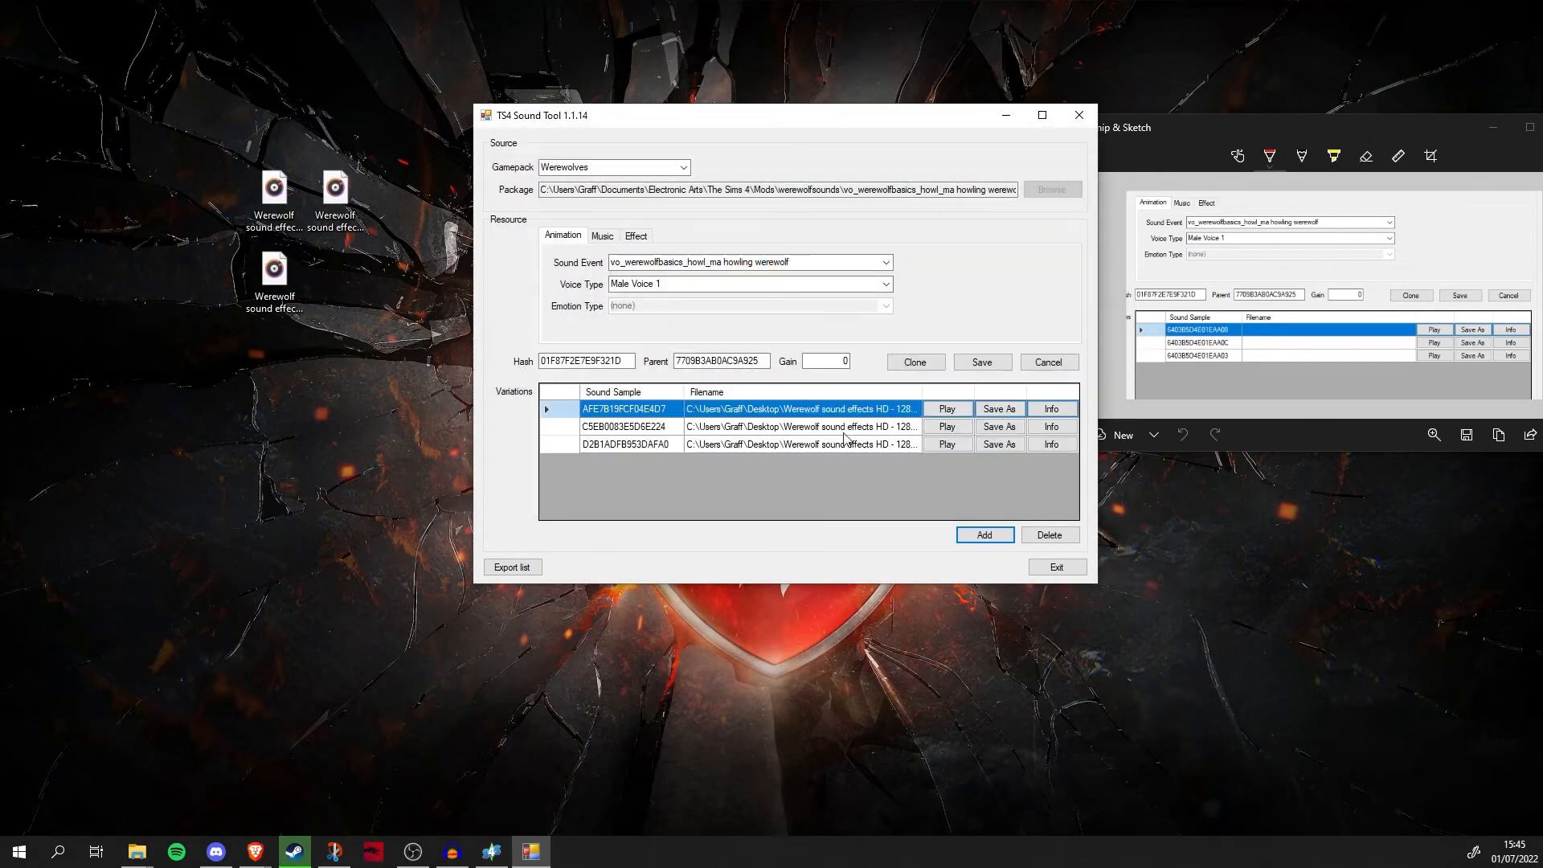
click(948, 409)
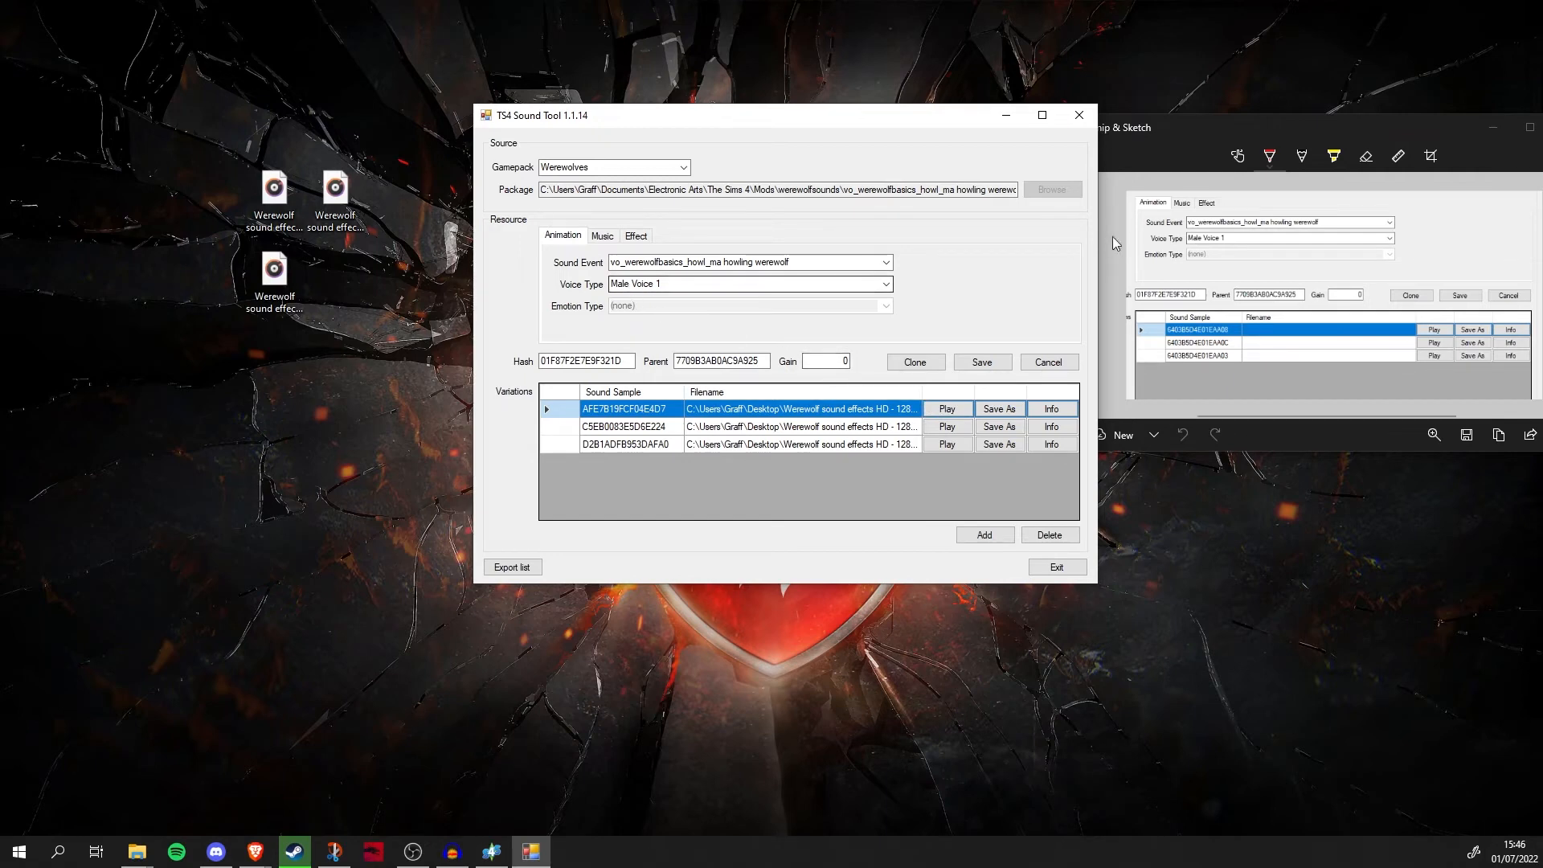
Arrange the sound tool and the screenshot of the original samples side by side, and save the howling werewolf package.
drag(1232, 124, 1214, 122)
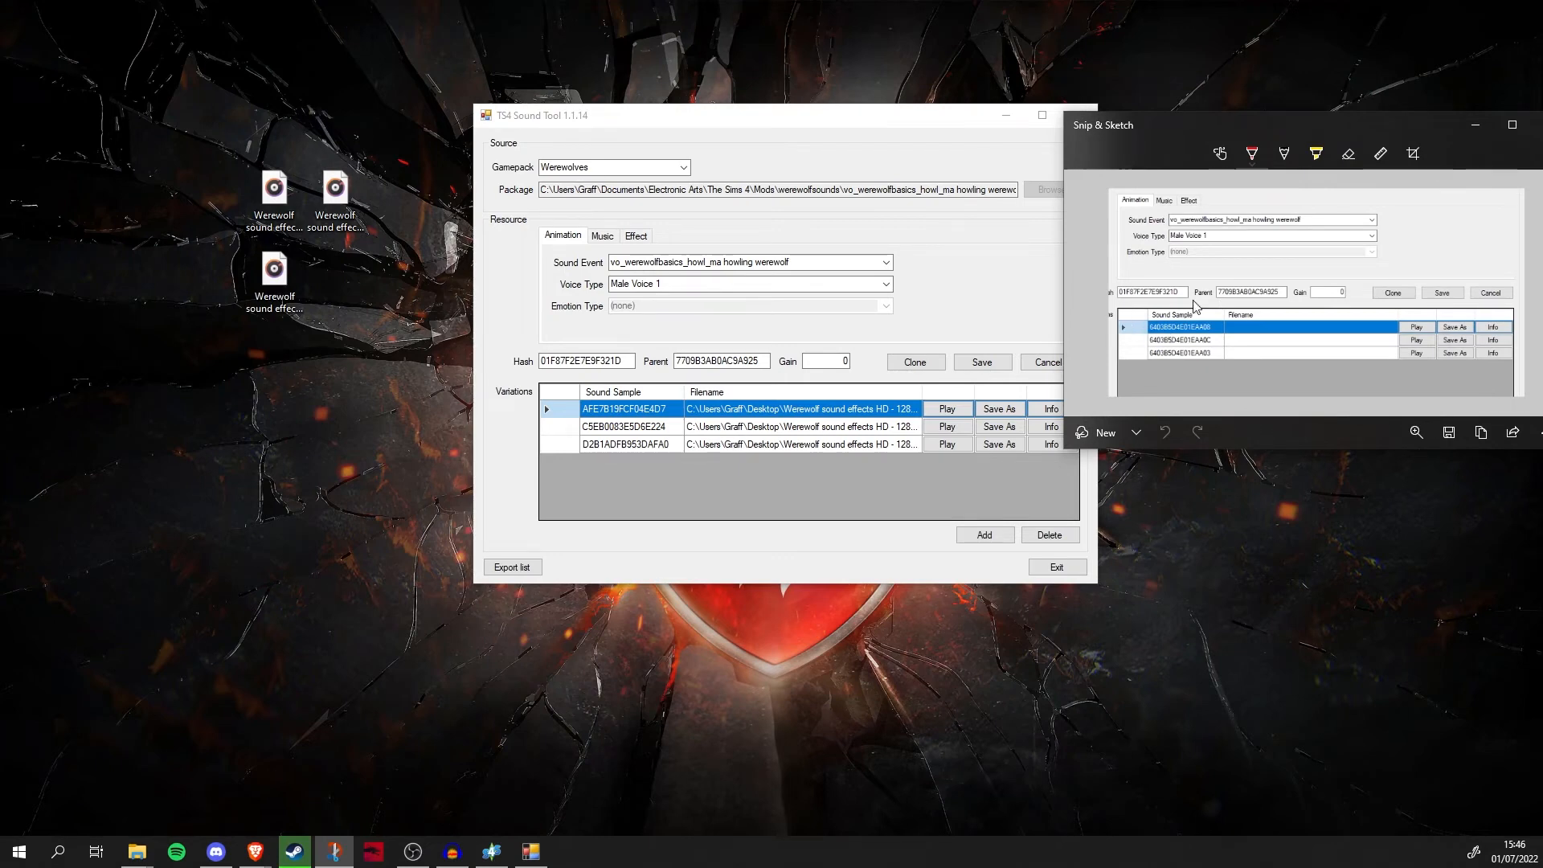
drag(775, 117, 712, 109)
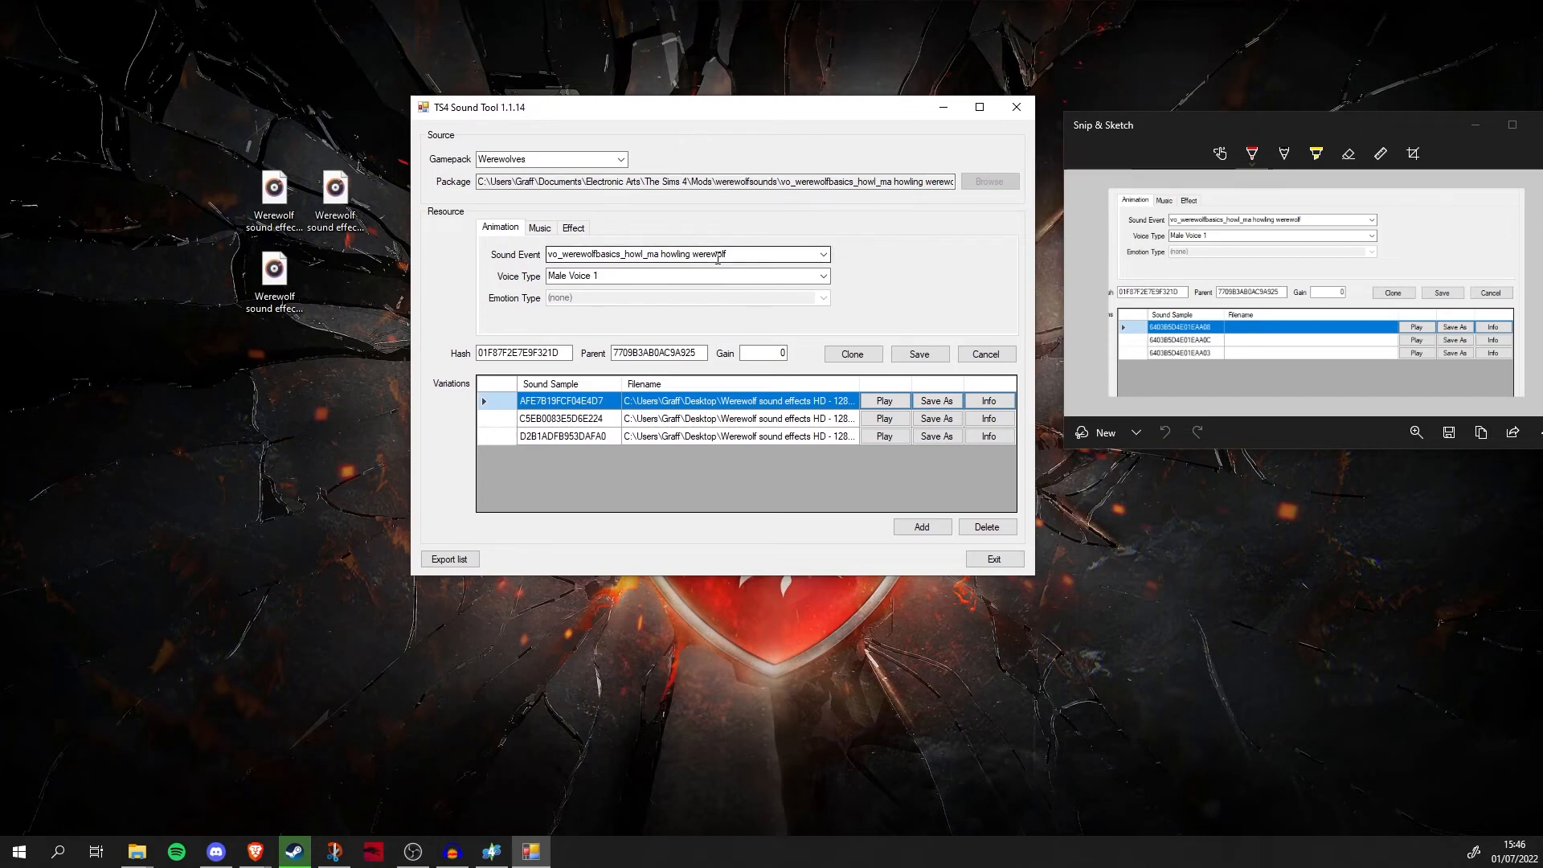
click(929, 366)
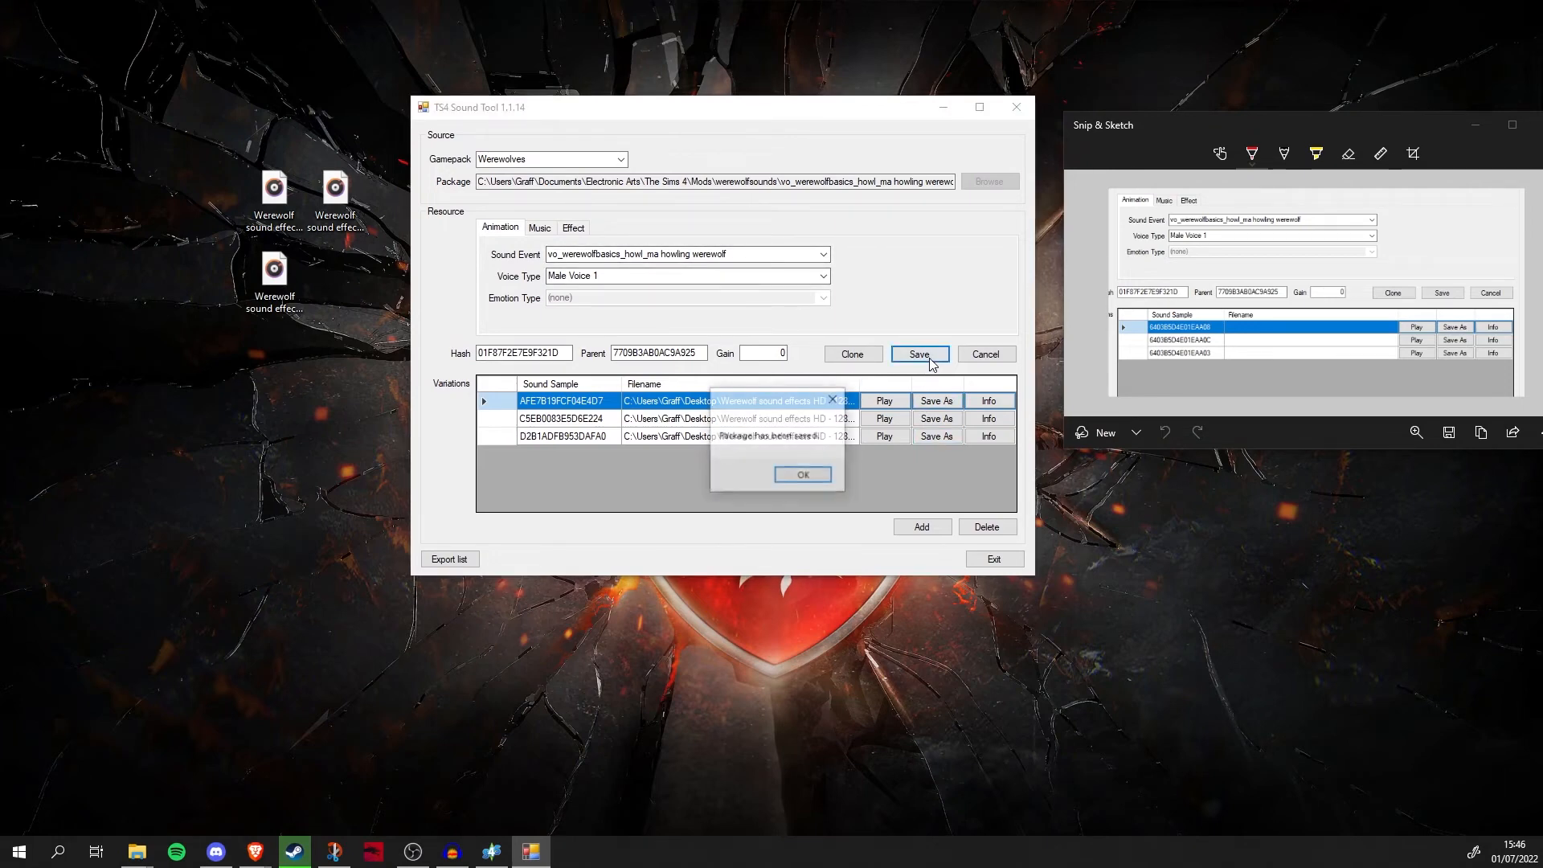
click(802, 476)
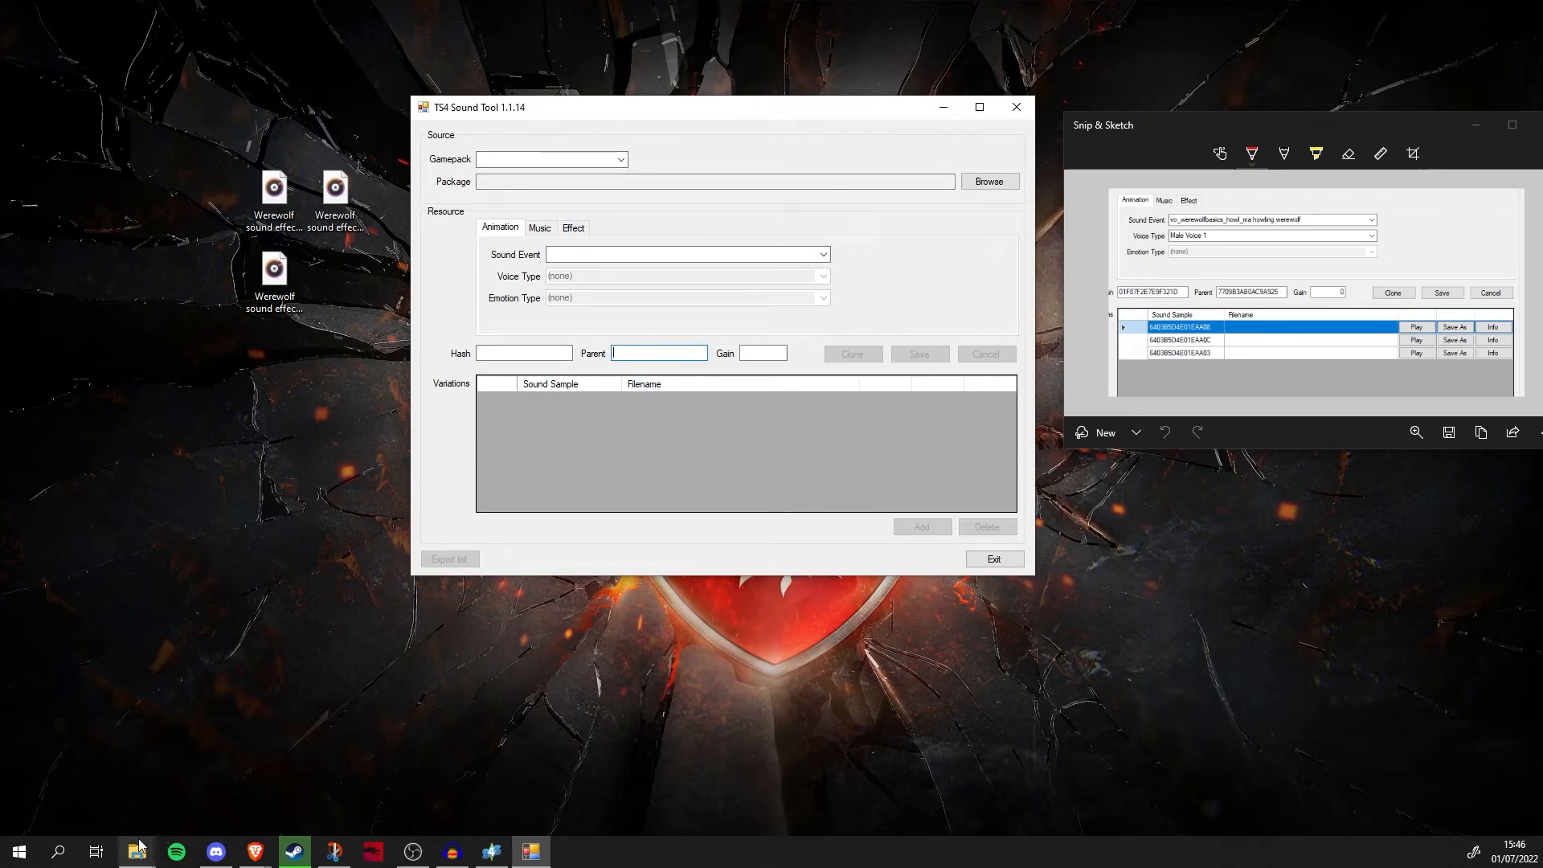
Switch to File Explorer, open Documents > Electronic Arts > The Sims 4 > Mods > werewolfsounds and select vo_werewolfbasics_howl_ma howling werewolf.package.
mouse_move(137, 850)
click(244, 782)
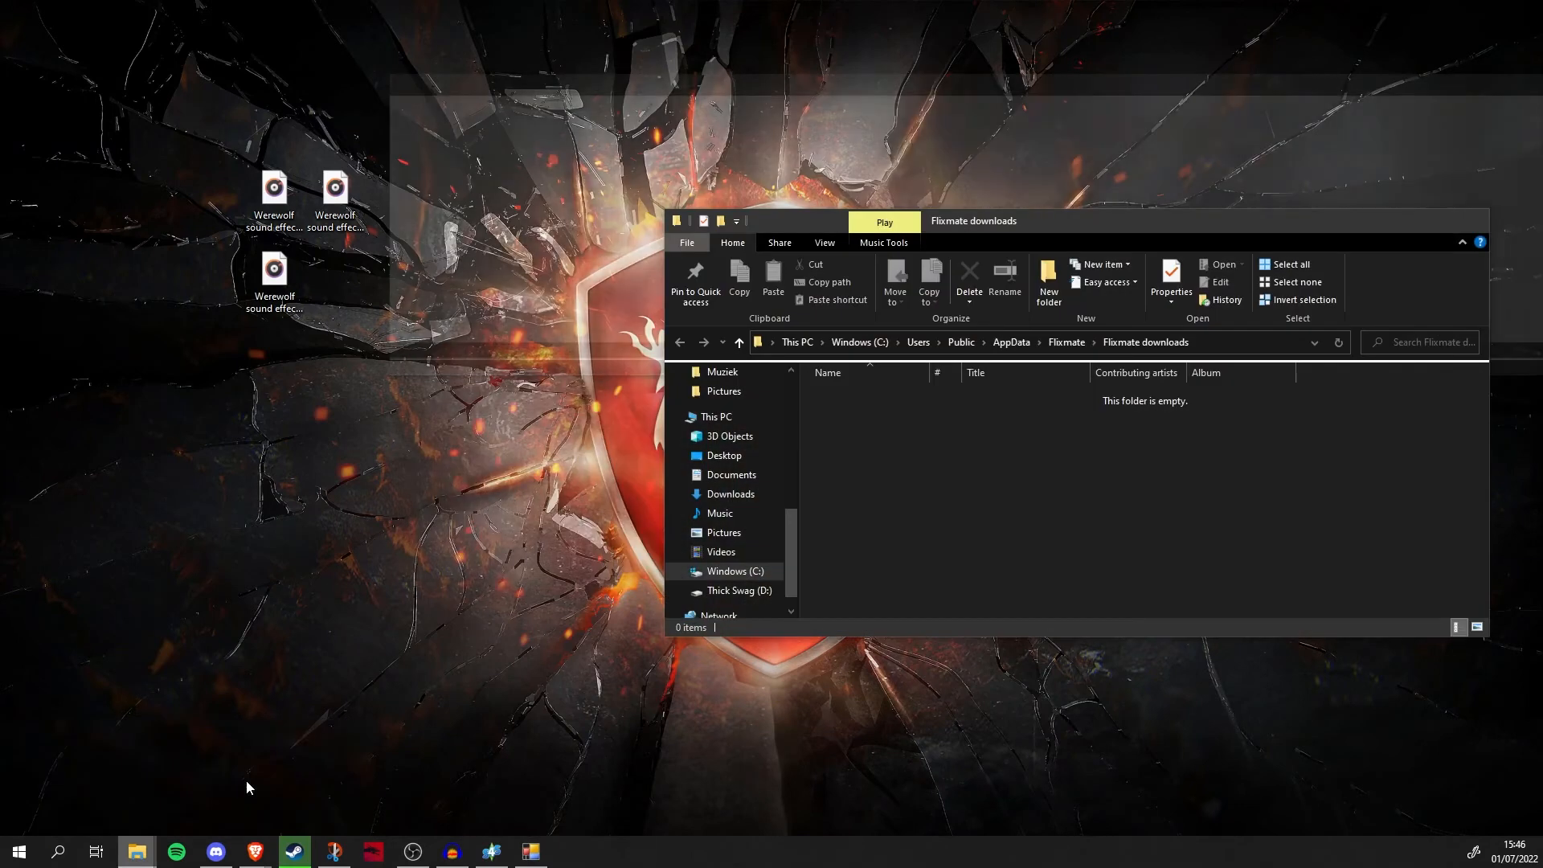
scroll(740, 503, up, 2)
scroll(740, 504, up, 5)
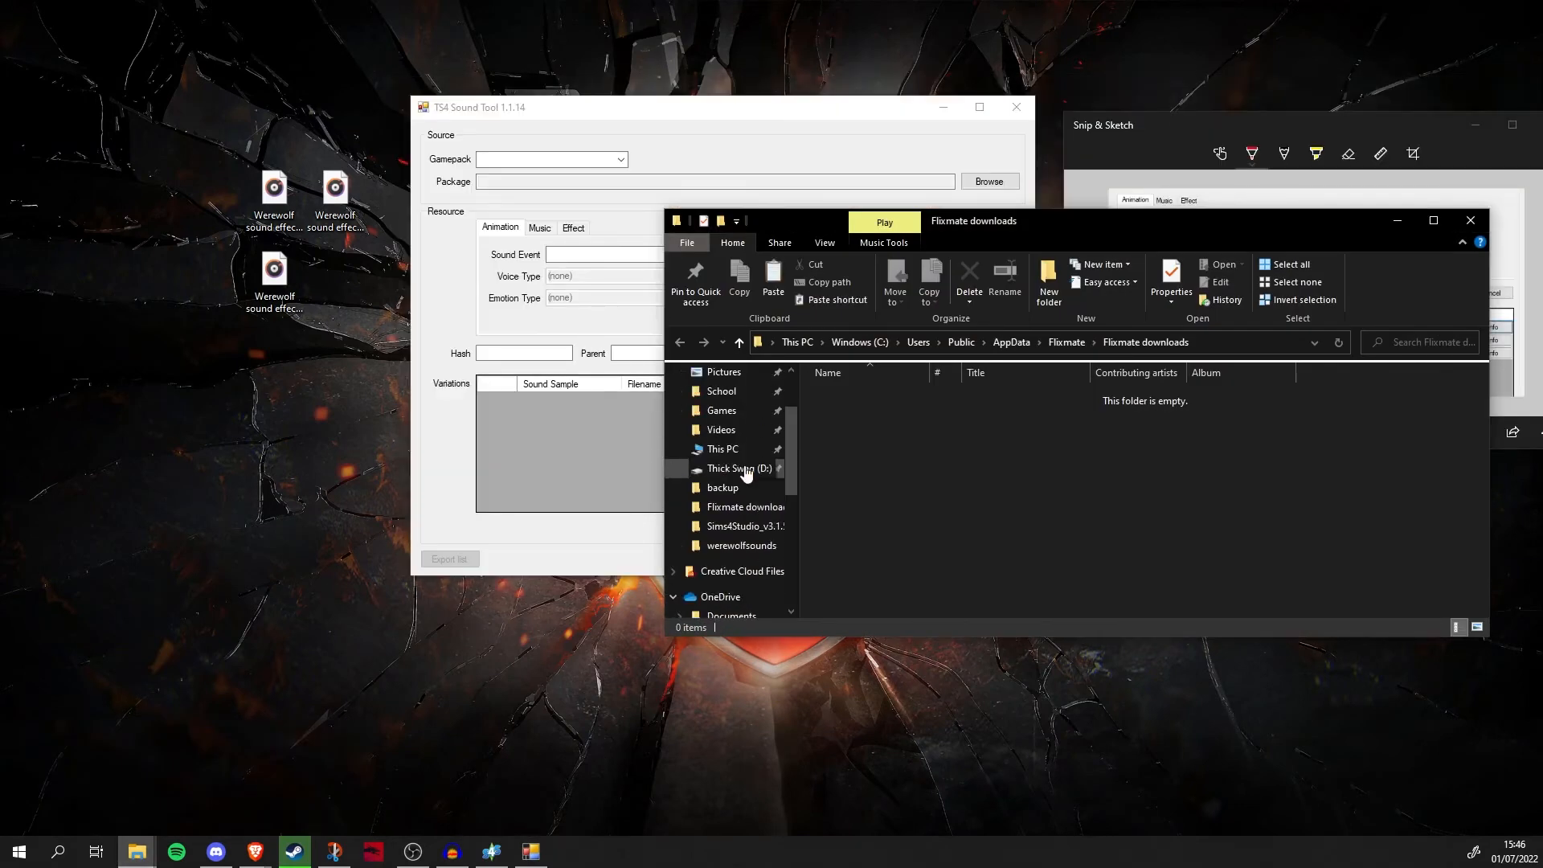
click(732, 442)
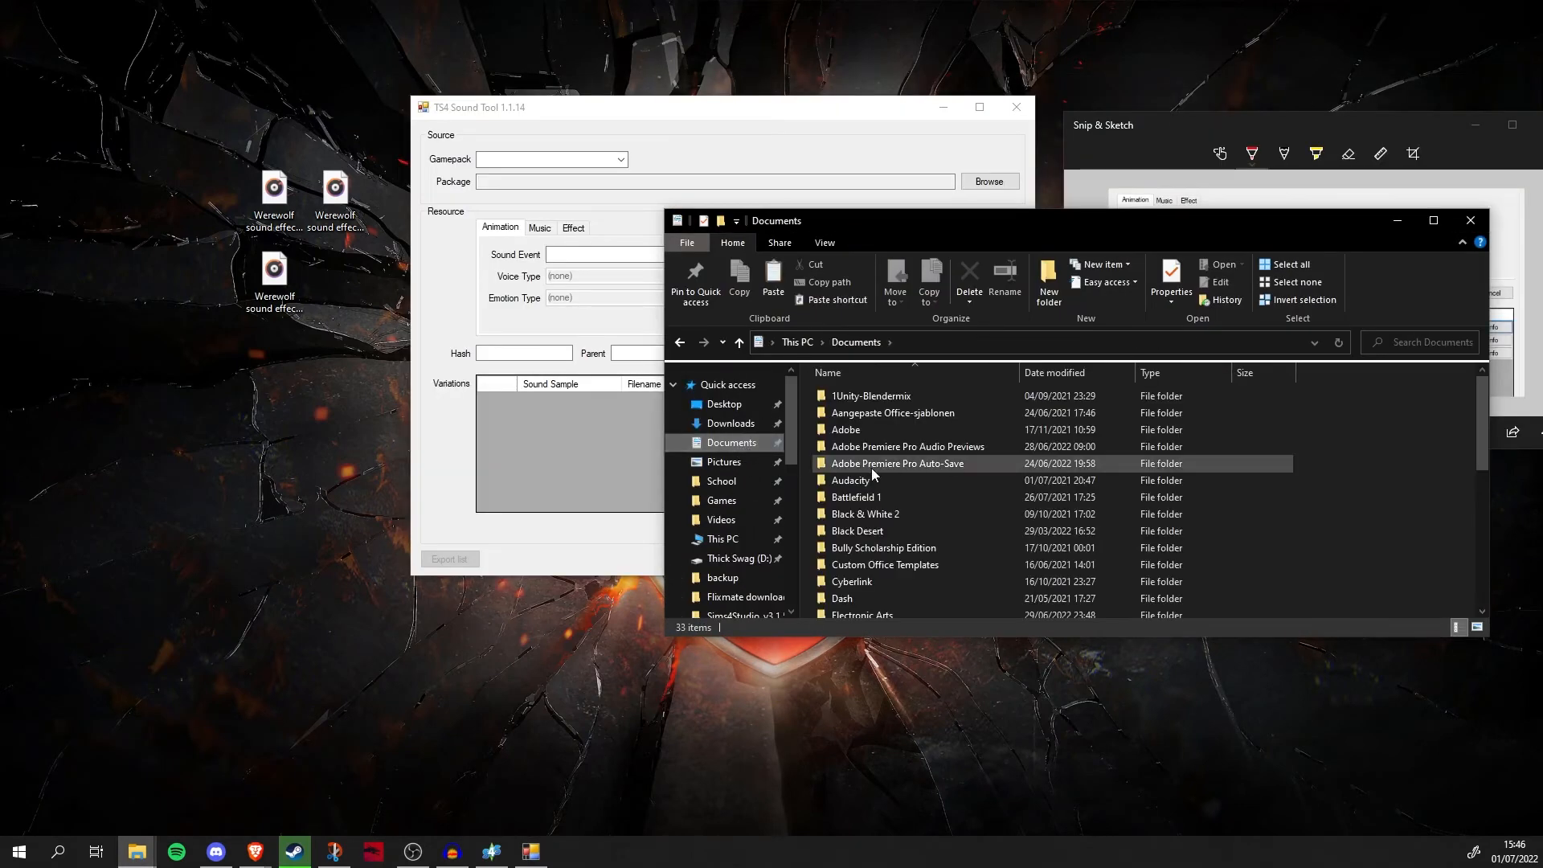
scroll(852, 466, down, 3)
double_click(879, 475)
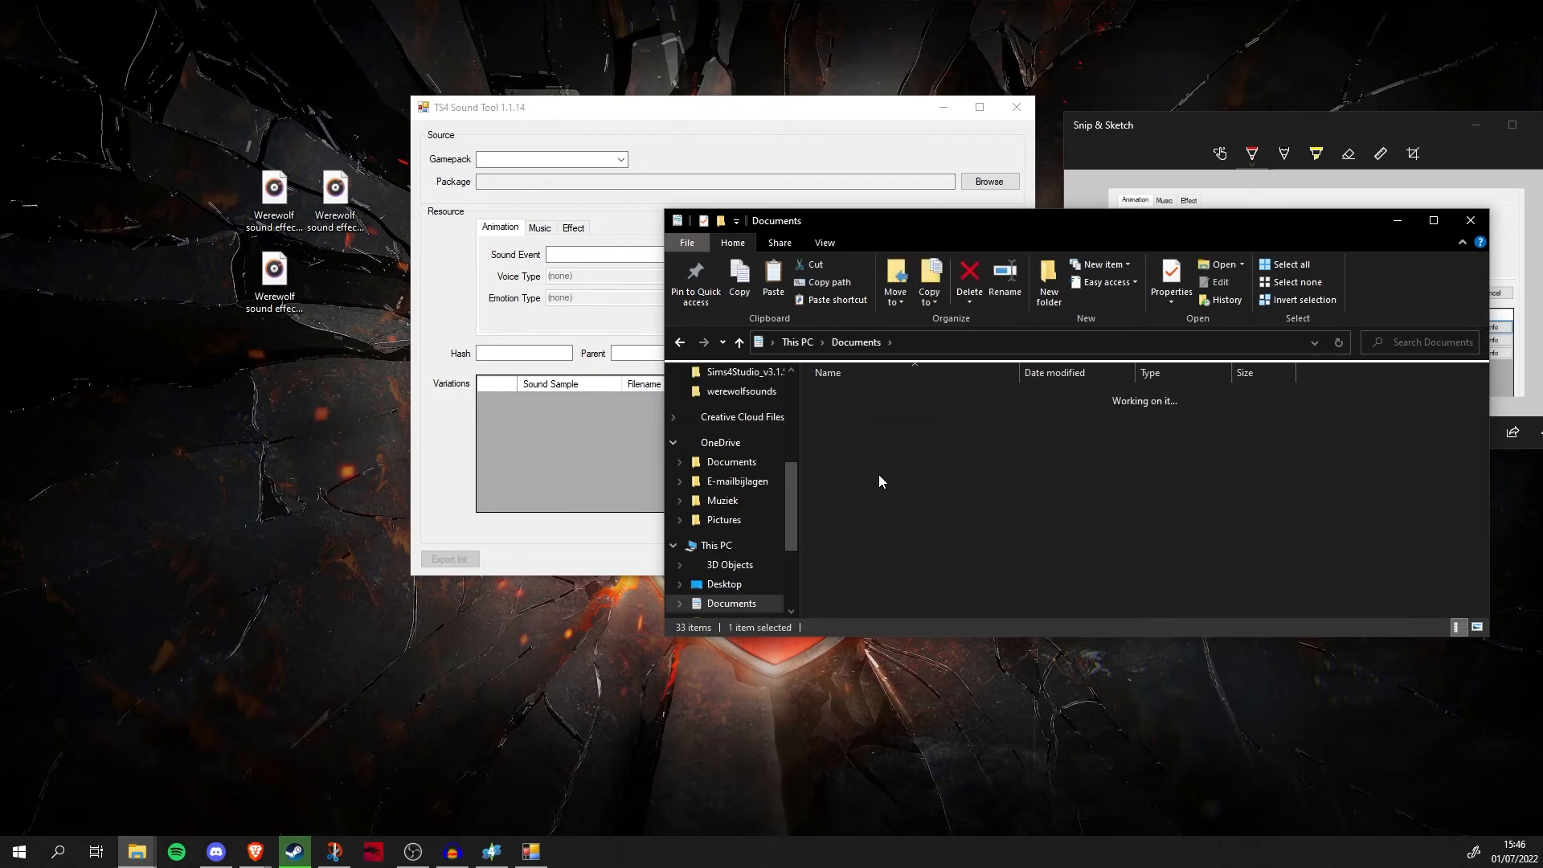
double_click(885, 411)
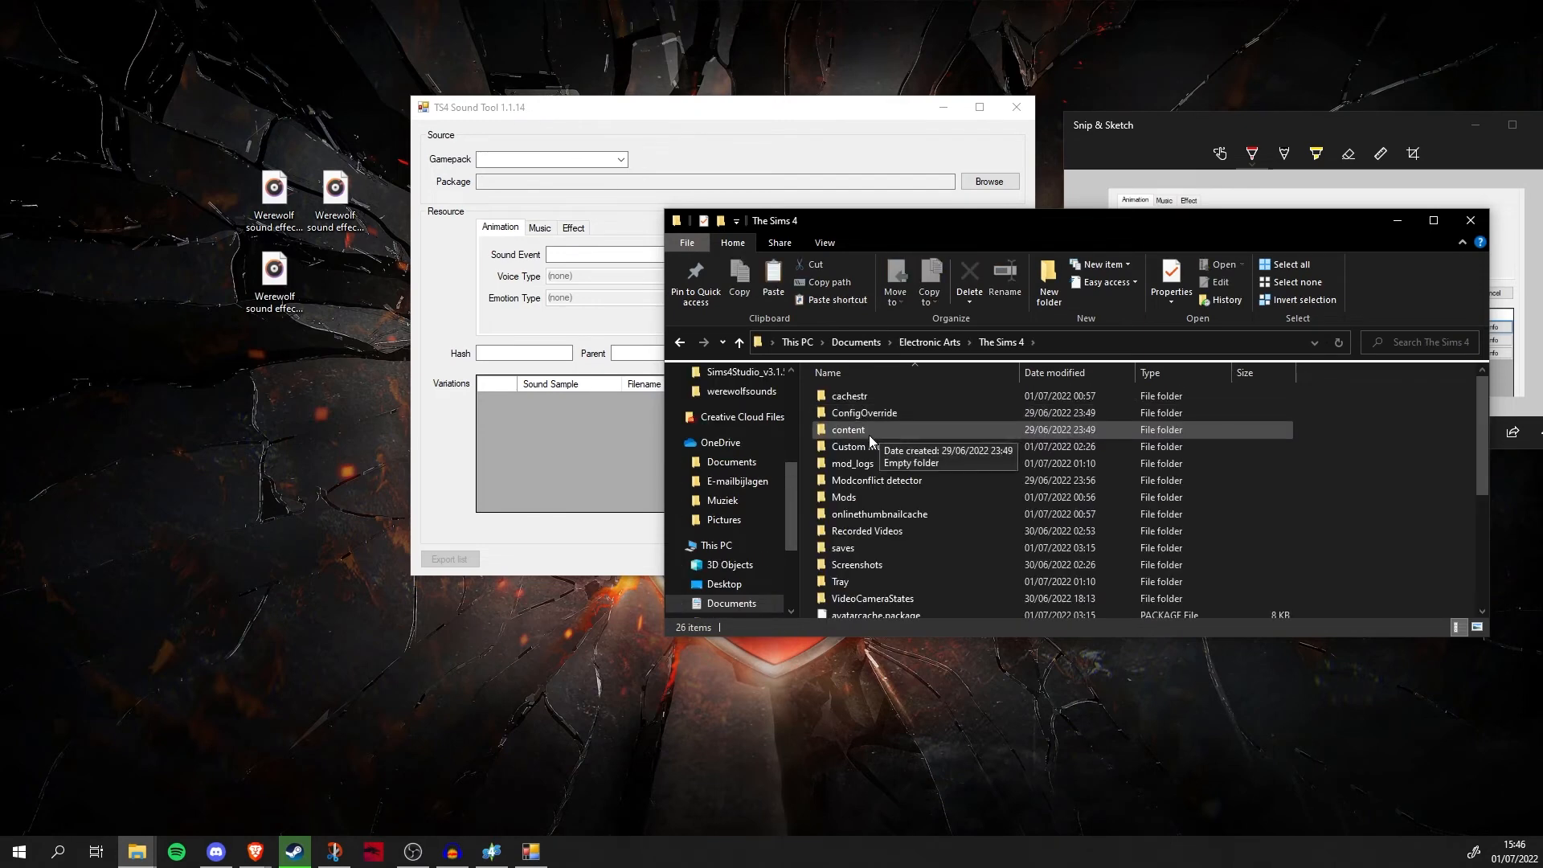
double_click(866, 496)
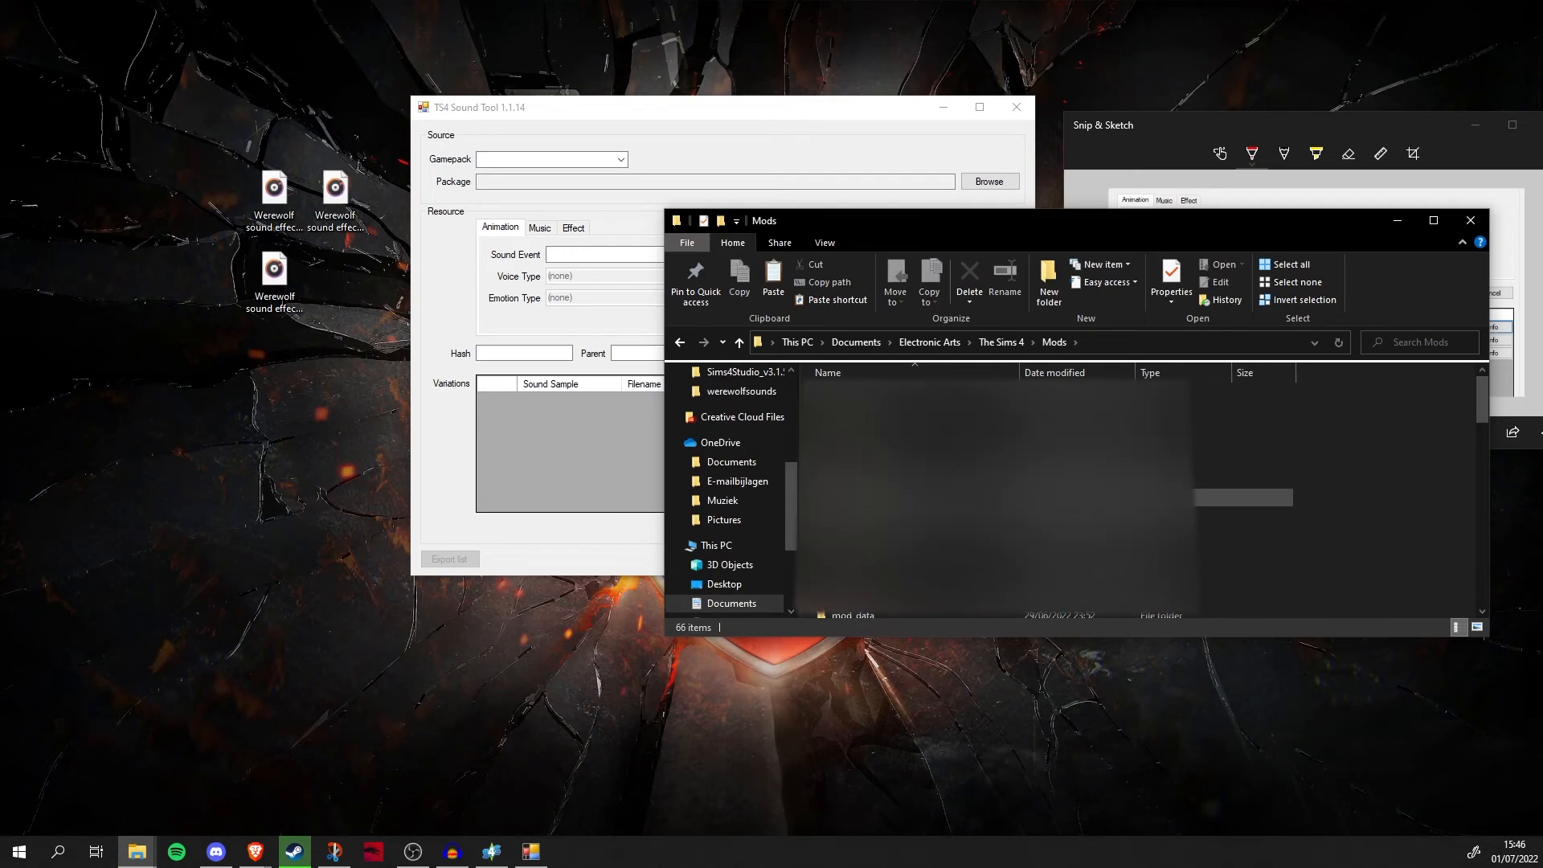
scroll(884, 555, down, 1)
double_click(884, 576)
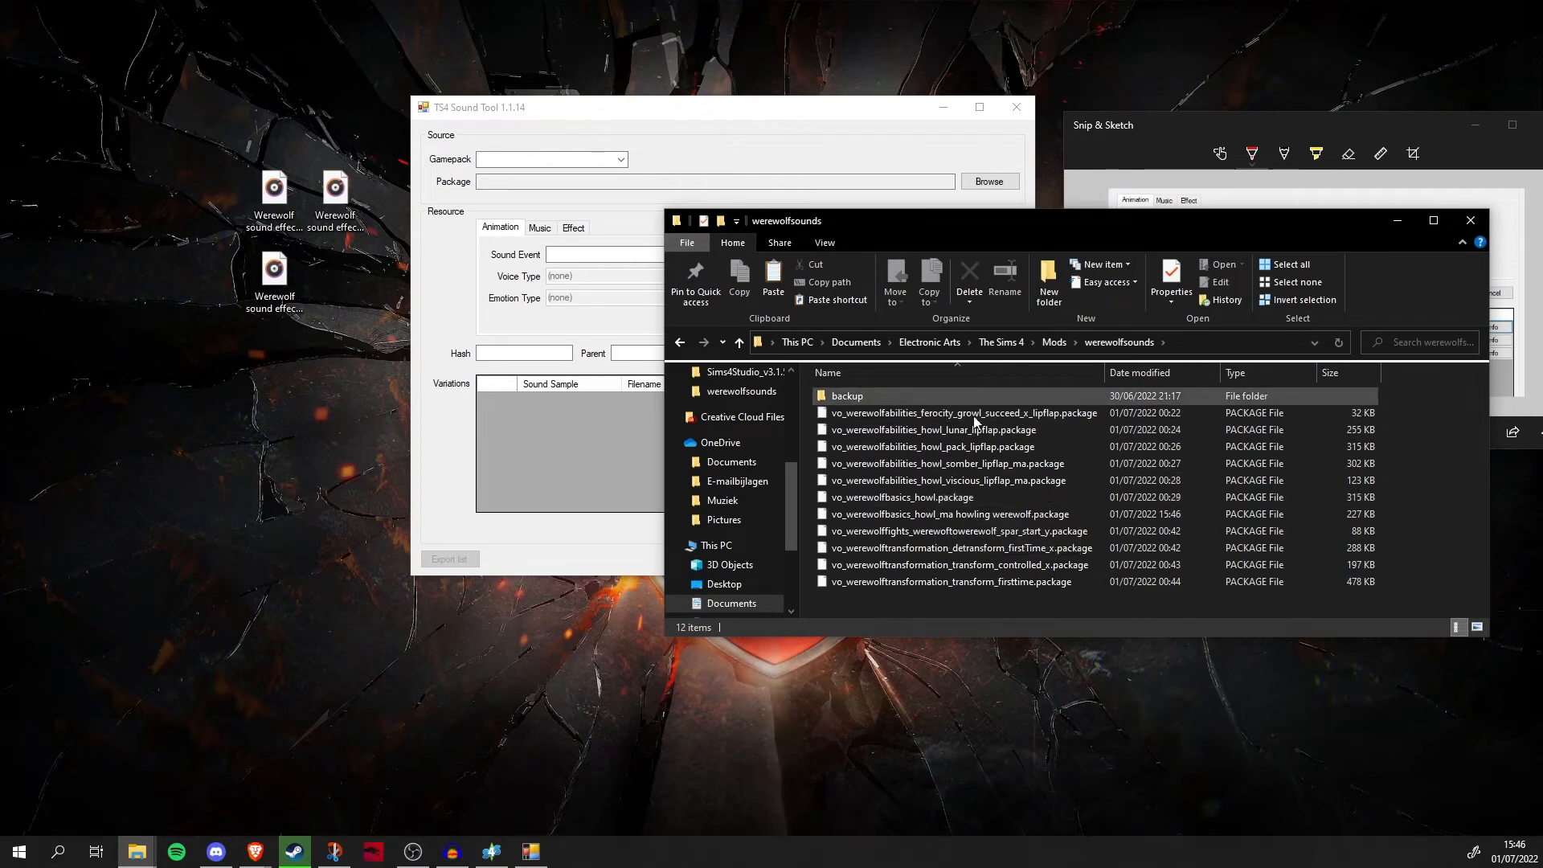
click(970, 514)
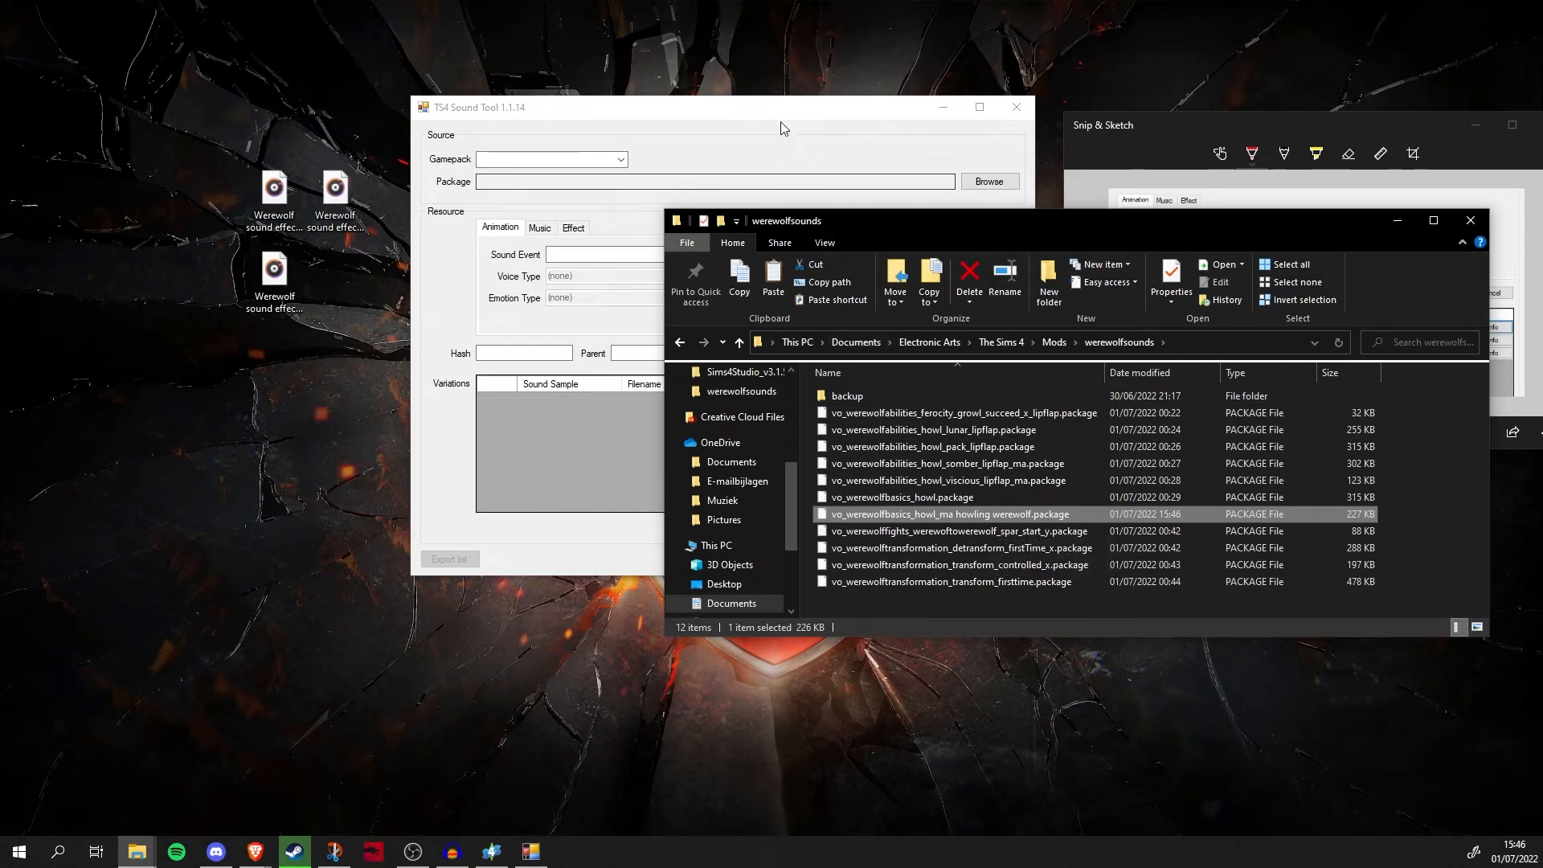
Minimize TS4 Sound Tool, switch to Sims 4 Studio and open vo_werewolfbasics_howl_ma howling werewolf.package as a project.
click(944, 107)
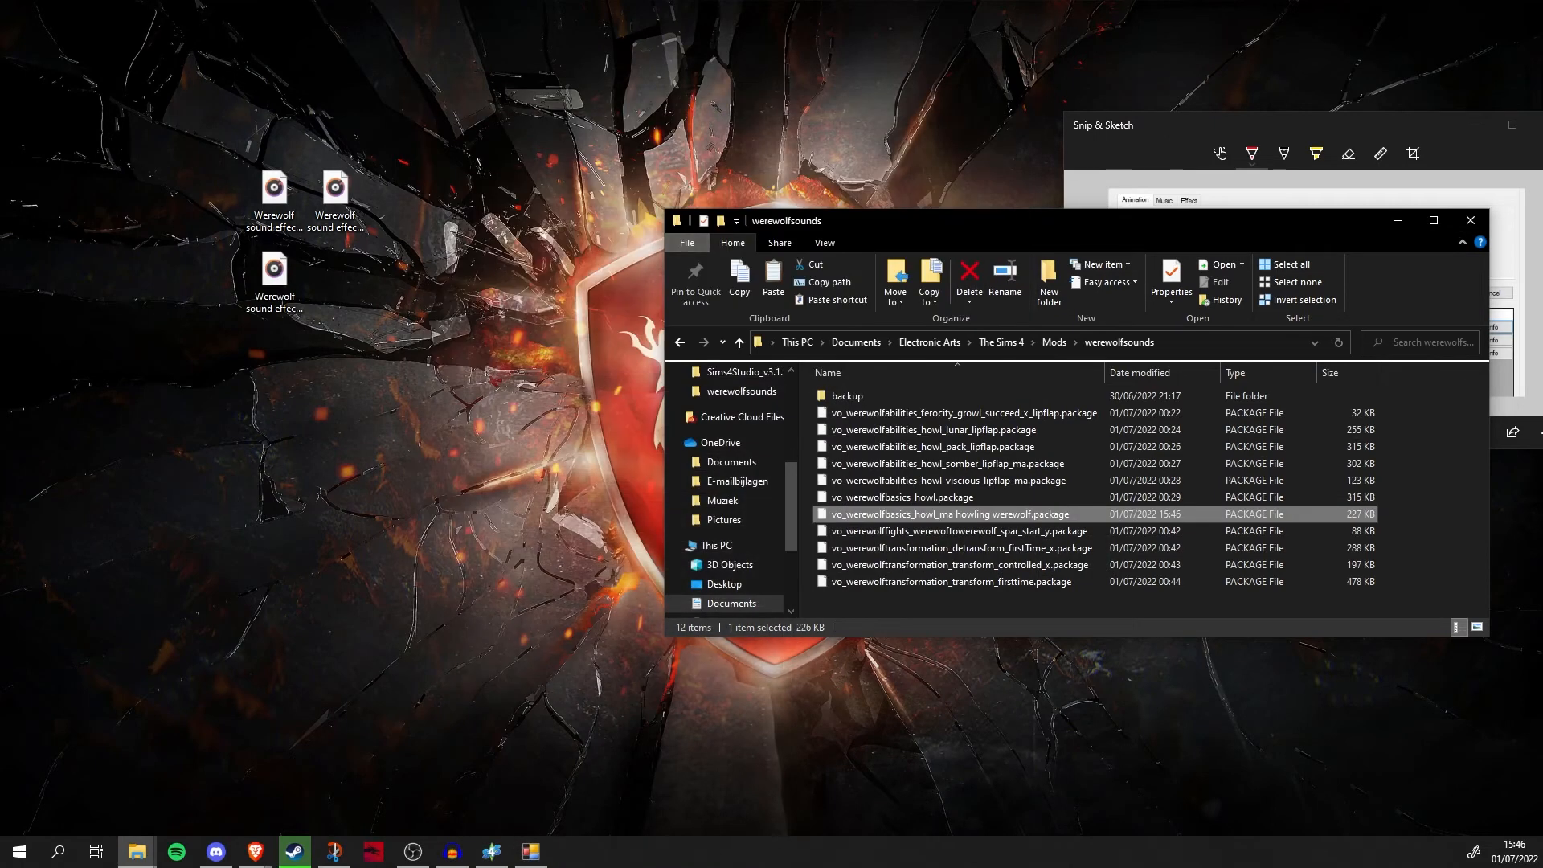
click(492, 851)
drag(512, 131, 354, 95)
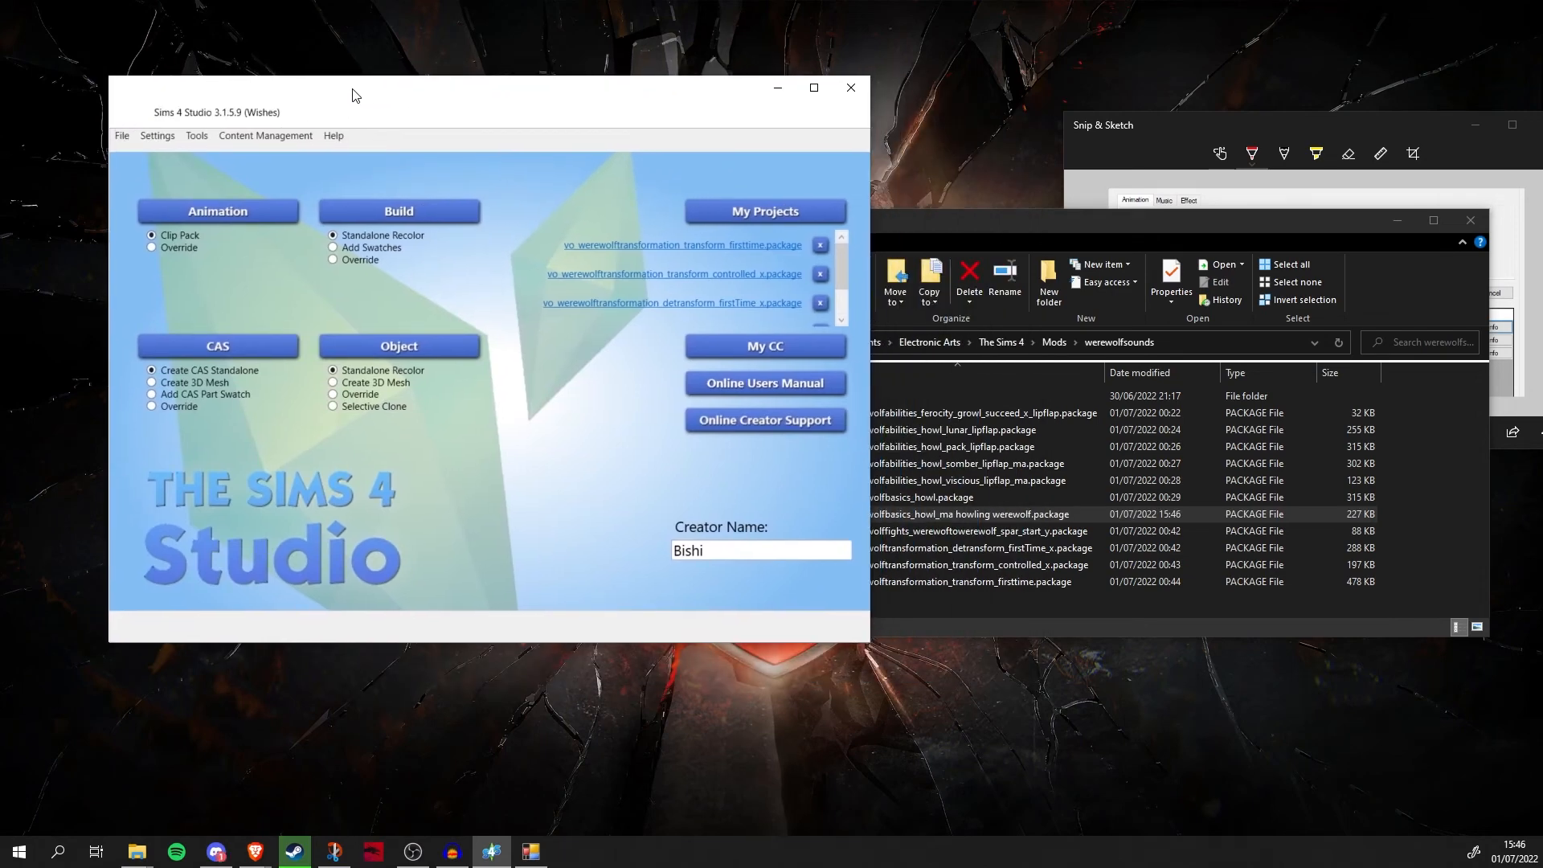
click(746, 212)
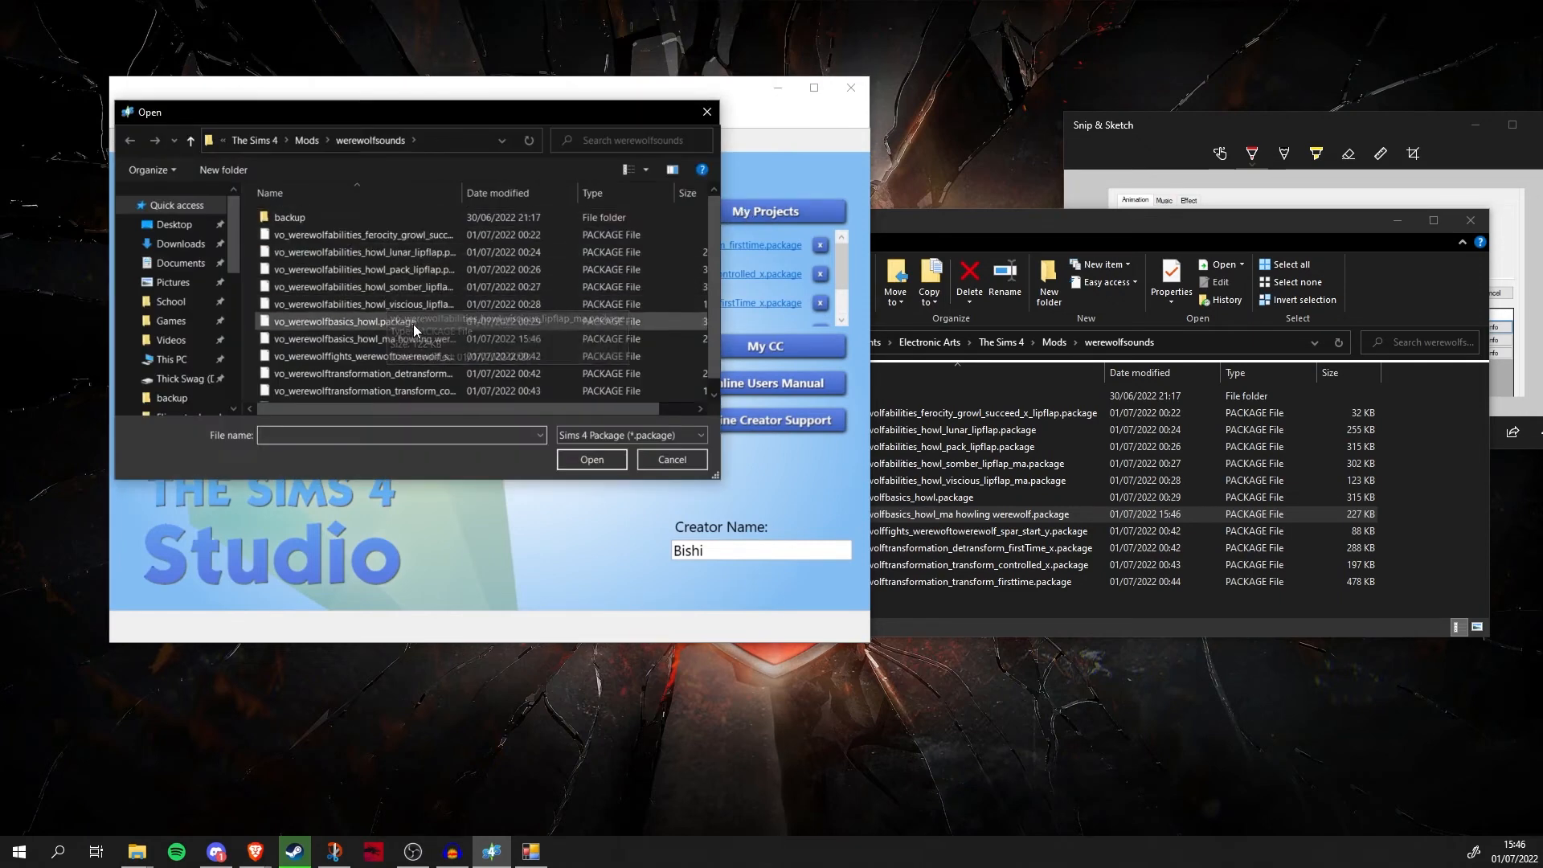
click(431, 342)
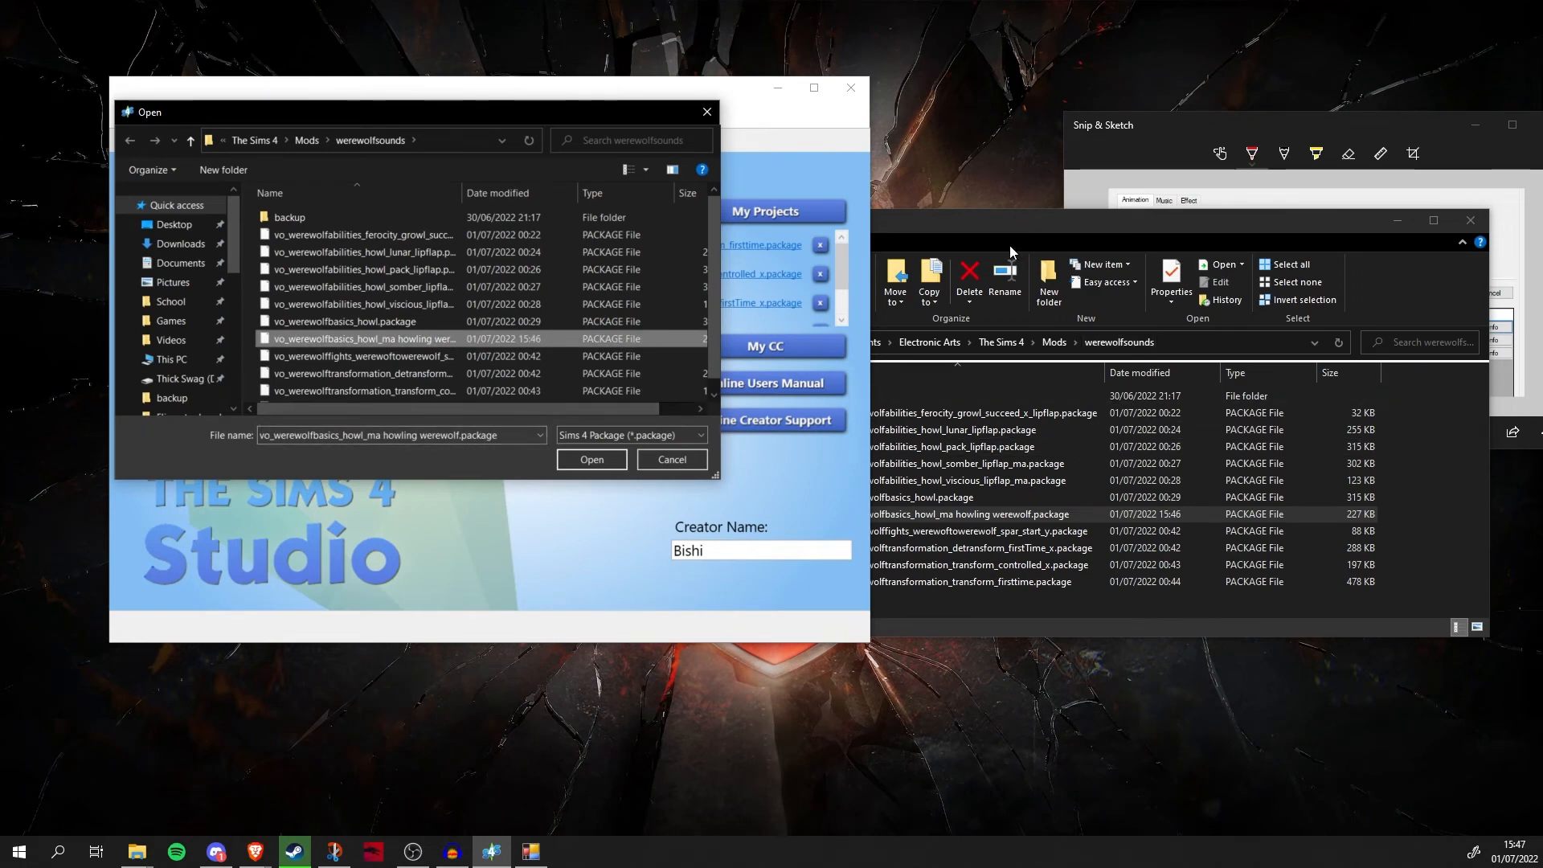
click(605, 458)
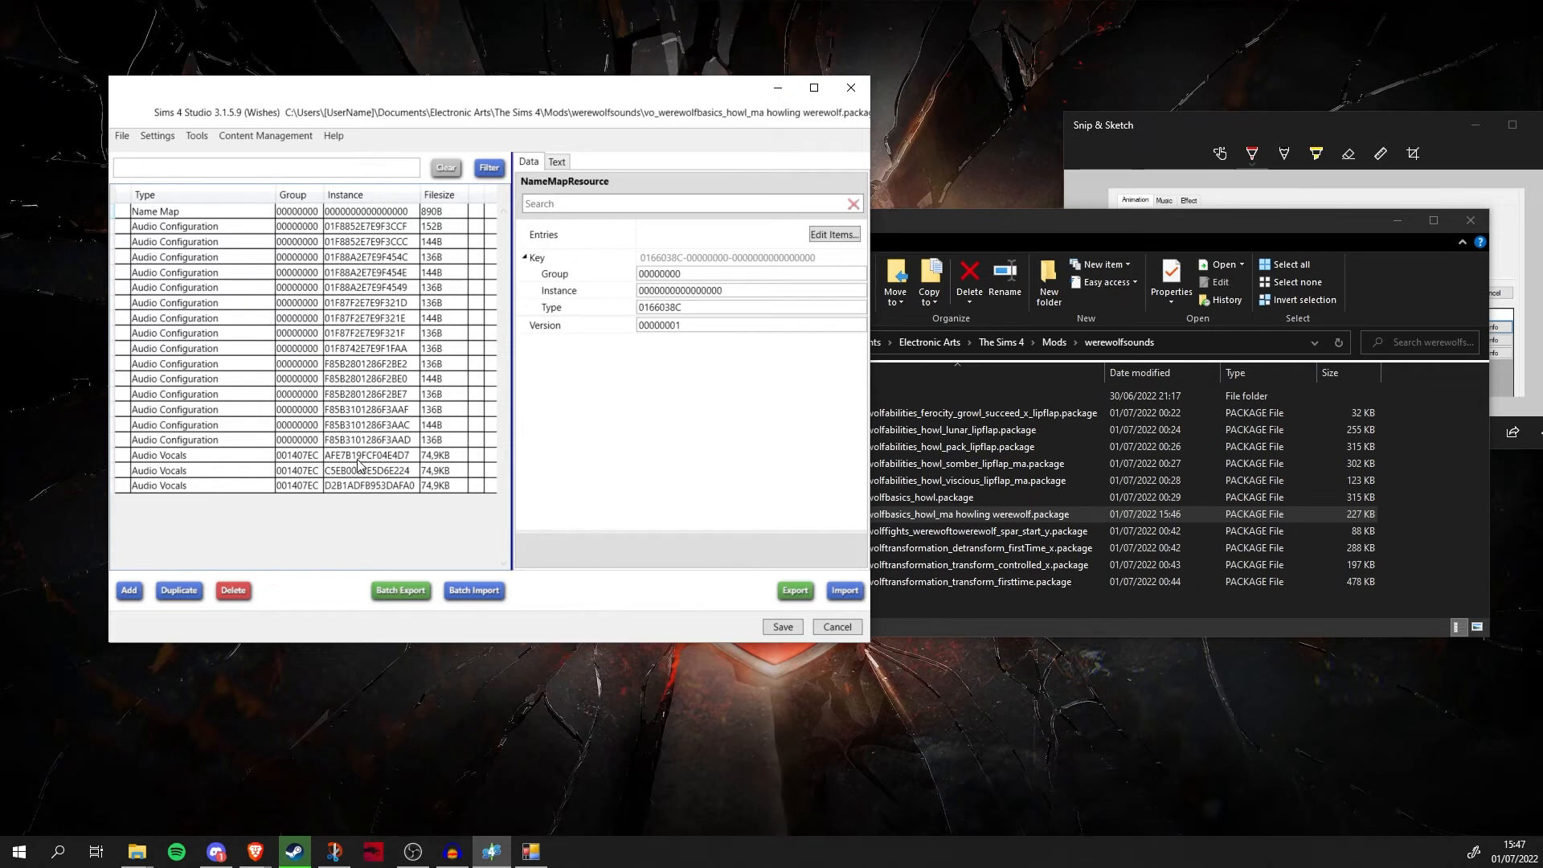
Select the first Audio Vocals resource and place the enlarged Snip & Sketch screenshot of the original sample IDs beside its key data.
click(208, 456)
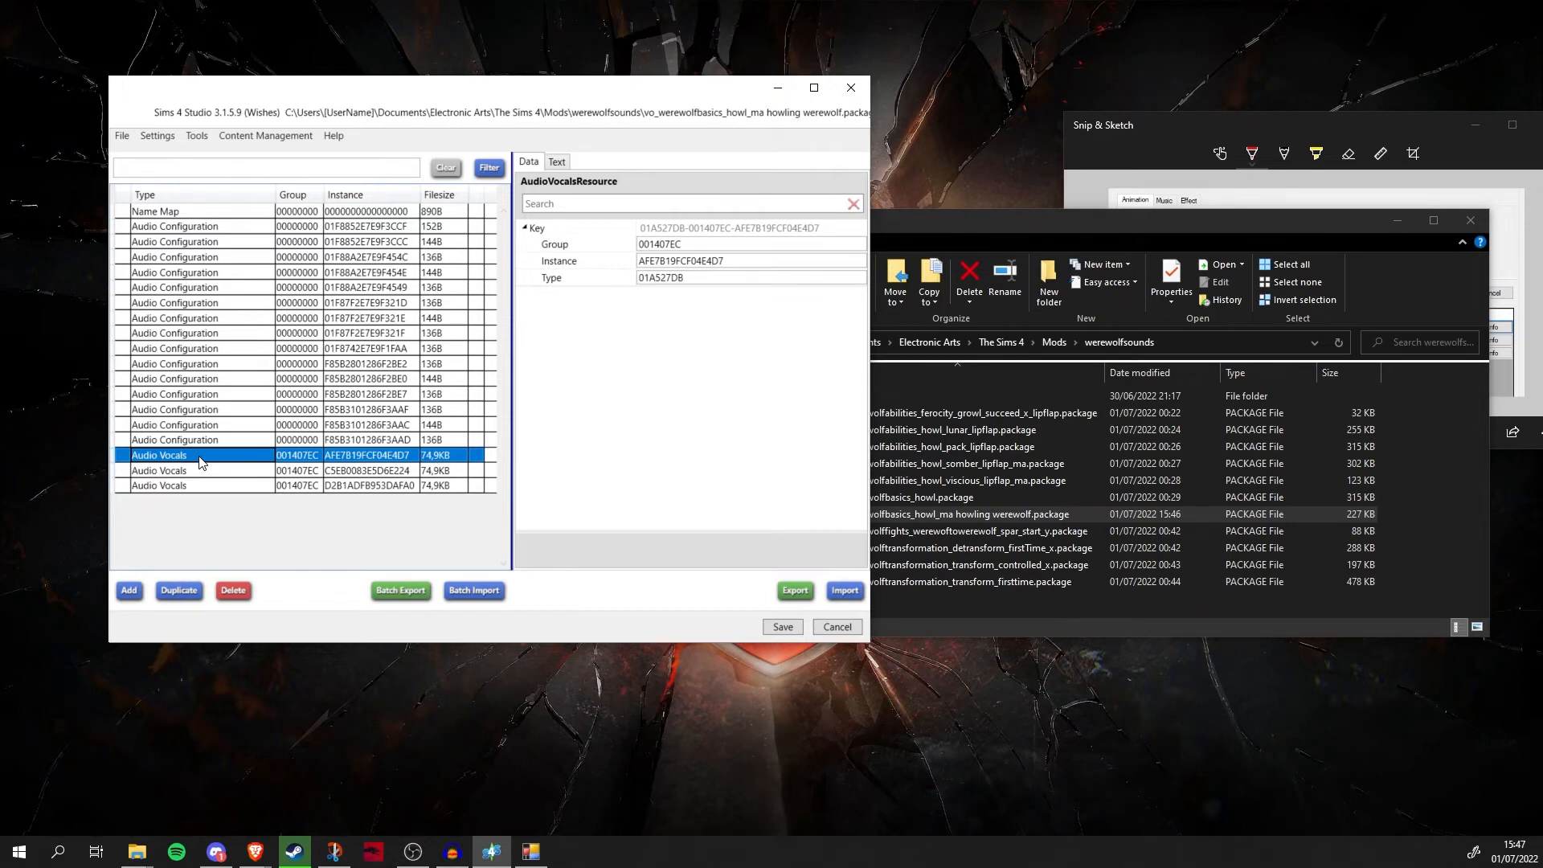
click(689, 277)
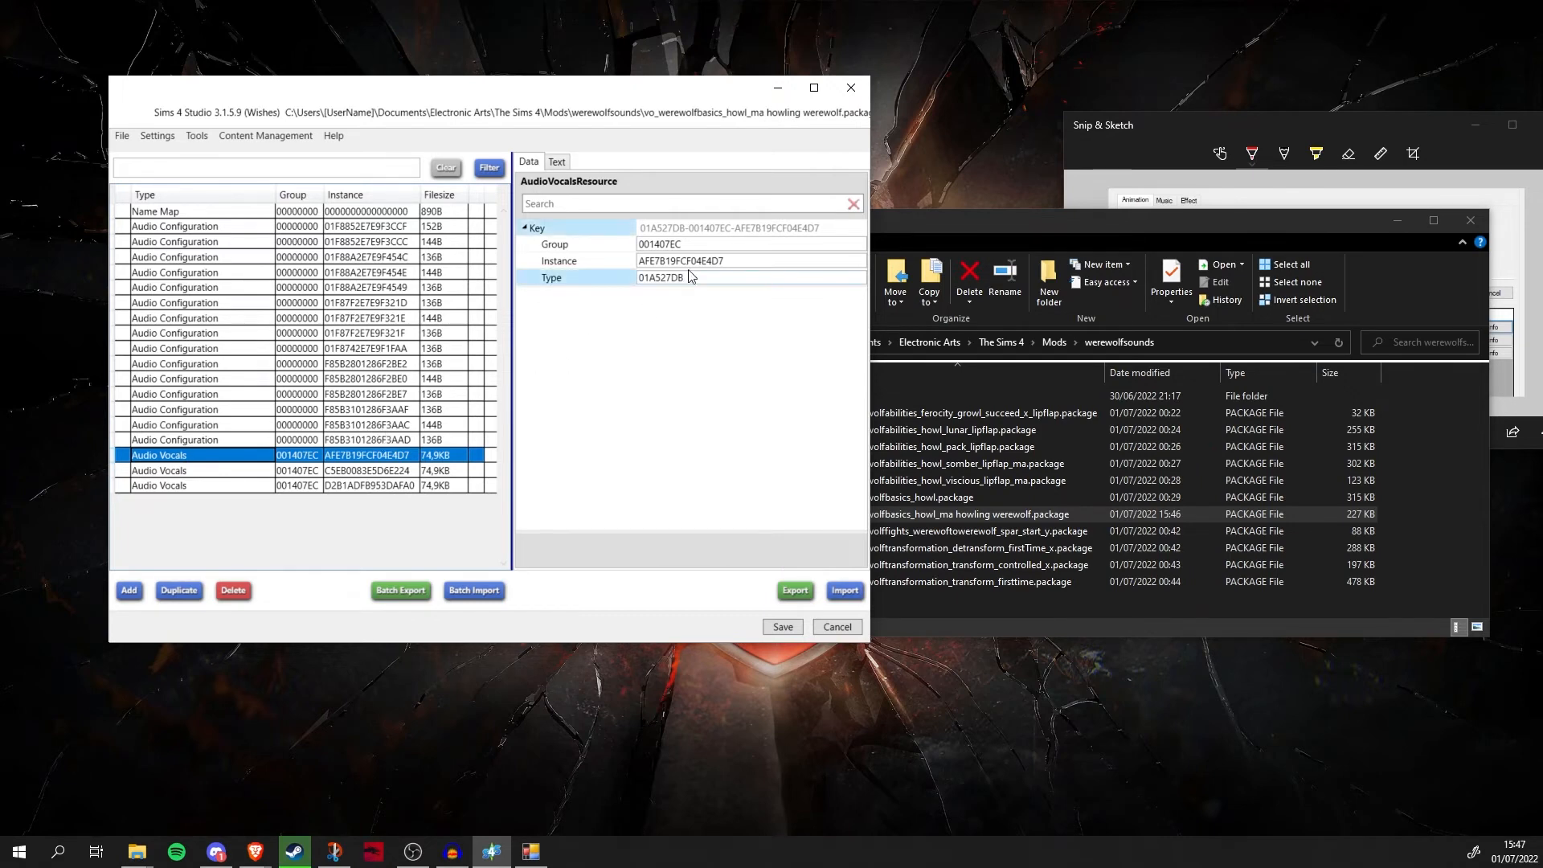
mouse_move(1160, 119)
mouse_down()
mouse_move(825, 86)
mouse_move(827, 67)
mouse_up()
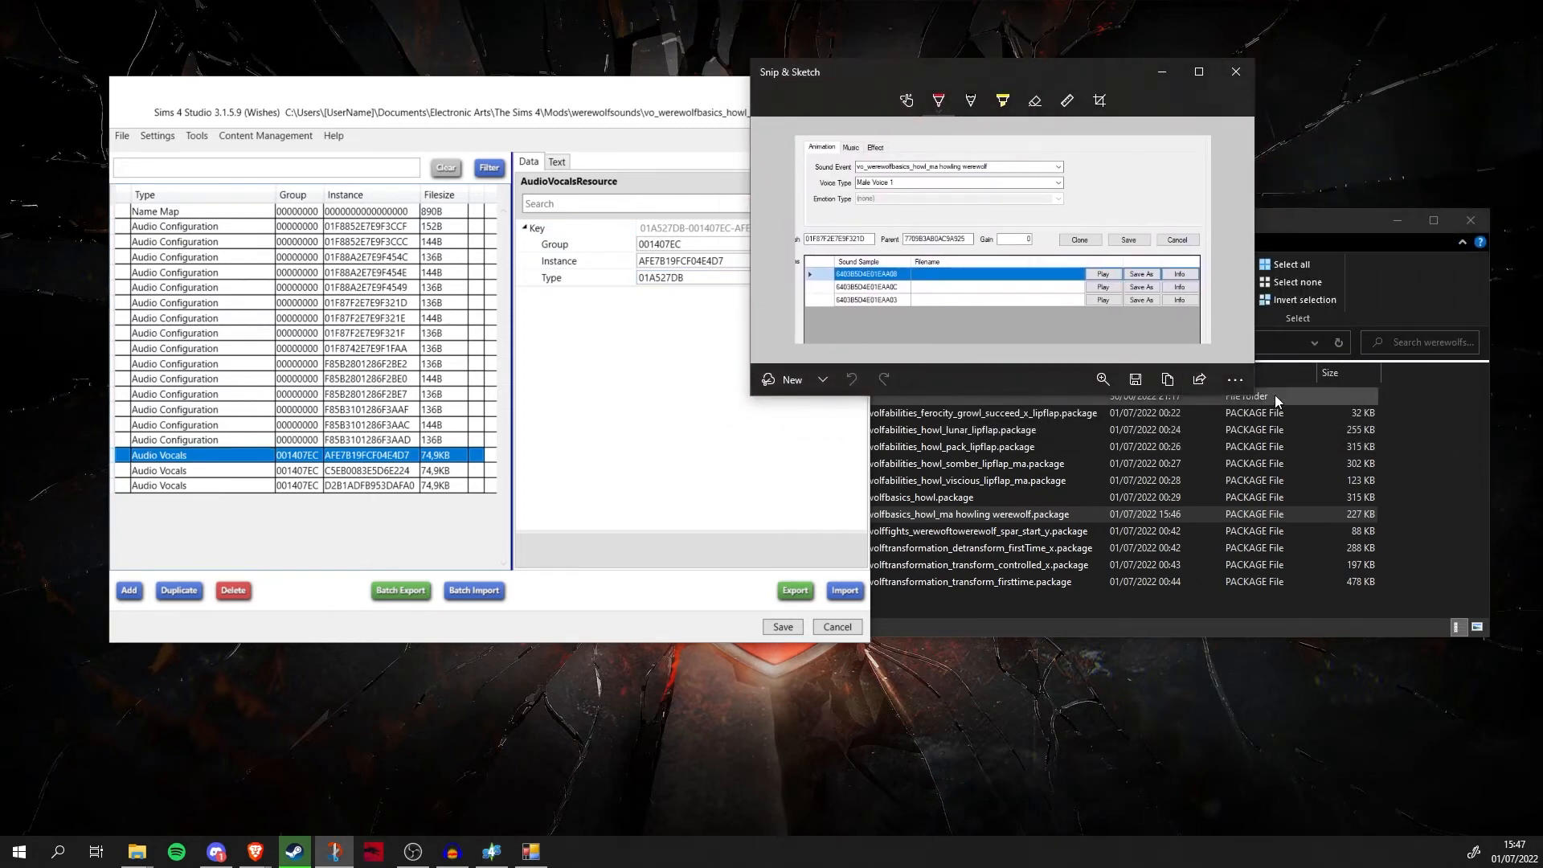
mouse_move(1255, 396)
mouse_down()
mouse_move(1327, 407)
mouse_move(1439, 596)
mouse_up()
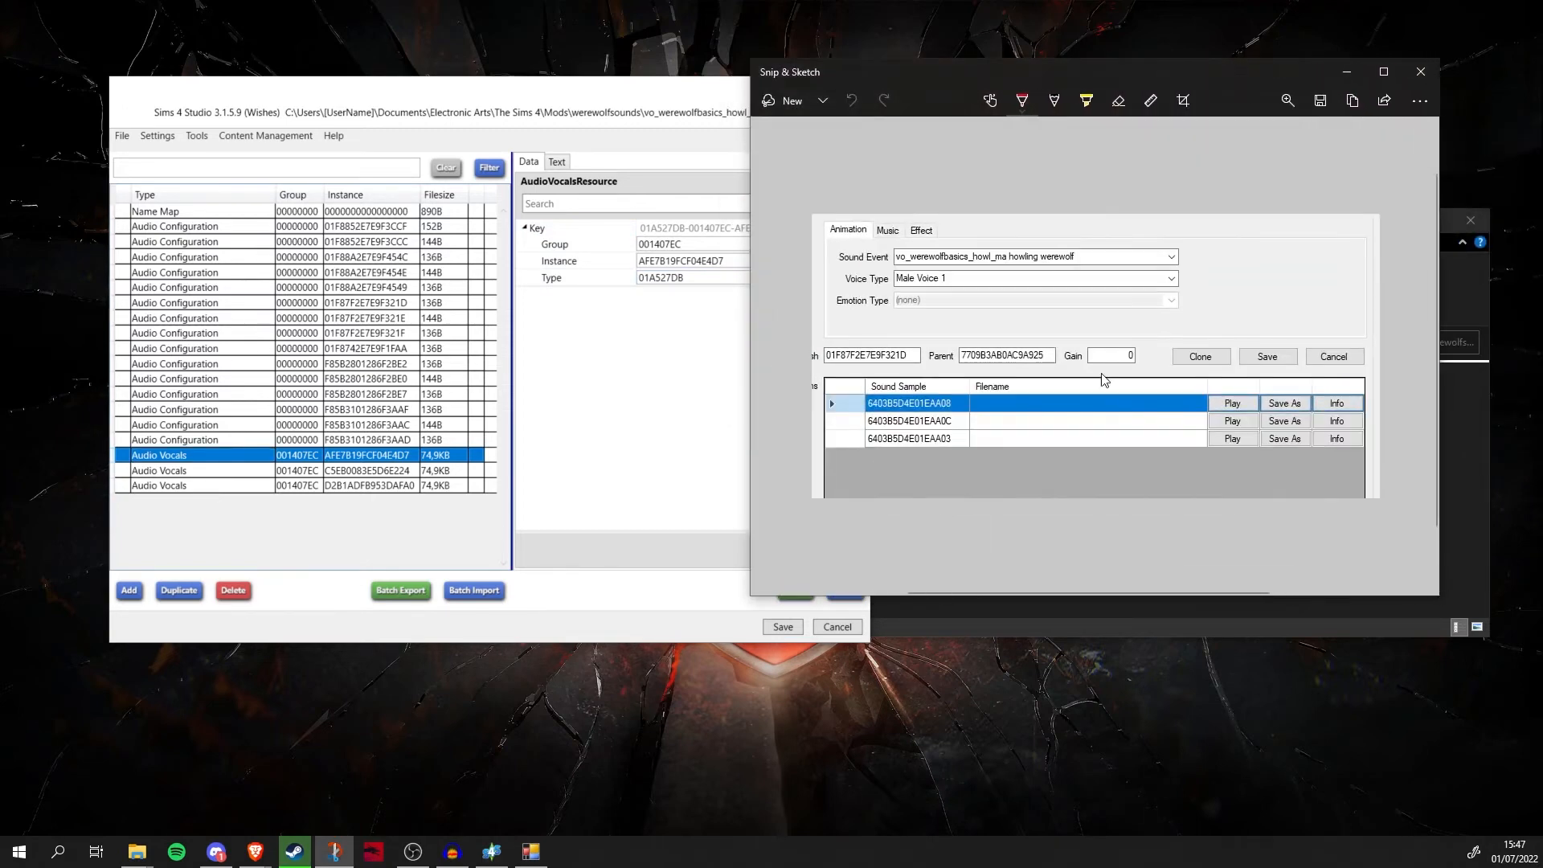
drag(419, 88, 399, 76)
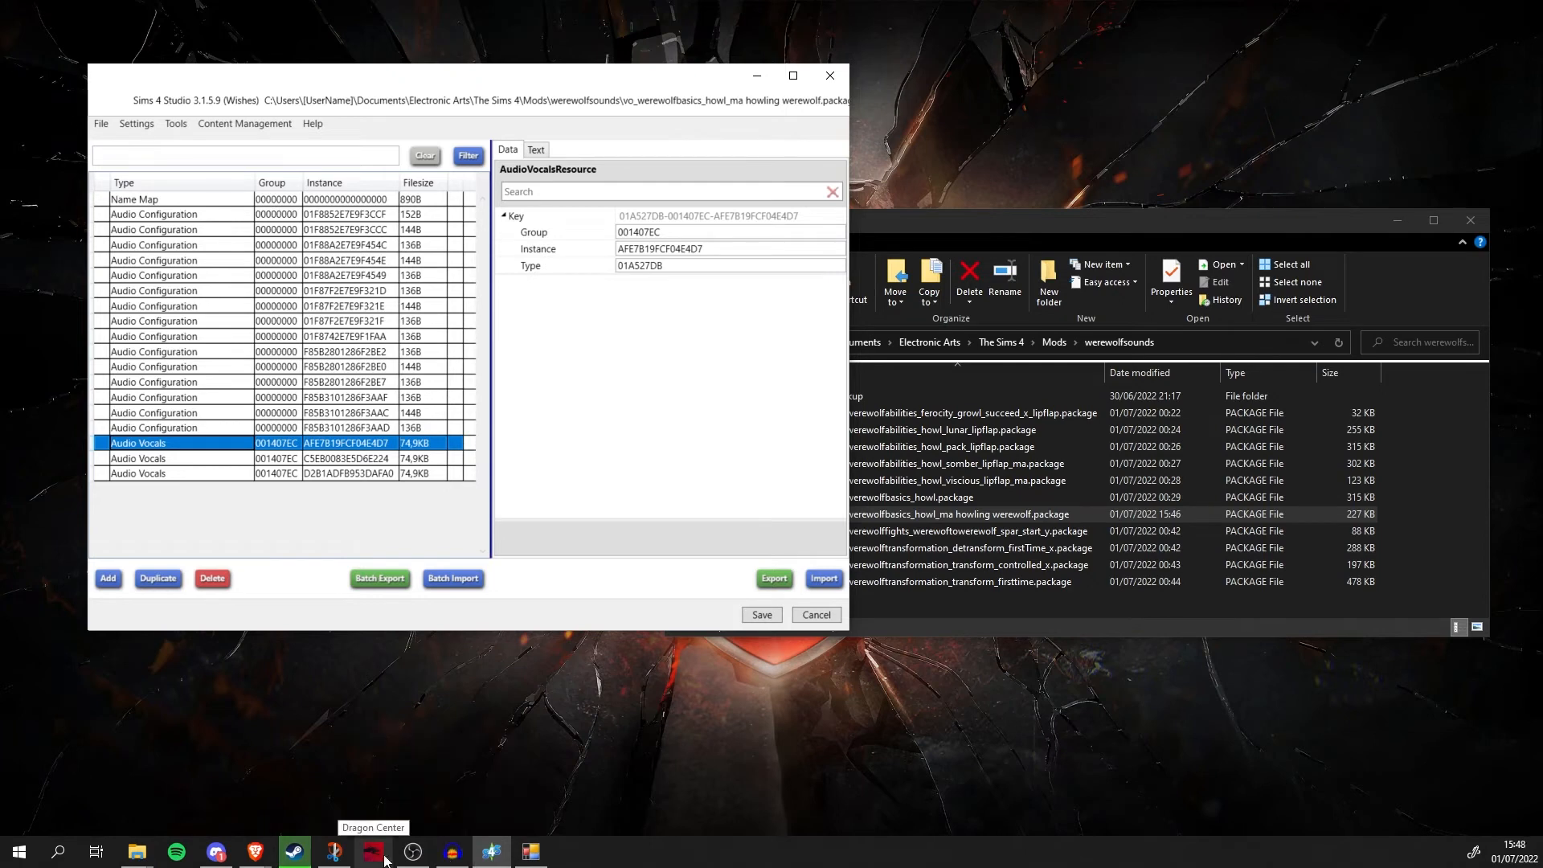
click(334, 852)
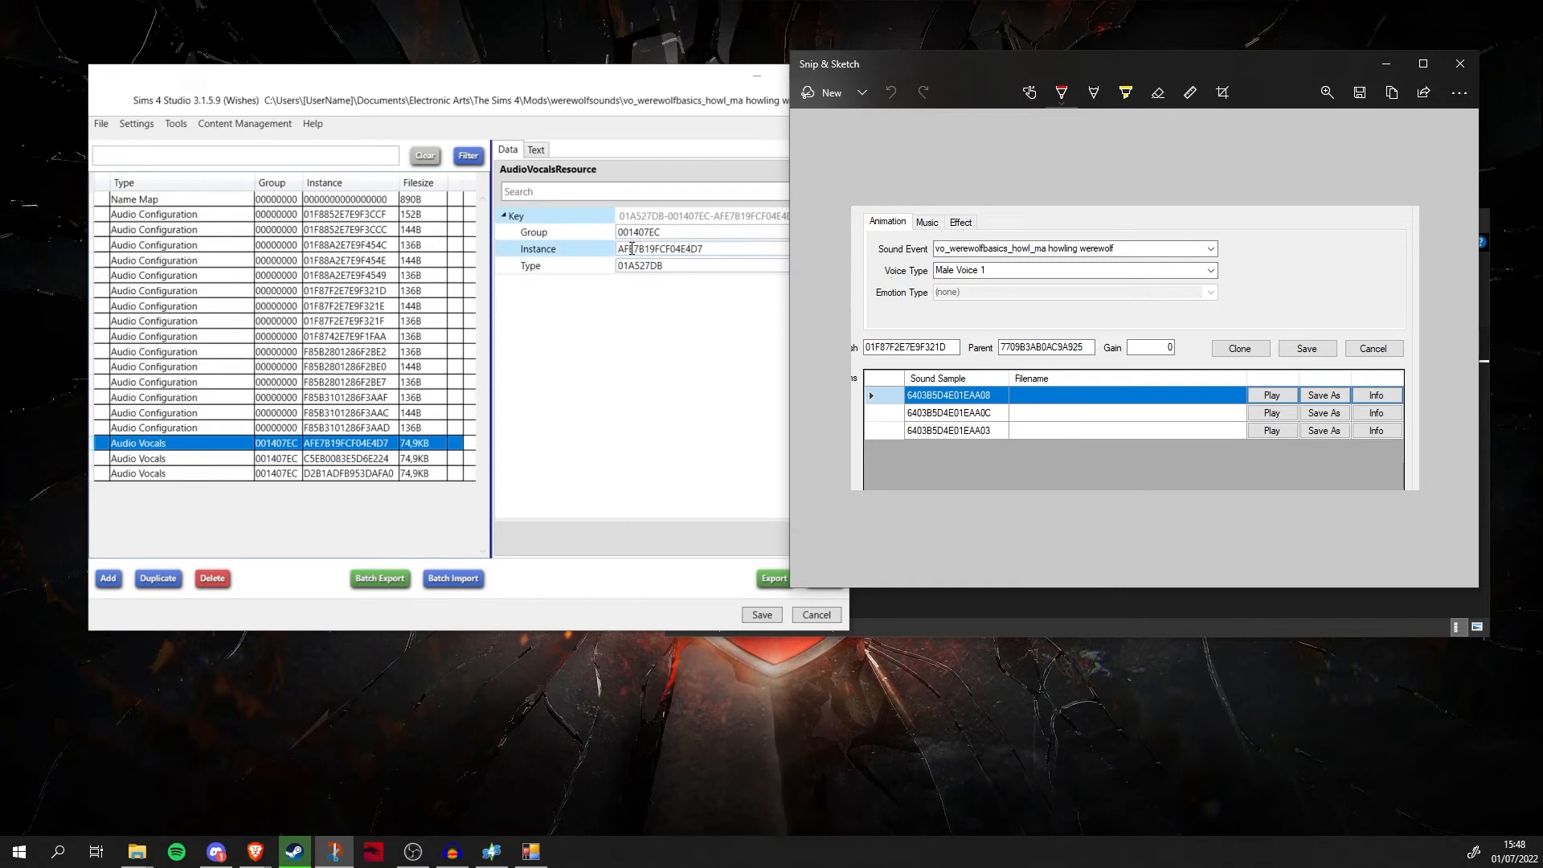
Bring TS4 Sound Tool back up, place it beside the project's key data, and set the gamepack to Werewolves.
click(531, 851)
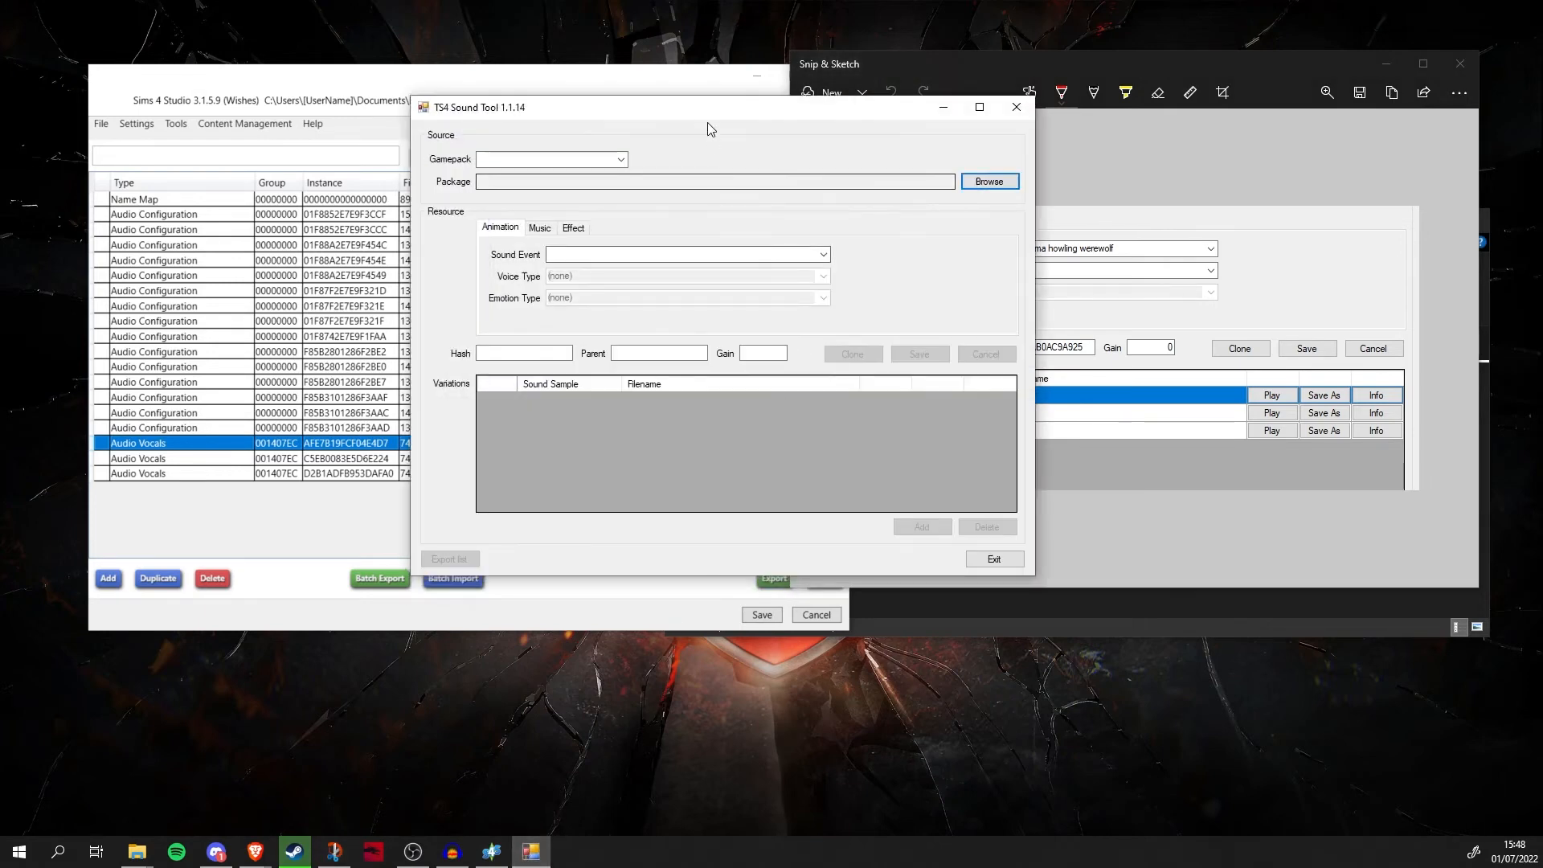
drag(687, 107, 1049, 263)
click(949, 315)
text(erewo)
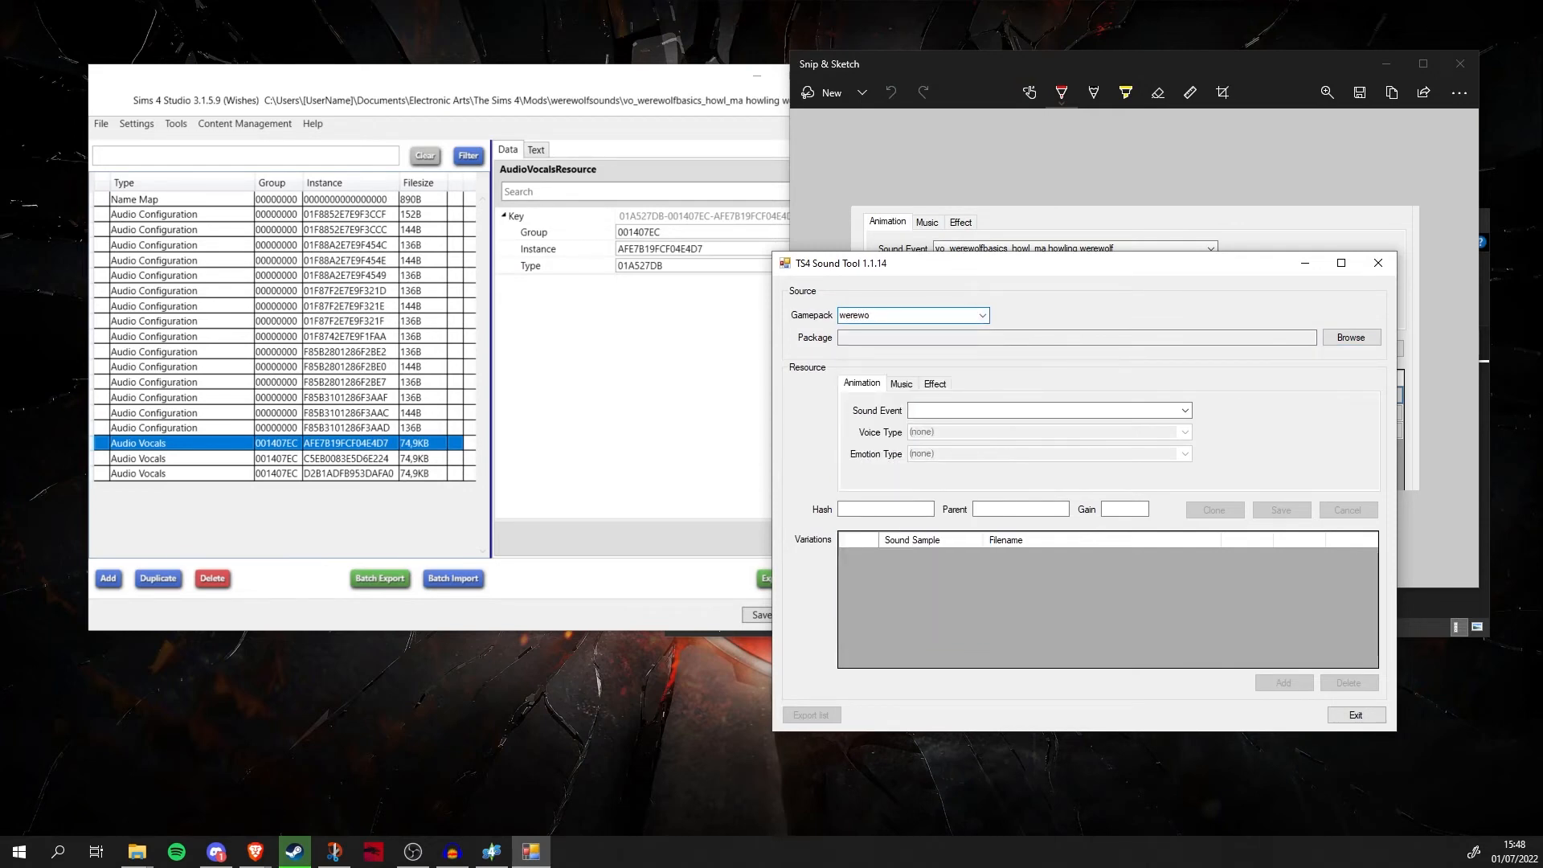
click(985, 317)
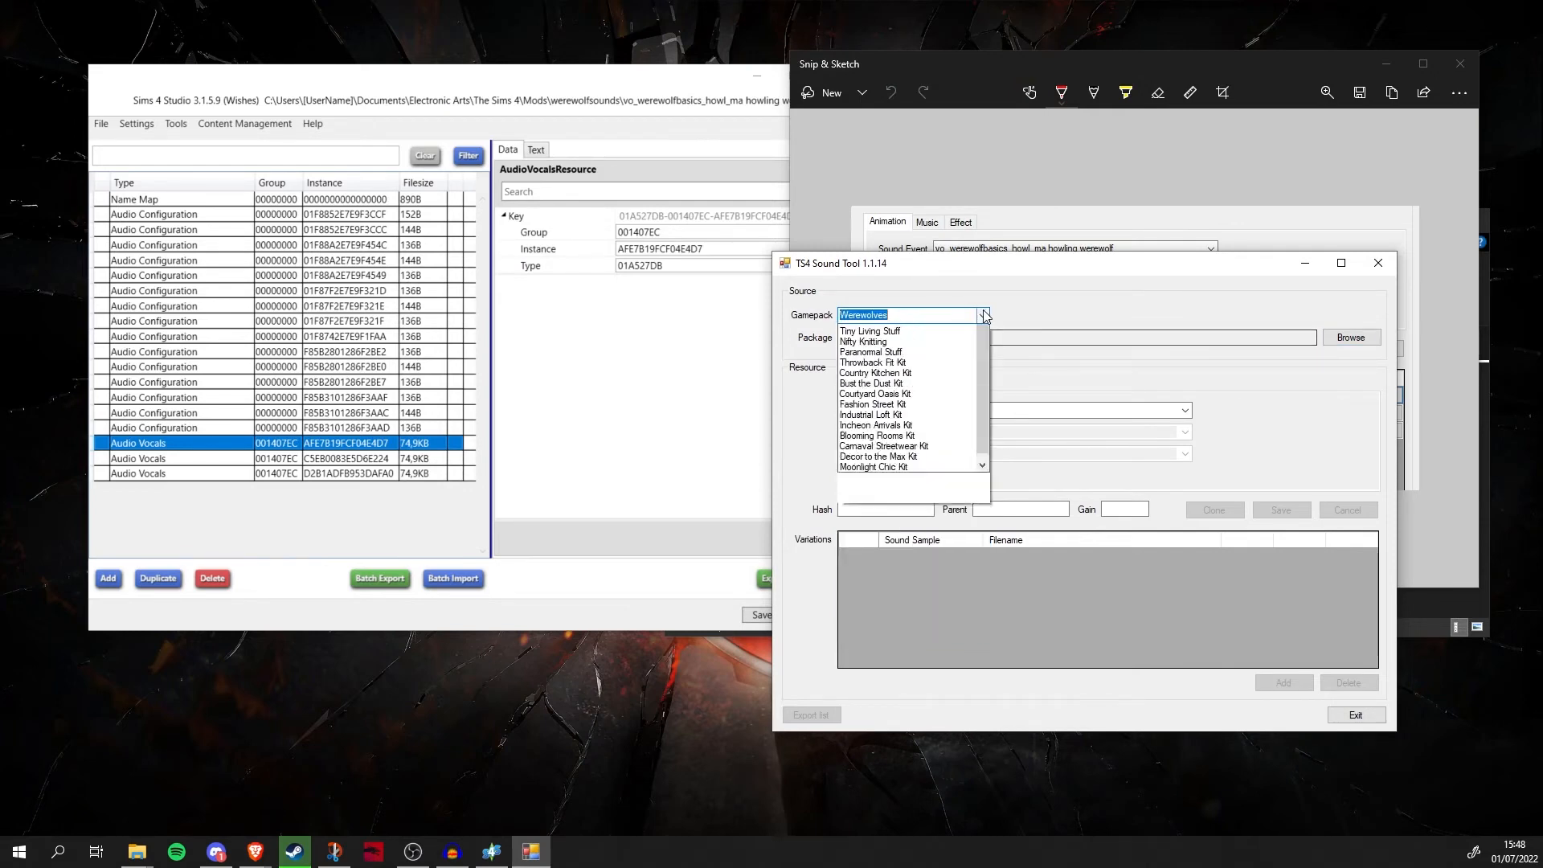
click(917, 322)
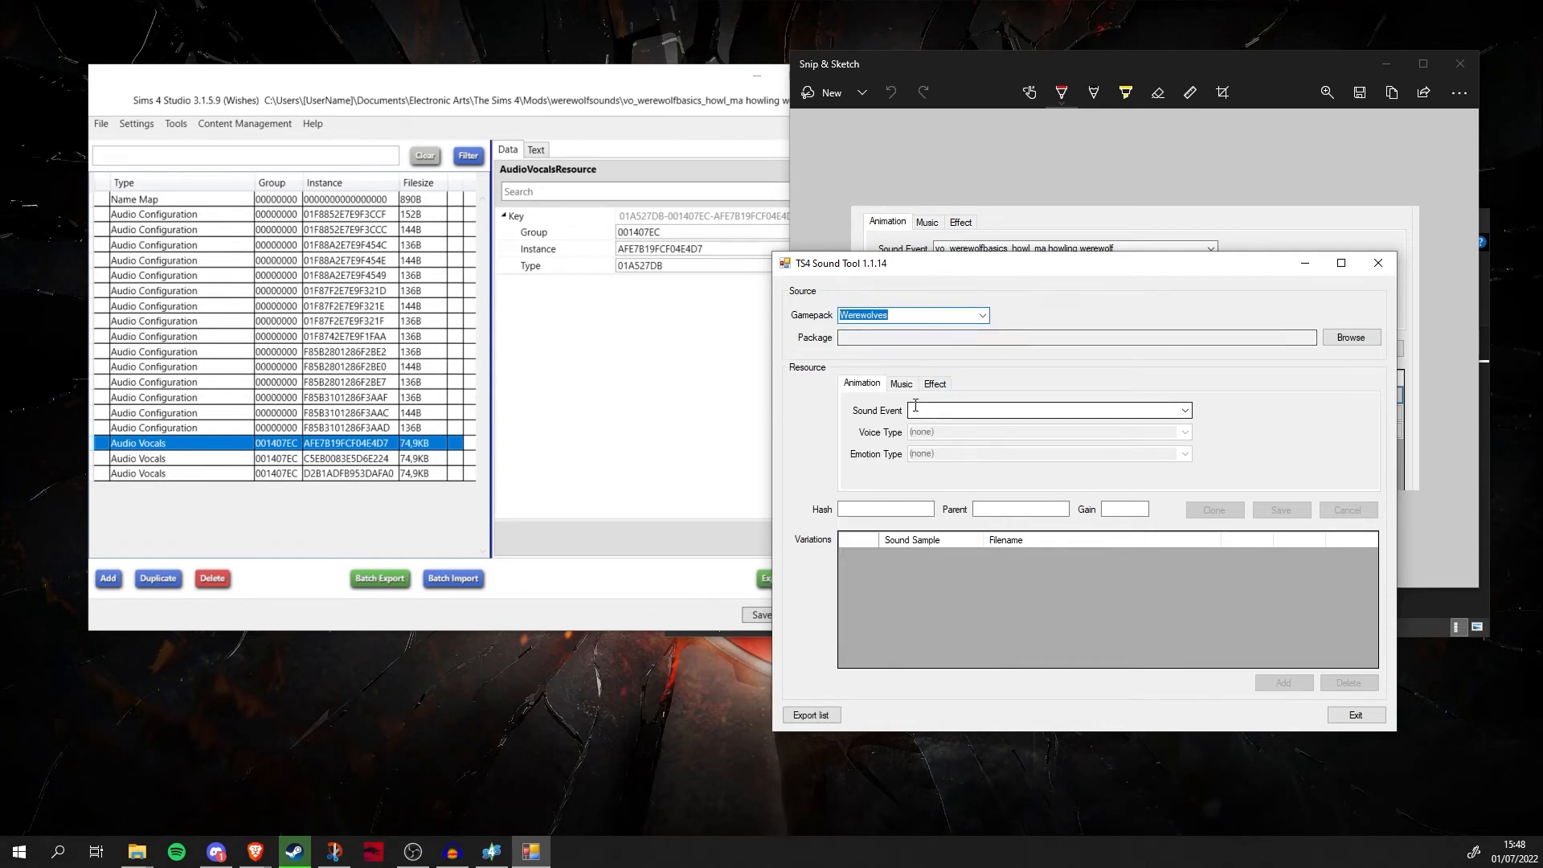
Find and load the original vo_werewolfbasics_howl animation sound event.
click(1186, 411)
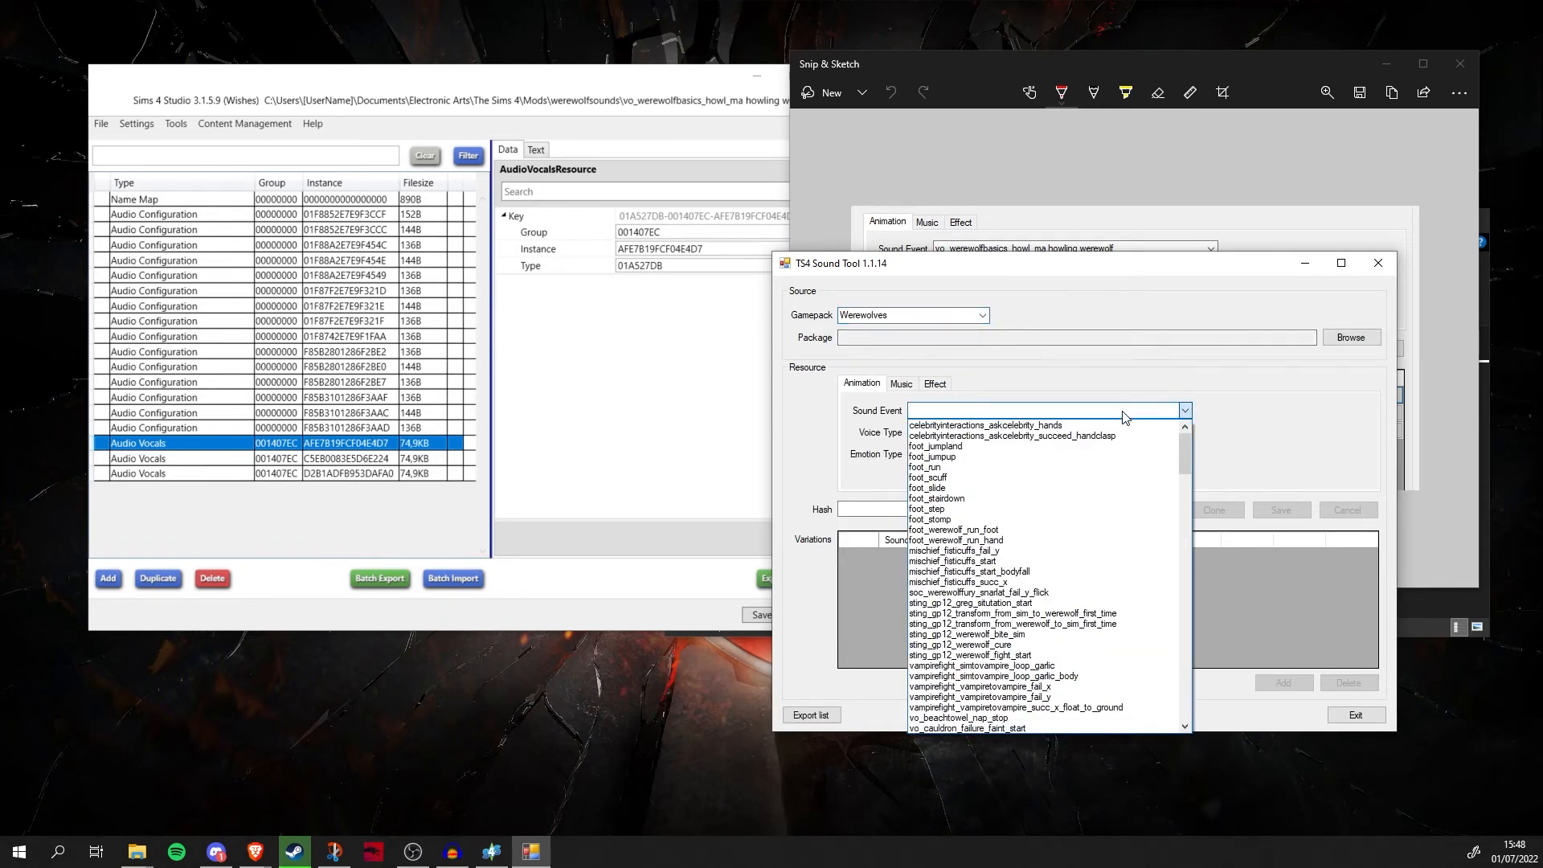
text(vo)
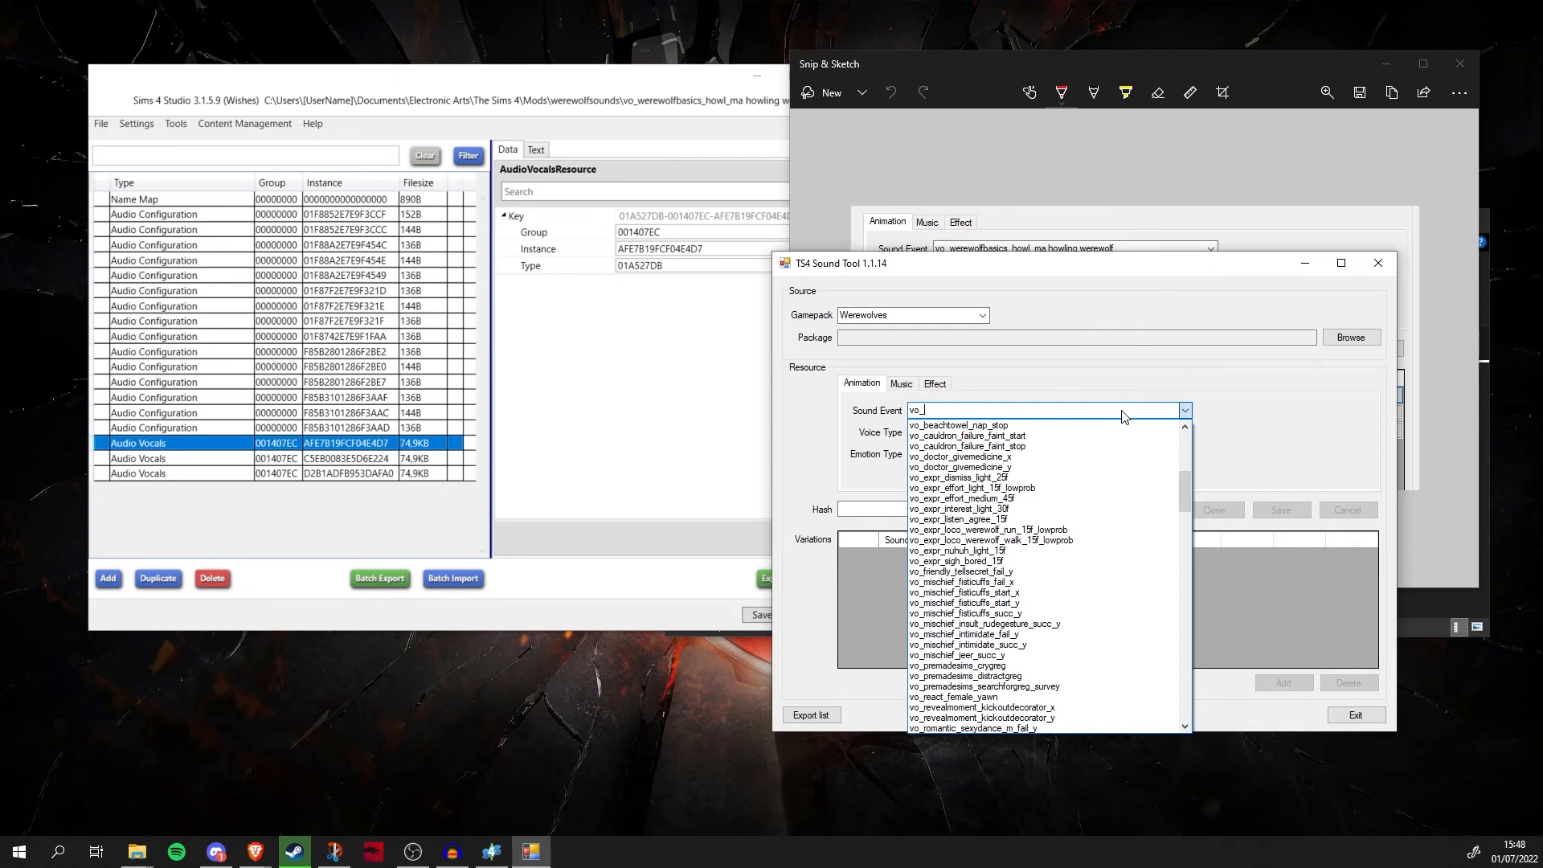
text(_werewo)
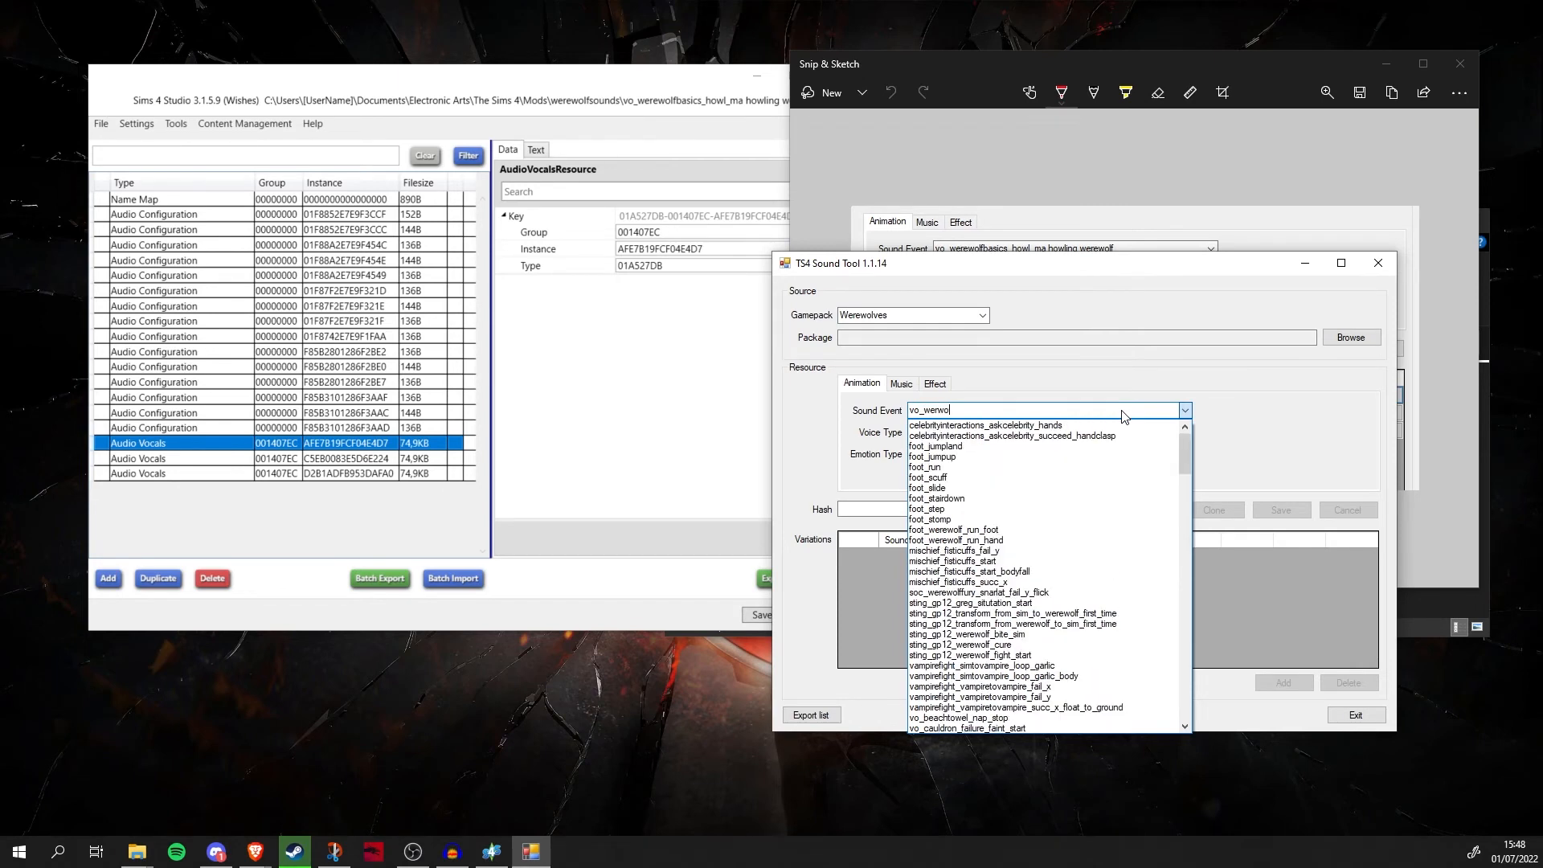
text(lfbasic)
click(940, 407)
text(e)
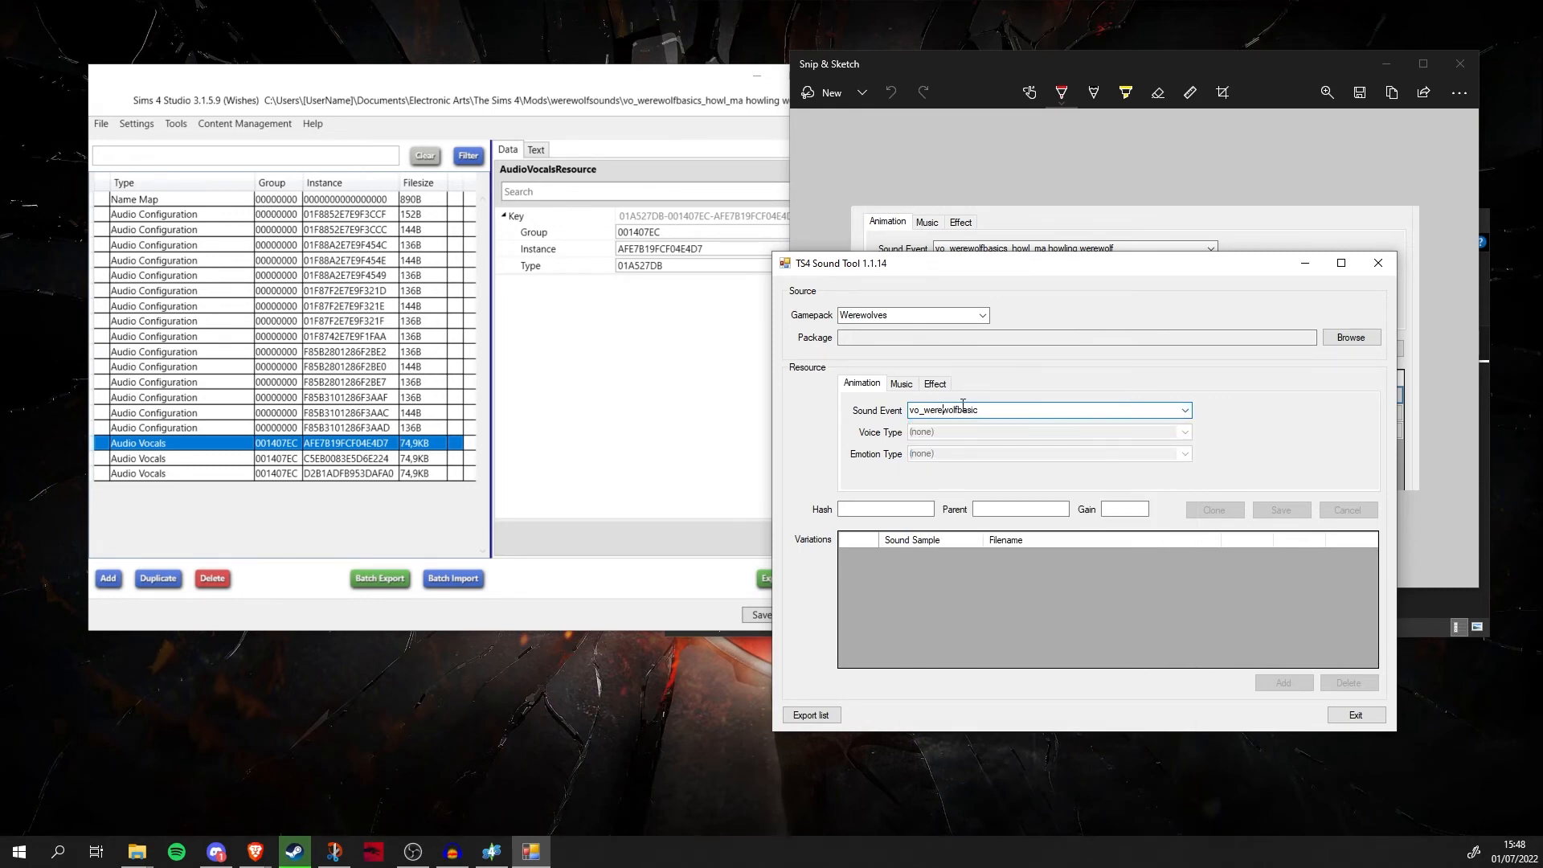
click(1186, 410)
click(957, 426)
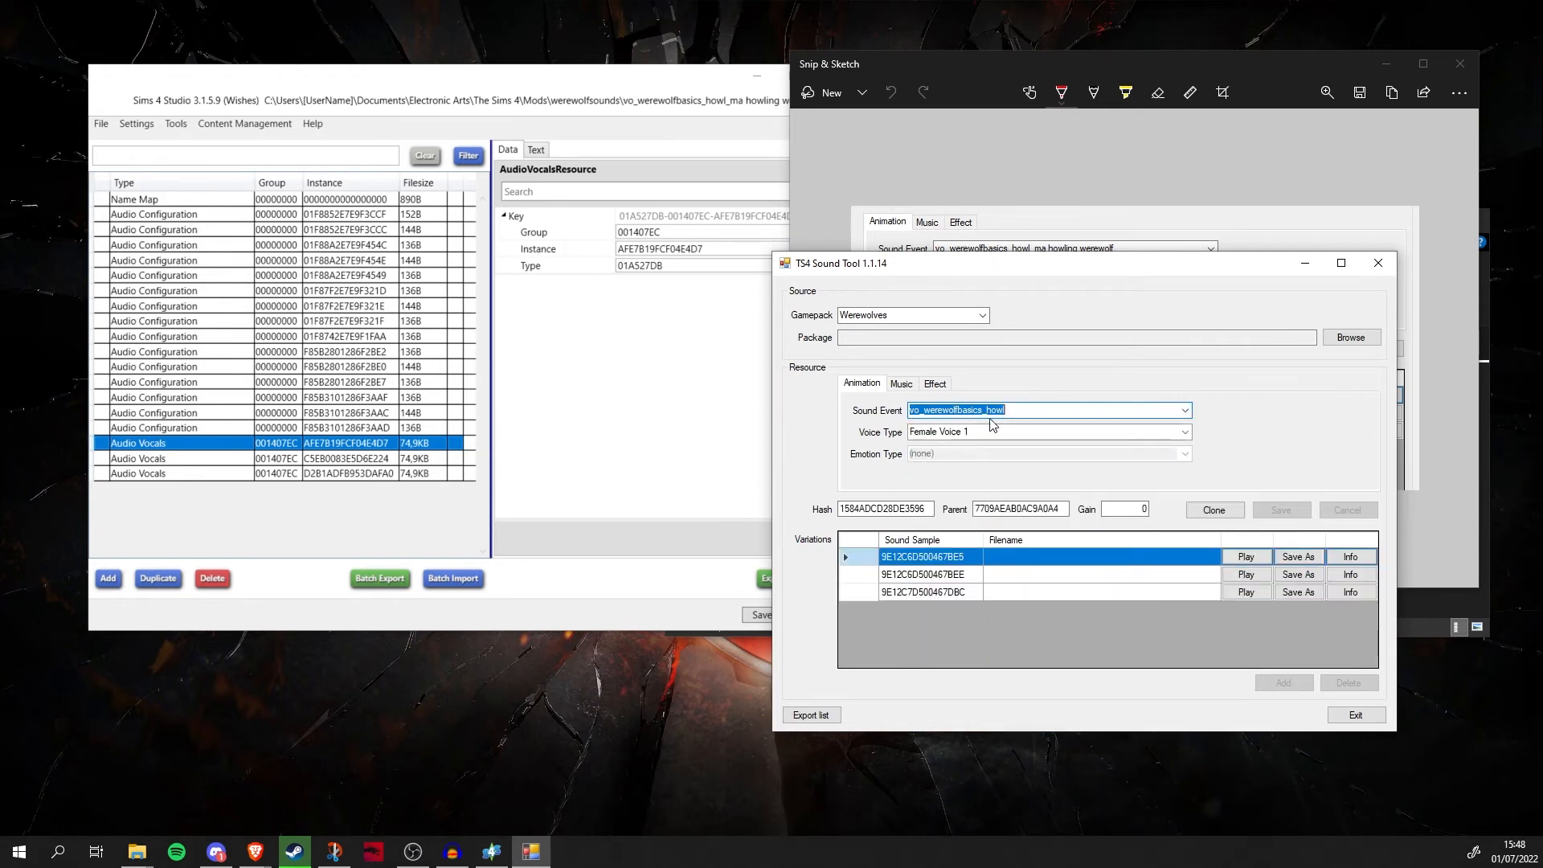
Set the voice type to Male Voice 1 and compare the listed samples with the screenshot of the original IDs.
click(1186, 432)
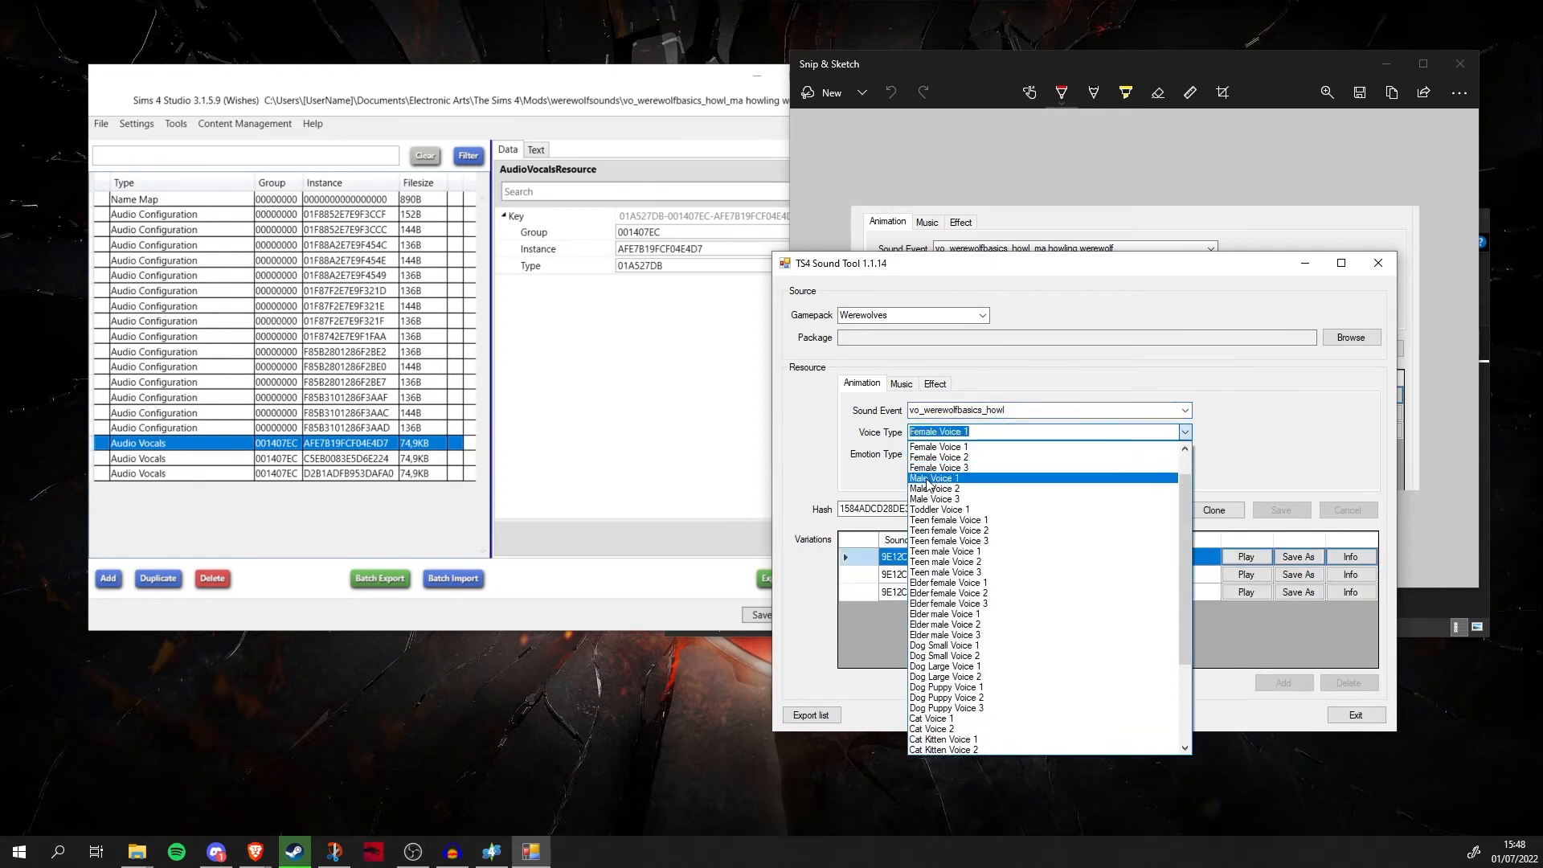
click(985, 475)
drag(997, 269, 1044, 183)
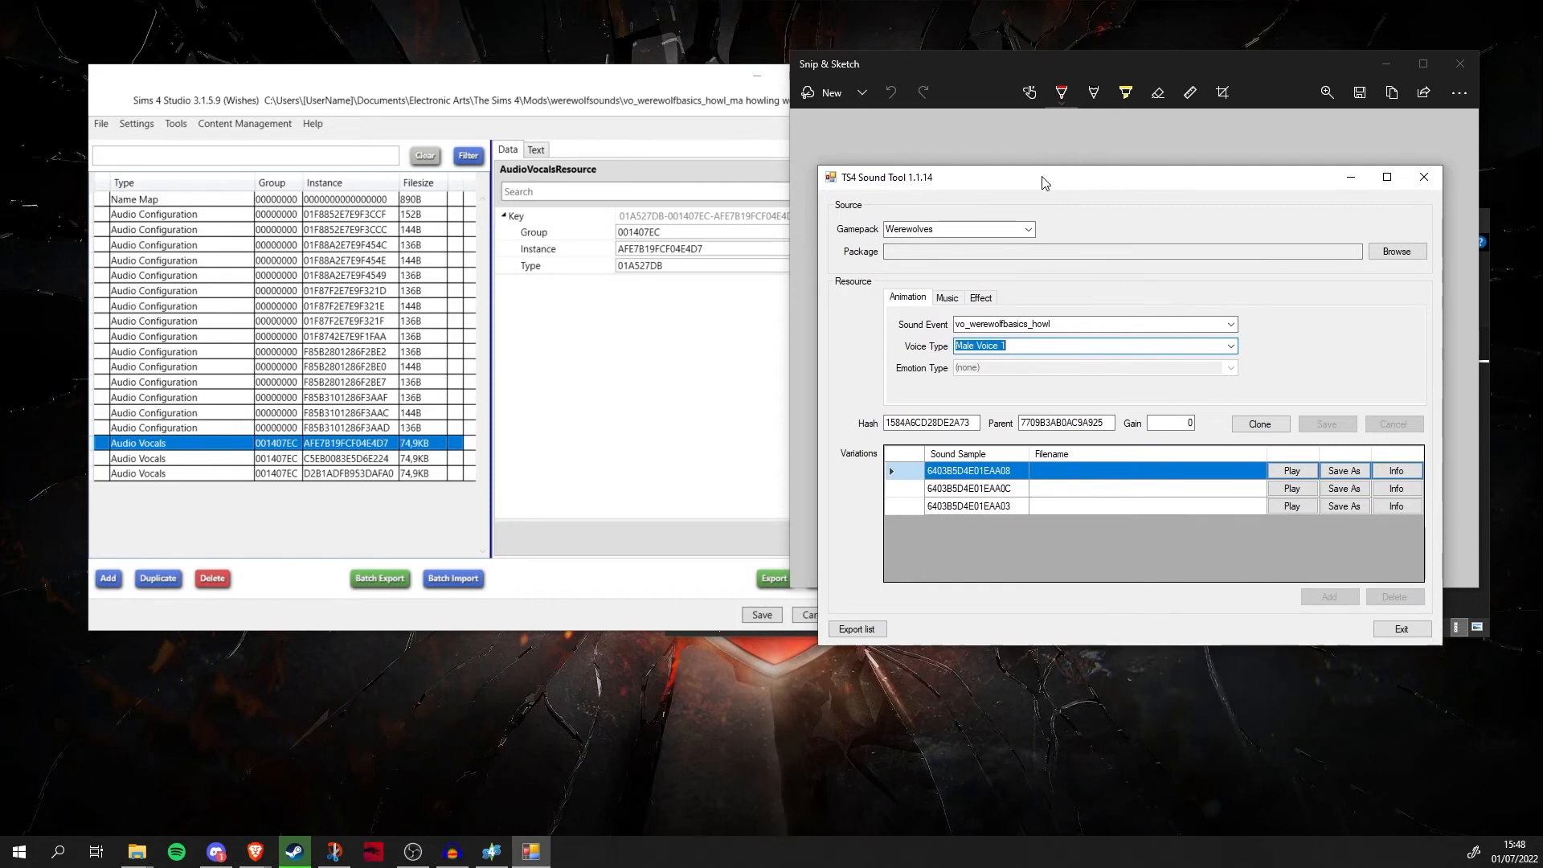
drag(1044, 183, 1054, 178)
click(1039, 60)
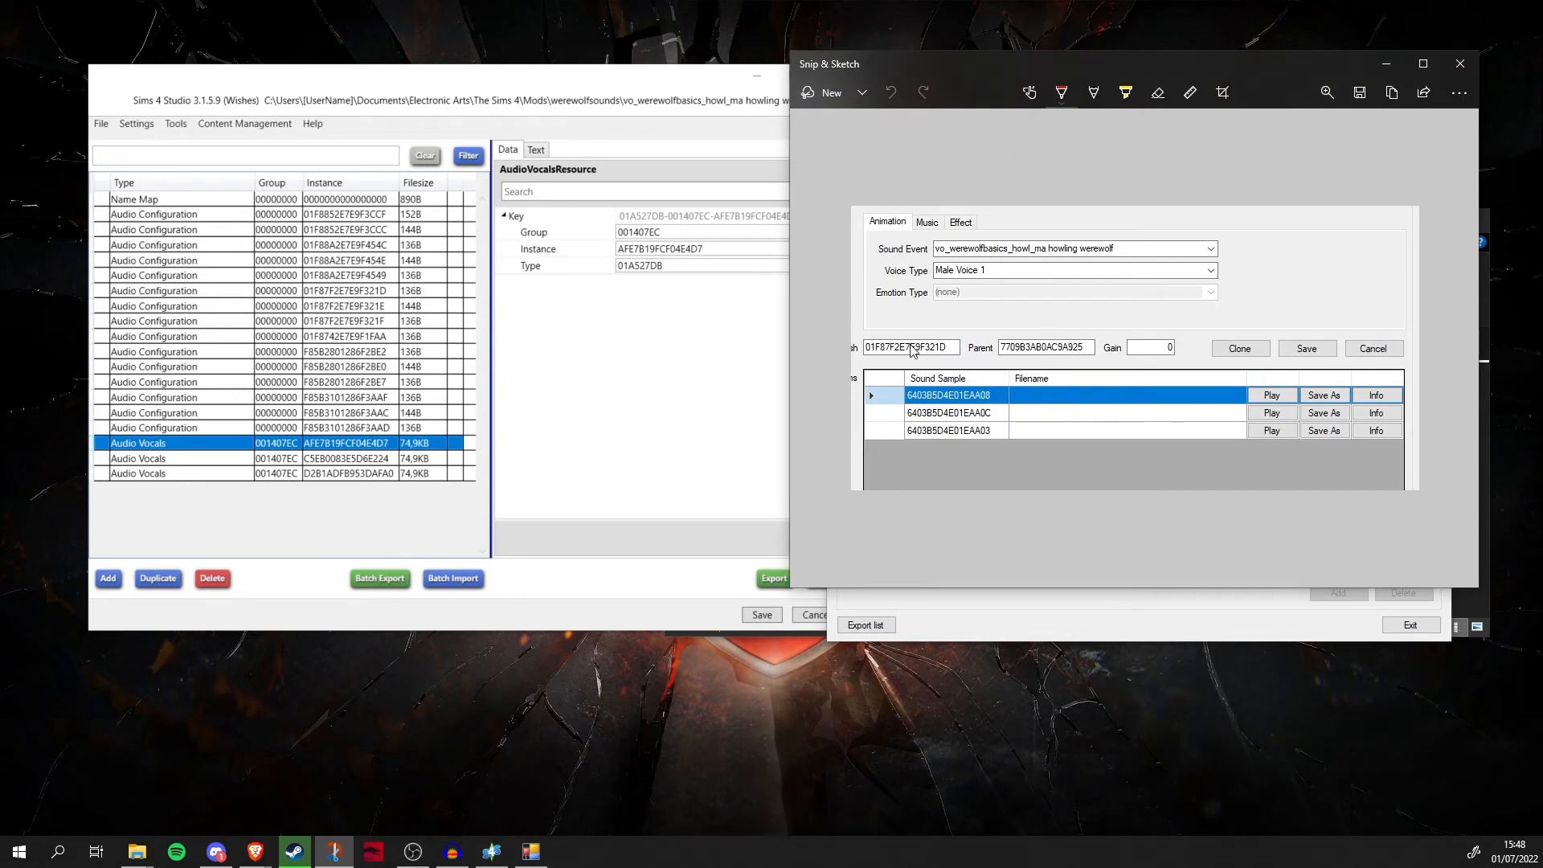
click(968, 635)
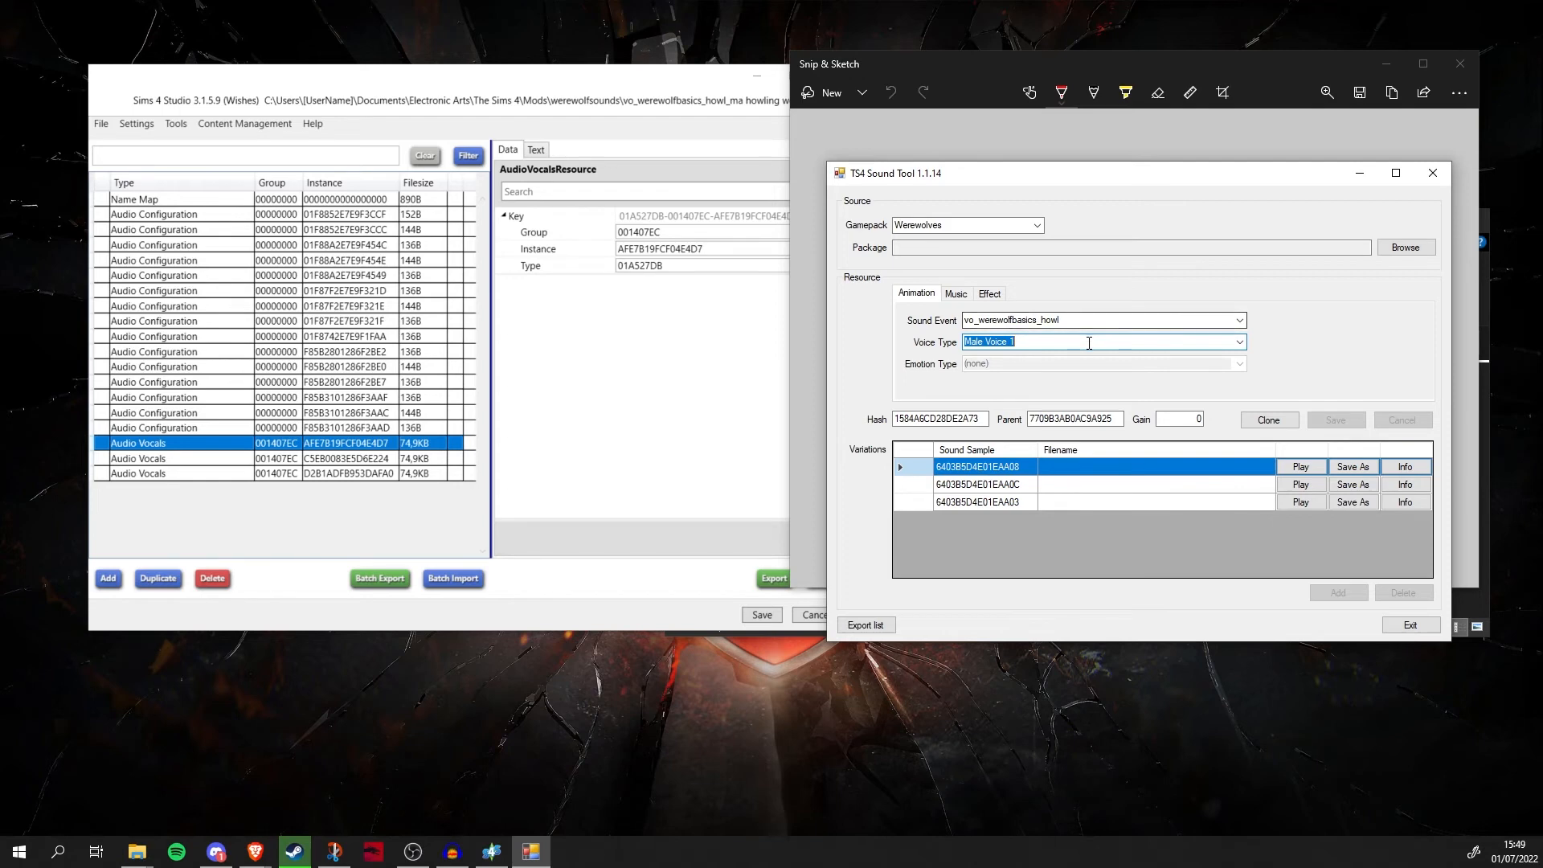
Copy the first original sample ID into the first Audio Vocals instance in Sims 4 Studio, keeping only 6403B5D4E01EAA08.
click(1002, 471)
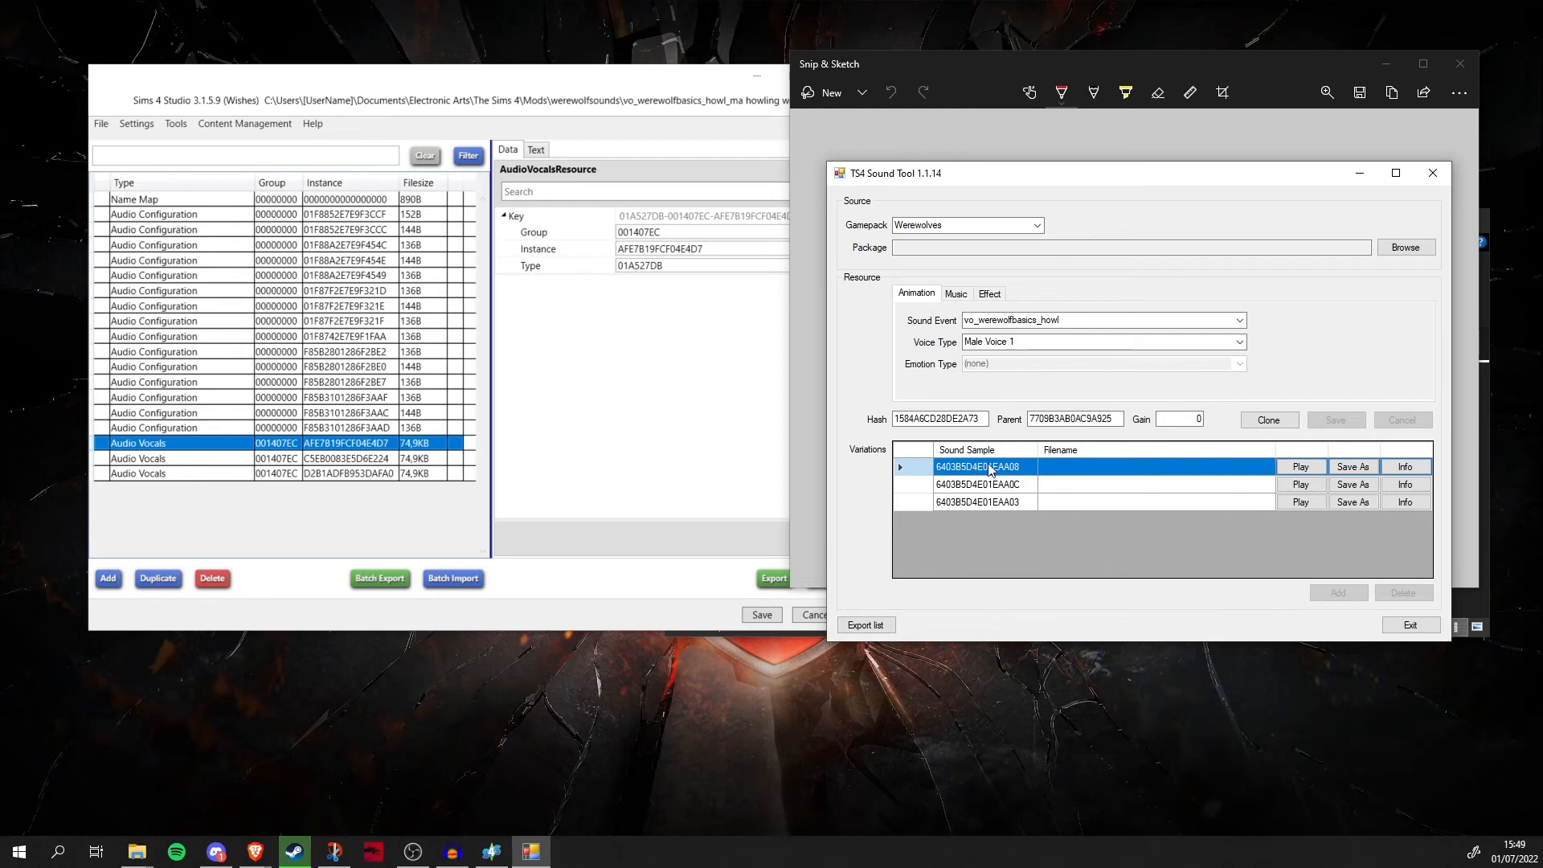
click(705, 249)
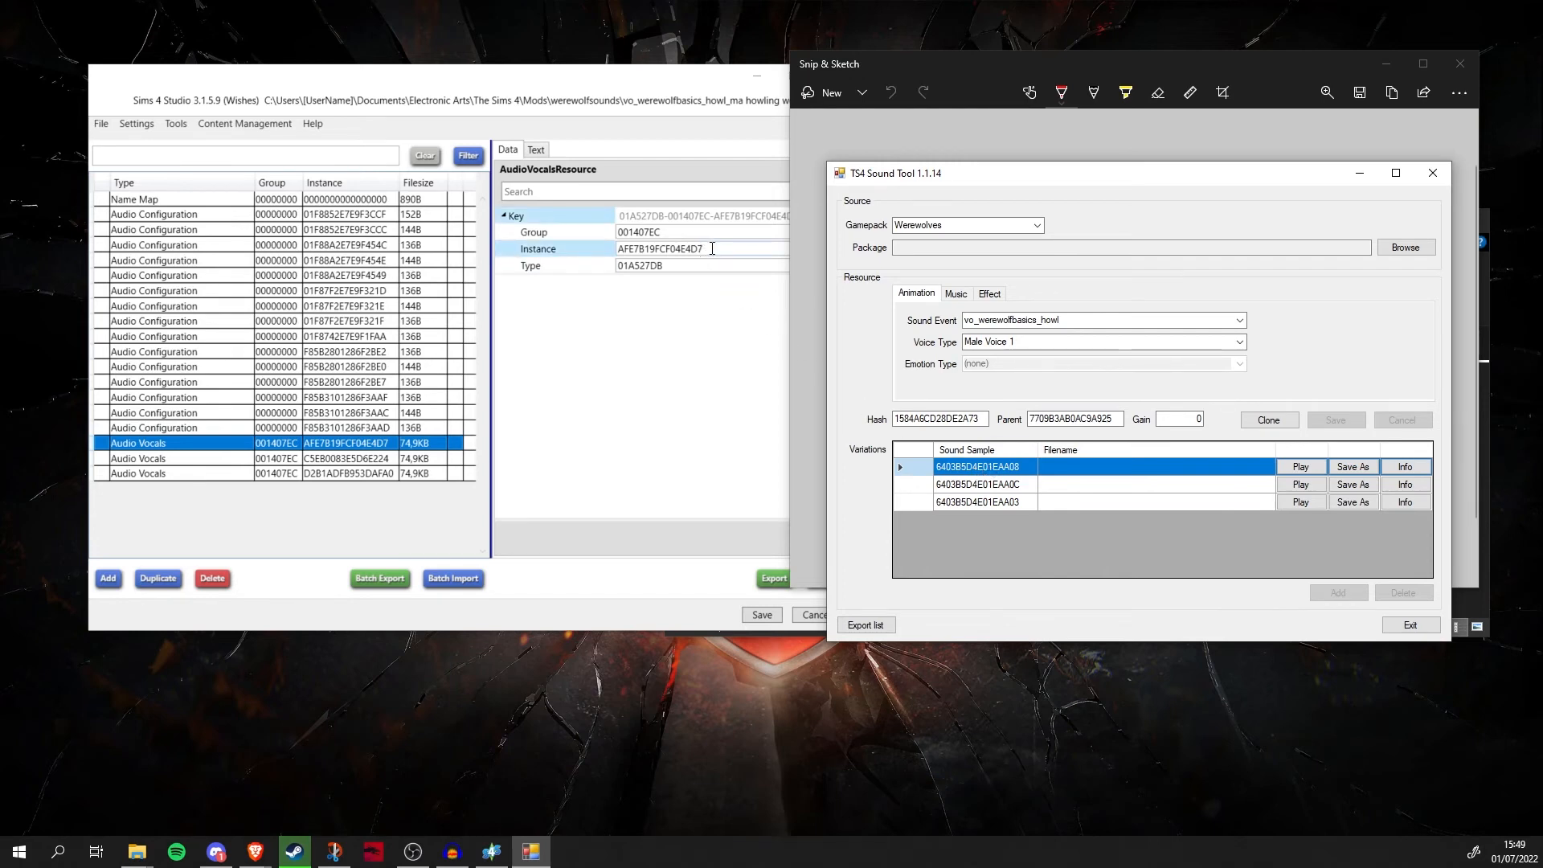
click(713, 249)
drag(707, 249, 618, 249)
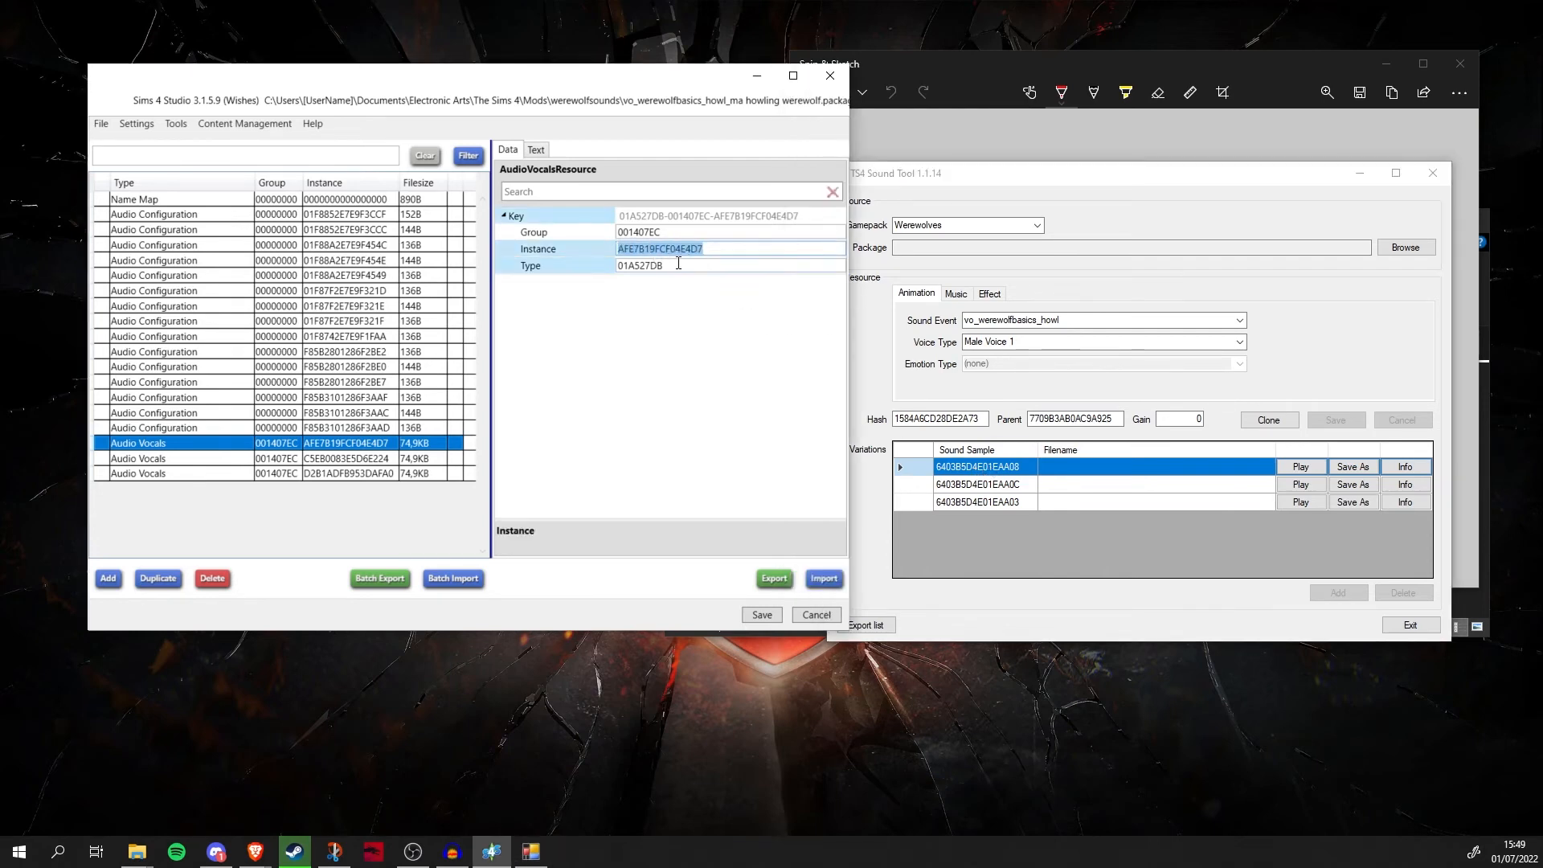
text(6403B5D4E01EAA08  Play Save As Info)
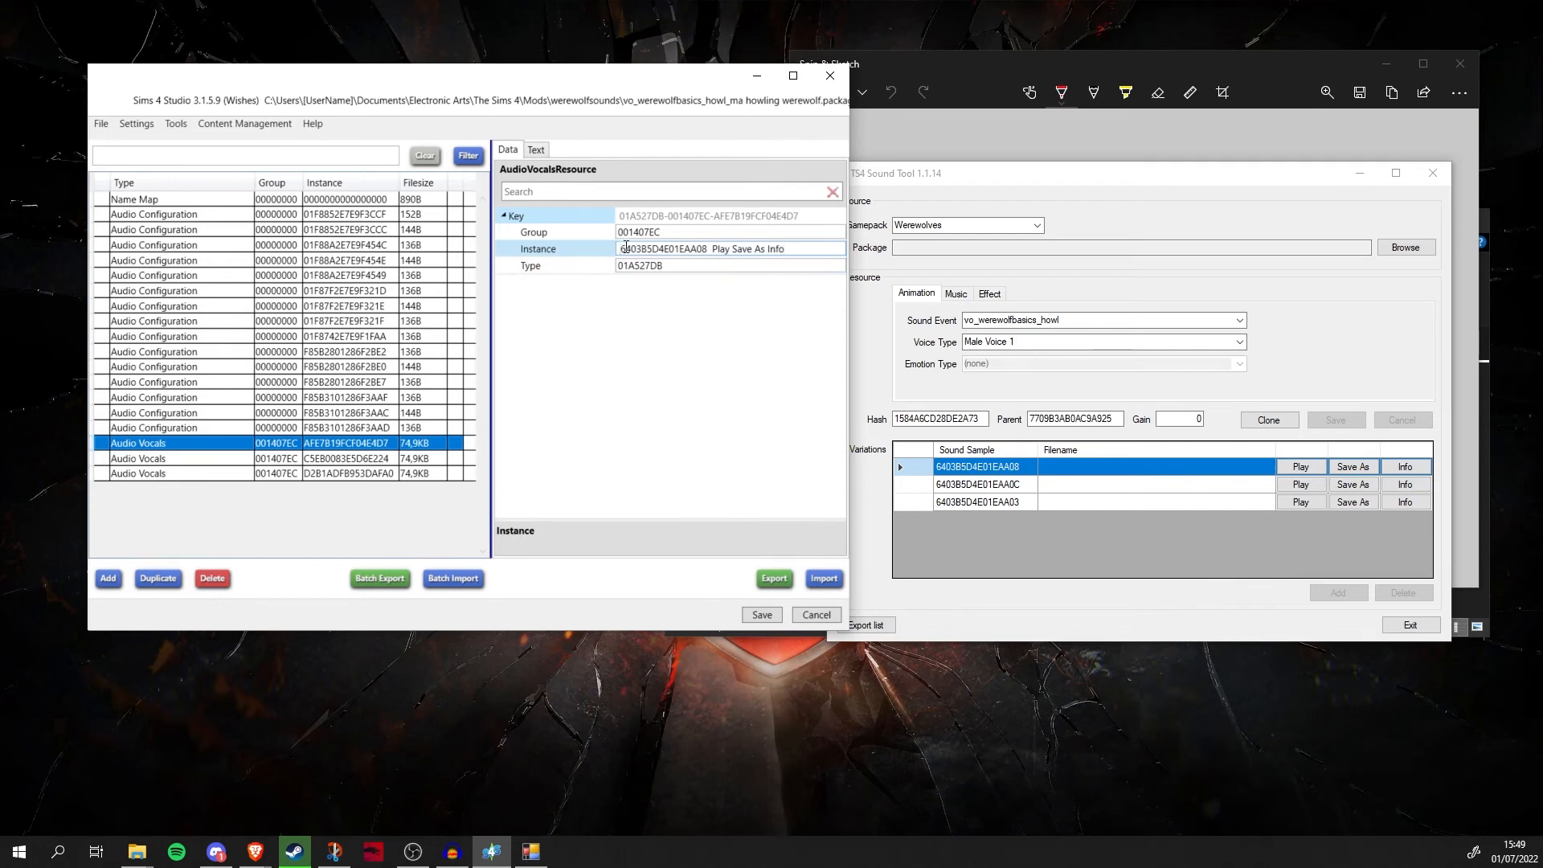
key(BackSpace)
drag(799, 251, 705, 250)
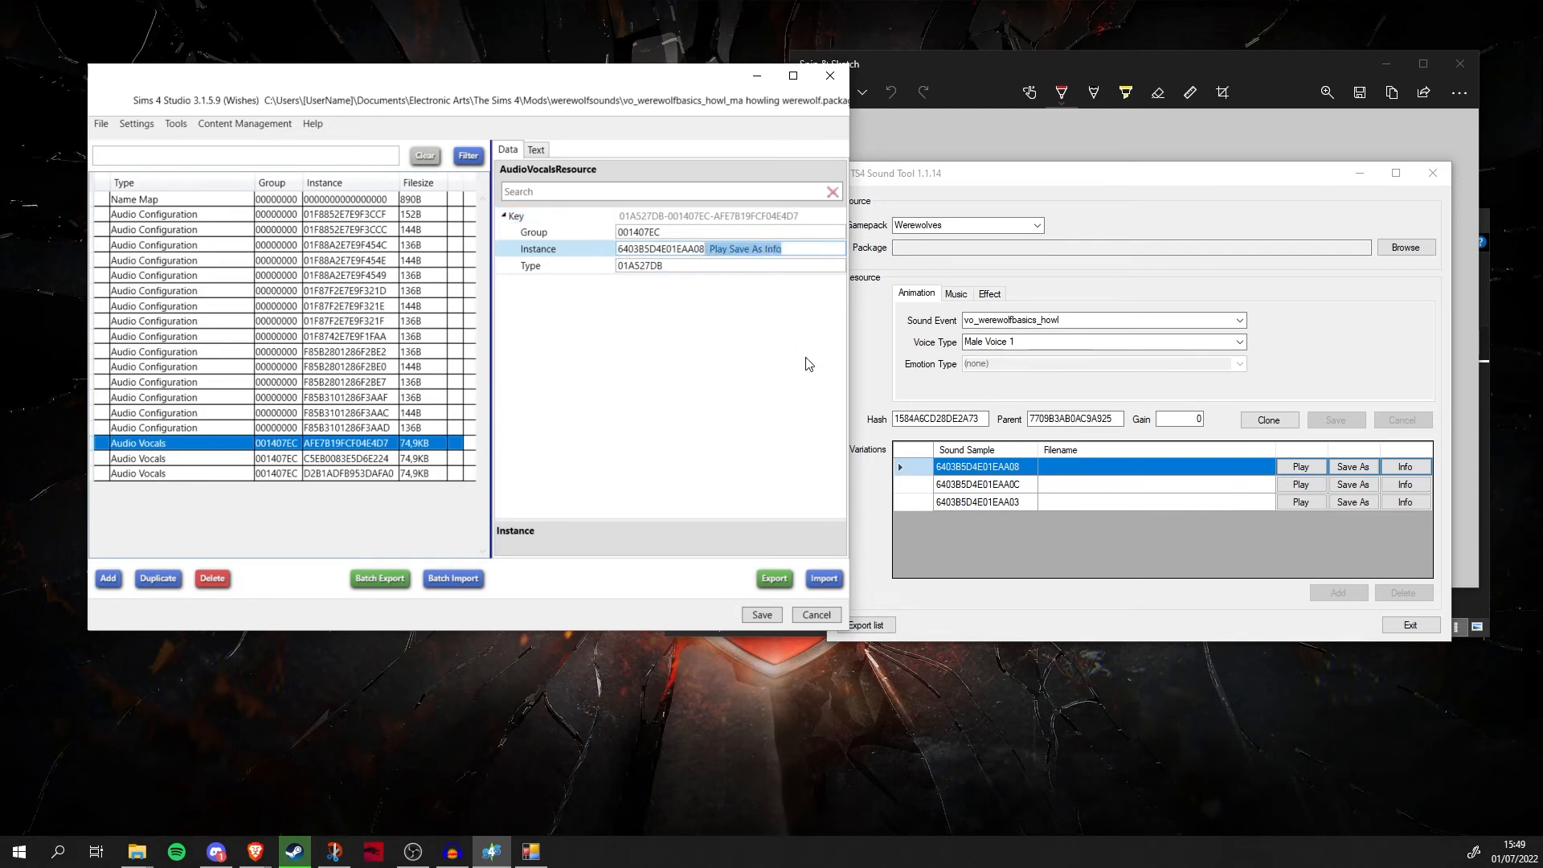
key(BackSpace)
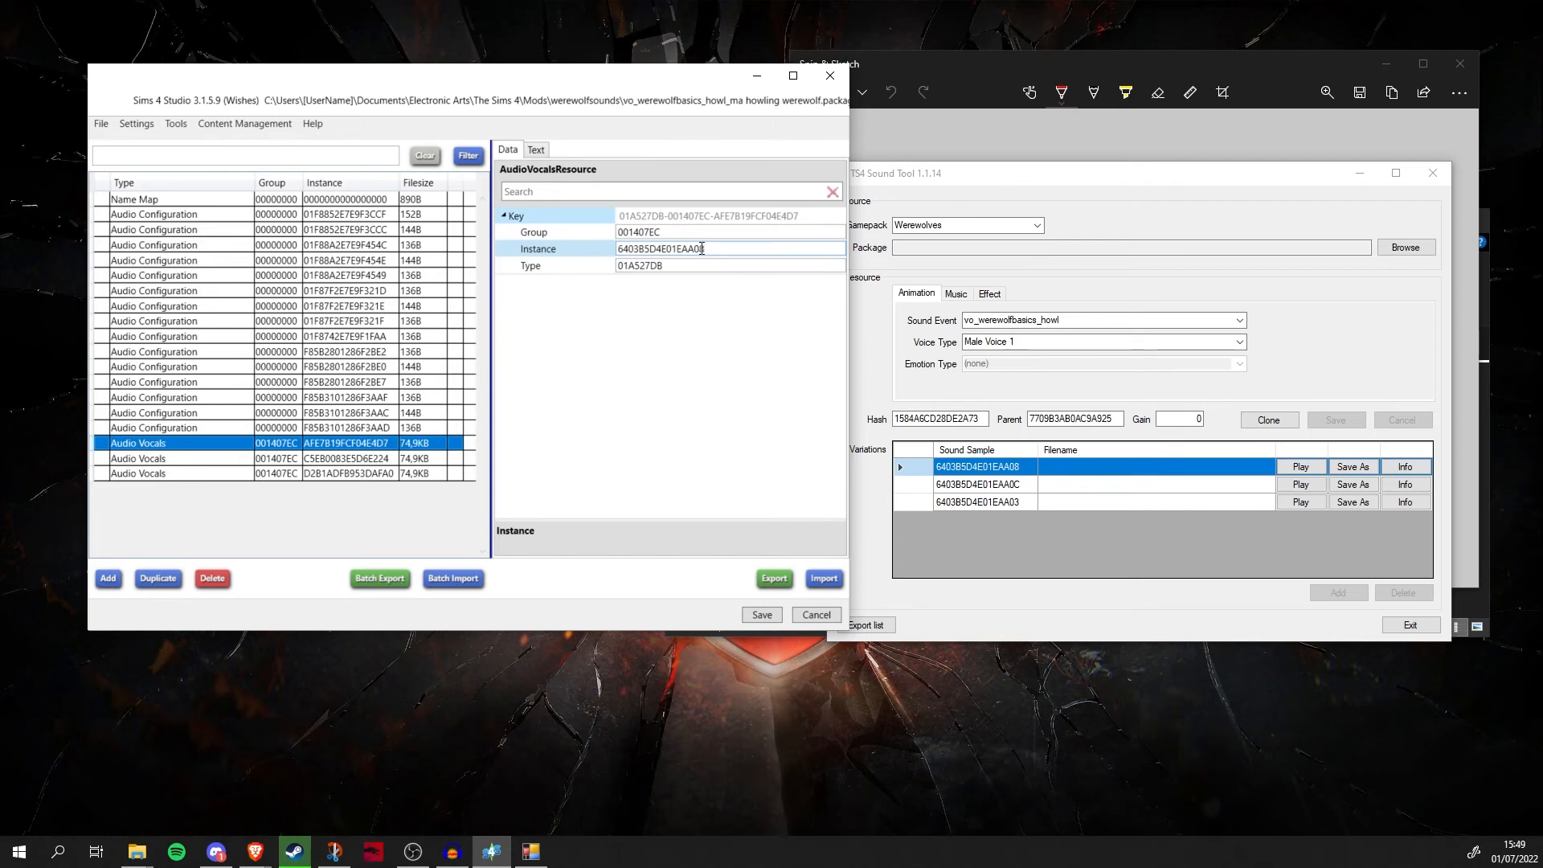
drag(701, 249, 616, 249)
key(ctrl+c)
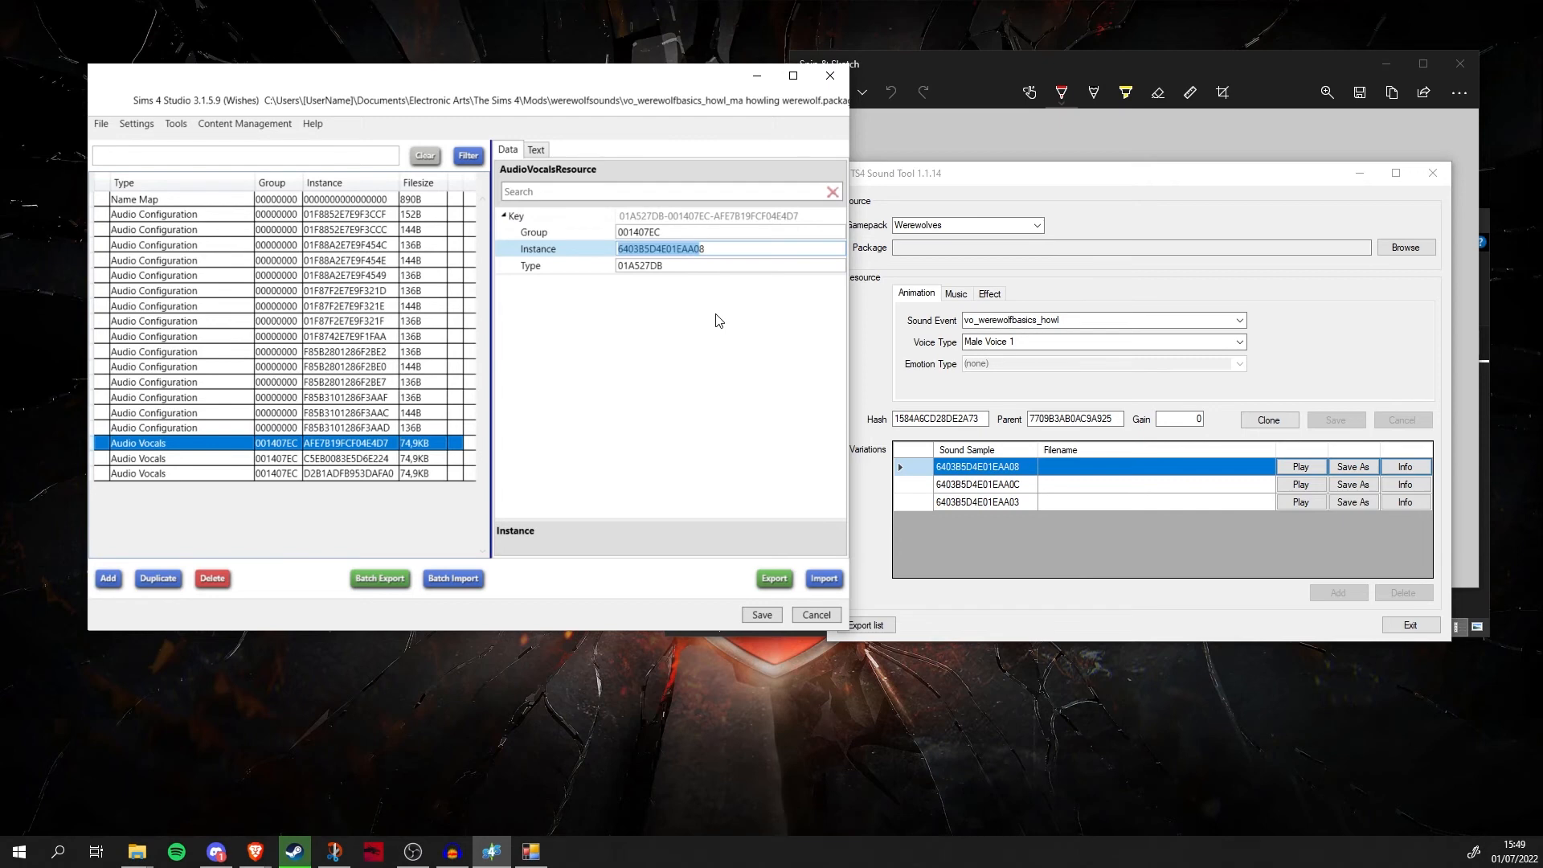
key(Return)
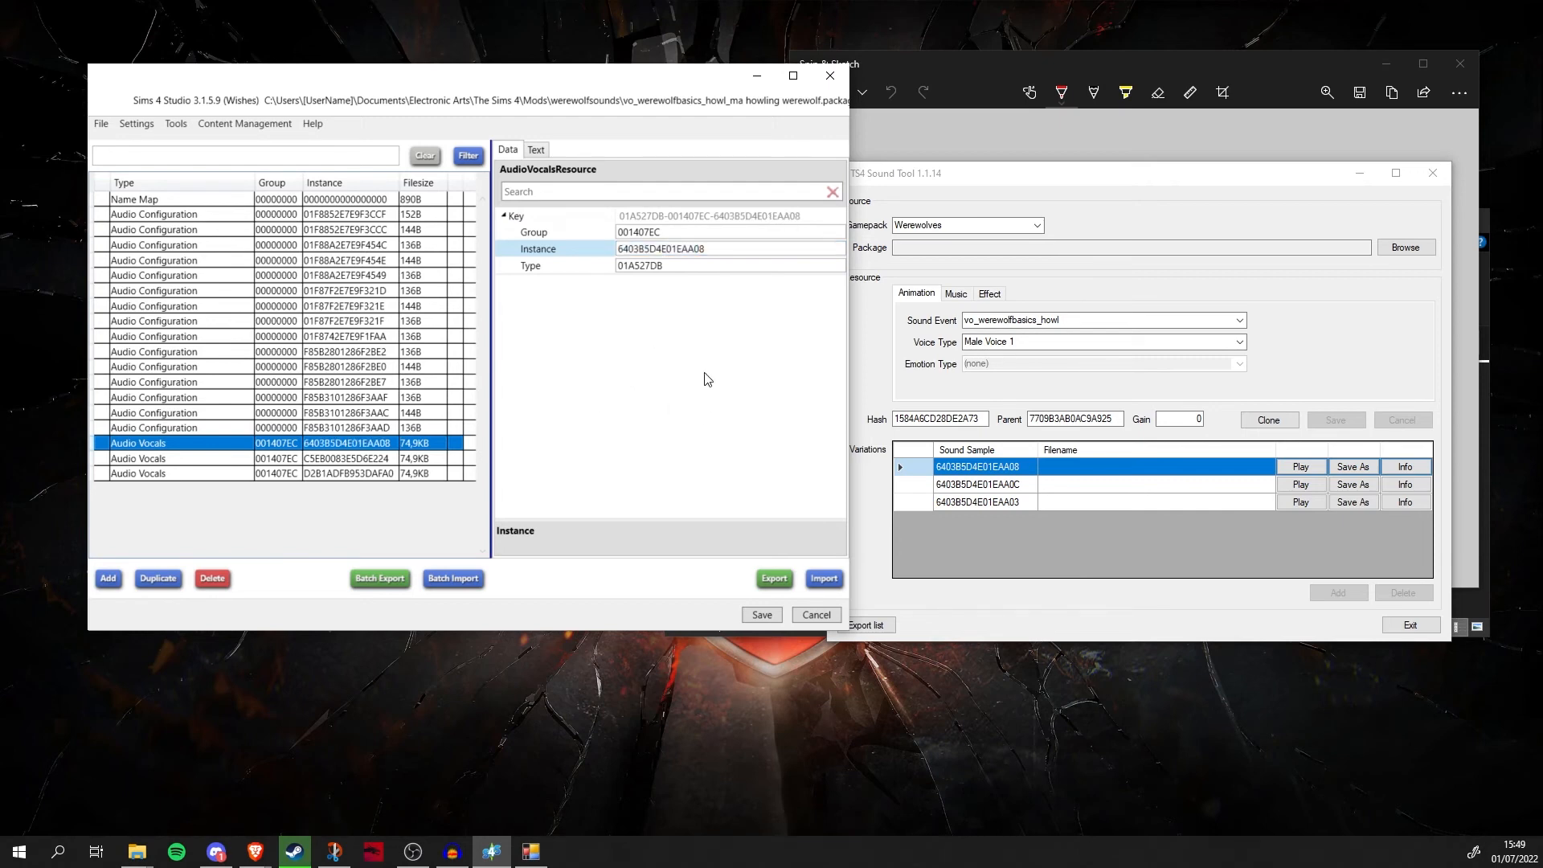
Set the second Audio Vocals resource's instance to 6403B5D4E01EAA0C.
click(360, 460)
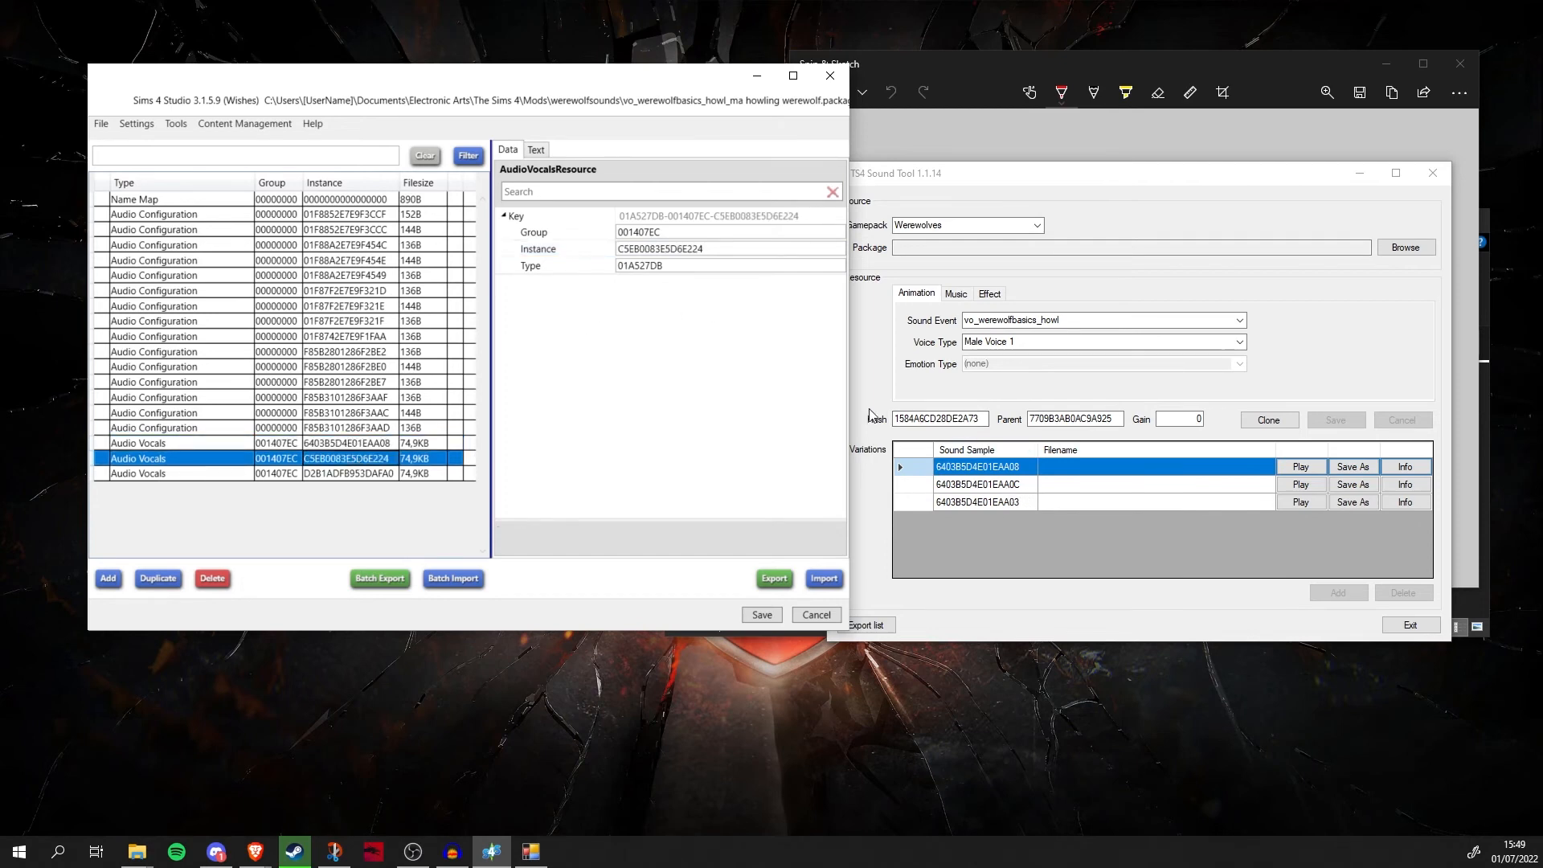
drag(707, 249, 608, 256)
key(ctrl+v)
key(BackSpace)
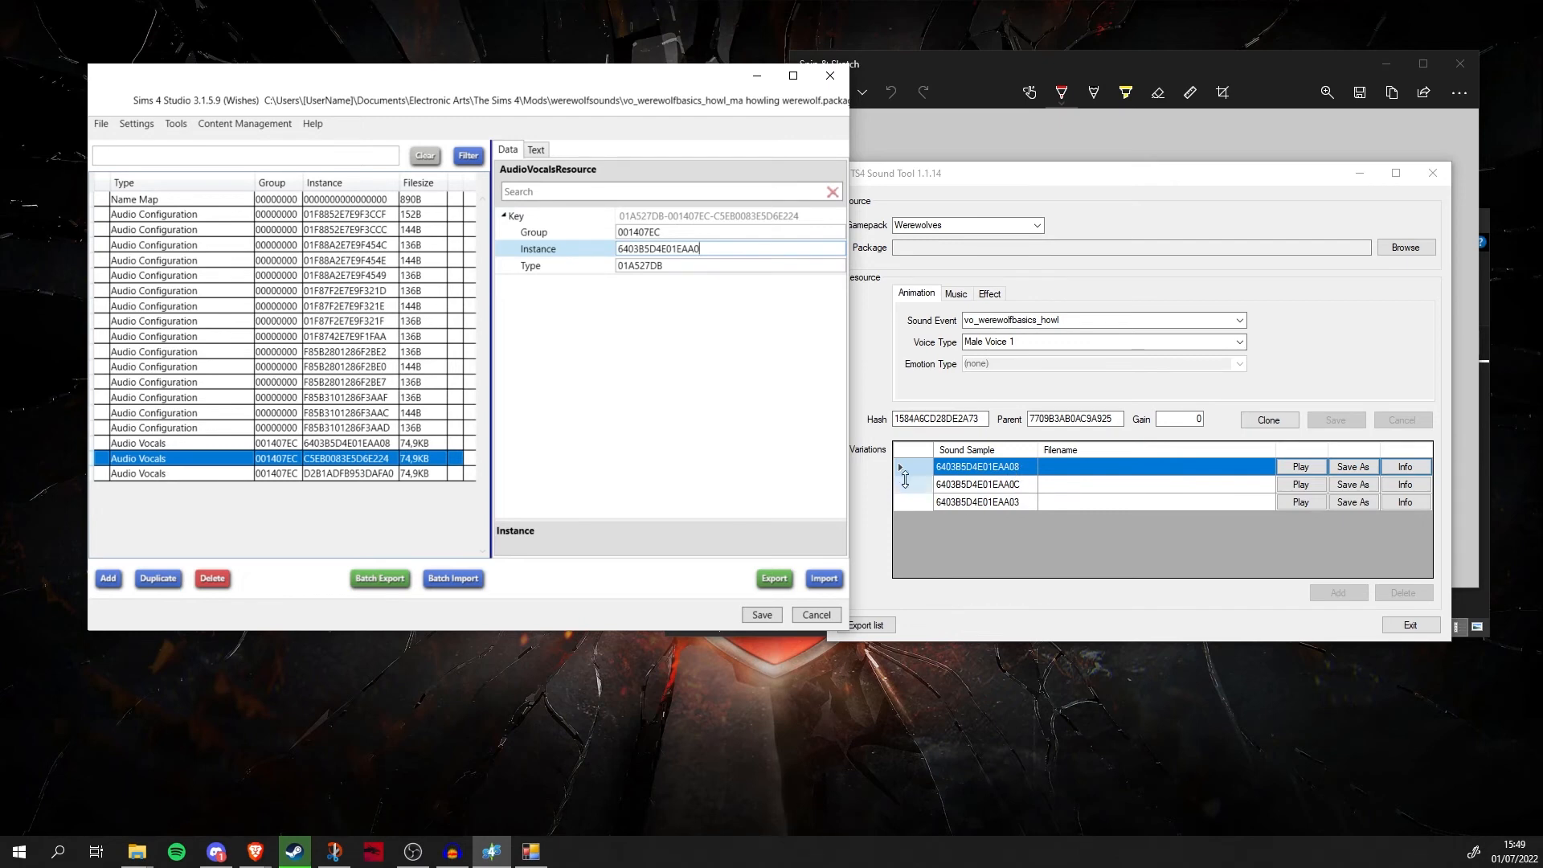
text(C)
key(Return)
Set the third Audio Vocals resource's instance to 6403B5D4E01EAA03 and save the package.
click(359, 473)
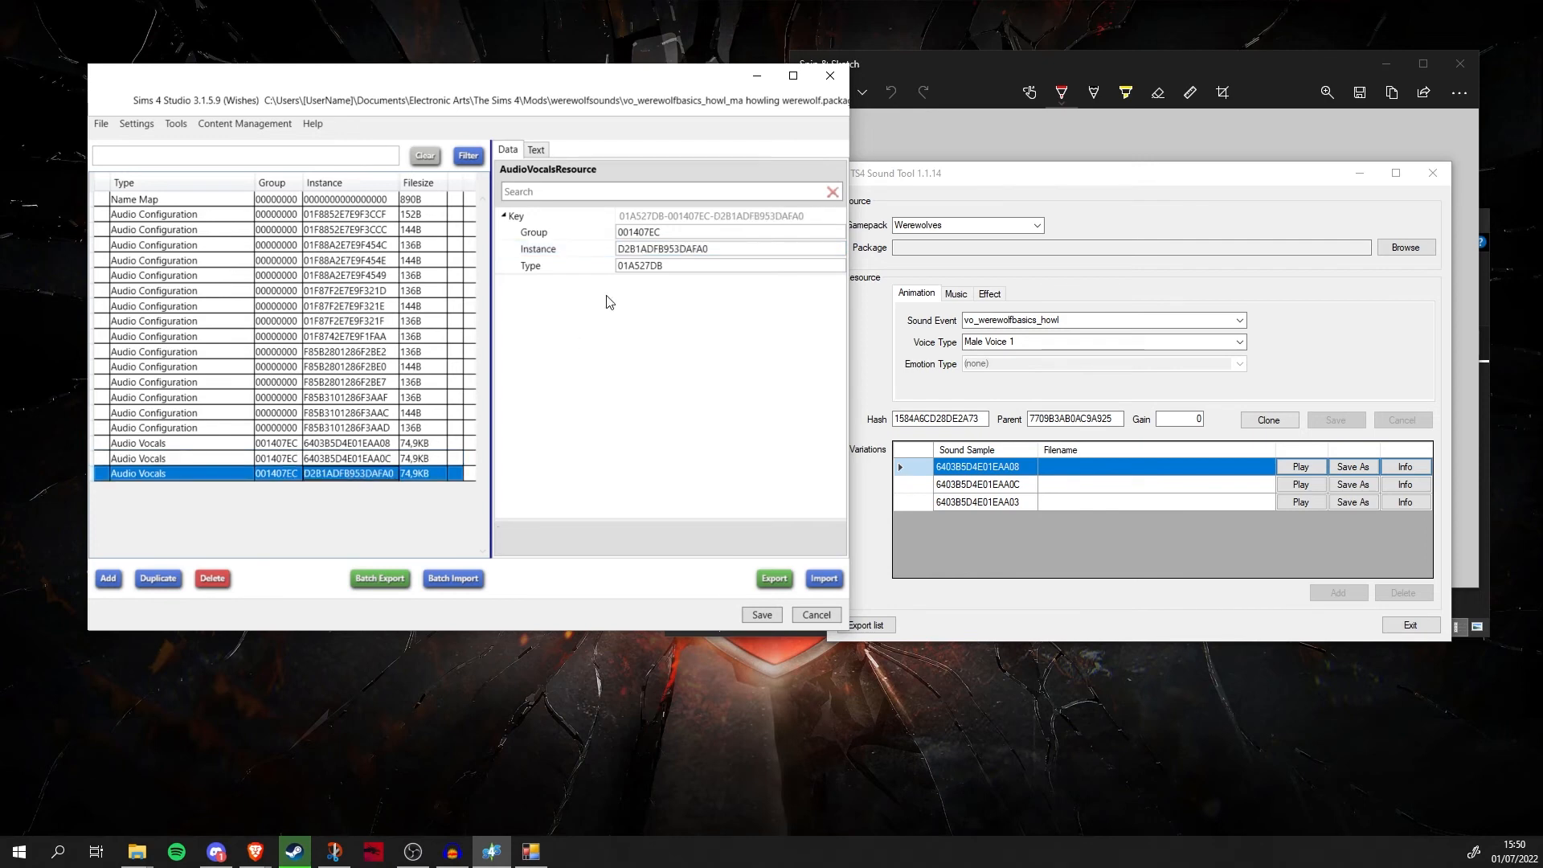
double_click(691, 248)
text(6403B5D4E01EAA0)
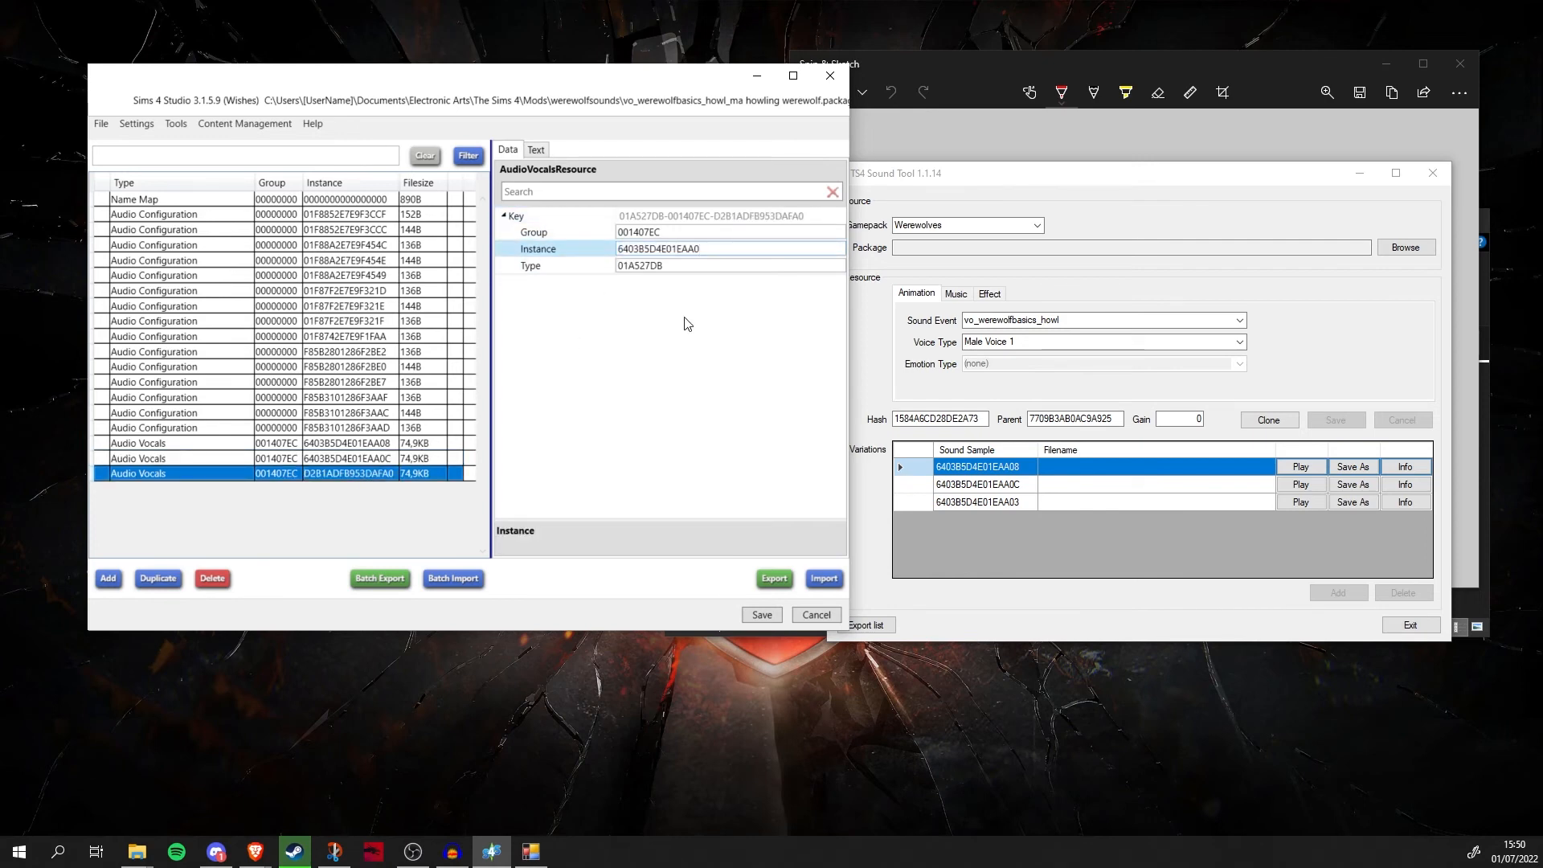
key(Return)
click(761, 615)
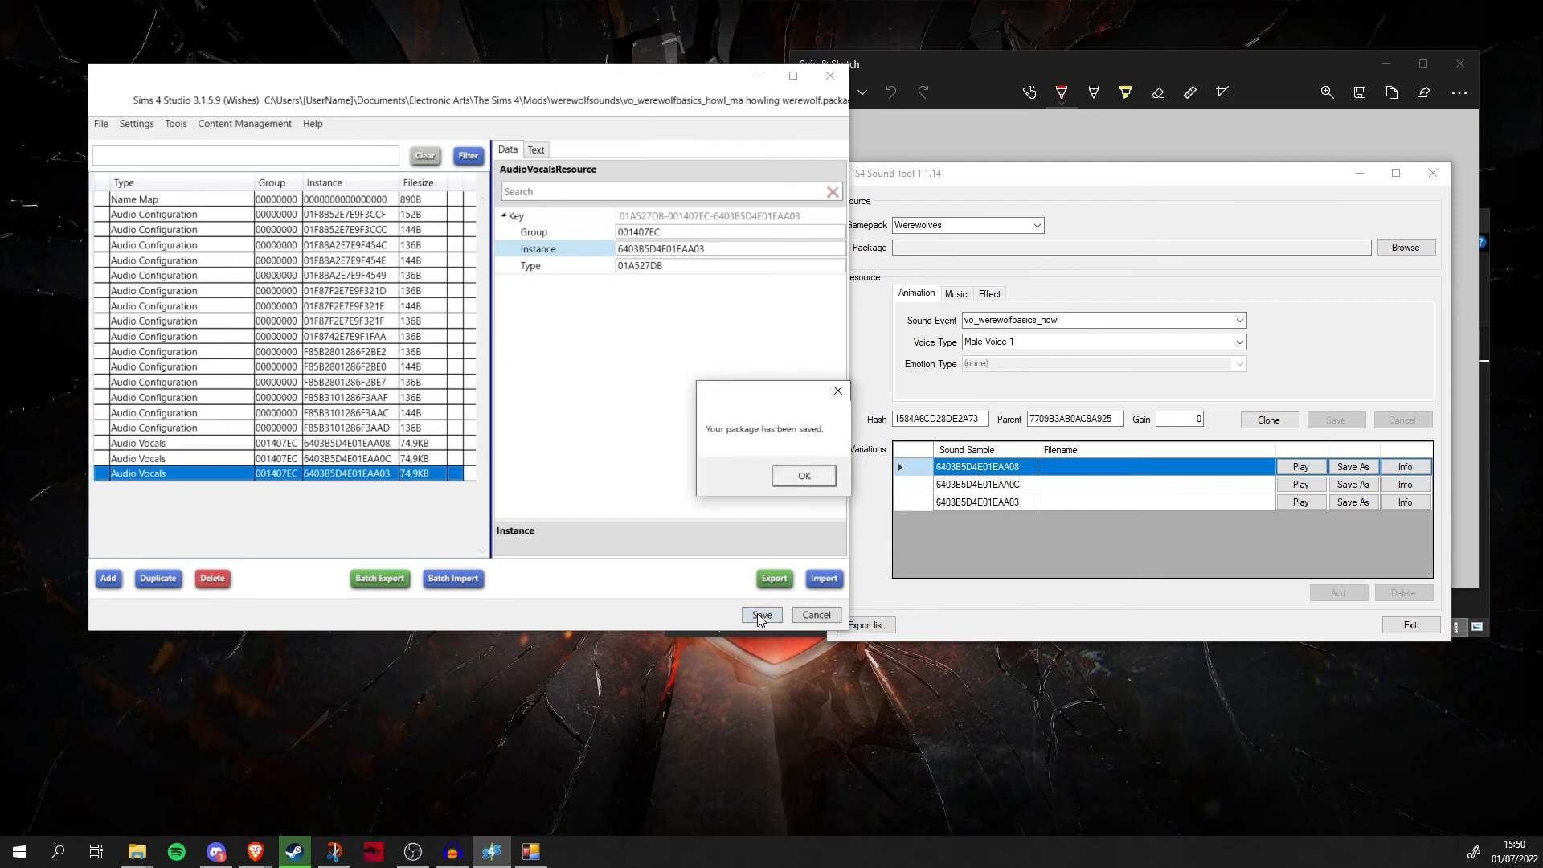
click(800, 478)
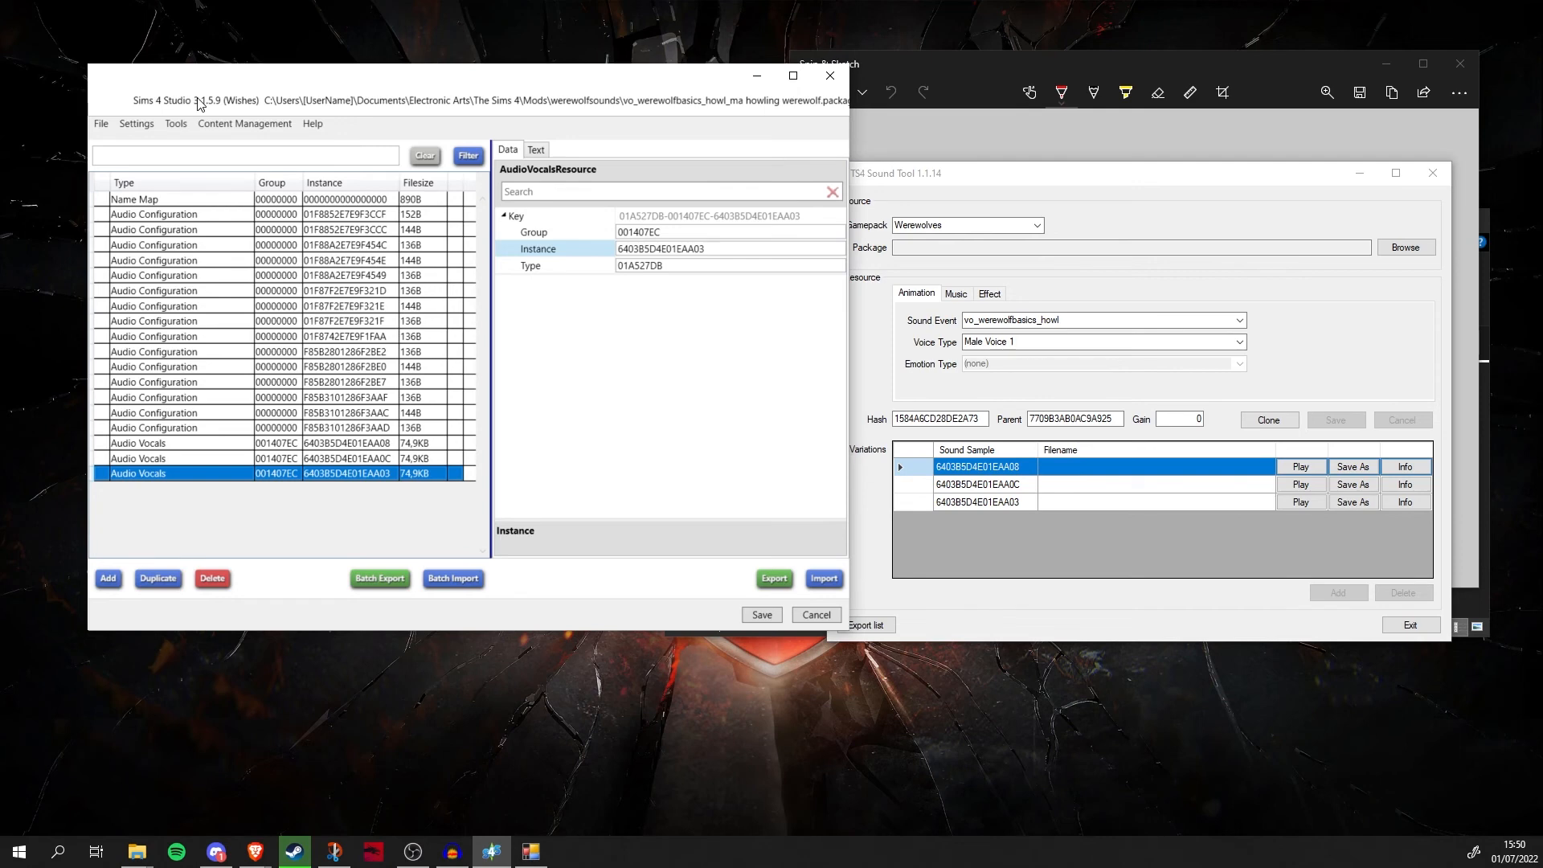
Minimize Sims 4 Studio, move the older vo_werewolfbasics_howl.package from the werewolfsounds folder to the desktop, and minimize File Explorer.
click(757, 76)
drag(733, 215, 643, 206)
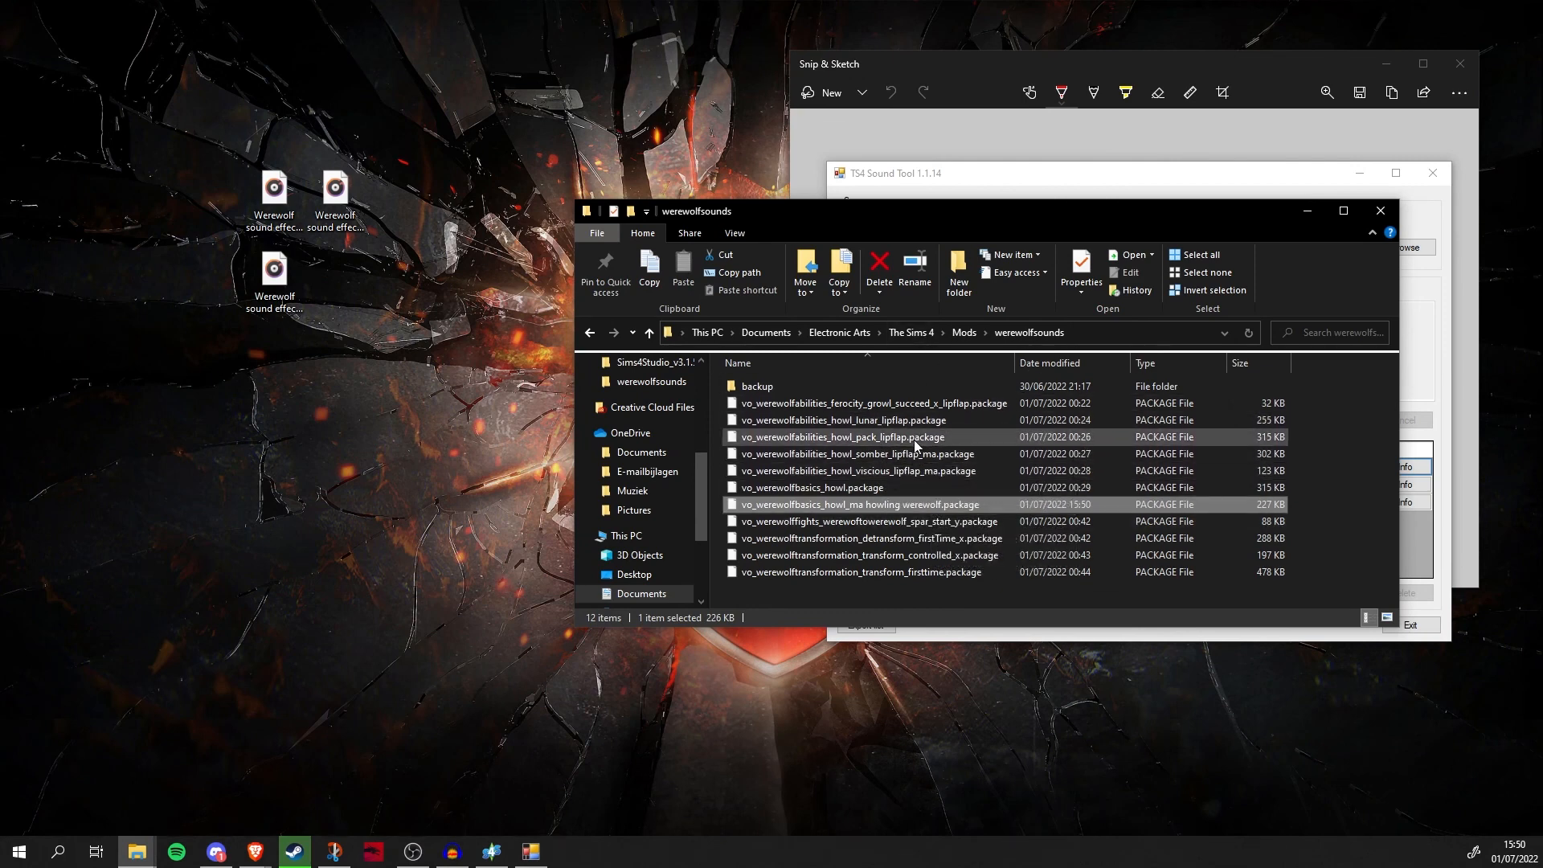
click(868, 489)
drag(868, 489, 344, 394)
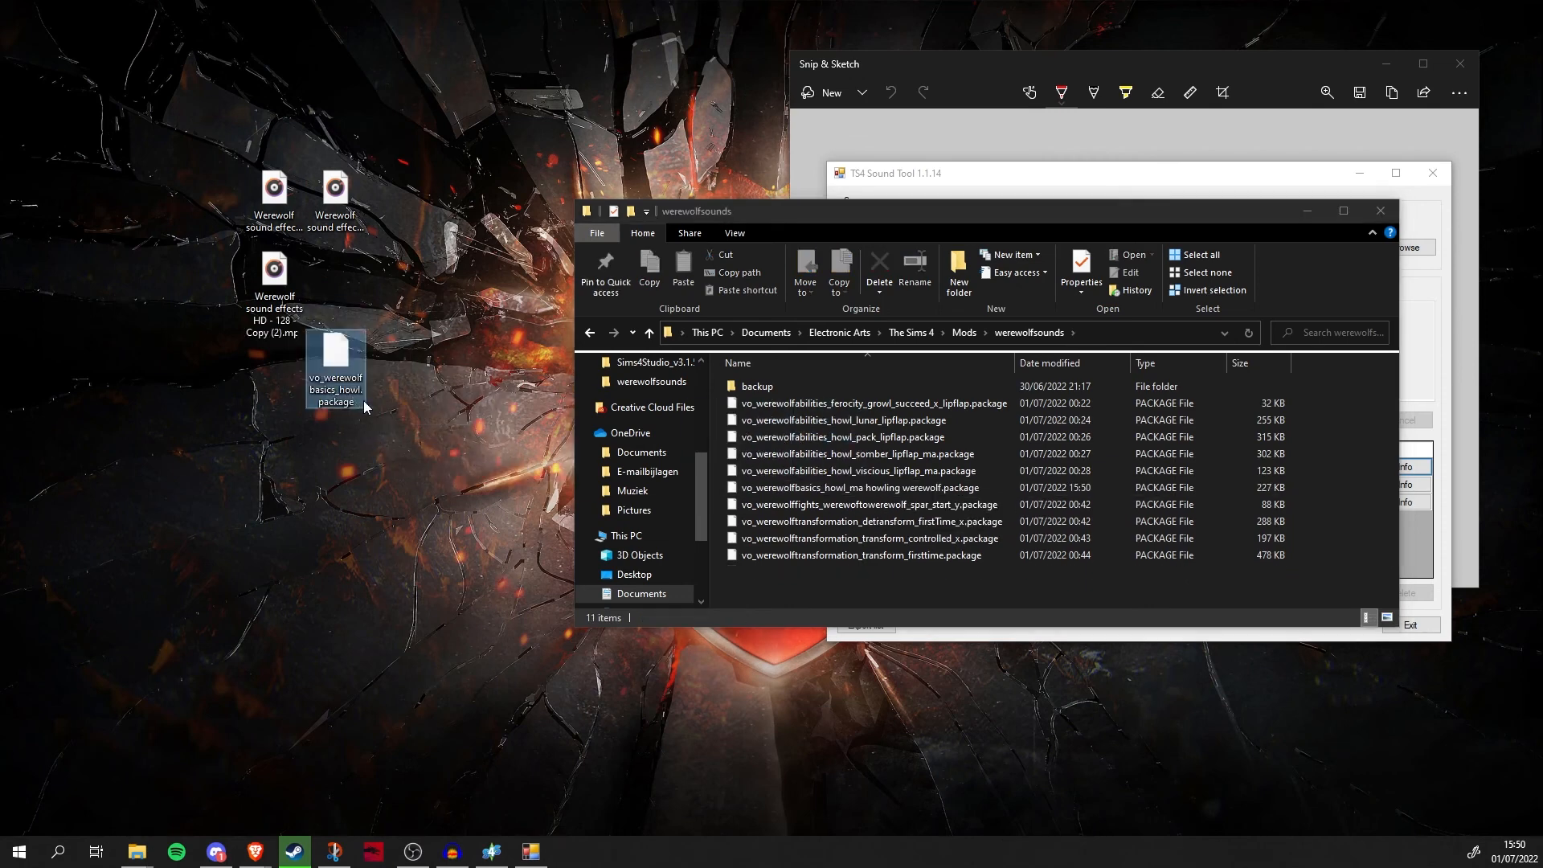
click(906, 488)
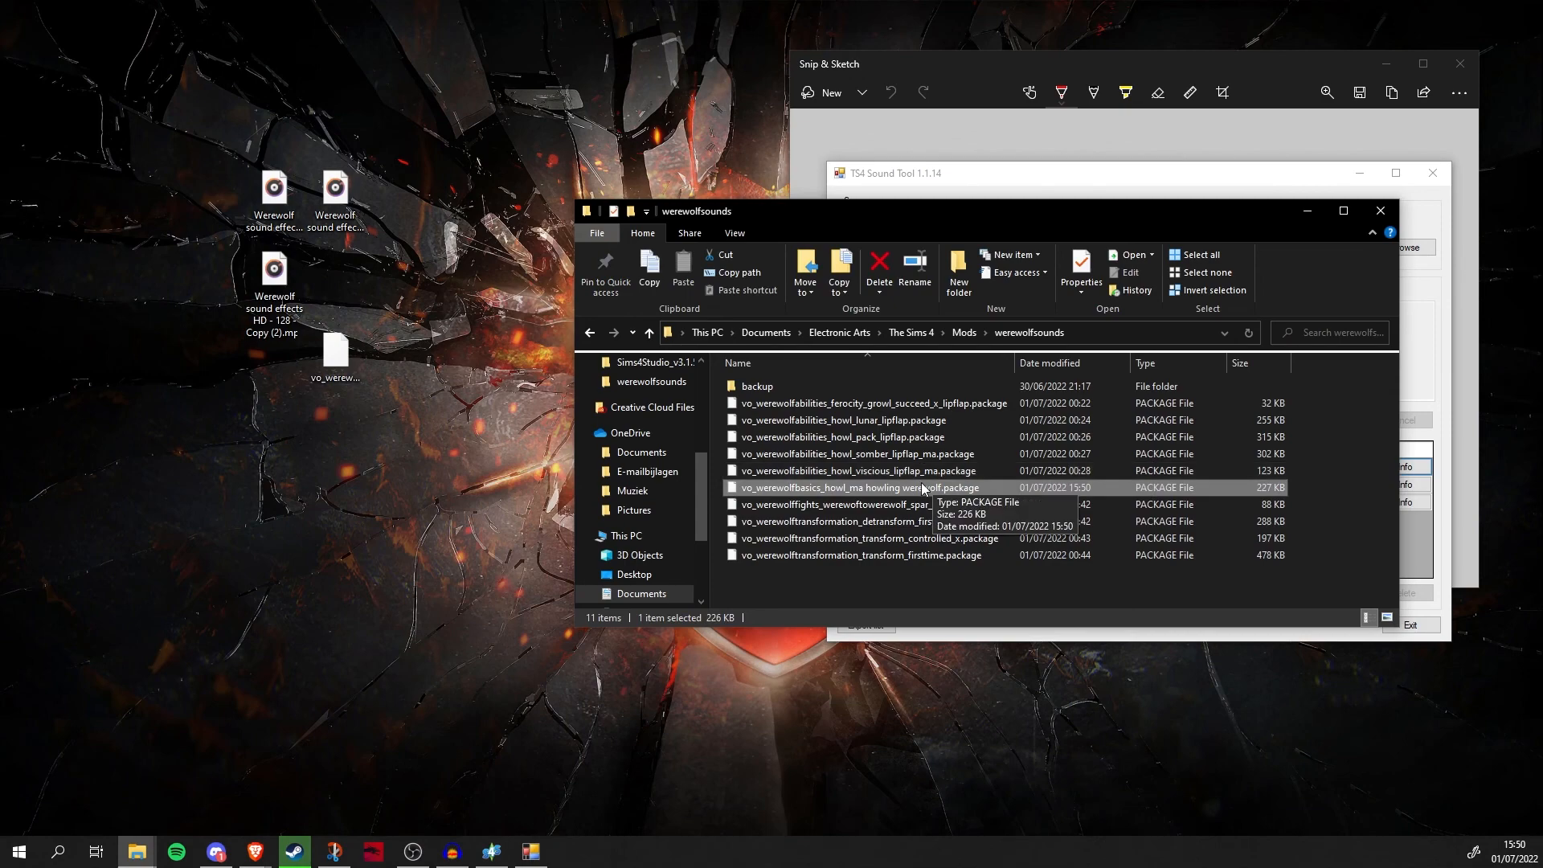
click(1308, 210)
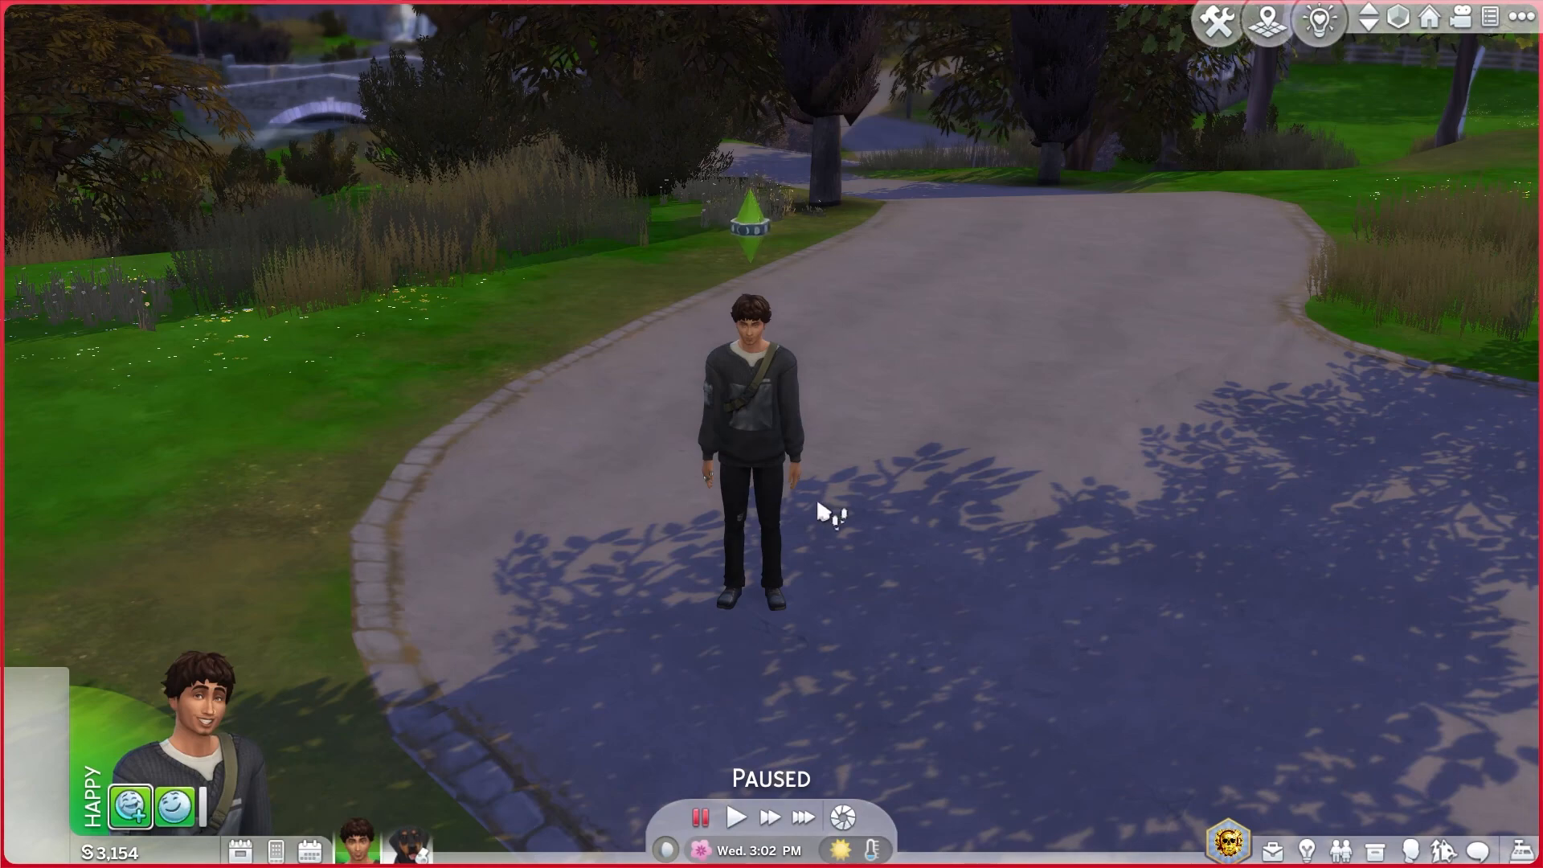
In The Sims 4, make the male werewolf Sim perform Howl, run the game to hear it, and pause again.
middle_drag(904, 490, 882, 475)
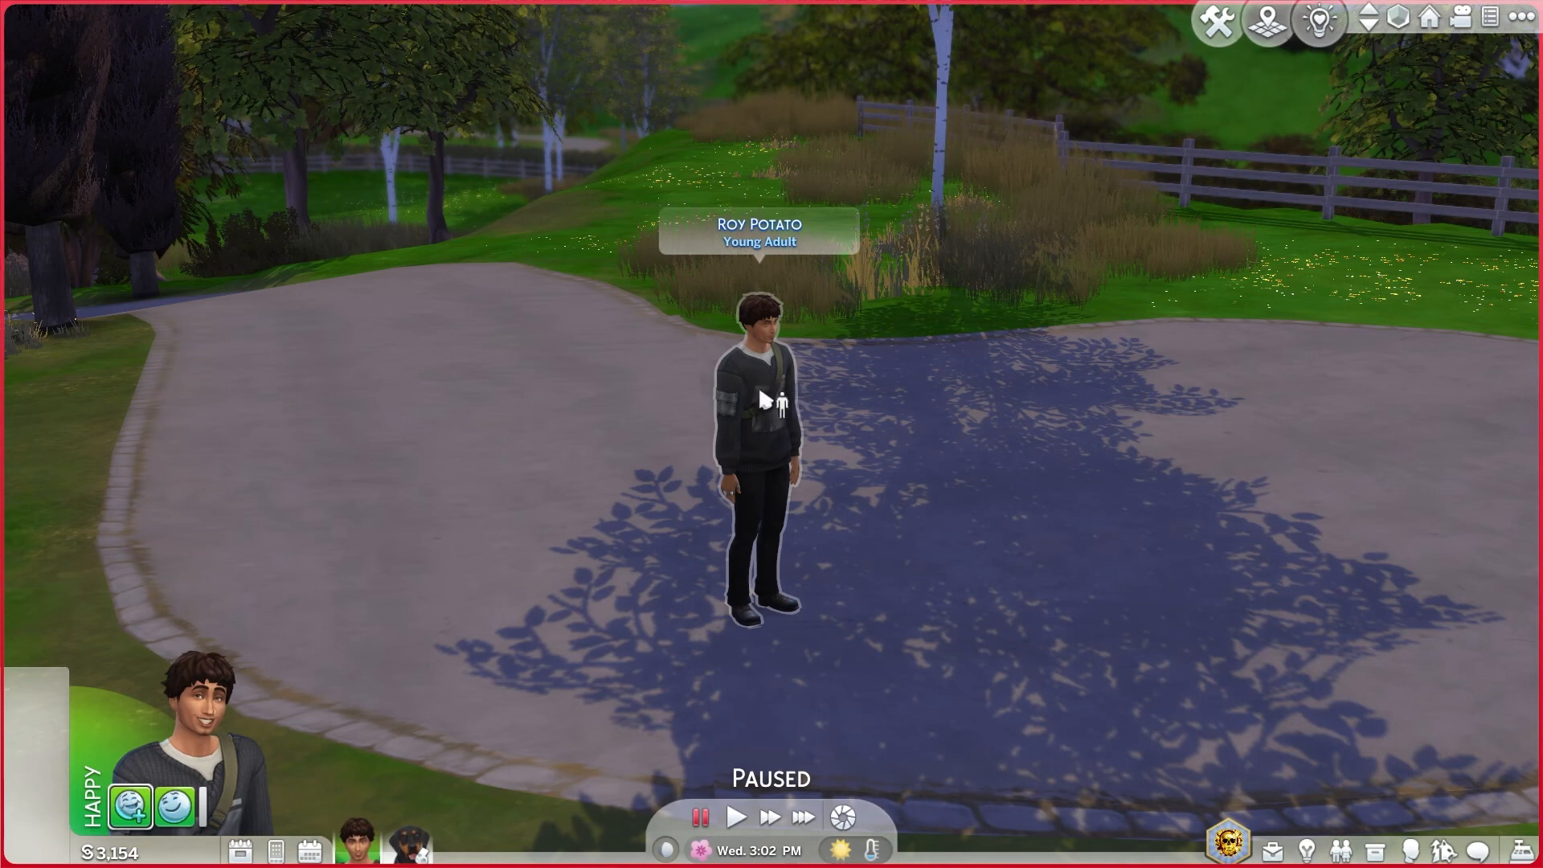
click(770, 679)
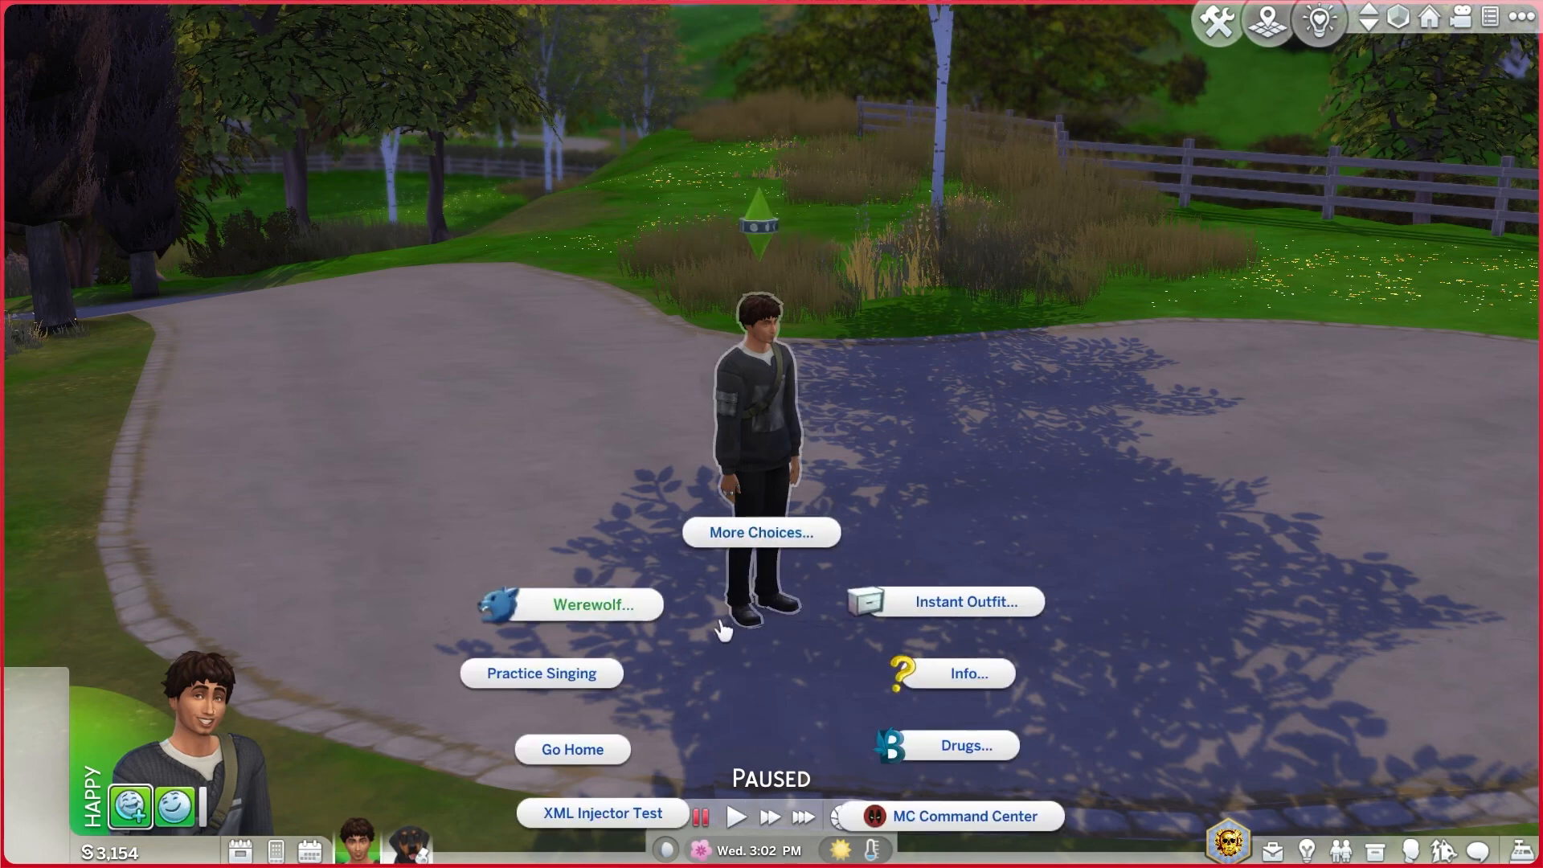
click(651, 616)
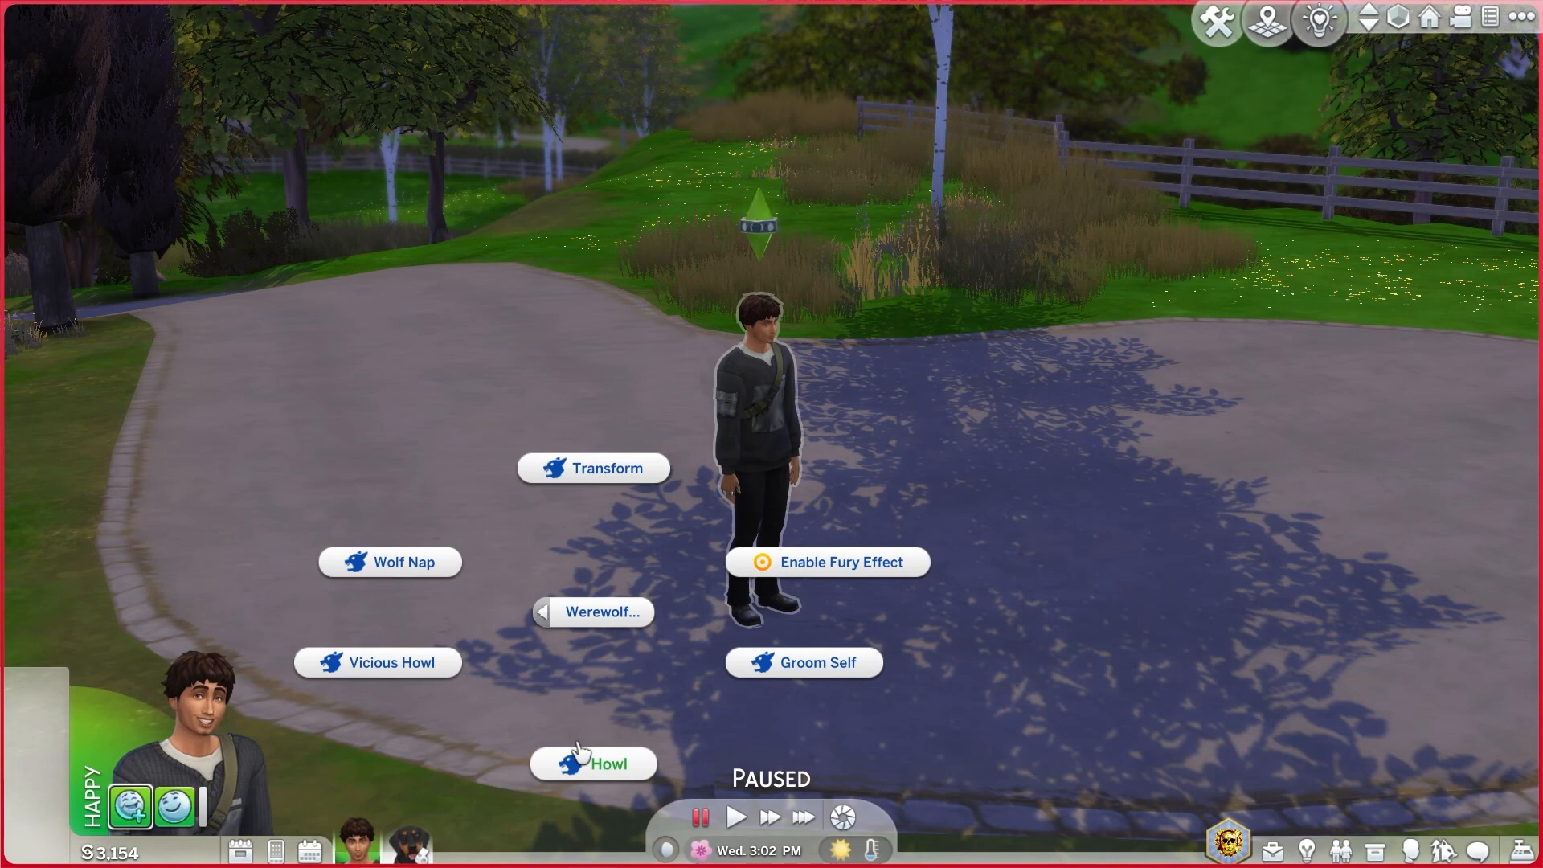
click(631, 763)
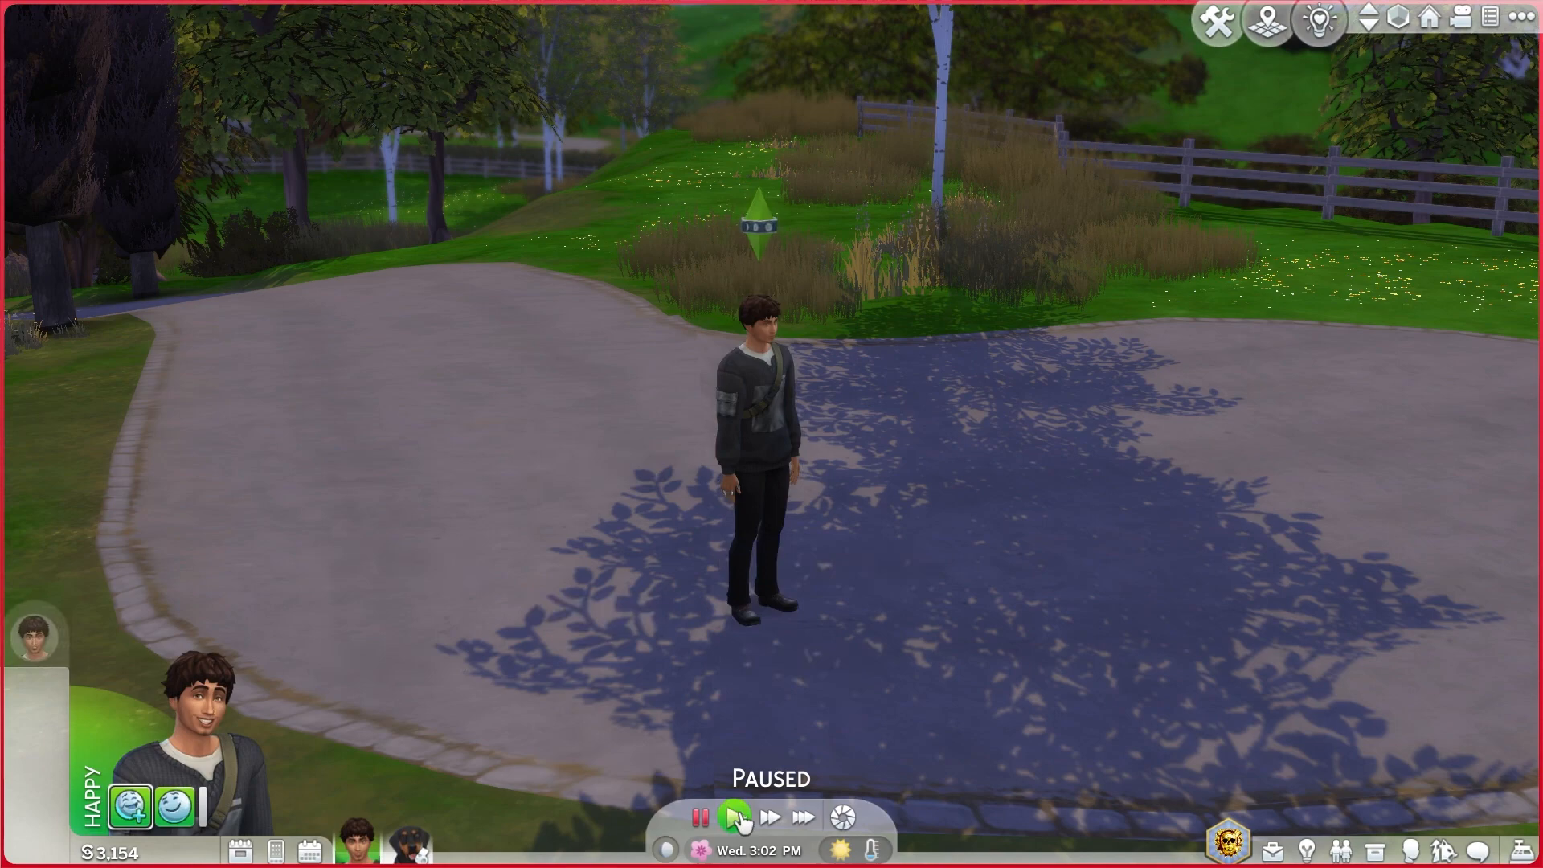
click(735, 817)
scroll(827, 593, up, 3)
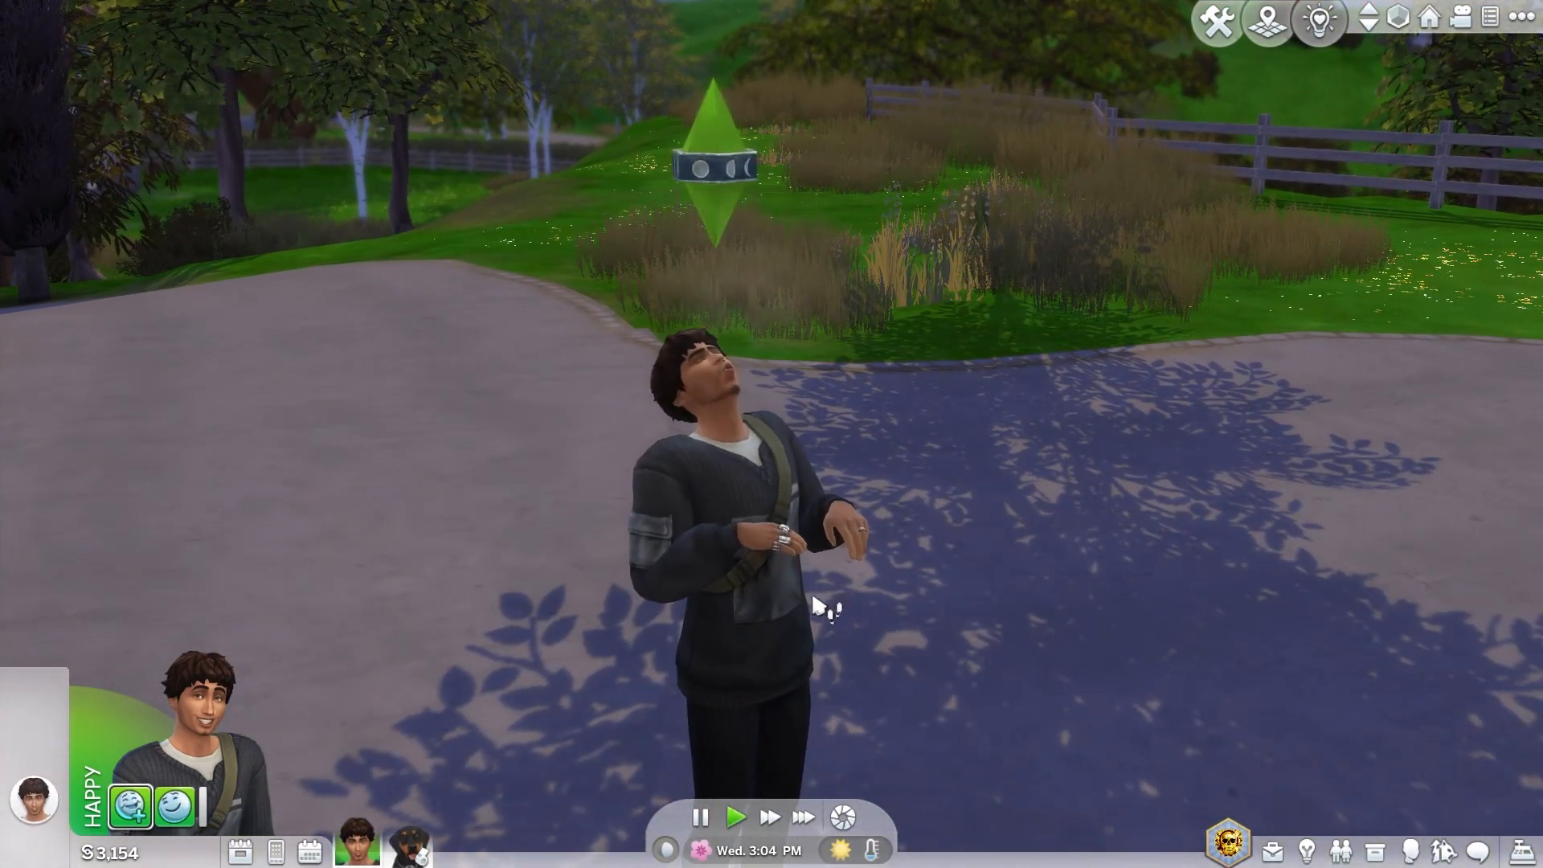
click(700, 820)
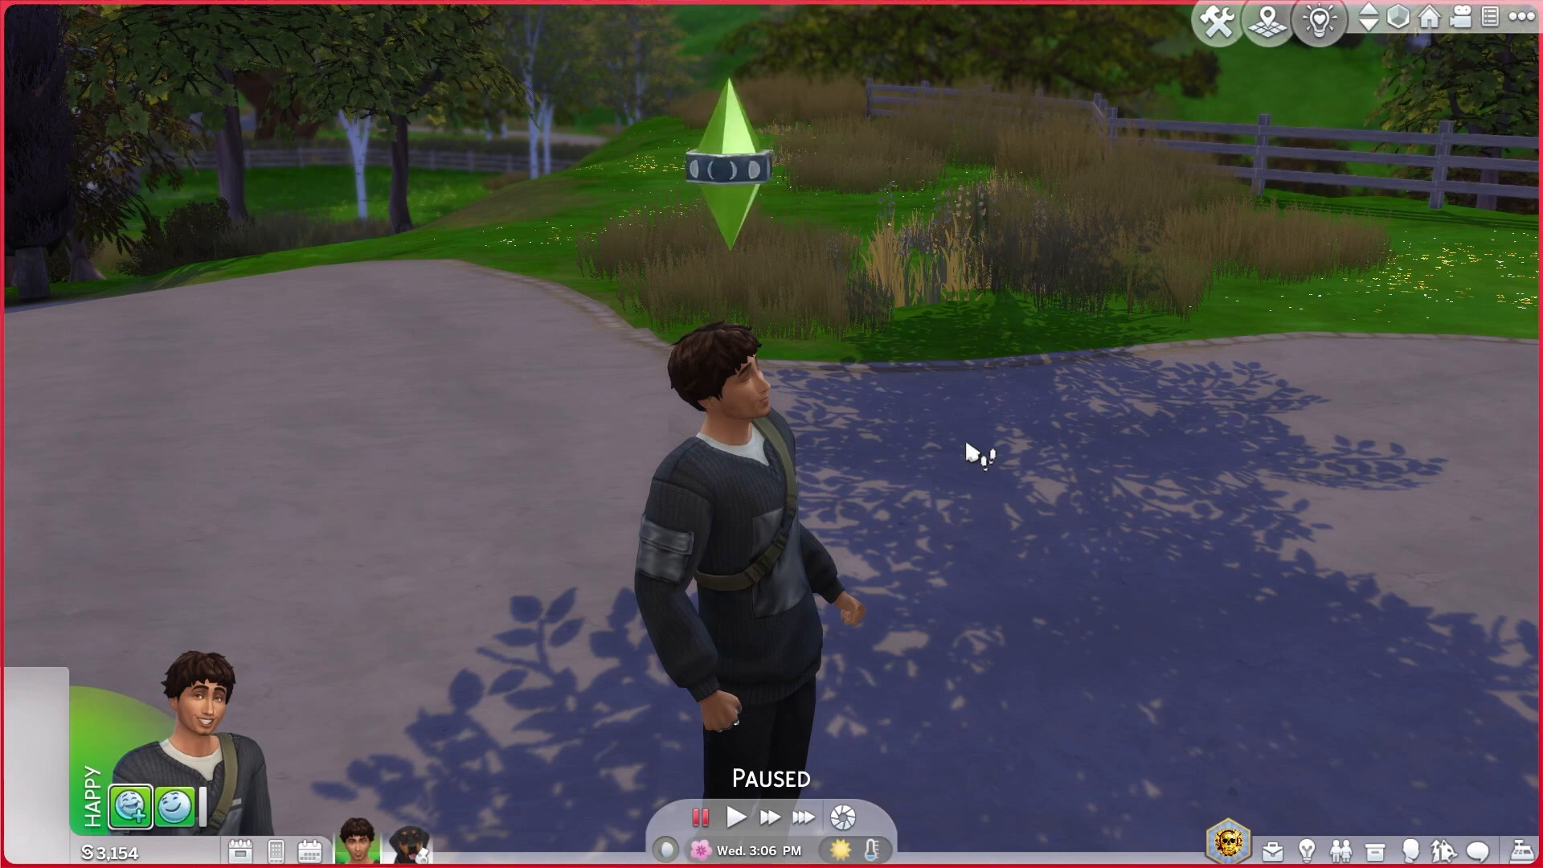
scroll(969, 450, down, 3)
key(a)
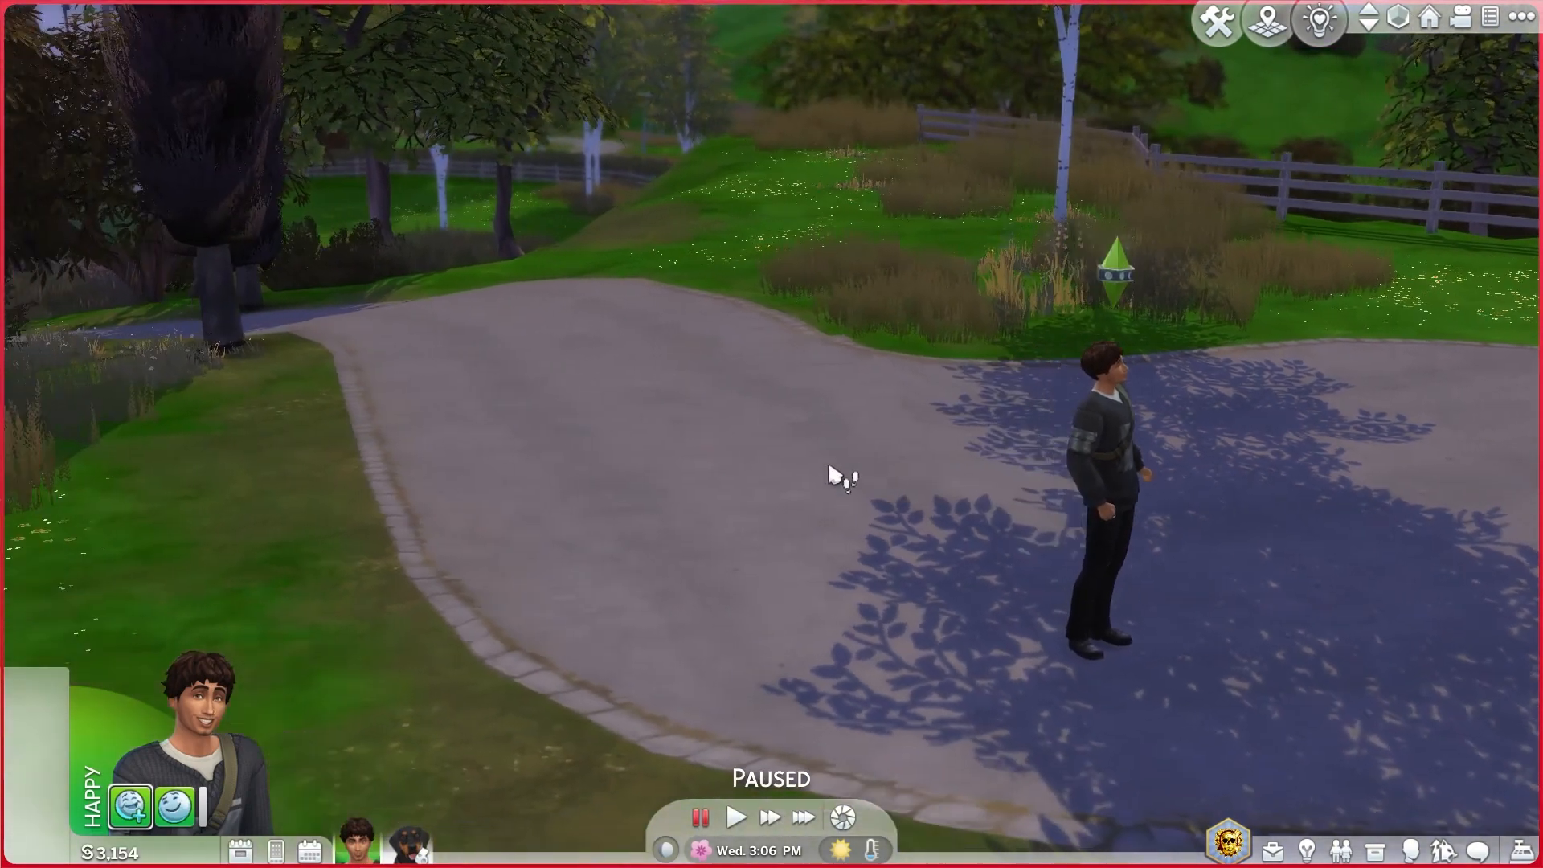
key(d)
key(d)
key(w)
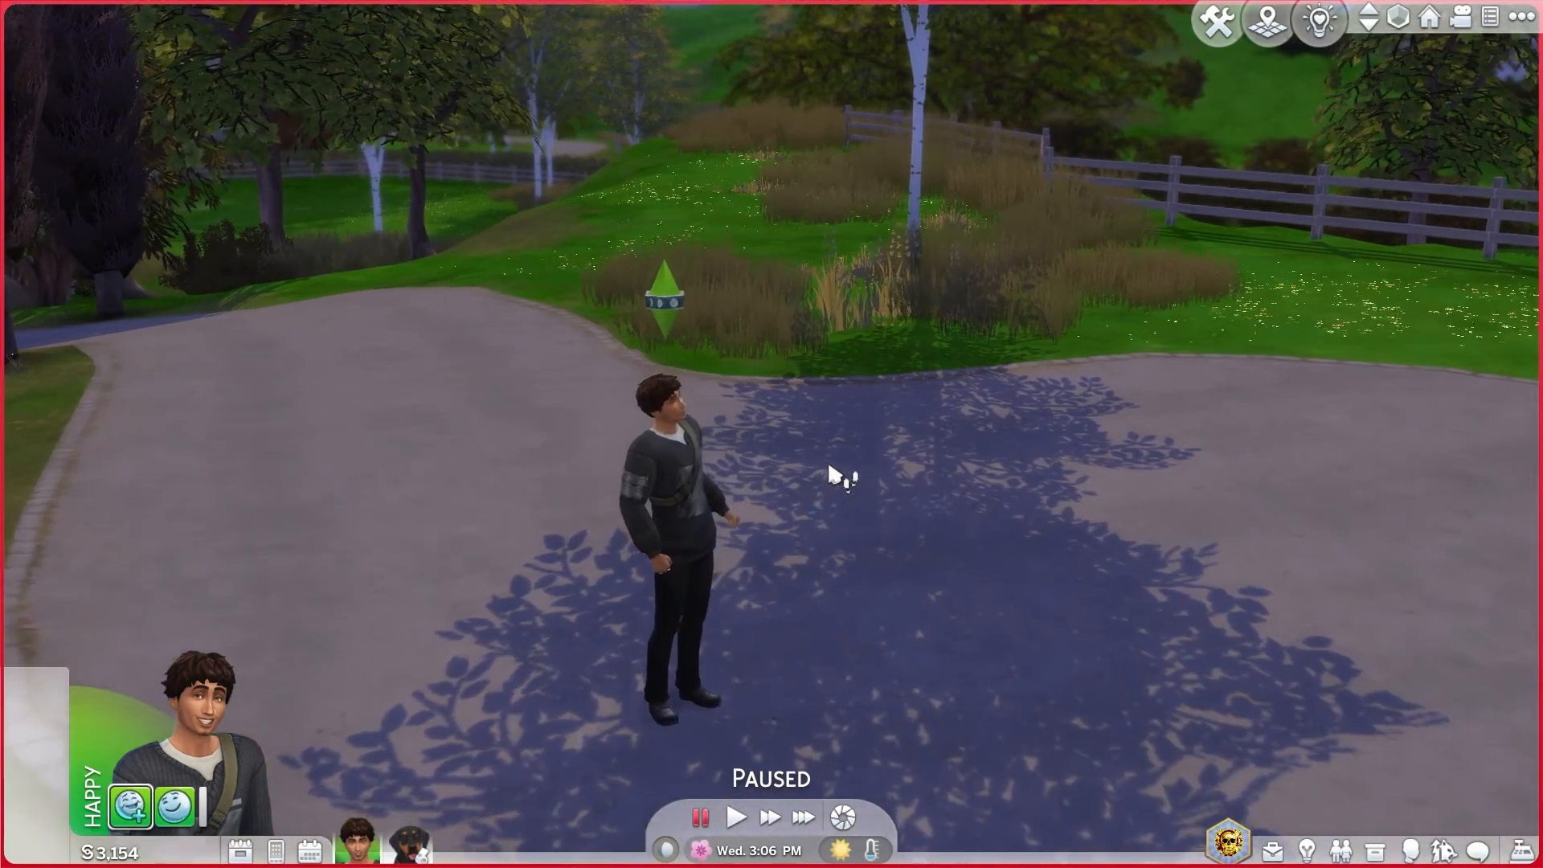